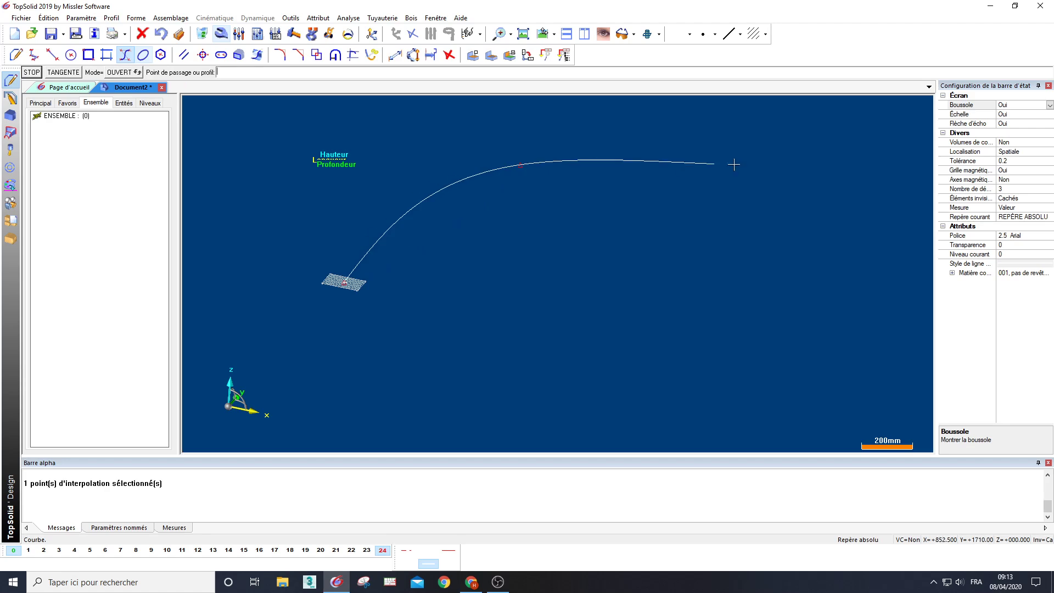
# Finish the open interpolation curve by placing its third point as the far end of the arch
pyautogui.click(792, 275)
pyautogui.press('Return')
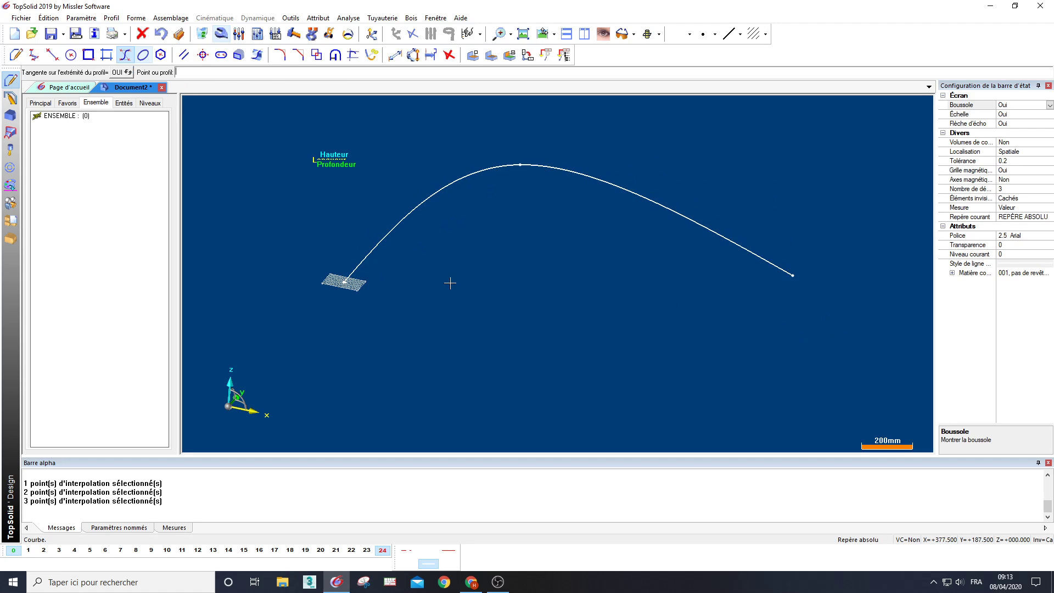
# Include the standard component OssatureSpline from Tuto, BlocPilote, Ossature along the curve with Nb=5
pyautogui.click(10, 168)
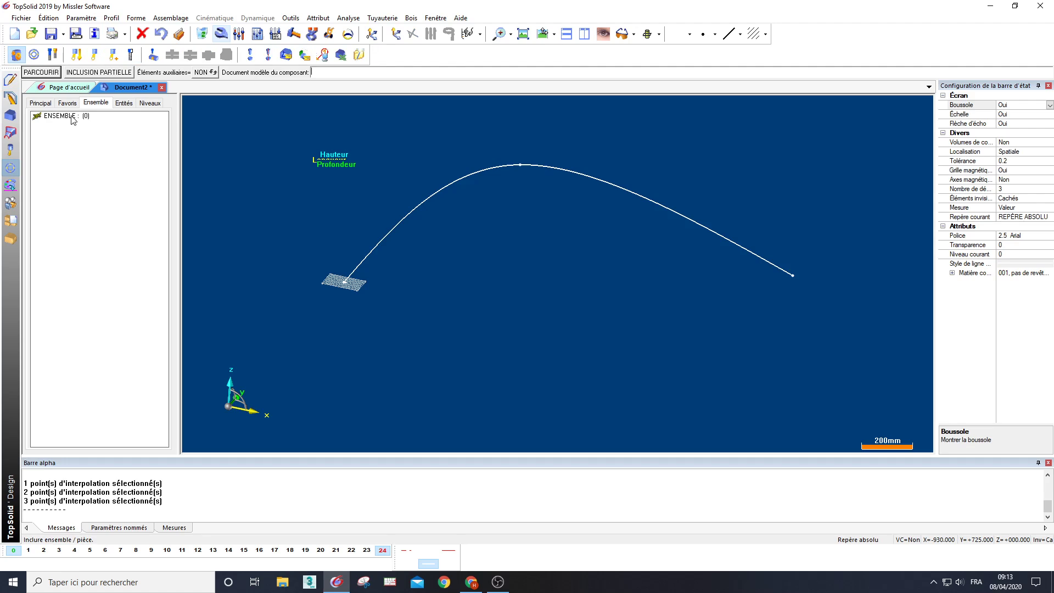
pyautogui.click(36, 55)
pyautogui.click(445, 243)
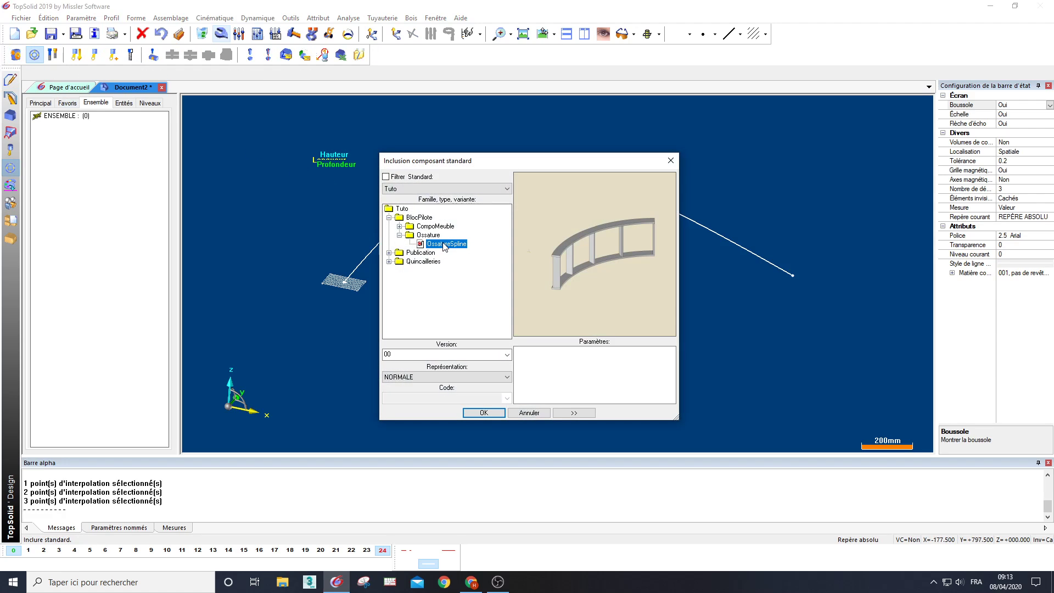
pyautogui.click(483, 413)
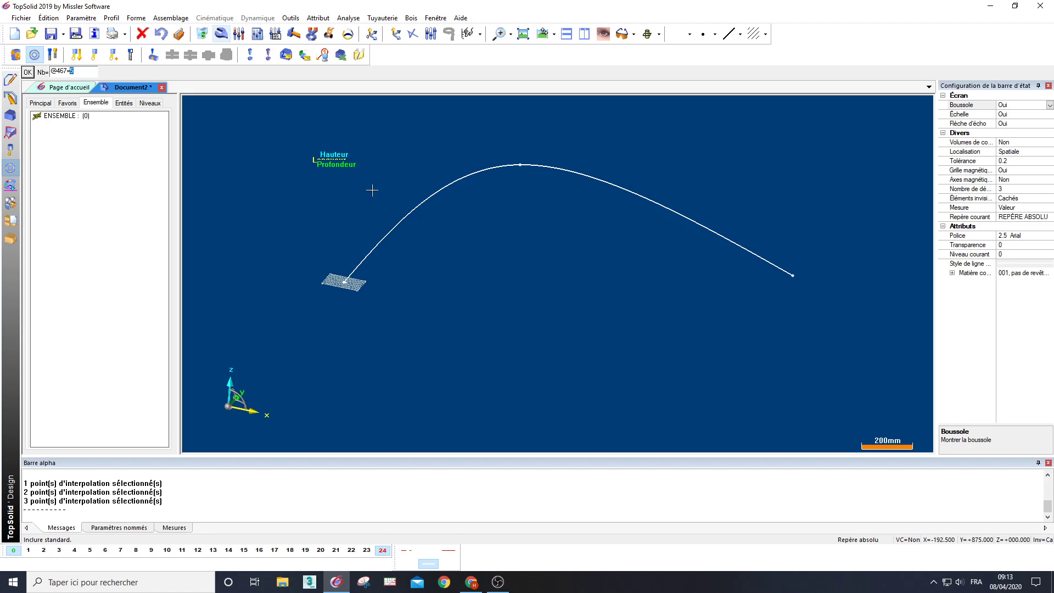
pyautogui.press('Return')
pyautogui.click(400, 219)
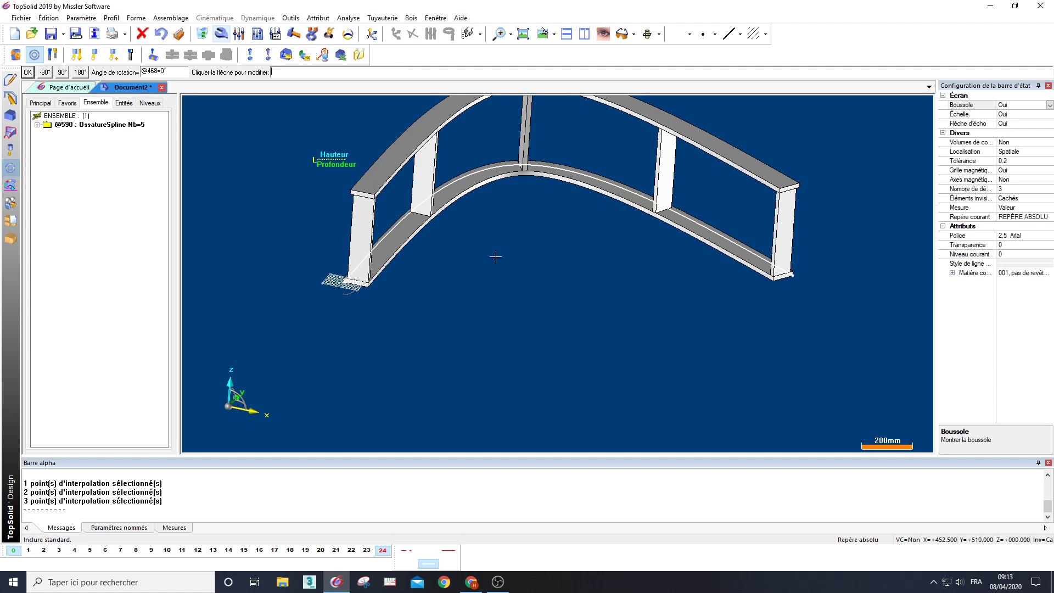
pyautogui.scroll(-3, 496, 257)
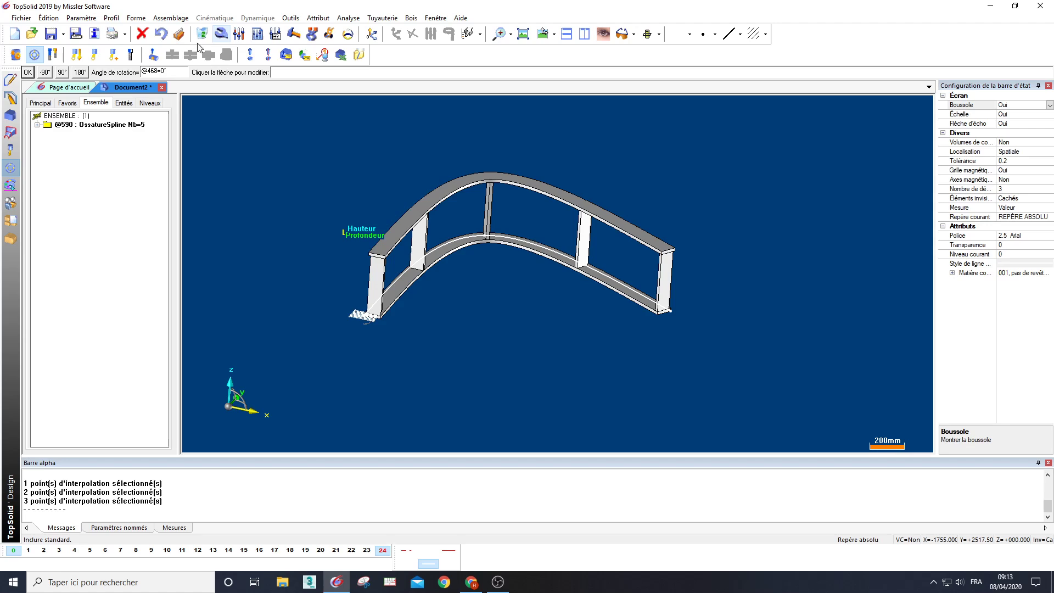
# Move the curve's end point outward and its middle point back to reshape the framework
pyautogui.click(329, 34)
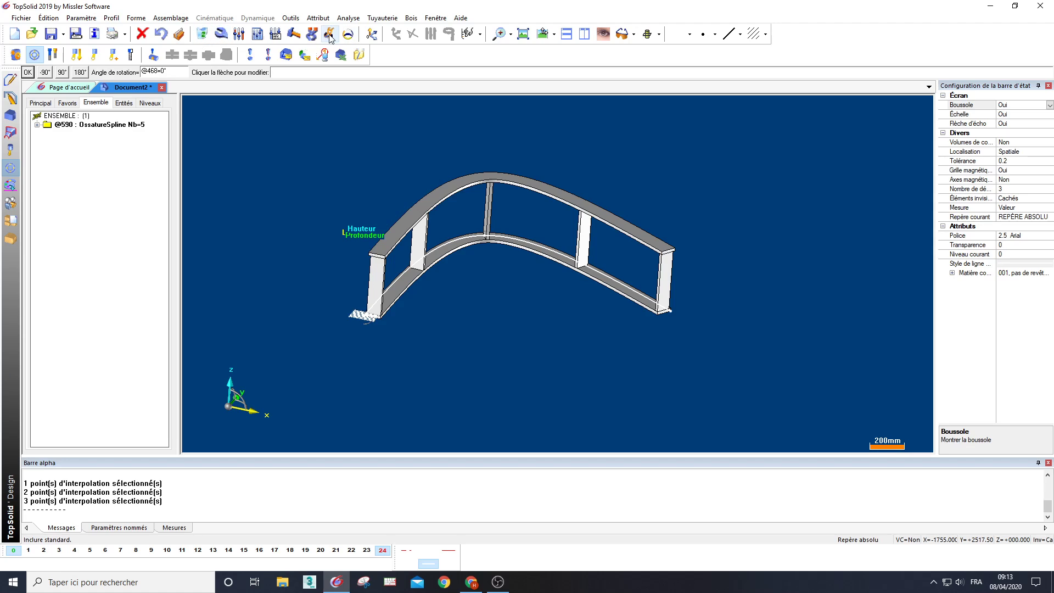
pyautogui.click(672, 311)
pyautogui.click(795, 258)
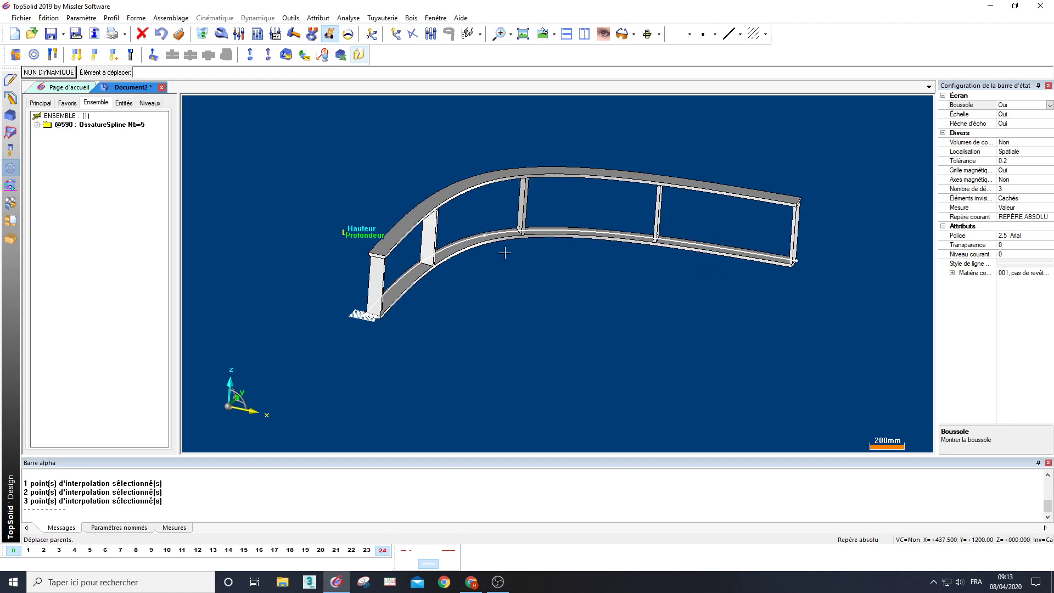
pyautogui.click(489, 235)
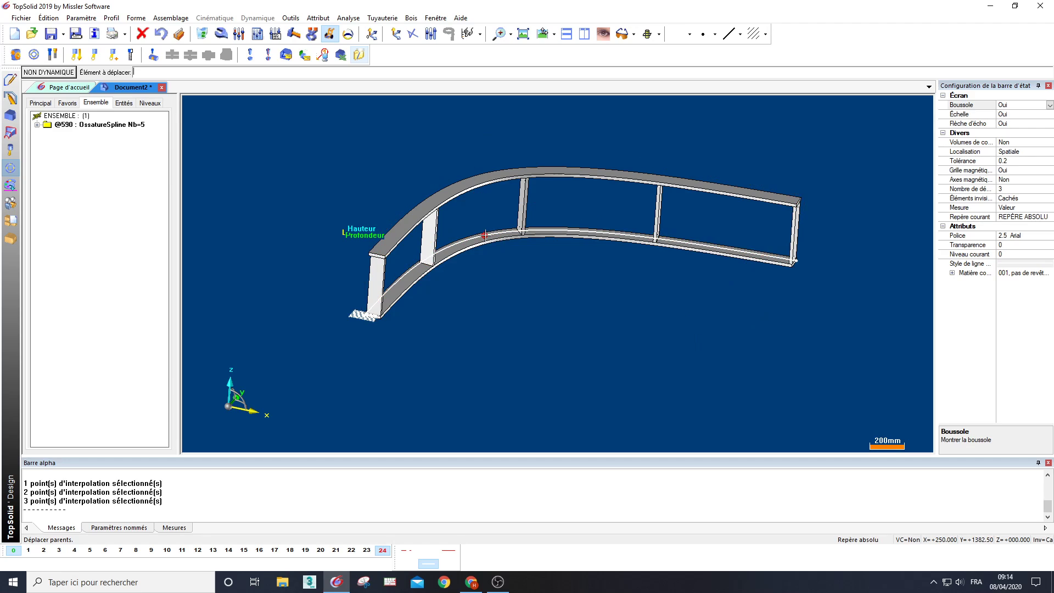
pyautogui.click(512, 186)
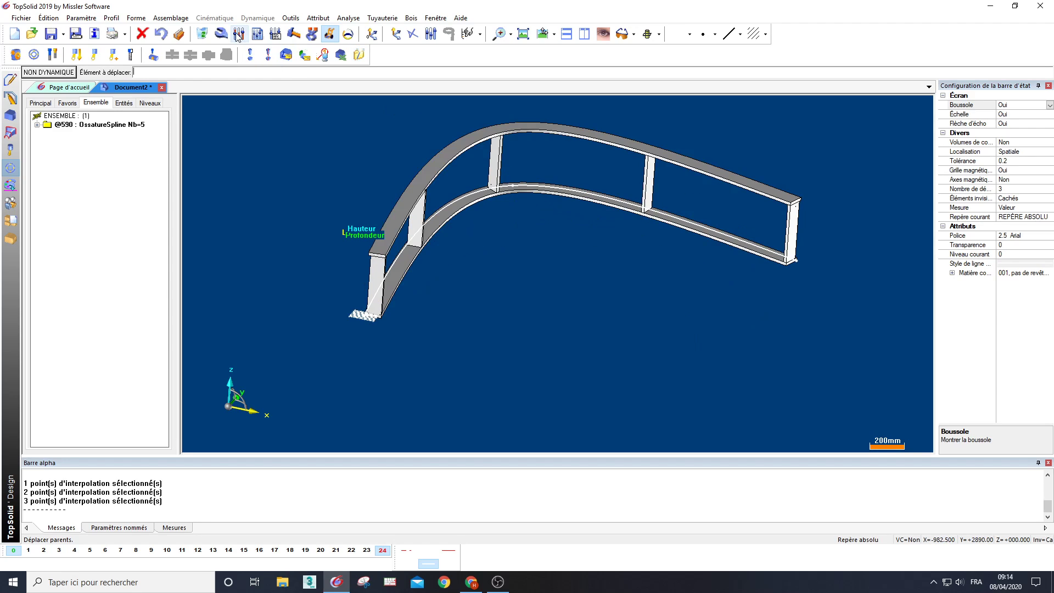
# Set the framework's number-of-uprights parameter Nb to 12
pyautogui.click(257, 34)
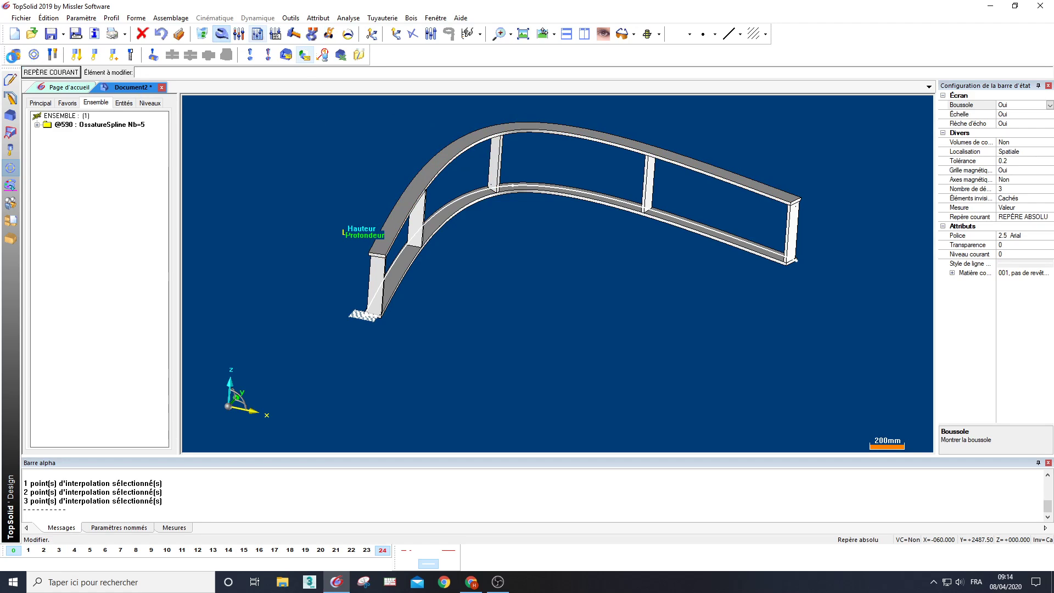
pyautogui.click(235, 41)
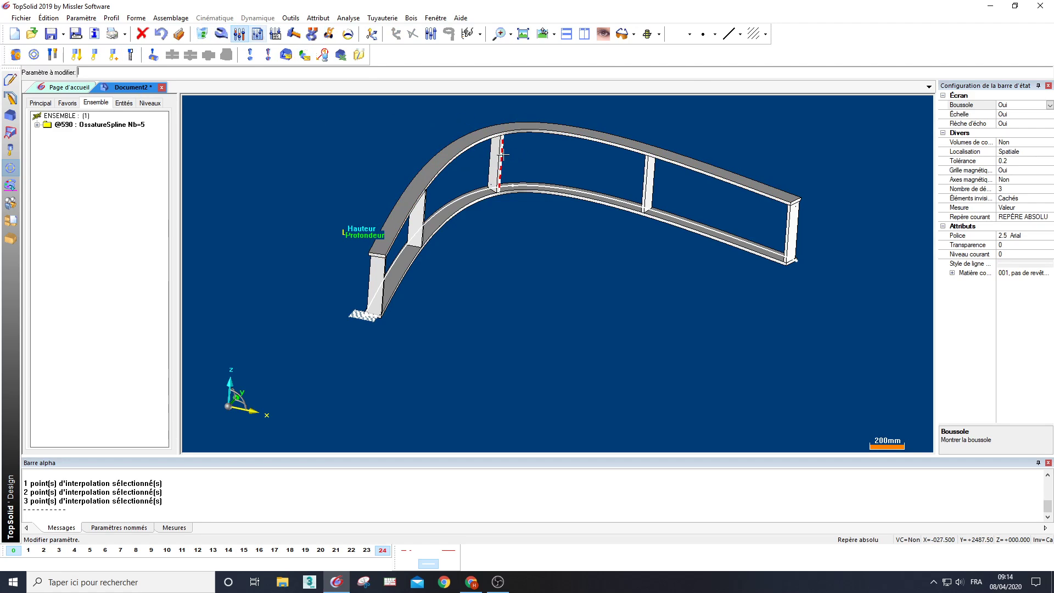
pyautogui.click(501, 156)
pyautogui.write('12')
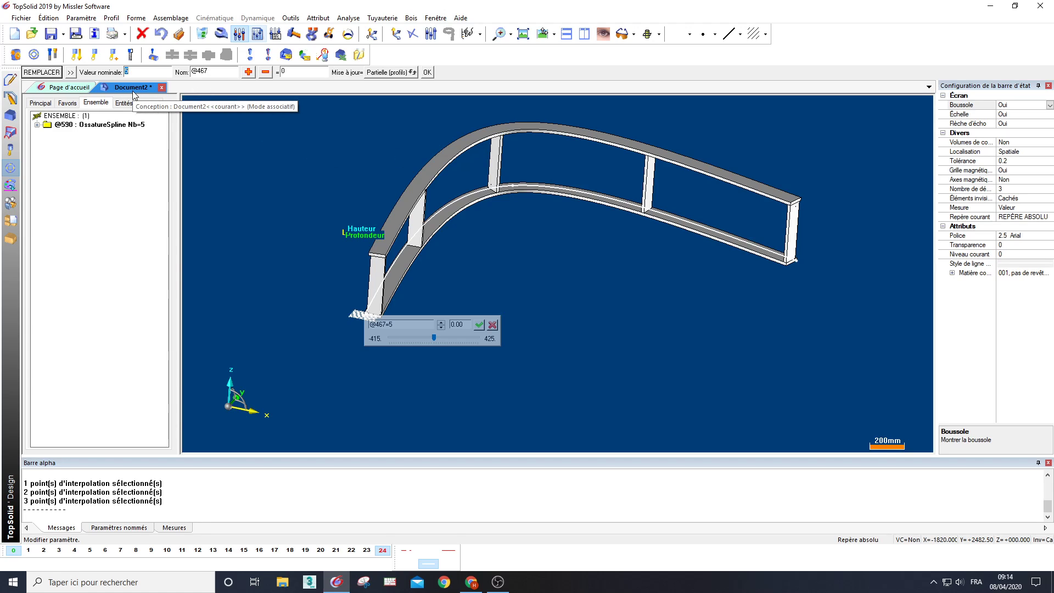
pyautogui.press('Return')
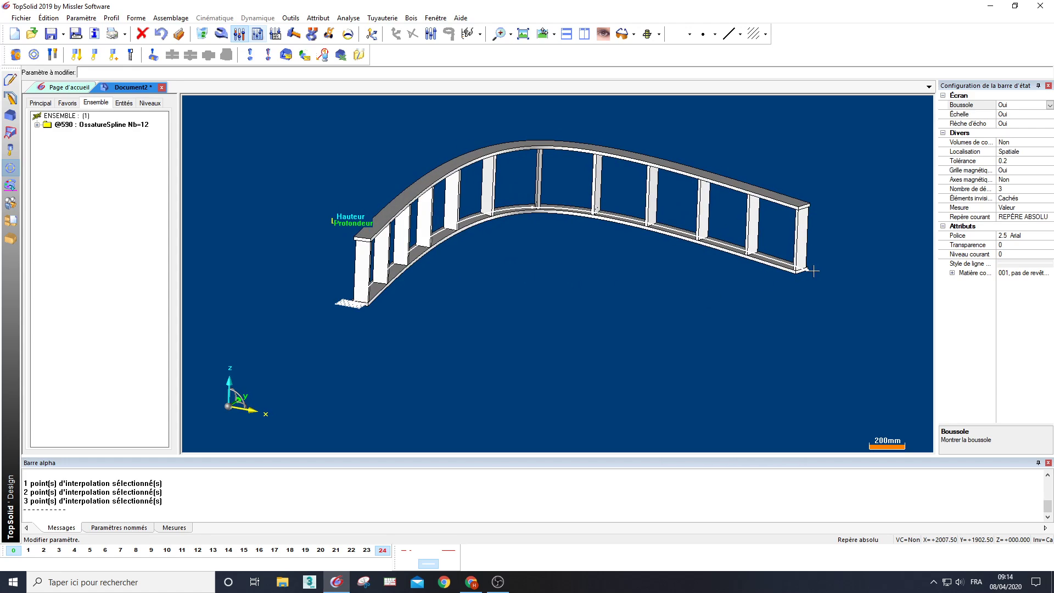
# Move the far end point of the curve forward so the 12-upright framework bends more sharply
pyautogui.click(329, 34)
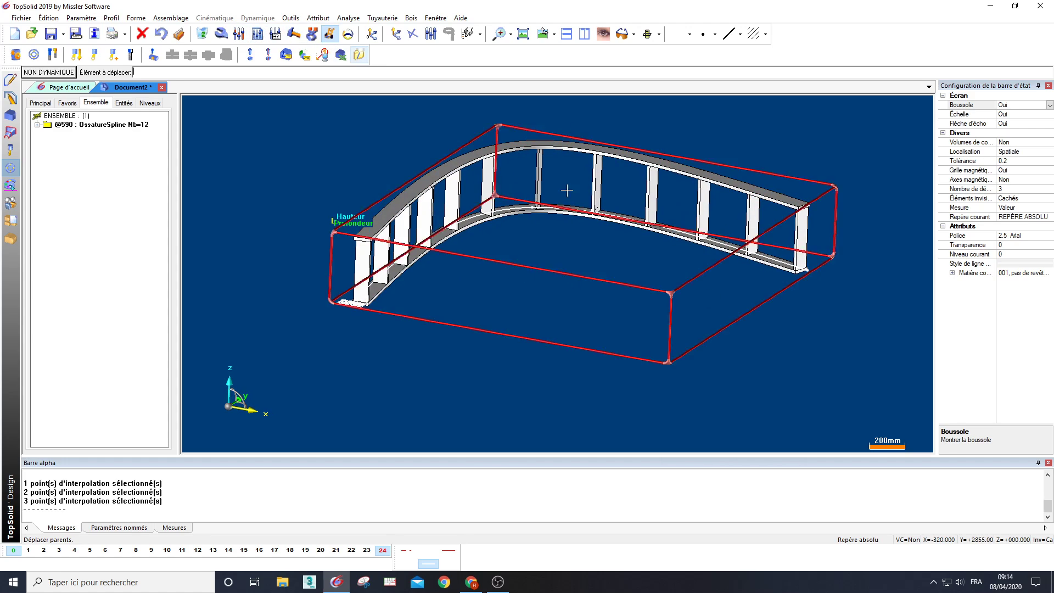
pyautogui.click(806, 271)
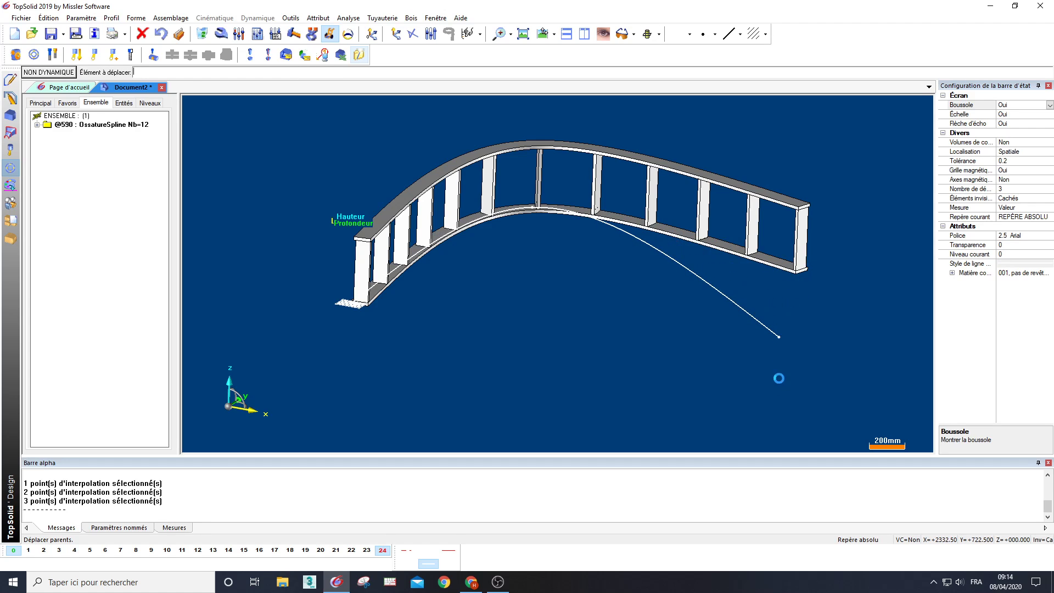
pyautogui.moveTo(779, 365); pyautogui.dragTo(189, 133, button='middle')
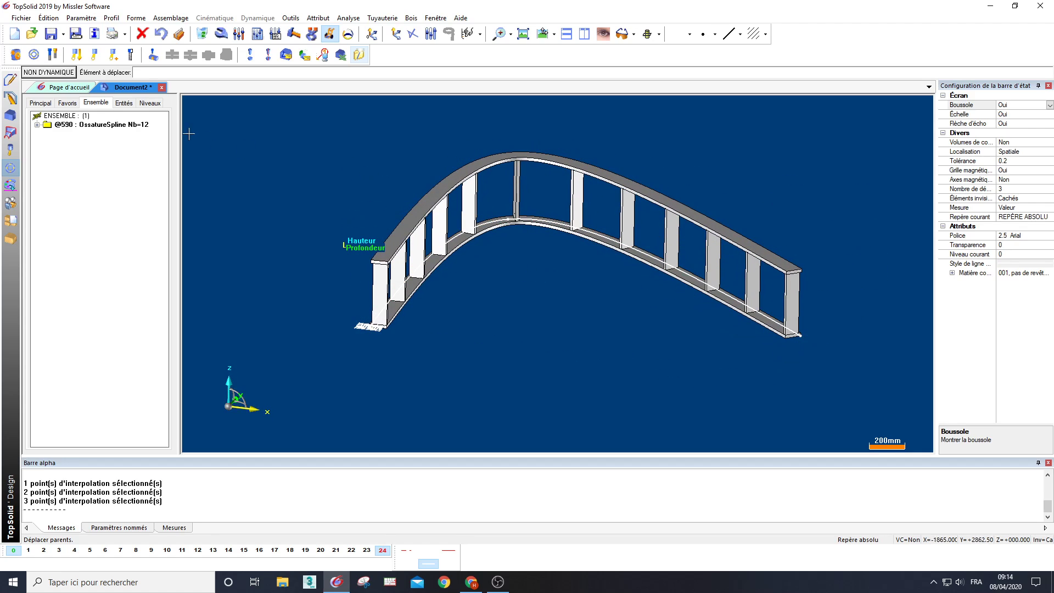
# Create a new design document from a template and close Document2 without saving it
pyautogui.click(16, 36)
pyautogui.click(492, 375)
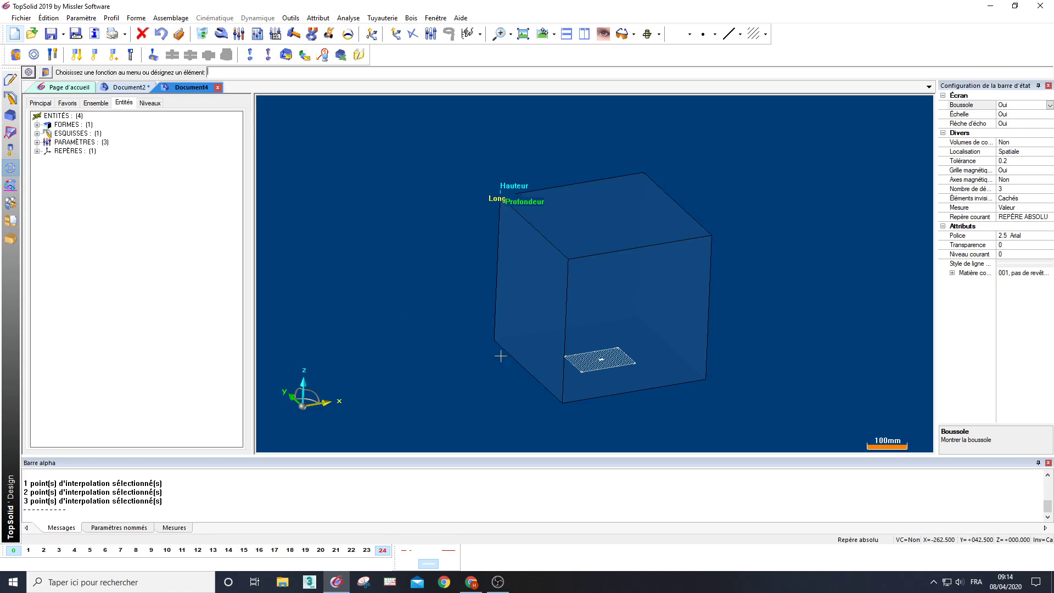
pyautogui.middleClick(138, 88)
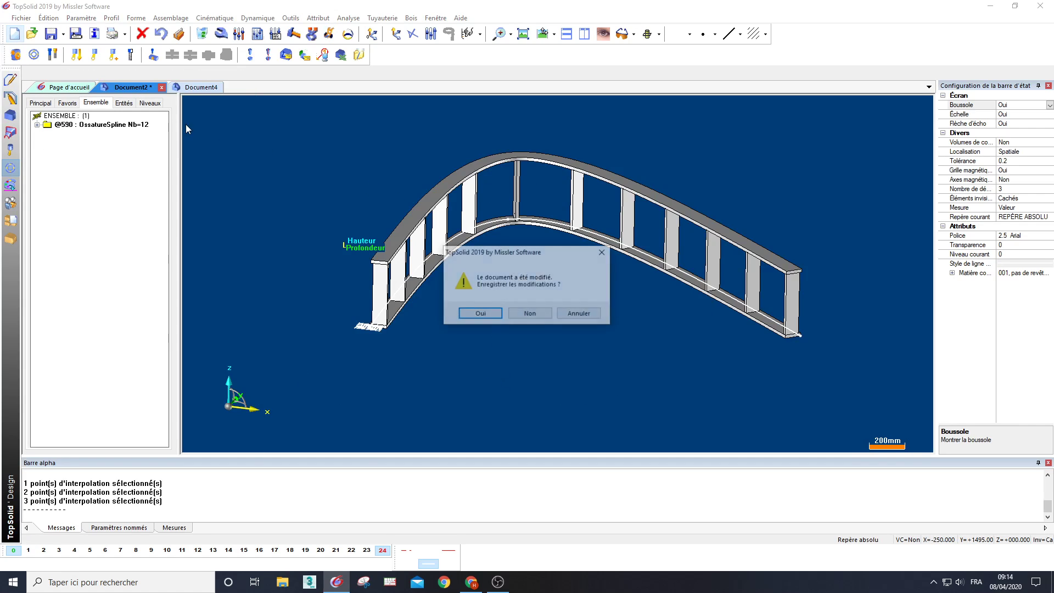
pyautogui.click(532, 313)
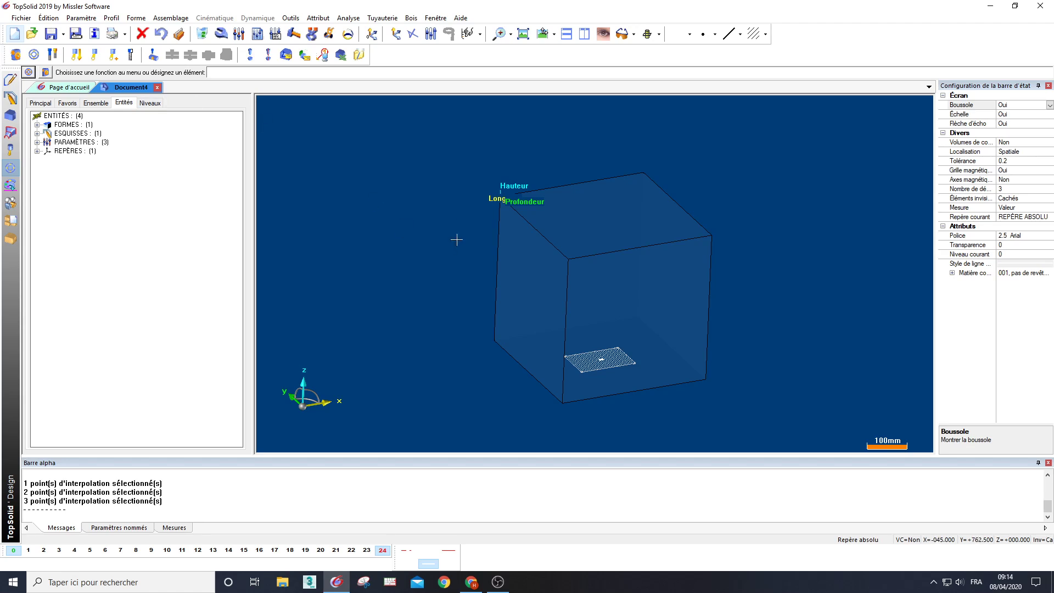
# Delete the template's transparent block and the dimensioned square sketch beneath it
pyautogui.click(203, 36)
pyautogui.click(497, 241)
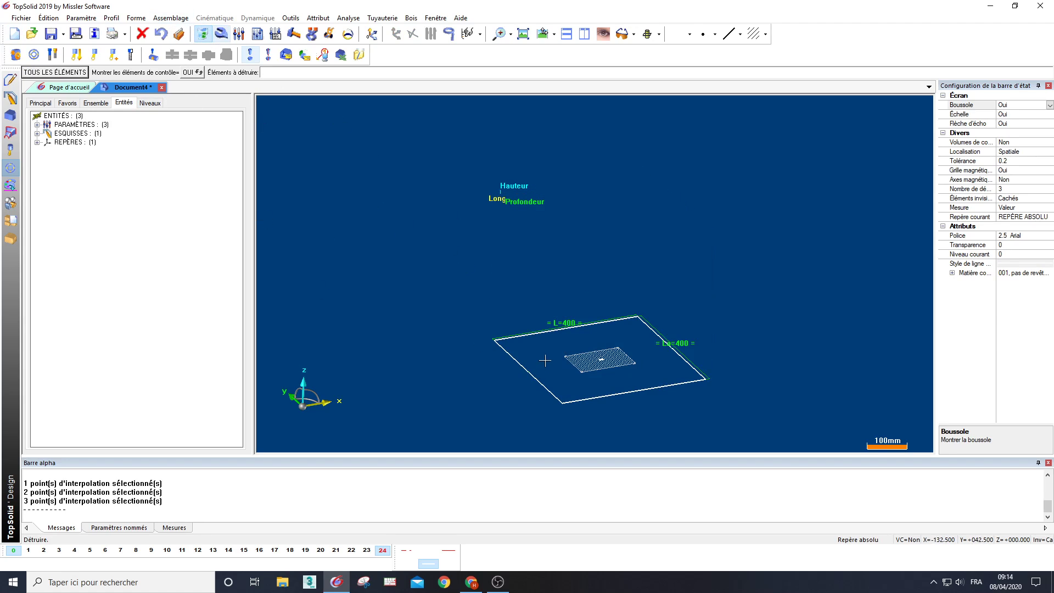
pyautogui.moveTo(465, 293)
pyautogui.mouseDown()
pyautogui.moveTo(639, 439)
pyautogui.moveTo(767, 434)
pyautogui.mouseUp()
pyautogui.moveTo(522, 362); pyautogui.dragTo(522, 299, button='middle')
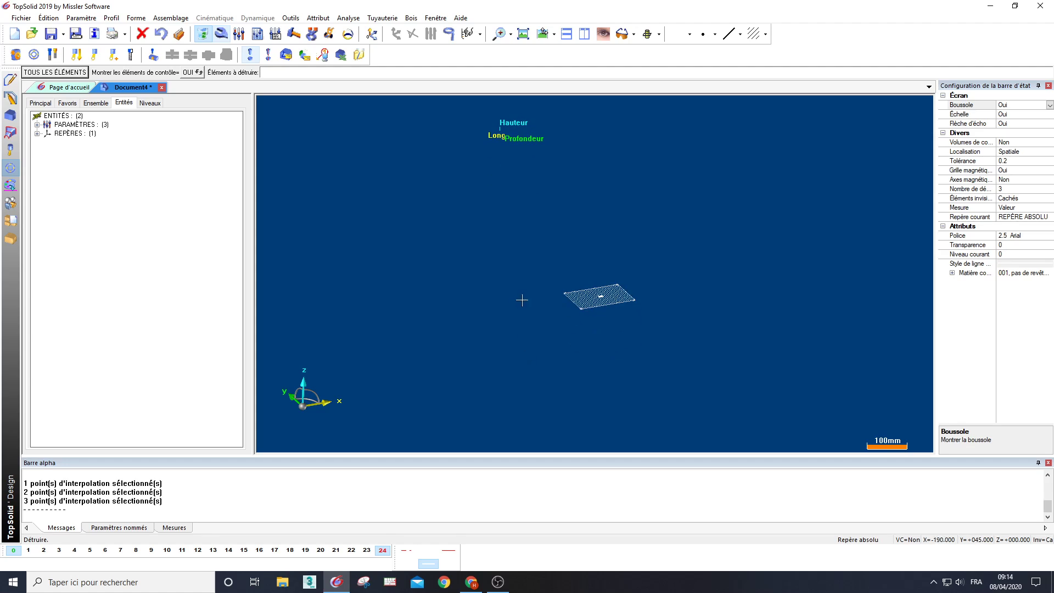
# Delete the unused parameters H, L and La from the document's entities
pyautogui.click(38, 124)
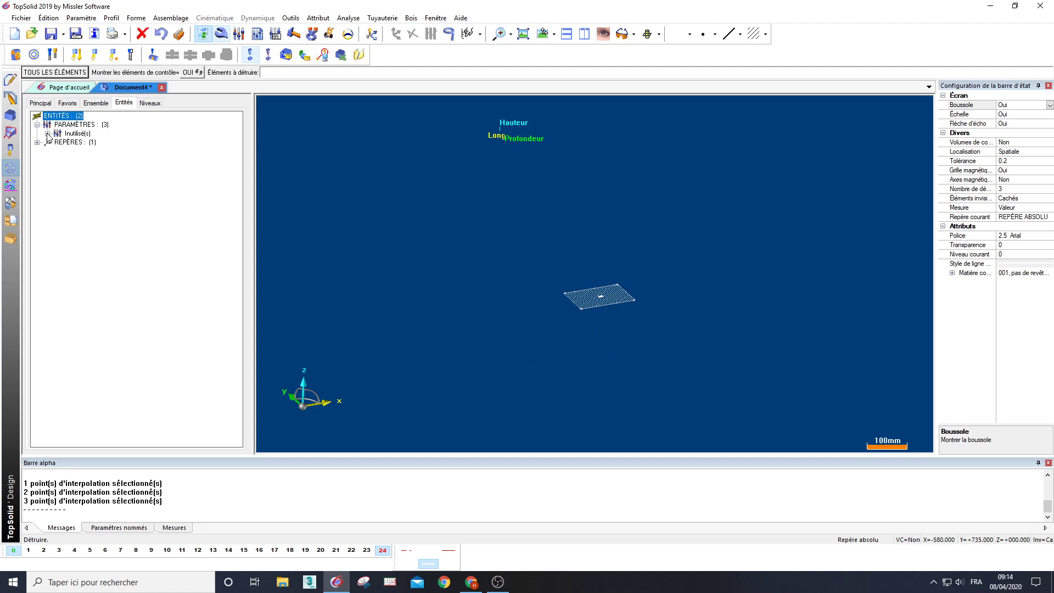
pyautogui.click(48, 133)
pyautogui.rightClick(104, 160)
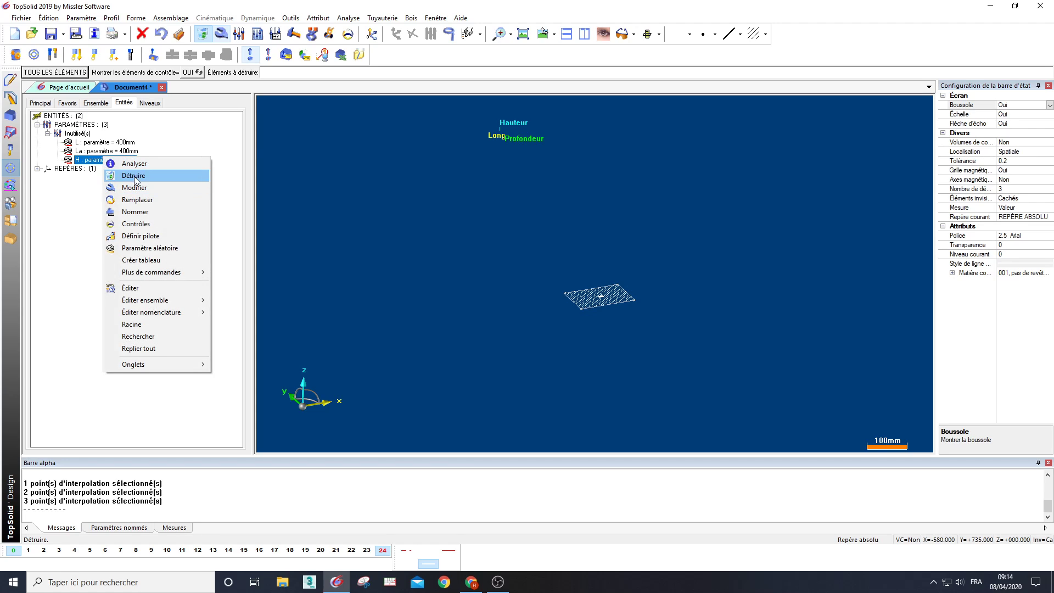
pyautogui.click(135, 176)
pyautogui.rightClick(106, 142)
pyautogui.click(127, 158)
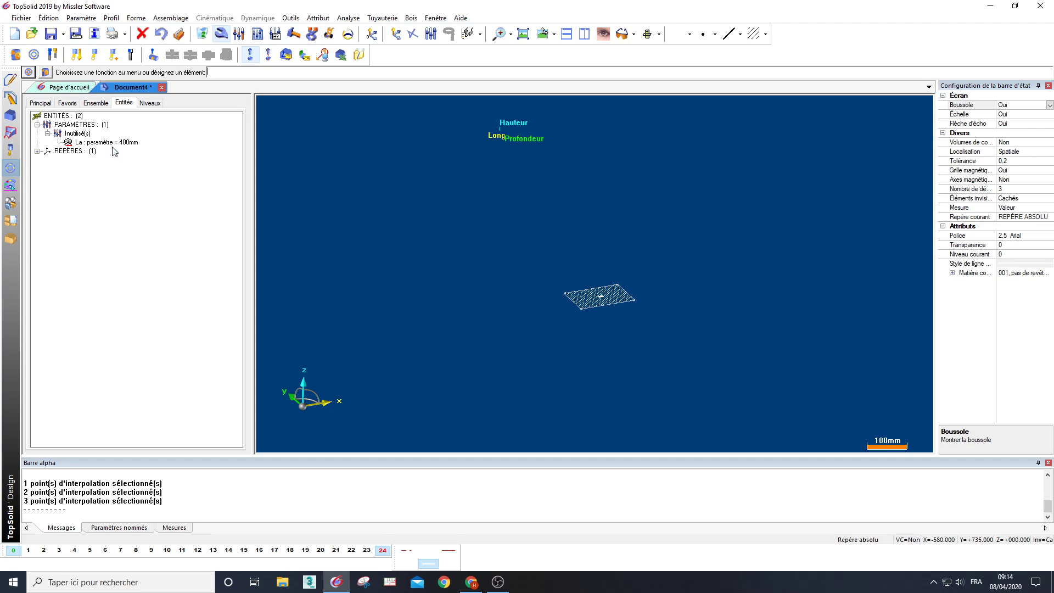
pyautogui.rightClick(111, 143)
pyautogui.click(152, 158)
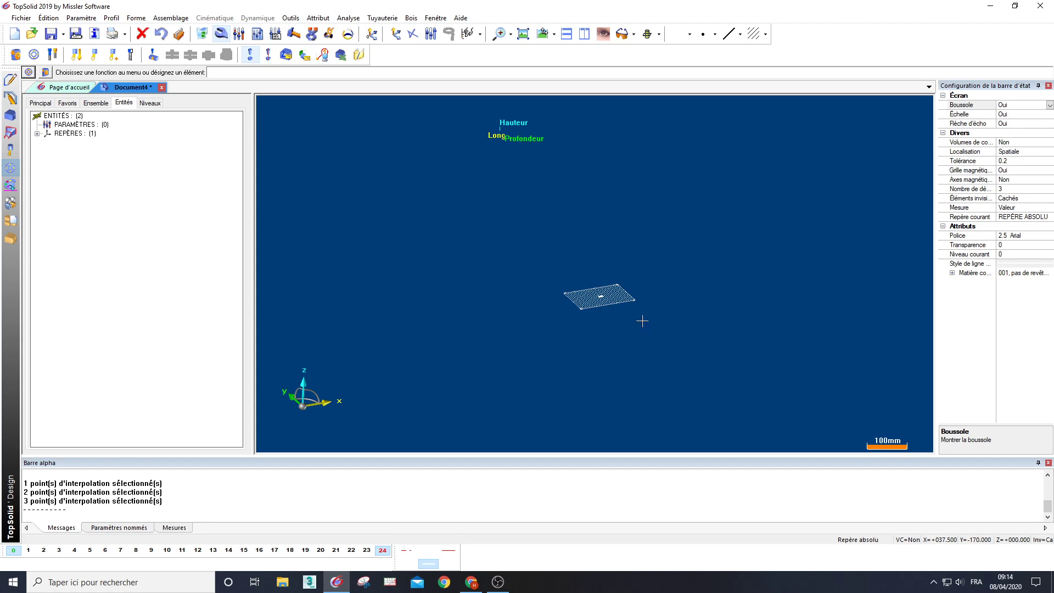
# Draw a circular arc starting at the origin frame and passing through two more points in the ground plane
pyautogui.moveTo(642, 321); pyautogui.dragTo(557, 321, button='middle')
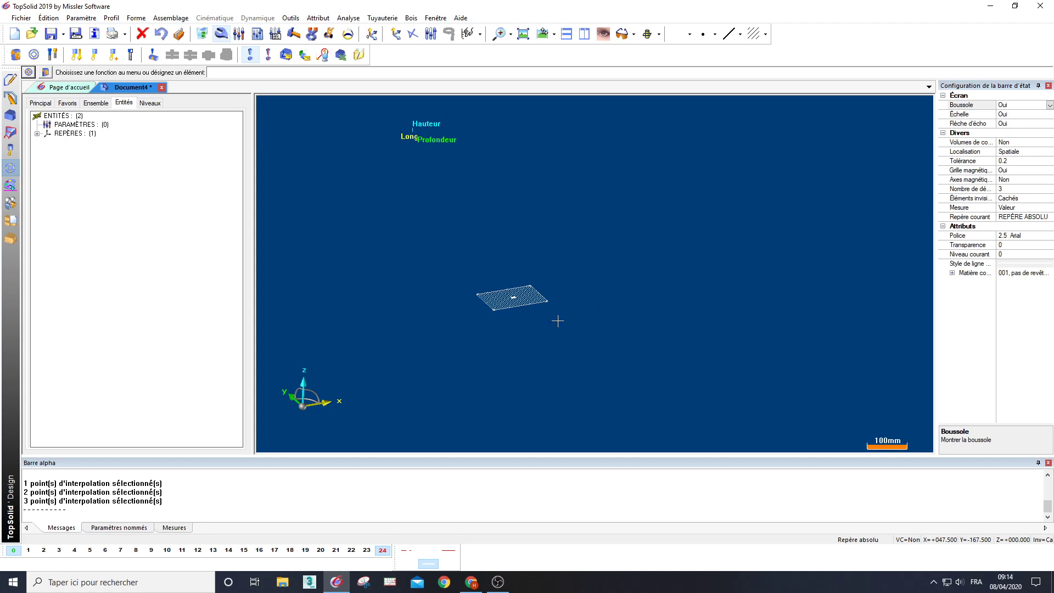
pyautogui.click(12, 80)
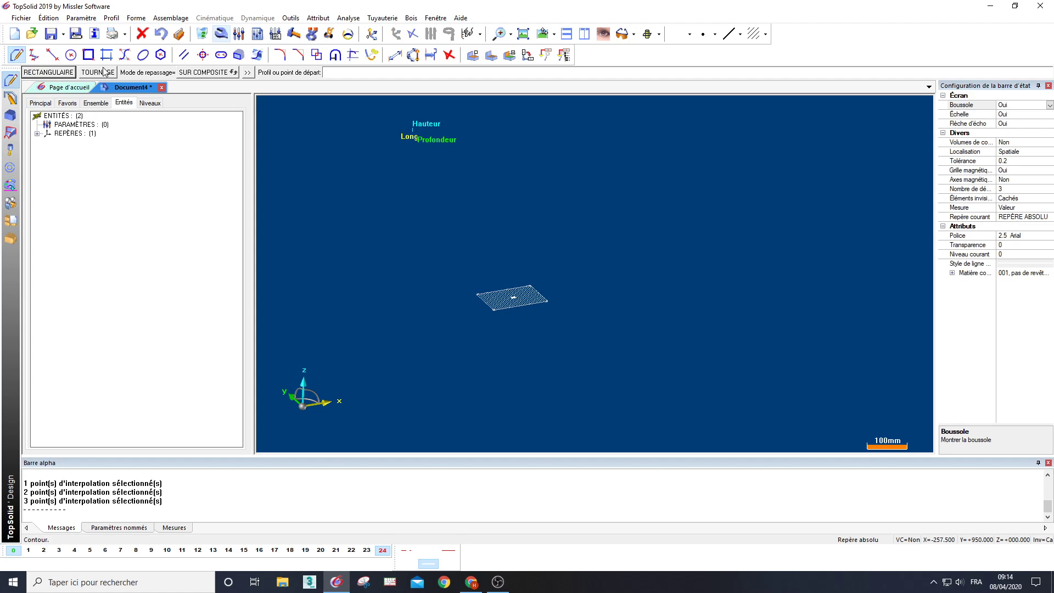
pyautogui.click(71, 54)
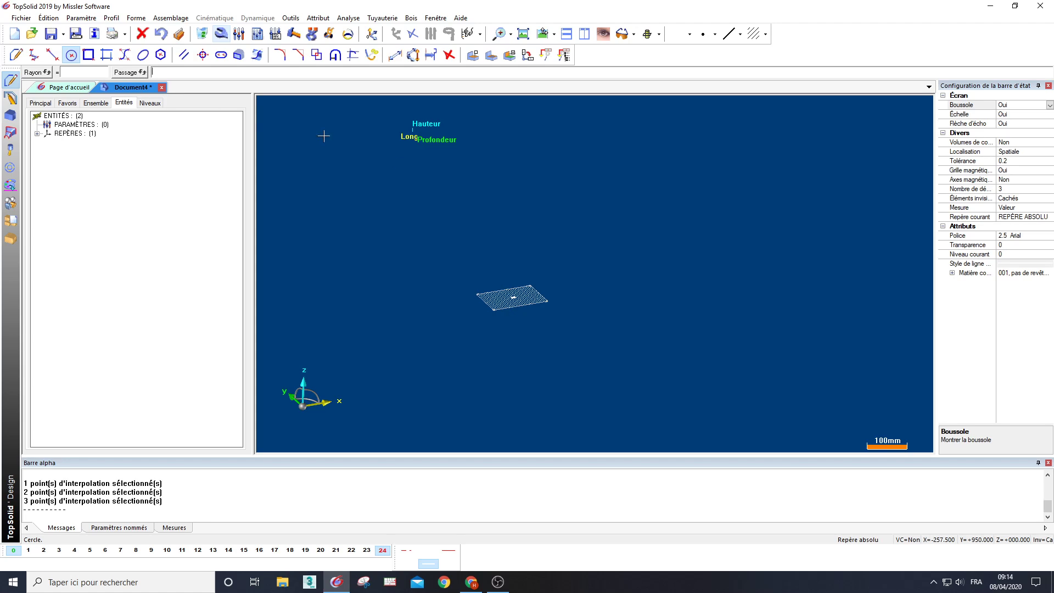
pyautogui.click(512, 297)
pyautogui.click(629, 192)
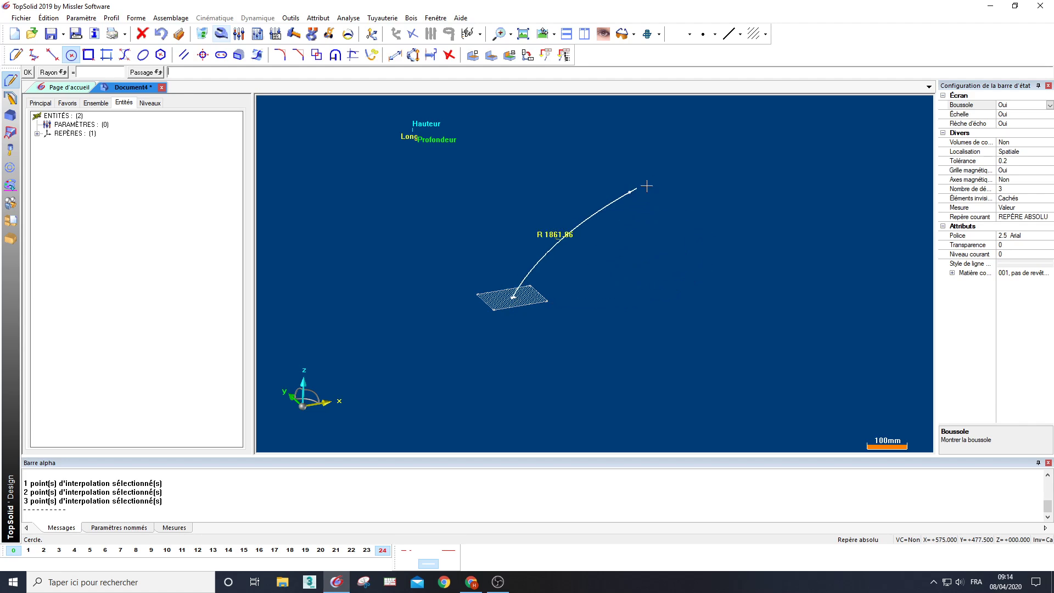
pyautogui.click(879, 189)
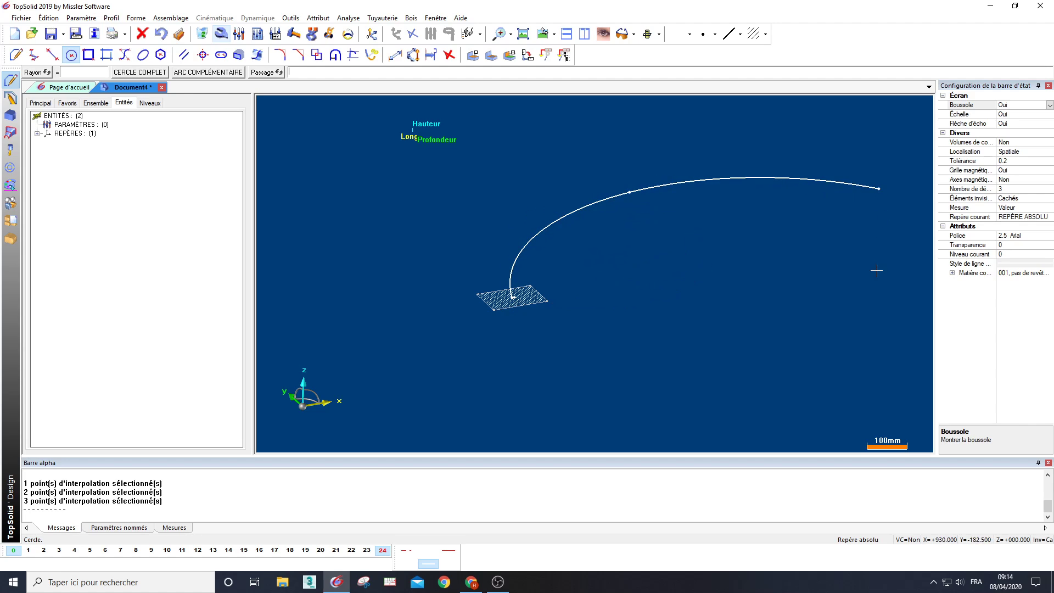
pyautogui.scroll(-2, 668, 317)
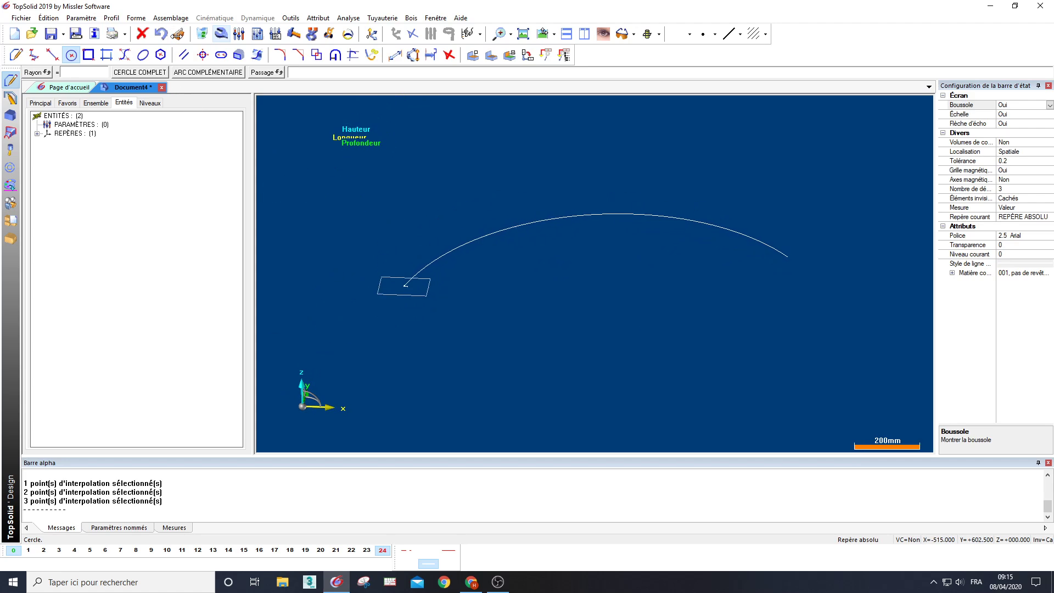
# Define the arc as the reference profile of a bent-component driver named CI
pyautogui.click(171, 18)
pyautogui.moveTo(268, 237)
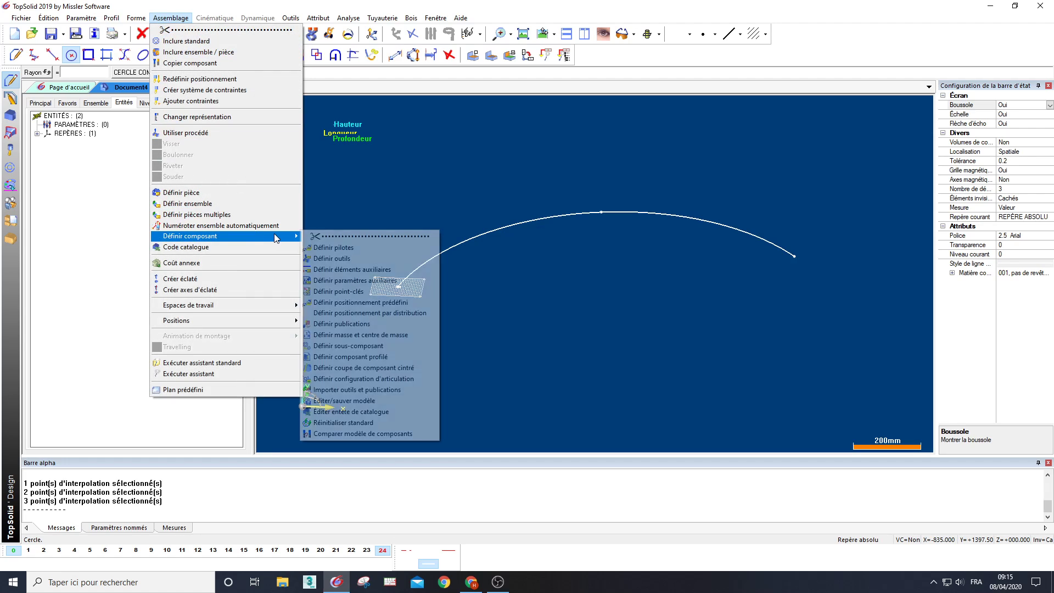
pyautogui.click(318, 237)
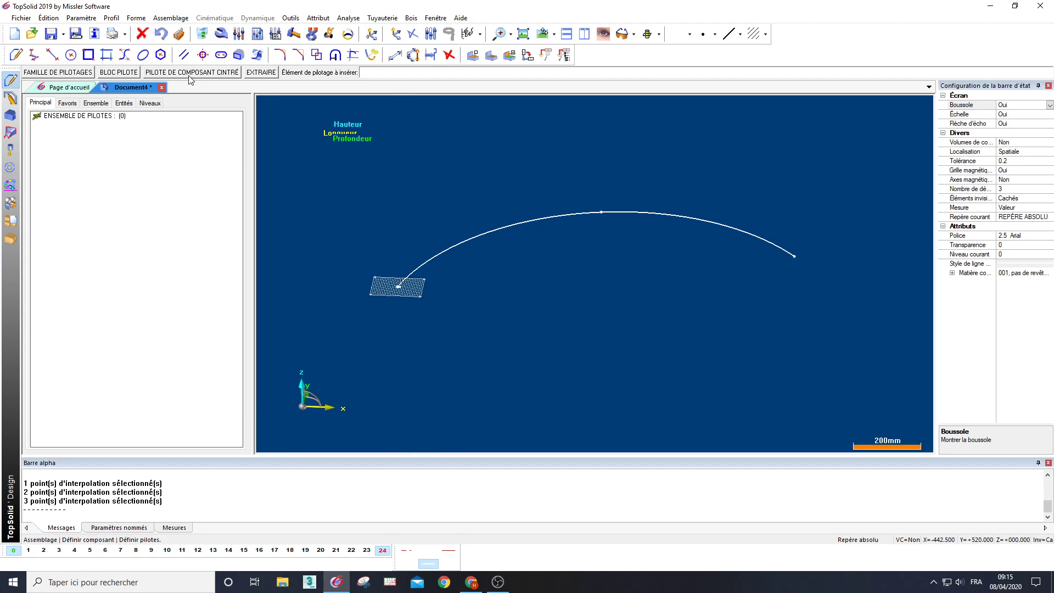
pyautogui.click(191, 73)
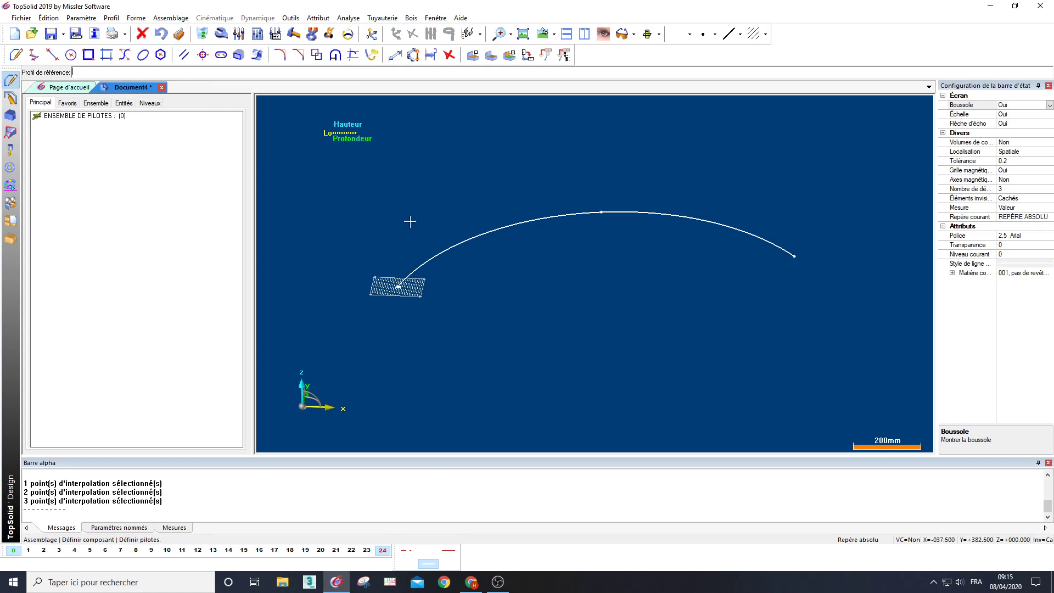
pyautogui.click(456, 246)
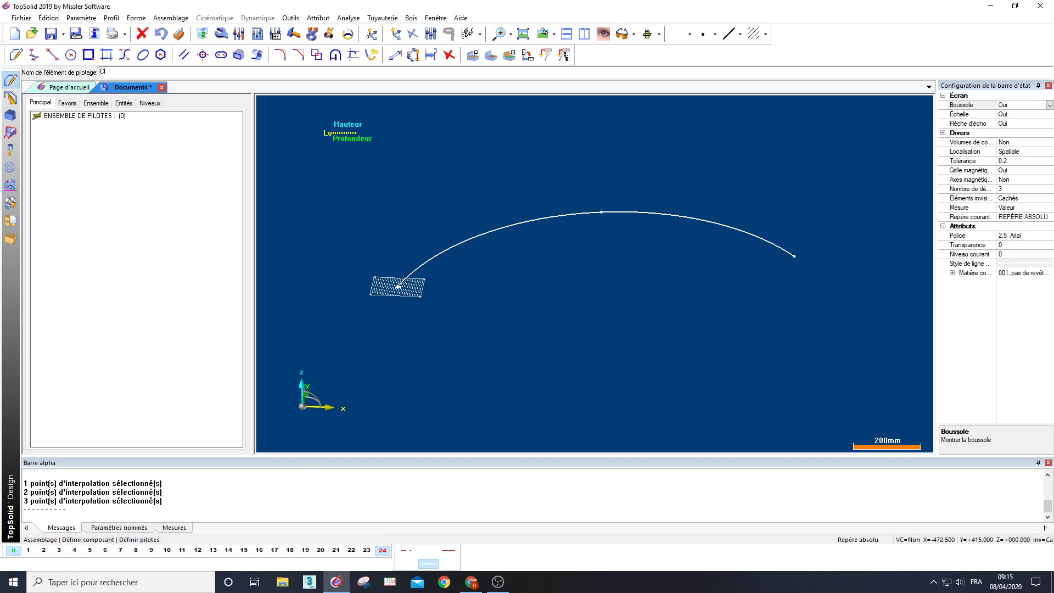
pyautogui.press('Return')
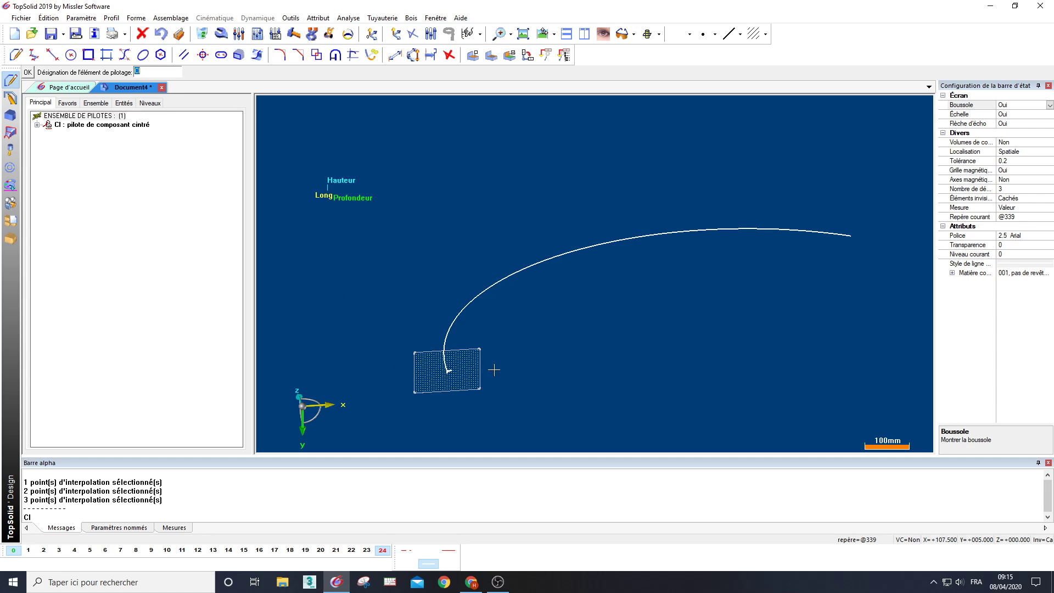
# Examine the bent-component driver's frame at the arc's start and check which frame is set as current
pyautogui.moveTo(493, 370); pyautogui.dragTo(447, 285, button='middle')
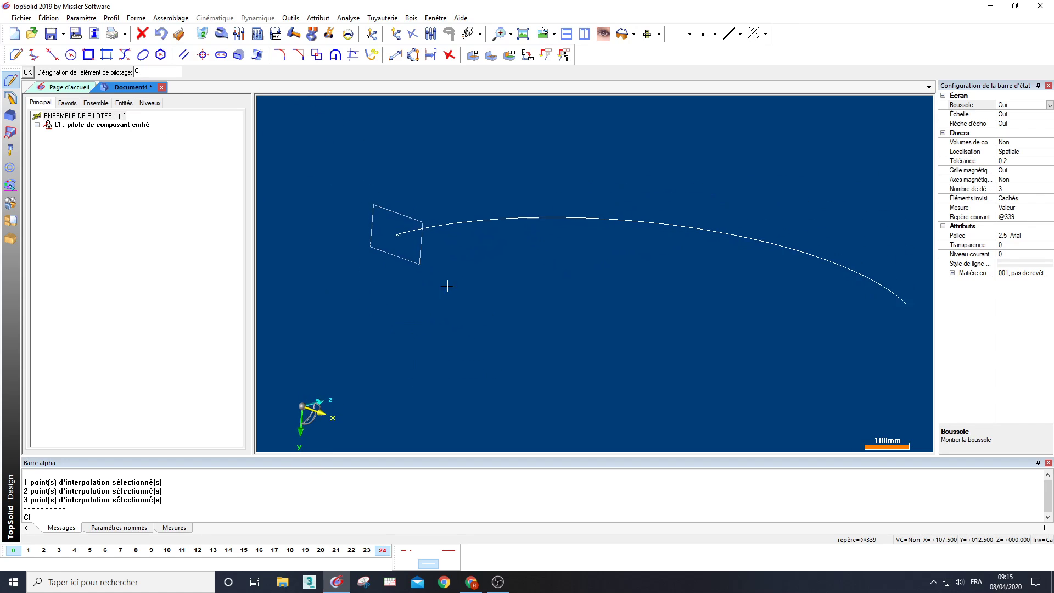
pyautogui.scroll(6, 404, 238)
pyautogui.scroll(2, 392, 237)
pyautogui.moveTo(391, 236); pyautogui.dragTo(485, 269, button='middle')
pyautogui.scroll(3, 432, 287)
pyautogui.scroll(1, 430, 280)
pyautogui.scroll(-3, 449, 267)
pyautogui.scroll(-4, 635, 201)
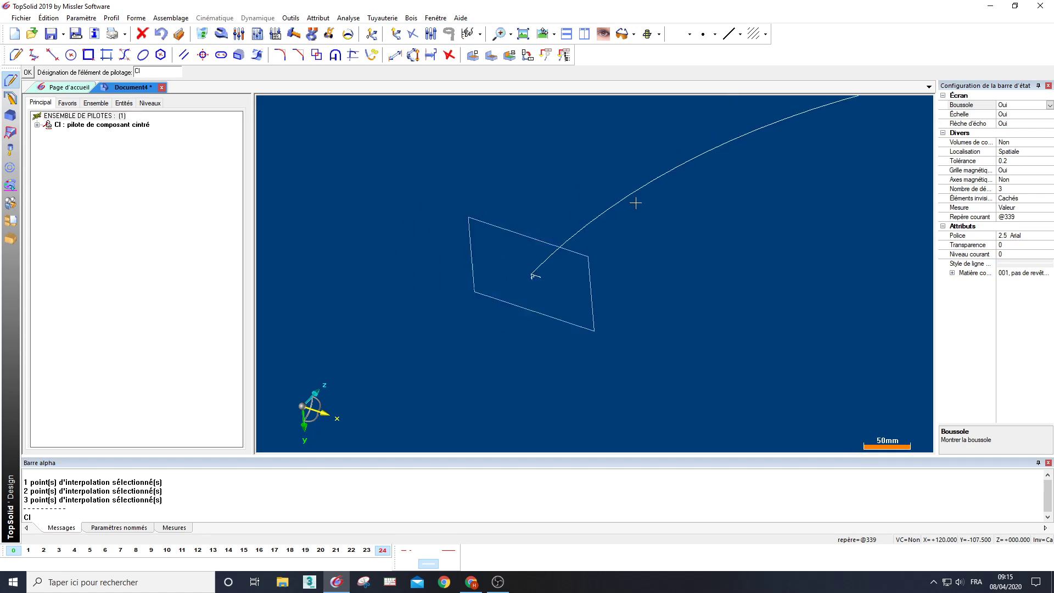
pyautogui.moveTo(634, 208); pyautogui.dragTo(581, 261, button='middle')
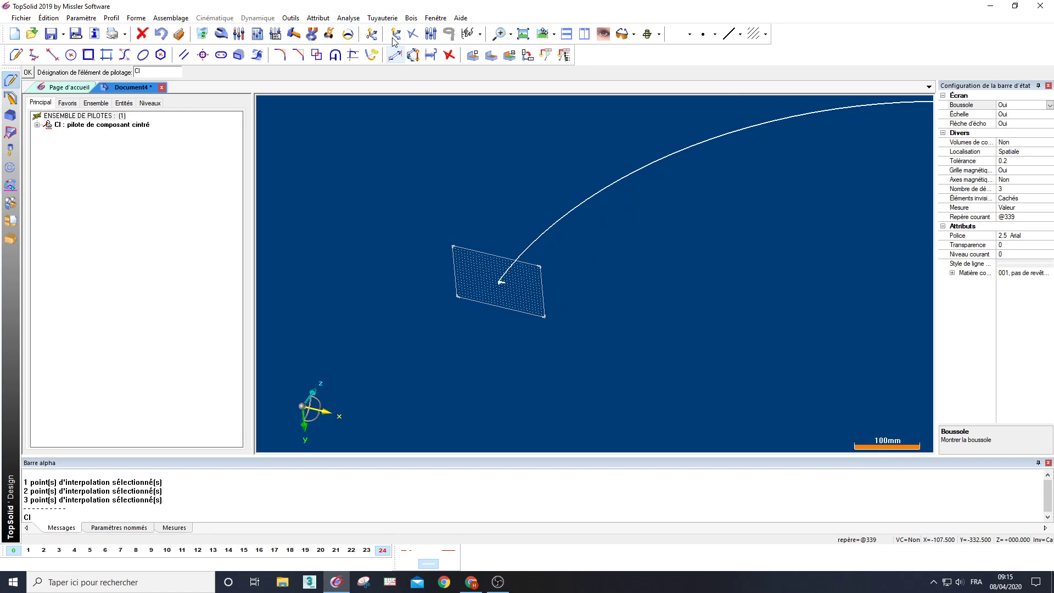
pyautogui.click(371, 33)
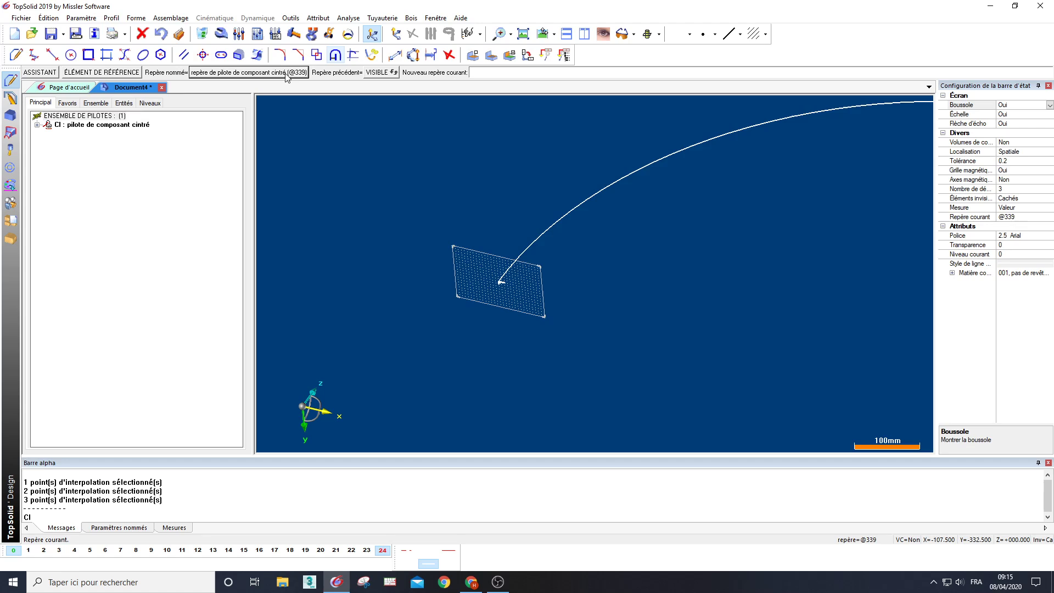
pyautogui.scroll(6, 486, 286)
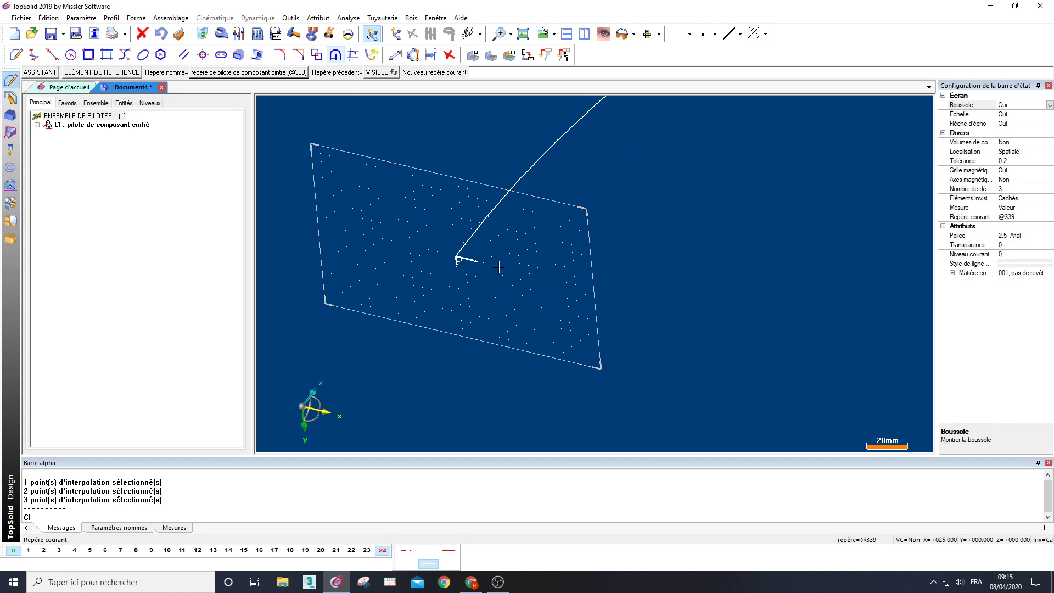
pyautogui.scroll(-3, 429, 264)
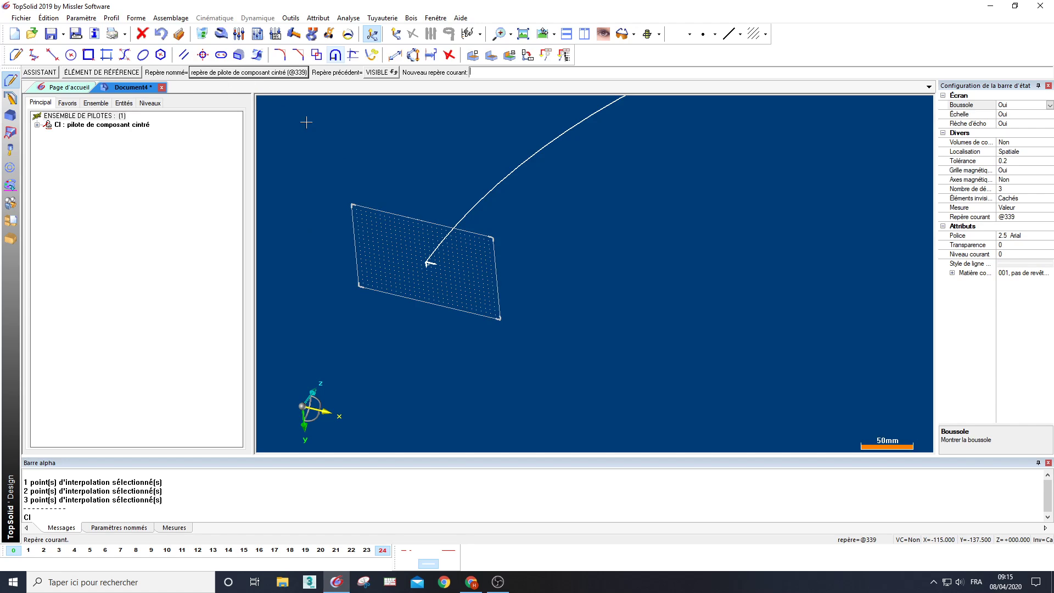
pyautogui.scroll(-3, 306, 122)
pyautogui.moveTo(306, 122); pyautogui.dragTo(371, 251, button='middle')
pyautogui.scroll(1, 141, 165)
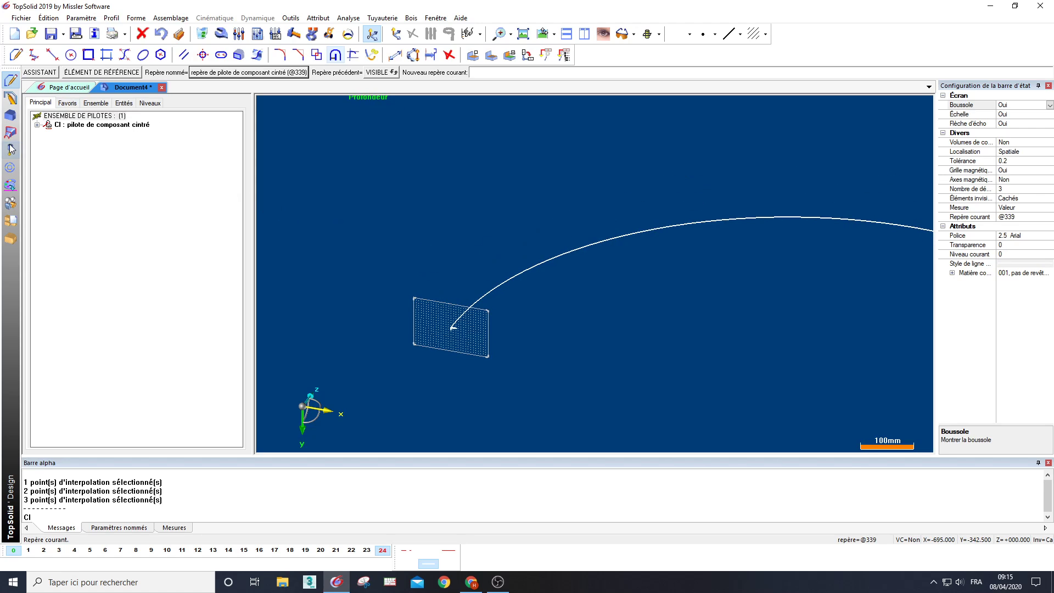
# Draw a rectangular contour about 150 by 480 mm beside the arc's start in the driver frame and dimension it automatically
pyautogui.click(10, 103)
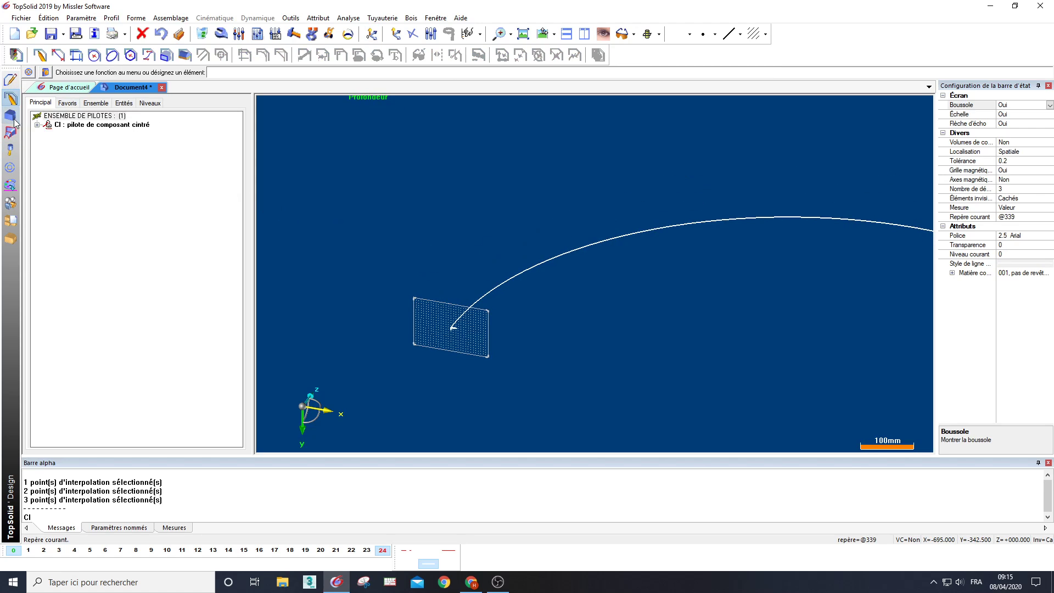
pyautogui.click(39, 55)
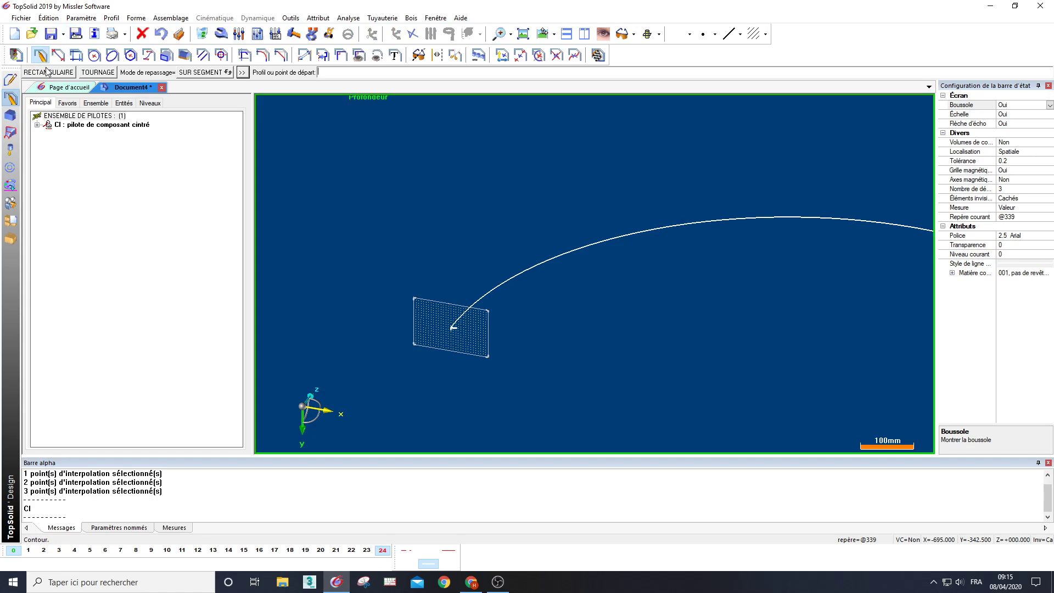
pyautogui.click(466, 331)
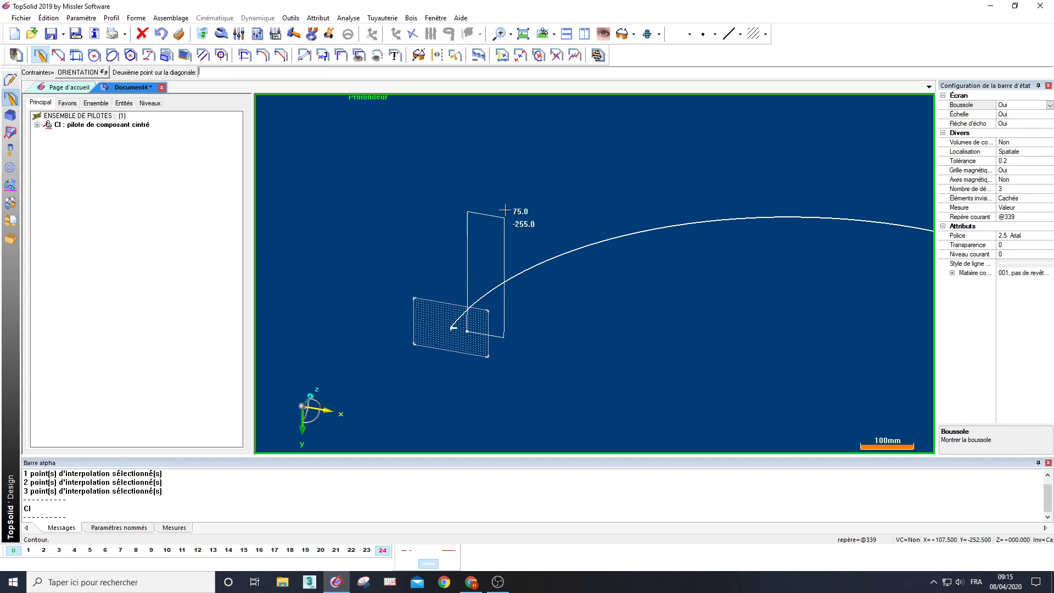
pyautogui.click(542, 119)
pyautogui.rightClick(588, 160)
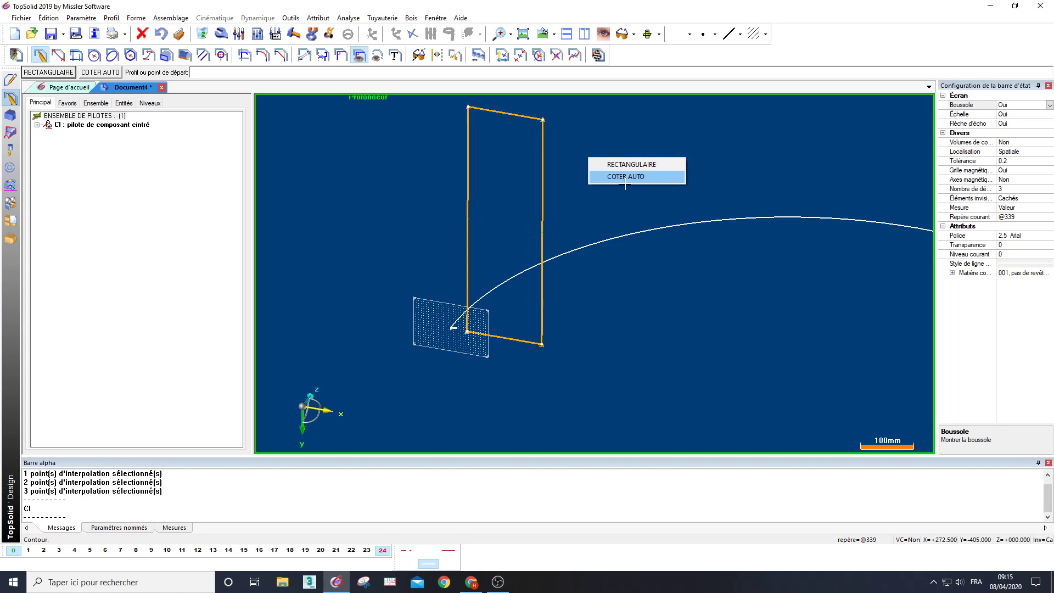
pyautogui.click(627, 176)
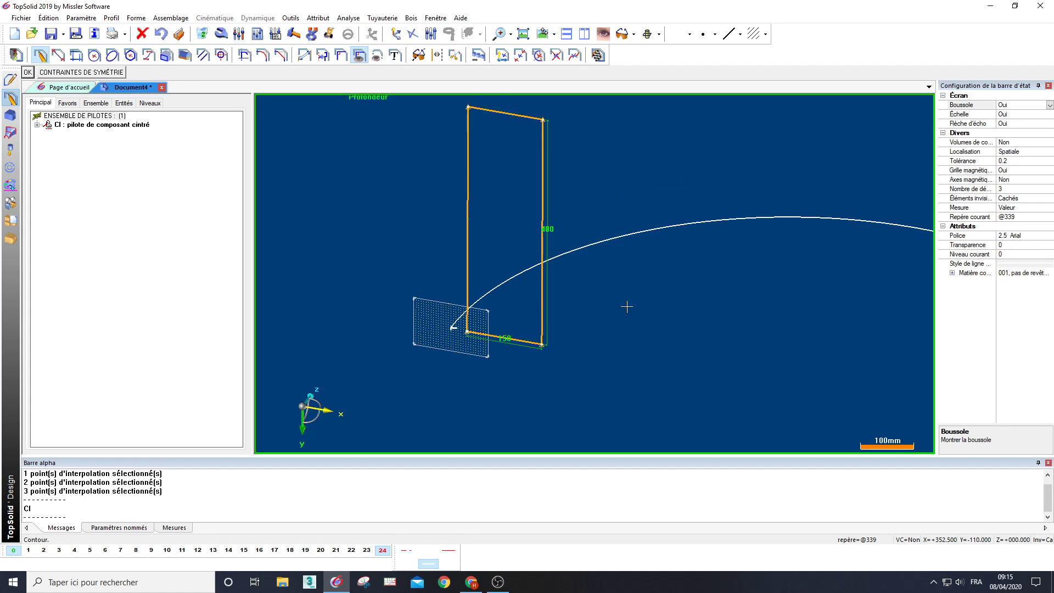
# Define the rectangle's long-side dimension as a driver named L, keeping L as its designation
pyautogui.rightClick(99, 174)
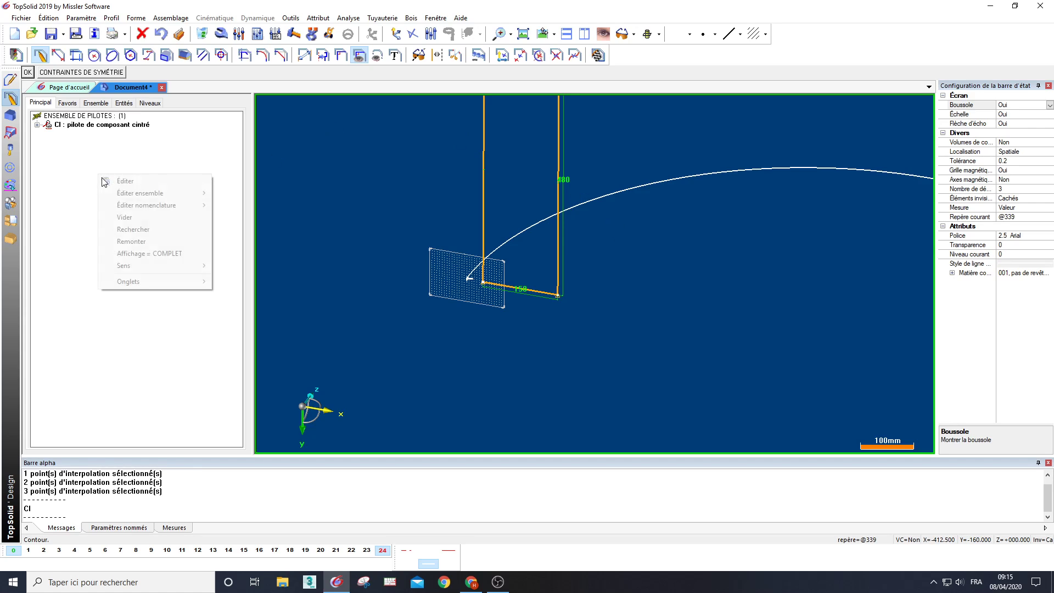
pyautogui.click(147, 186)
pyautogui.click(564, 179)
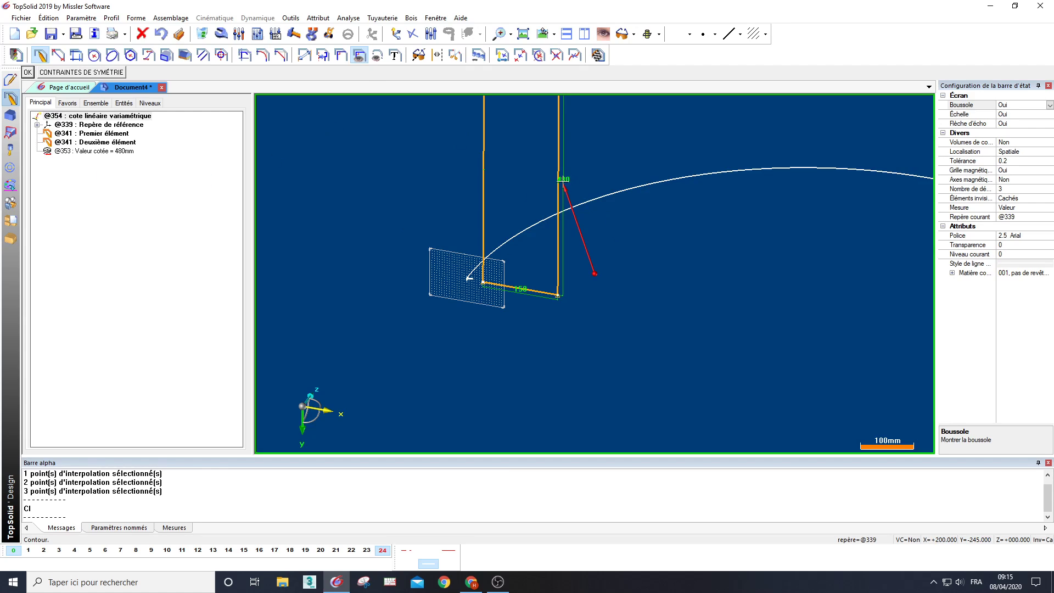
pyautogui.rightClick(99, 153)
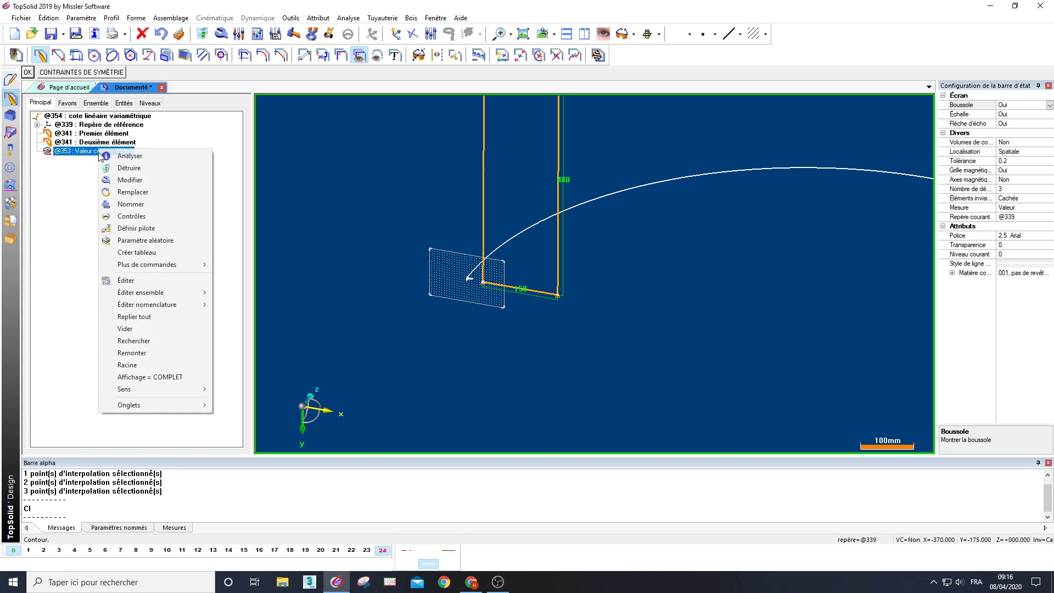
pyautogui.click(144, 227)
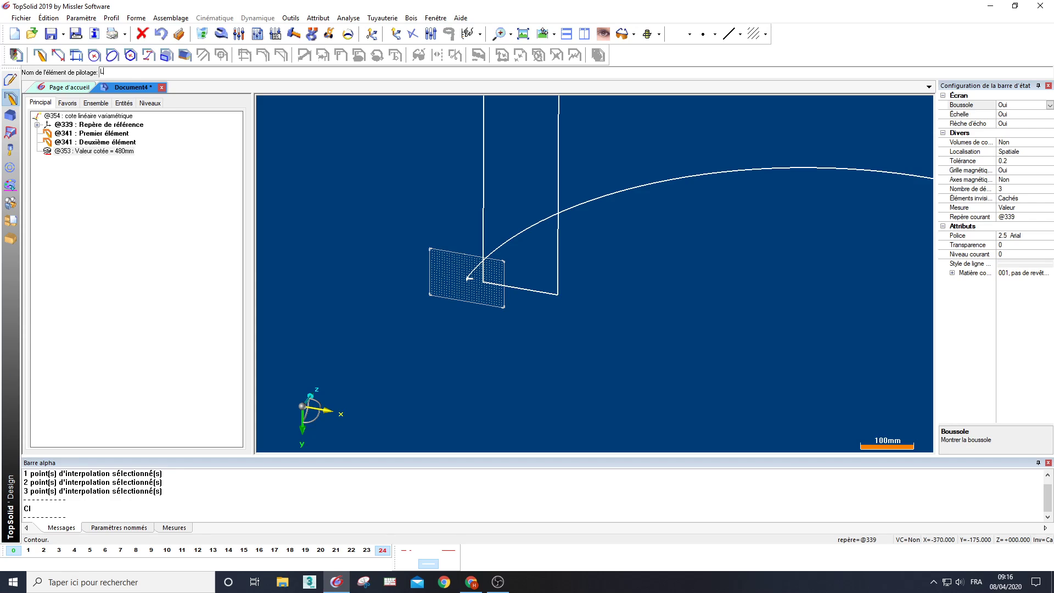
pyautogui.press('Return')
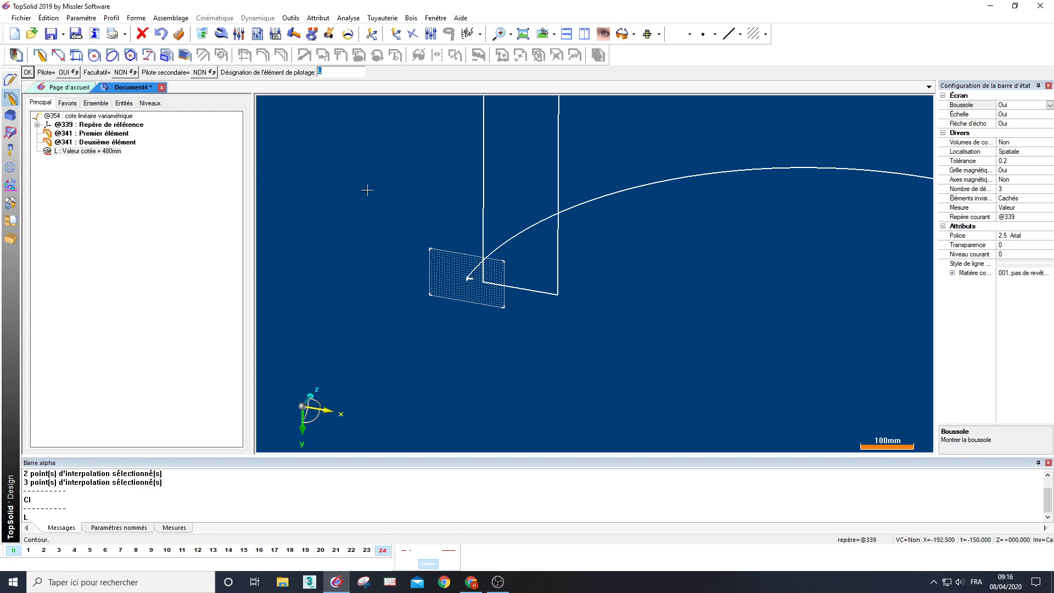
pyautogui.press('Return')
# Reopen the contour for editing and define its short-side dimension as a driver named La, with the same designation
pyautogui.moveTo(373, 183); pyautogui.dragTo(345, 245, button='middle')
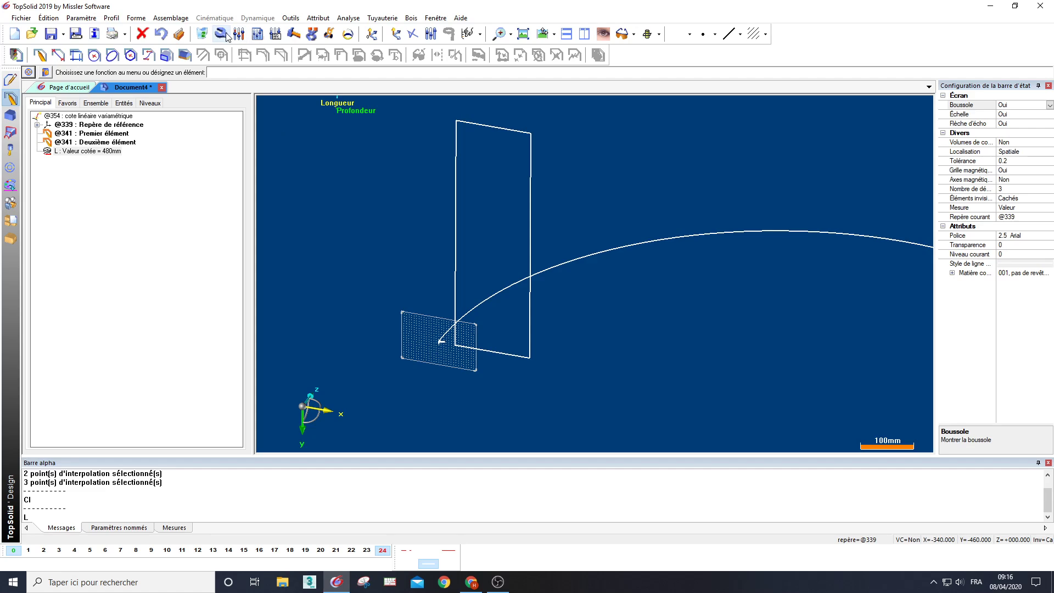
pyautogui.click(224, 34)
pyautogui.click(511, 131)
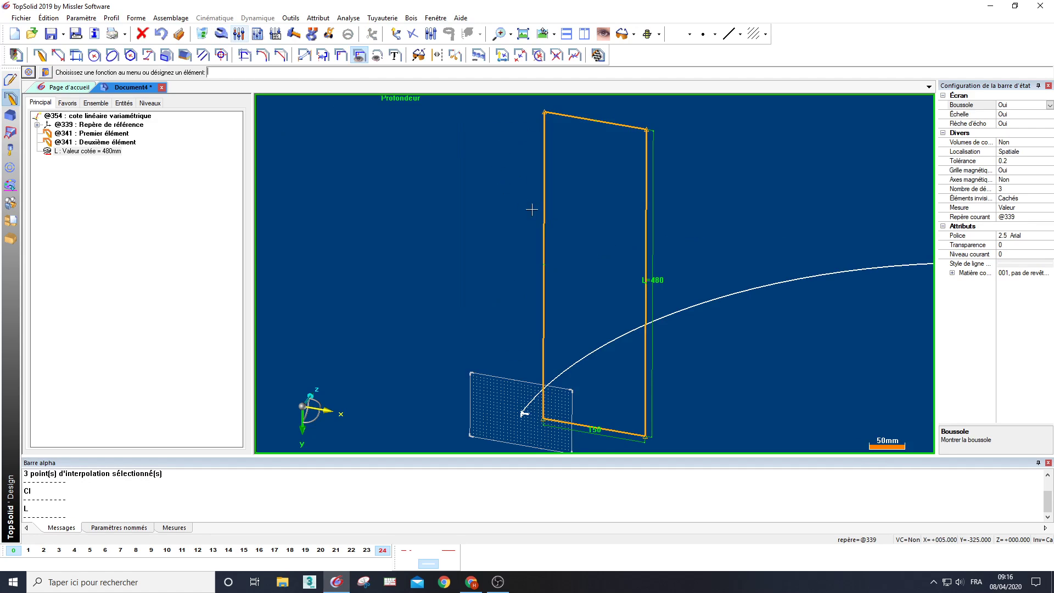
pyautogui.moveTo(583, 320); pyautogui.dragTo(519, 178, button='middle')
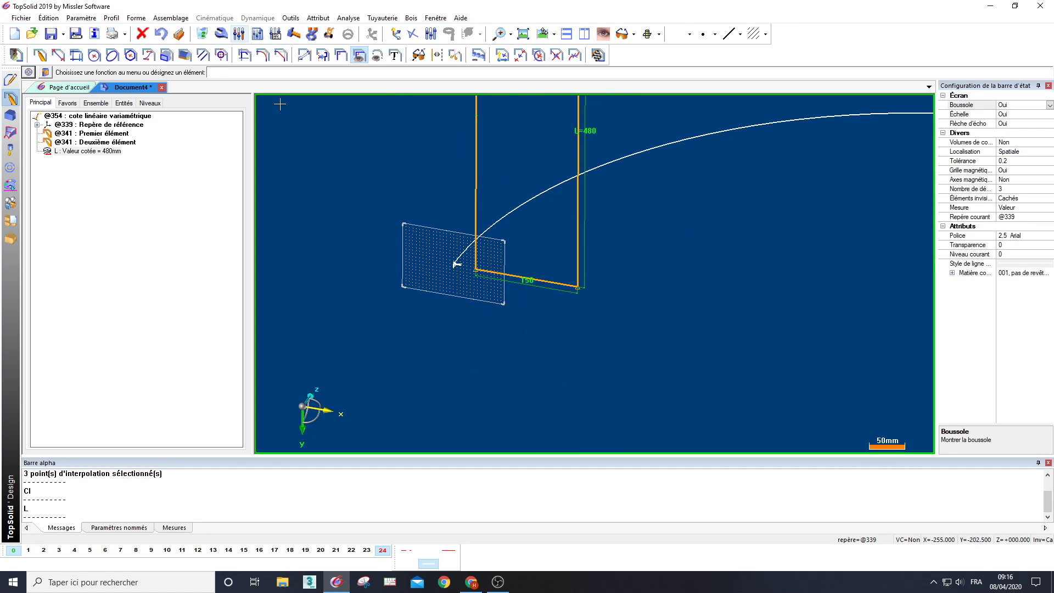
pyautogui.rightClick(124, 225)
pyautogui.click(147, 230)
pyautogui.click(526, 285)
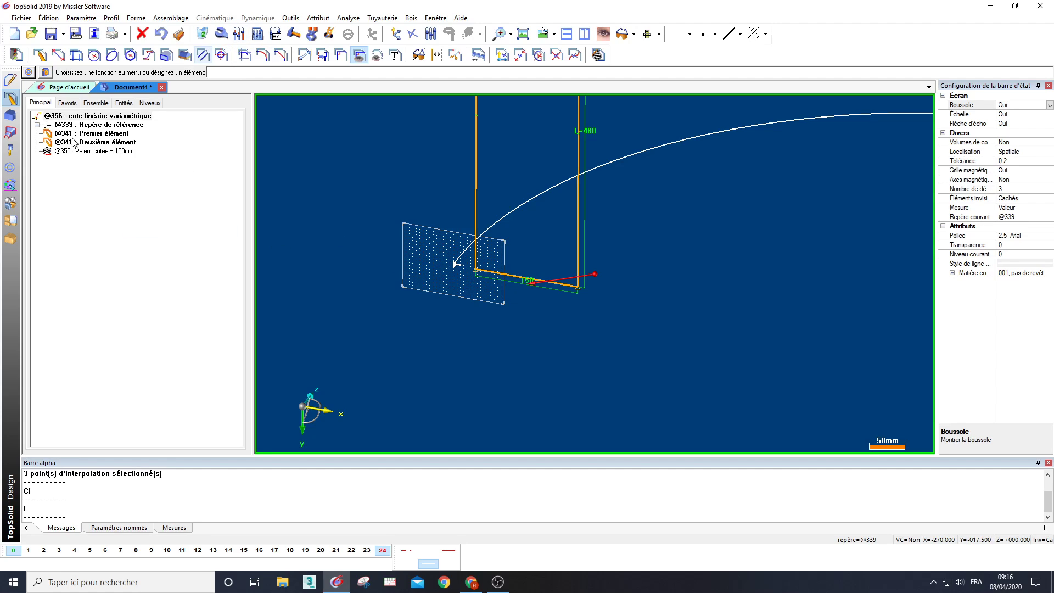
pyautogui.click(93, 153)
pyautogui.rightClick(93, 156)
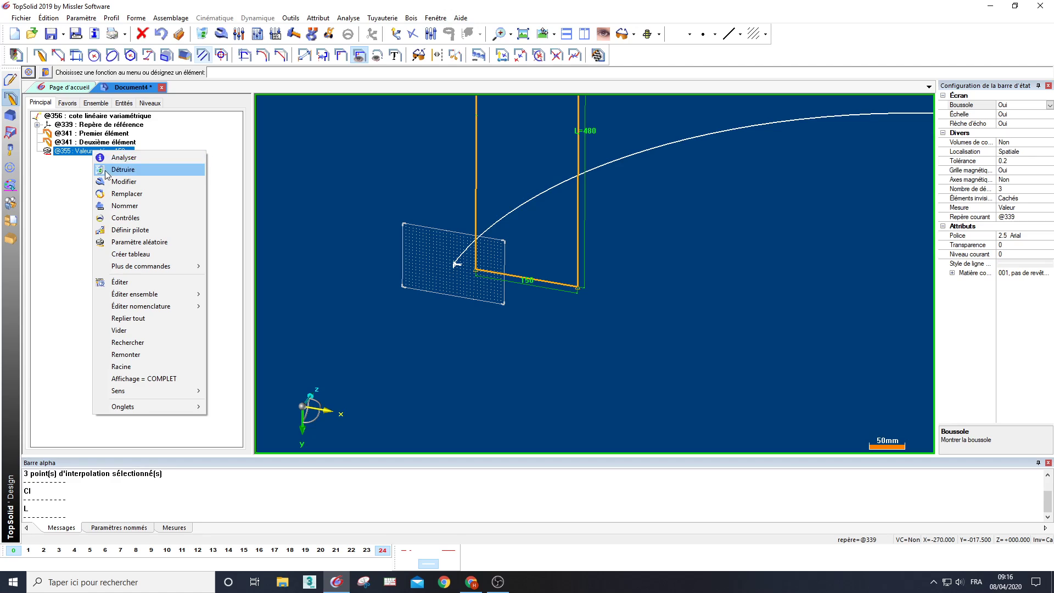
pyautogui.click(118, 228)
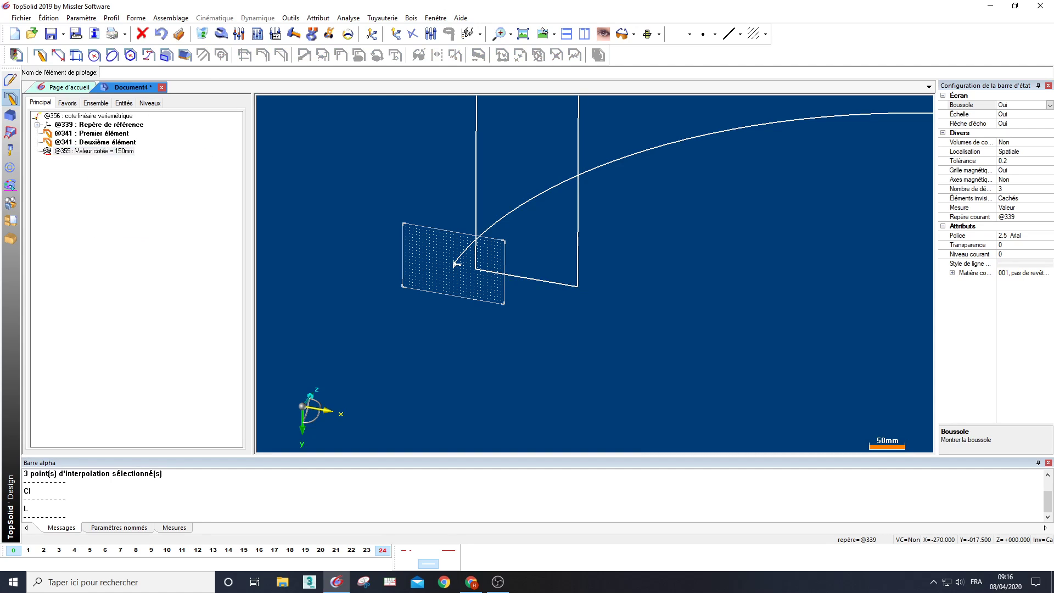
pyautogui.write('La')
pyautogui.press('Return')
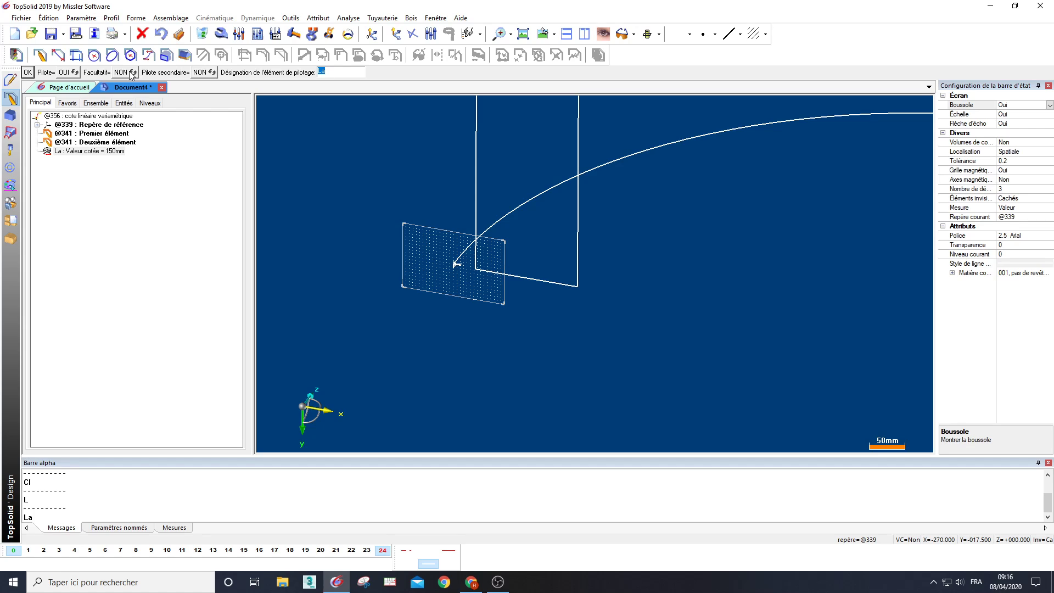
pyautogui.press('Return')
# Add an alignment constraint between the rectangle's short edge nearest the origin and the driver frame's X axis
pyautogui.moveTo(475, 179); pyautogui.dragTo(447, 293, button='middle')
pyautogui.scroll(-4, 447, 293)
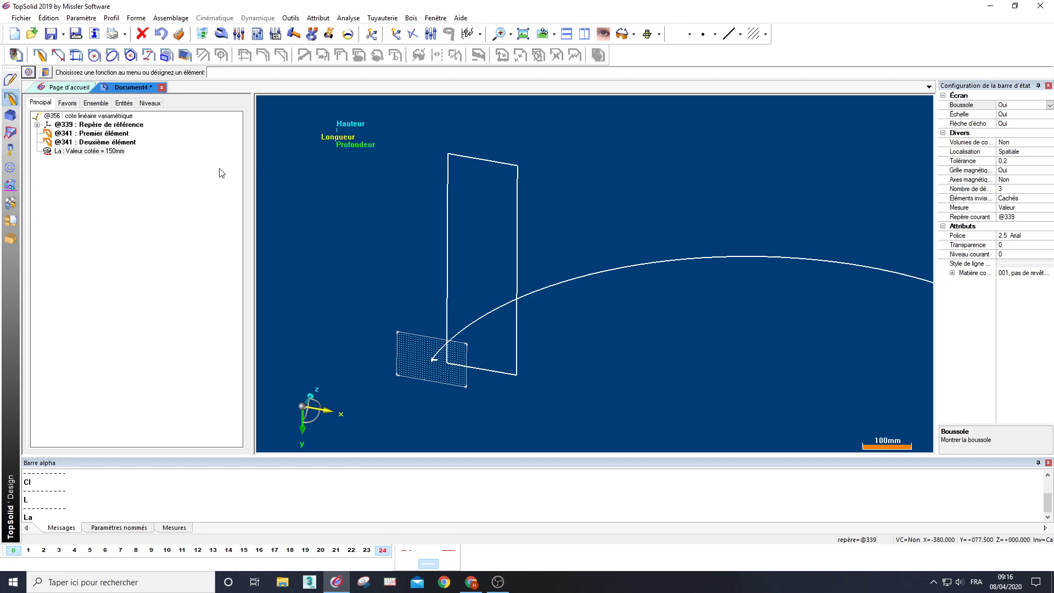
pyautogui.click(222, 35)
pyautogui.click(485, 161)
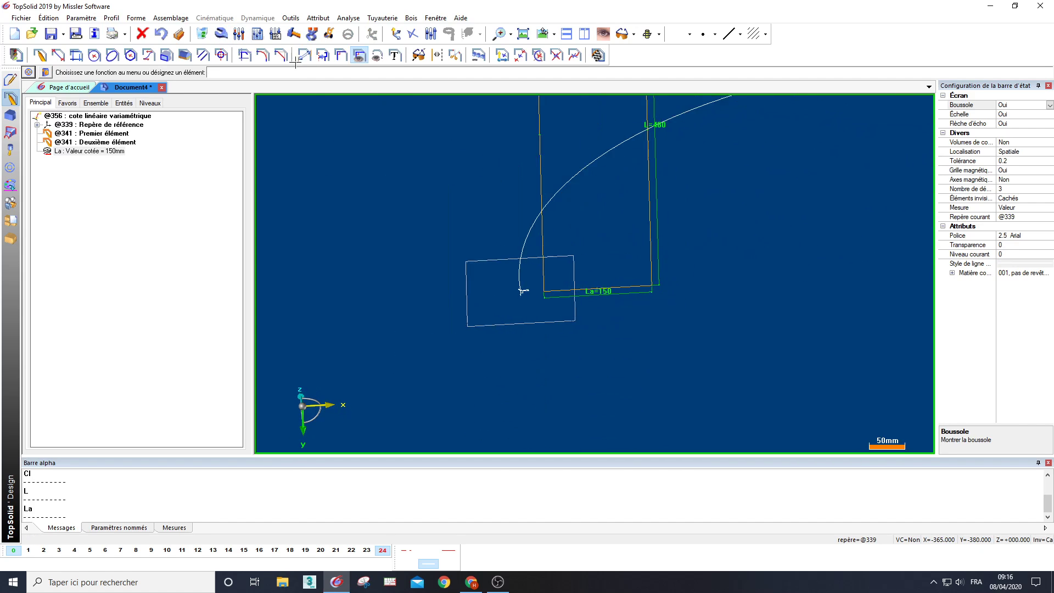
pyautogui.click(341, 56)
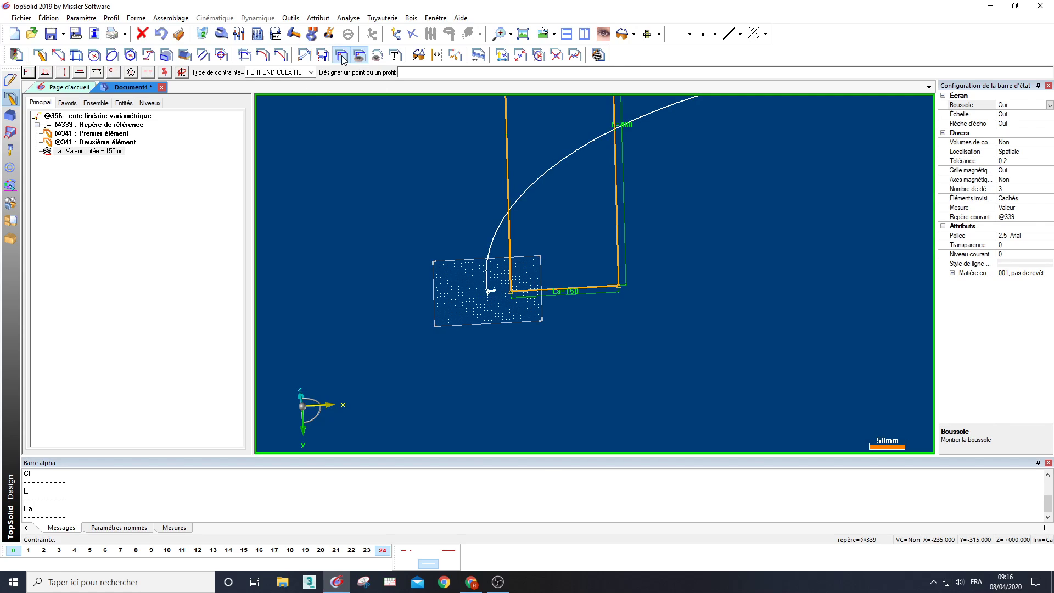
pyautogui.click(301, 73)
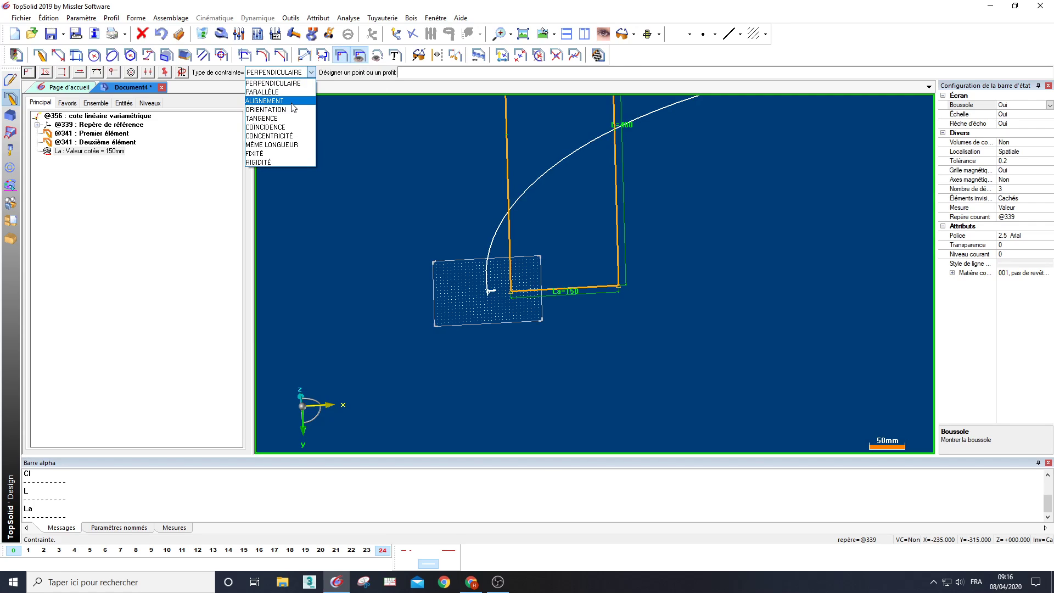
pyautogui.click(275, 105)
pyautogui.scroll(3, 568, 292)
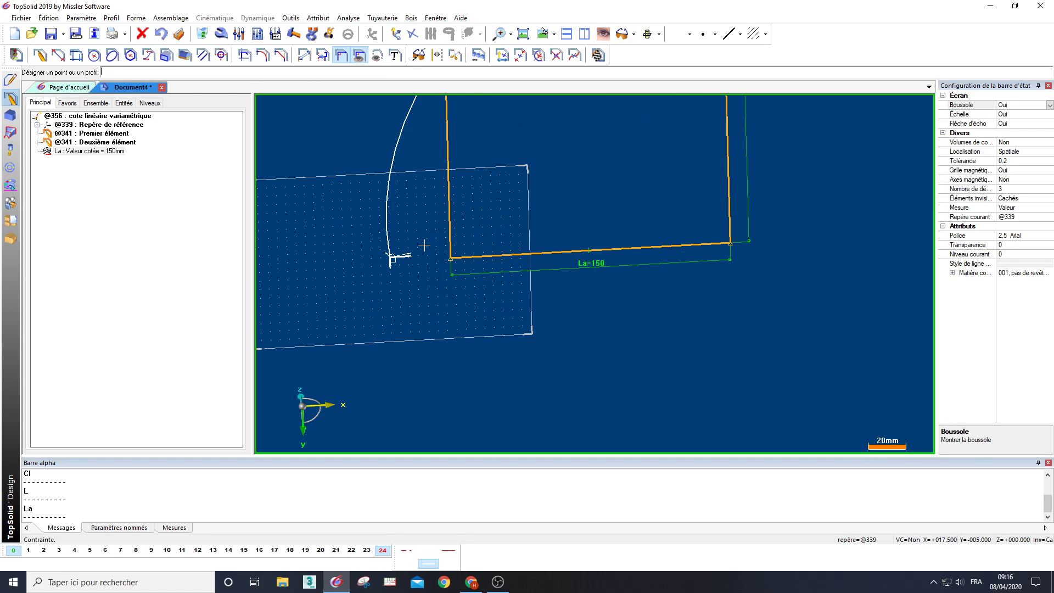
pyautogui.scroll(-3, 453, 316)
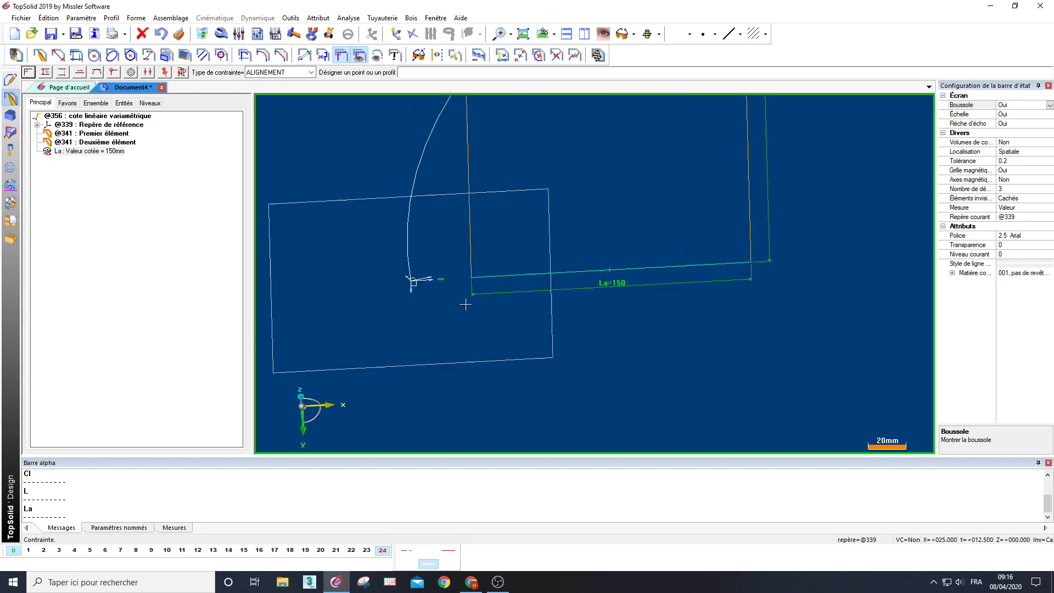
# Dimension the distance between the rectangle's long side nearest the origin and the driver frame's Y axis
pyautogui.scroll(-1, 468, 315)
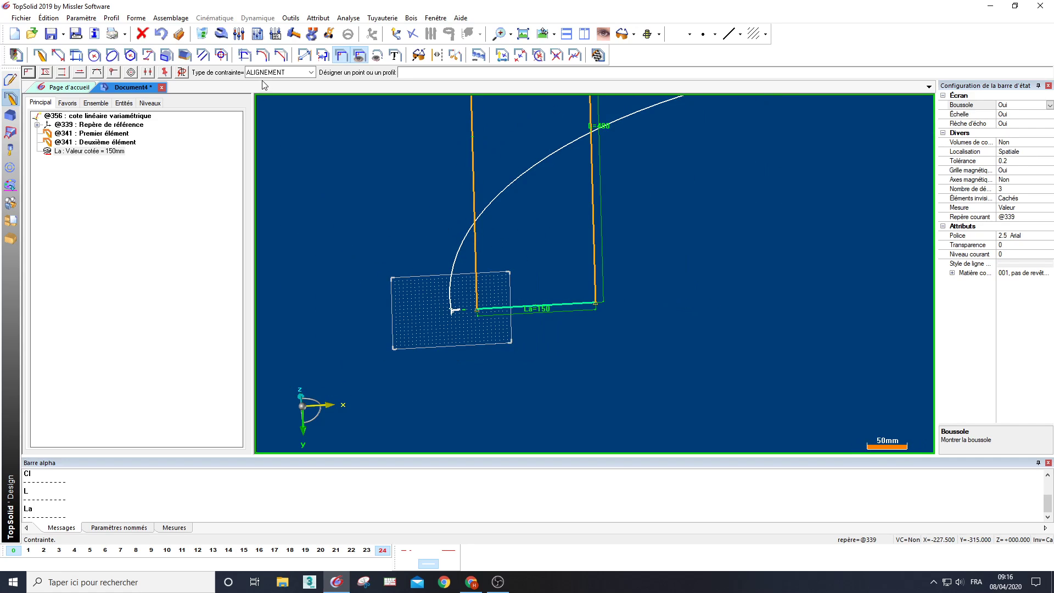
pyautogui.click(306, 58)
pyautogui.scroll(2, 446, 340)
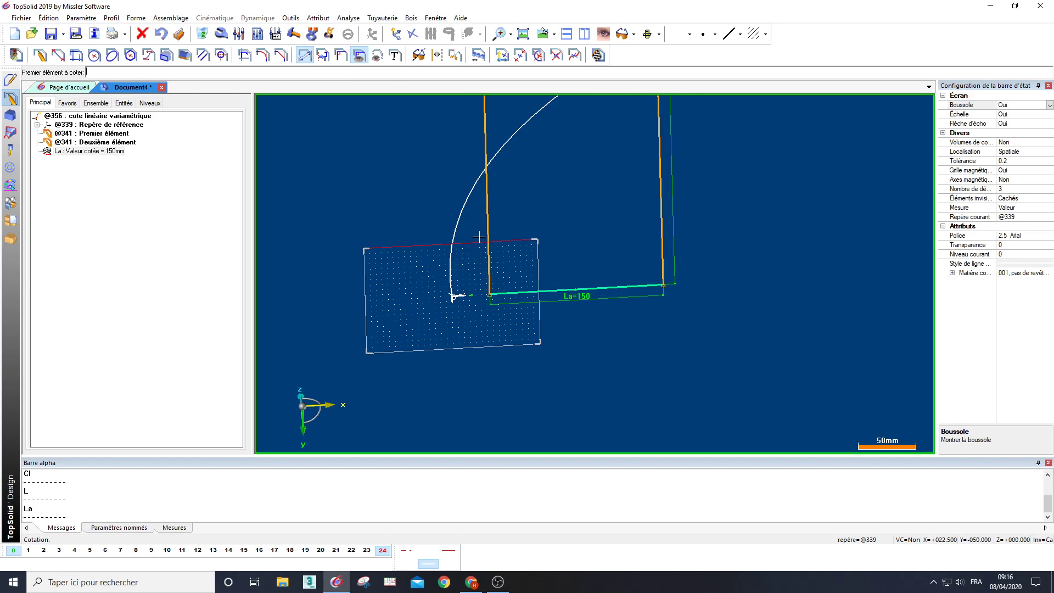
pyautogui.click(488, 235)
pyautogui.scroll(2, 462, 296)
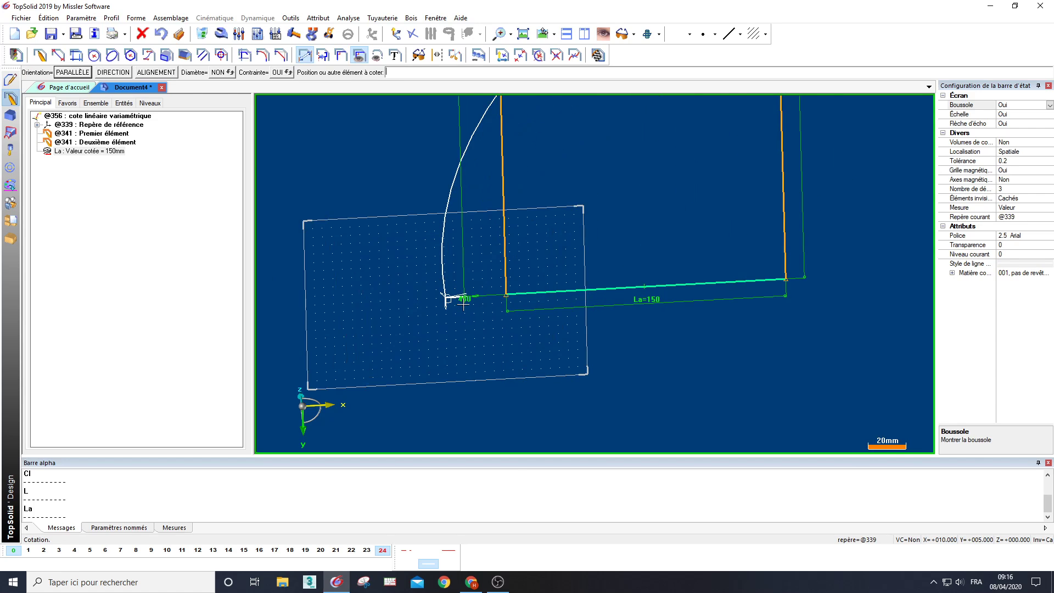
pyautogui.scroll(3, 463, 301)
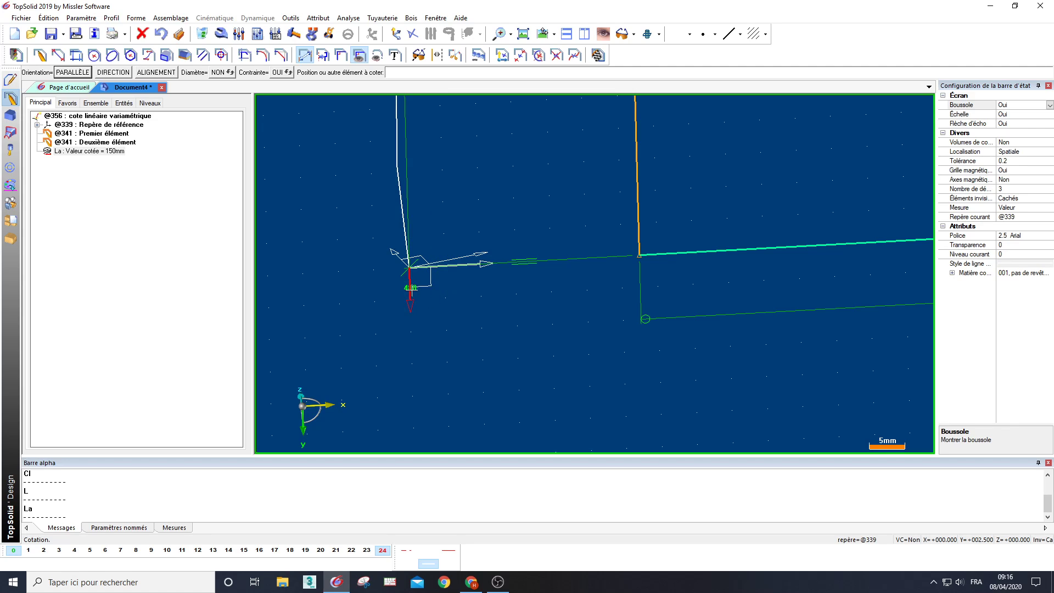
pyautogui.click(411, 286)
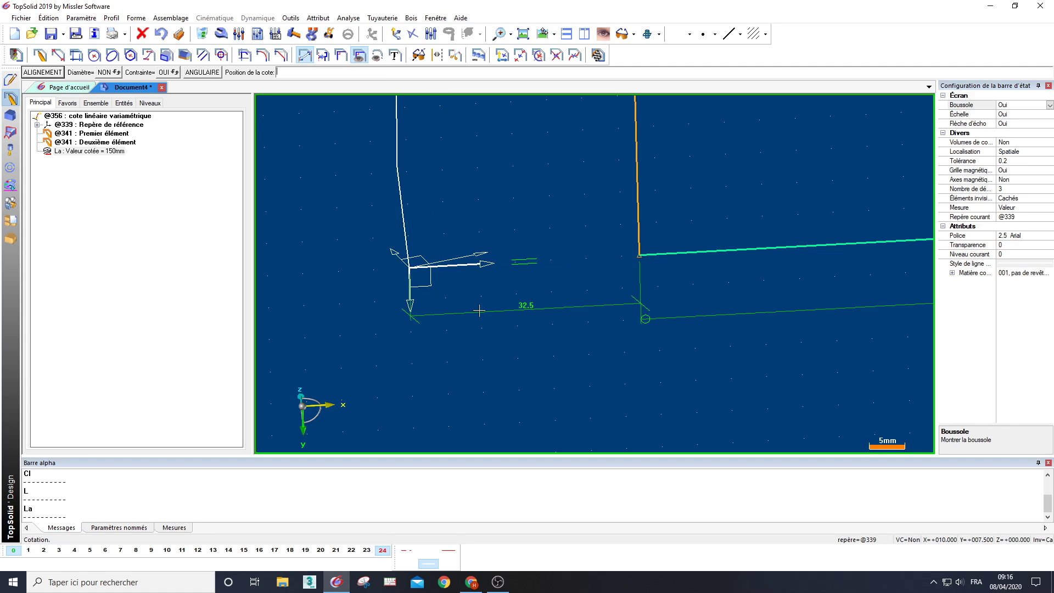
pyautogui.scroll(-3, 483, 337)
pyautogui.click(488, 345)
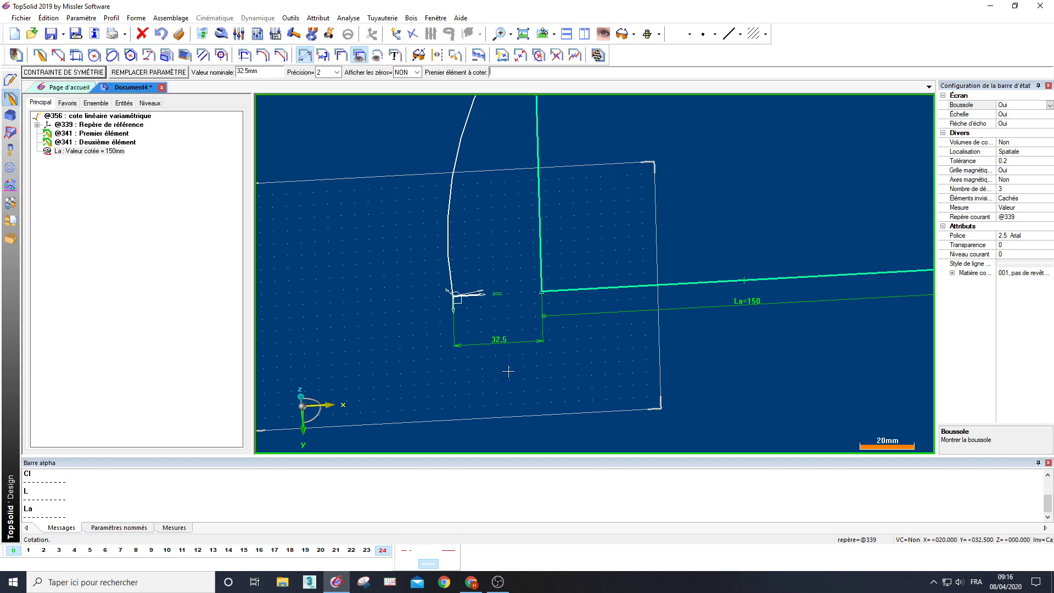
# Define the rectangle's offset dimension from the driver frame as a driver named Po1, with the same designation
pyautogui.rightClick(146, 255)
pyautogui.click(160, 256)
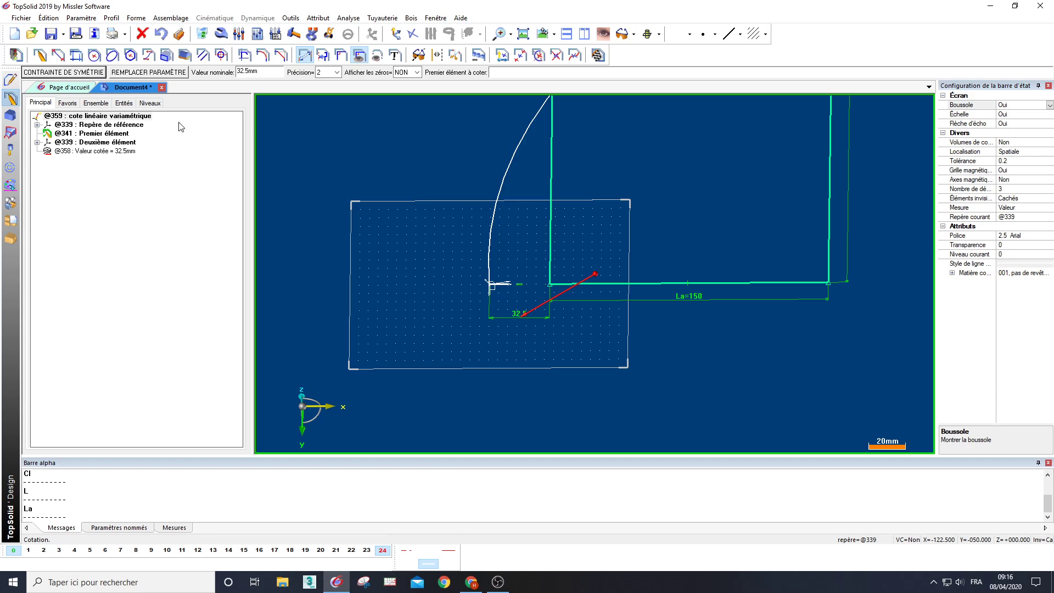
pyautogui.rightClick(126, 153)
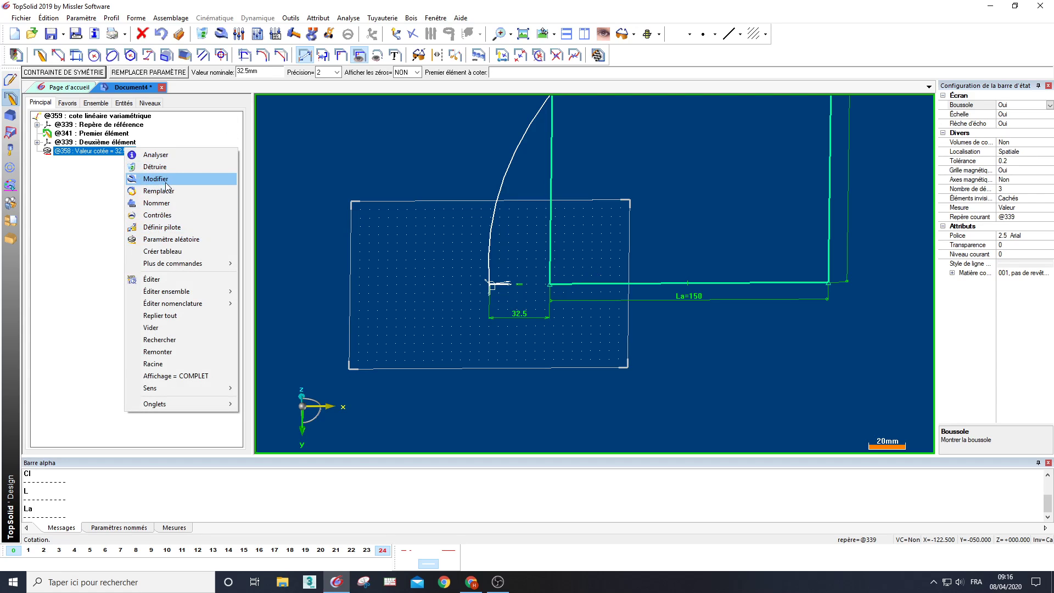
pyautogui.click(183, 228)
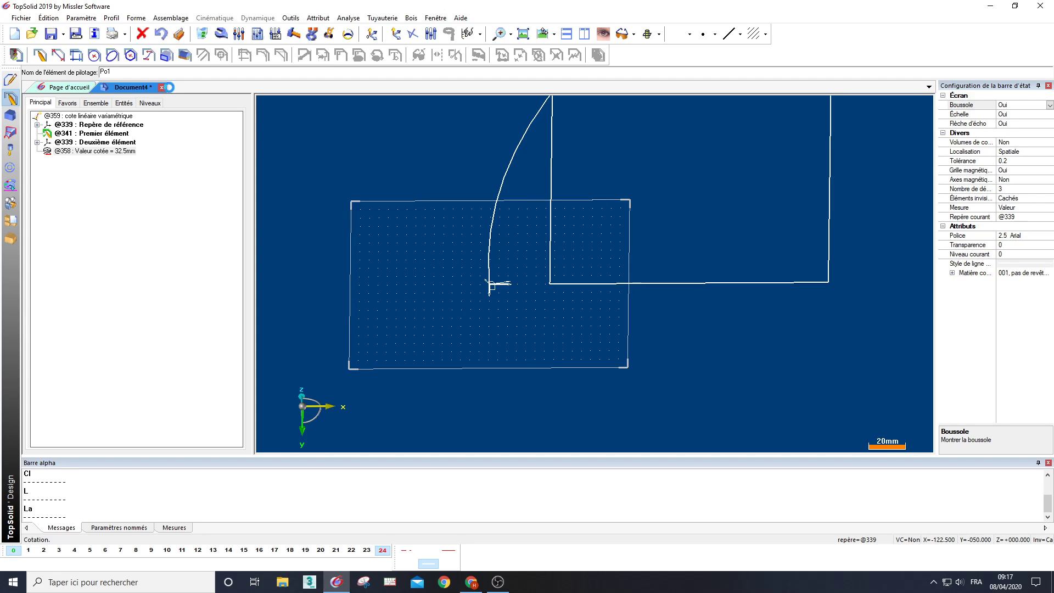
pyautogui.press('Return')
pyautogui.press('Return')
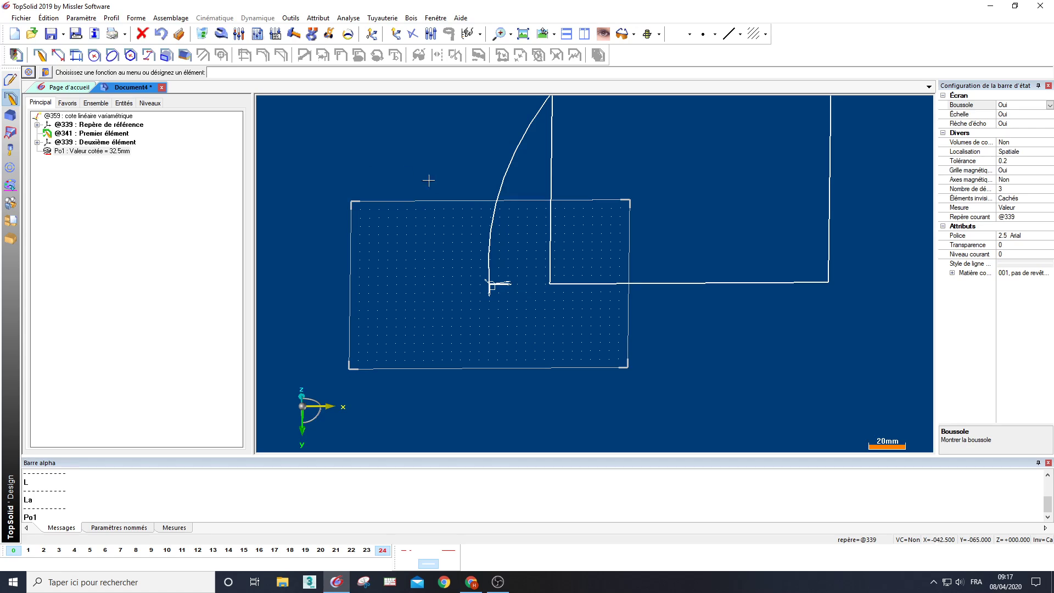
# Set the Po1 offset to 0 mm so the rectangle starts at the driver frame's origin
pyautogui.scroll(-3, 428, 181)
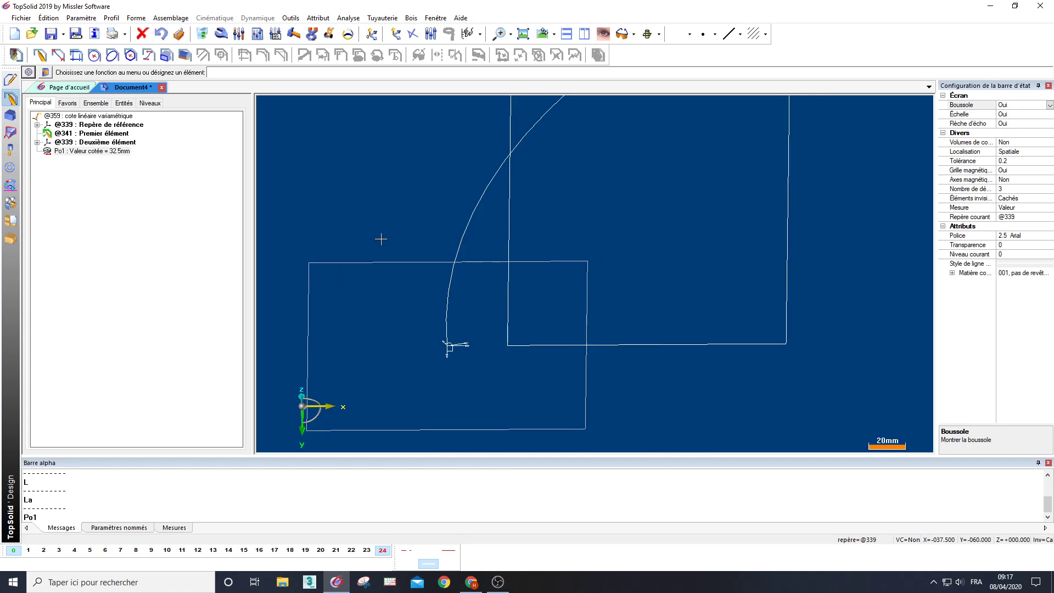
pyautogui.doubleClick(112, 154)
pyautogui.write('0')
pyautogui.press('Return')
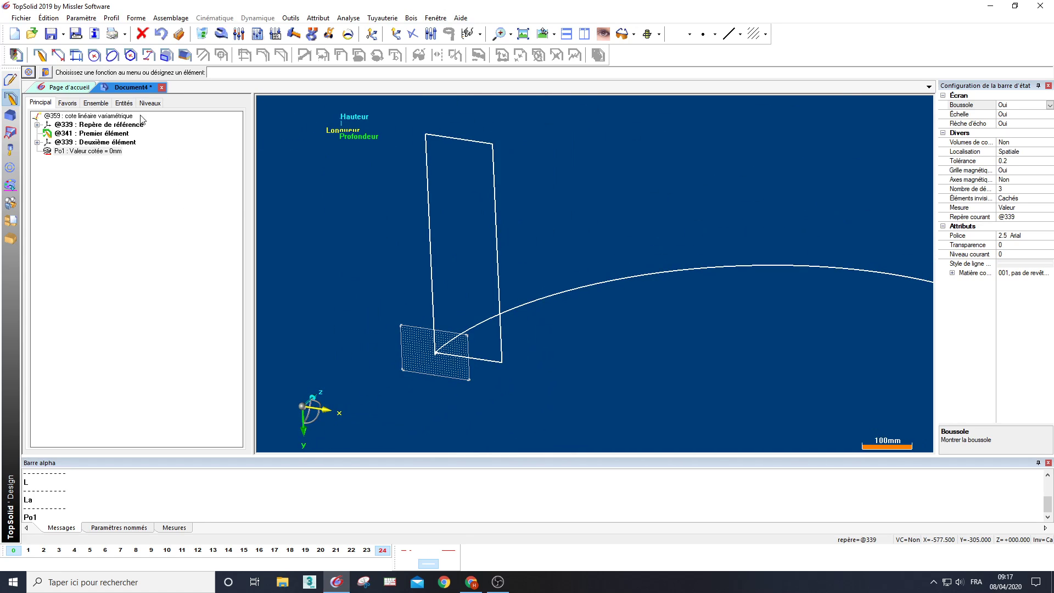
# Set the rectangle's driver parameters L to 900 mm and La to 100 mm
pyautogui.click(127, 104)
pyautogui.click(37, 125)
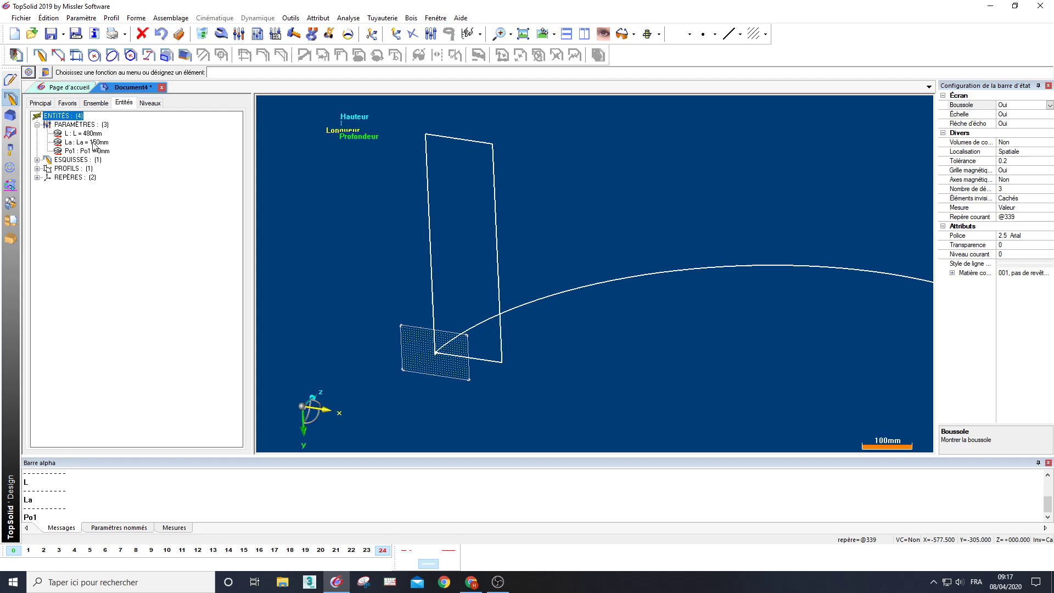
pyautogui.doubleClick(85, 134)
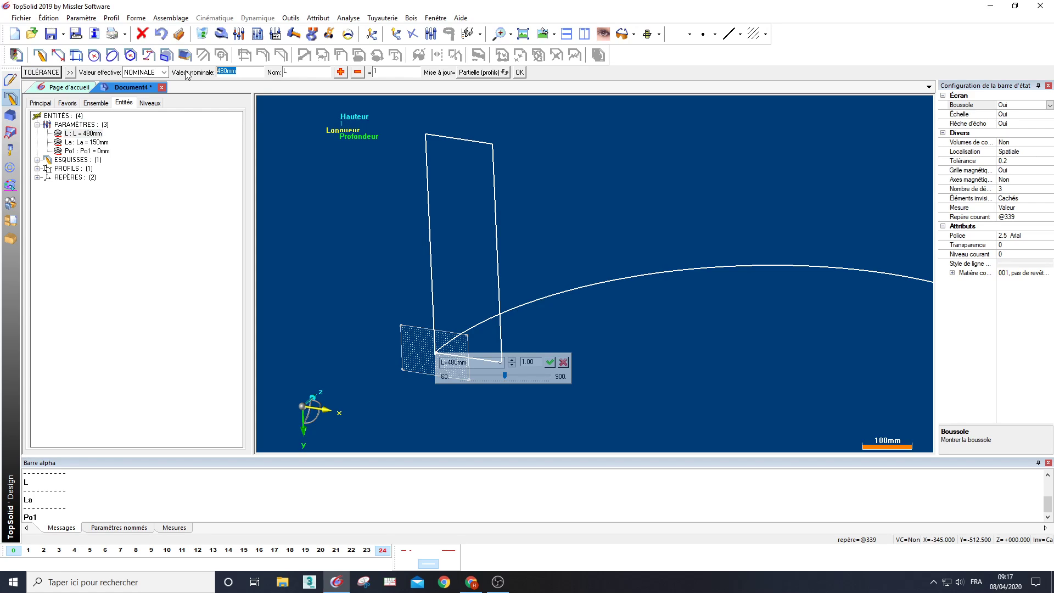
pyautogui.write('900')
pyautogui.press('Return')
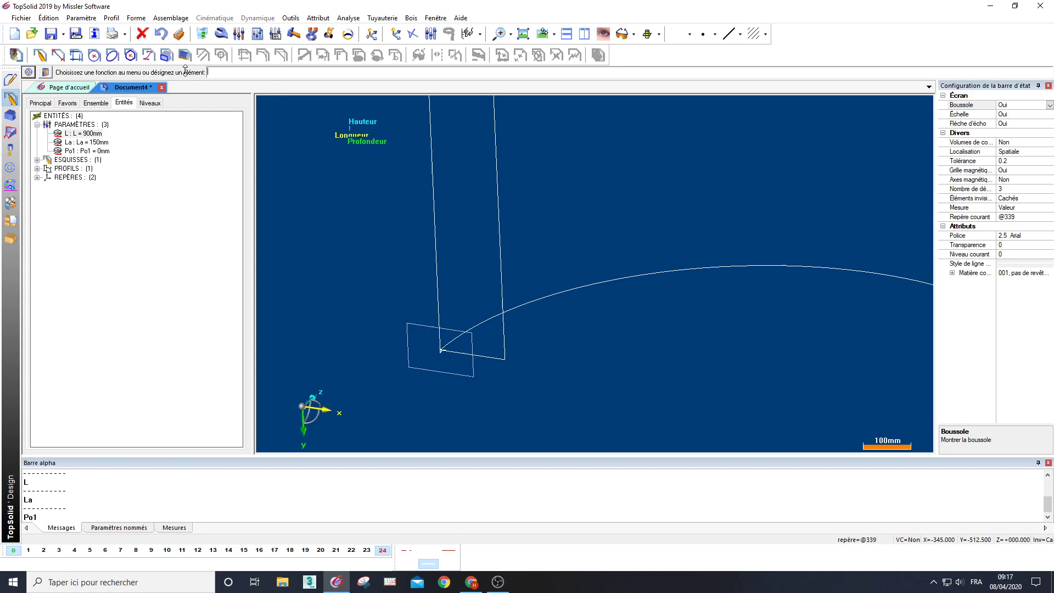
pyautogui.doubleClick(90, 143)
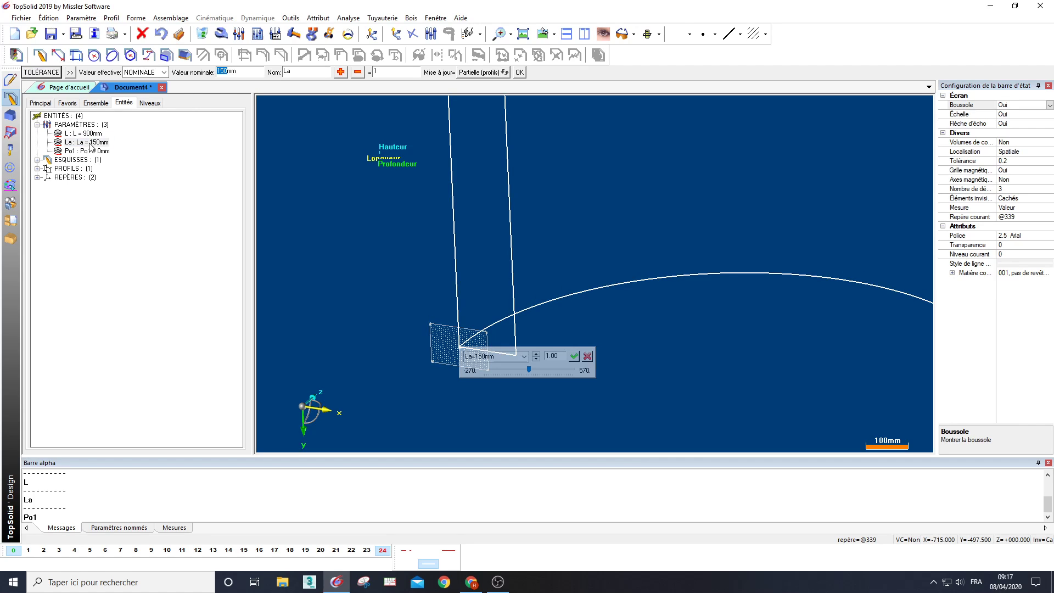
pyautogui.press('Return')
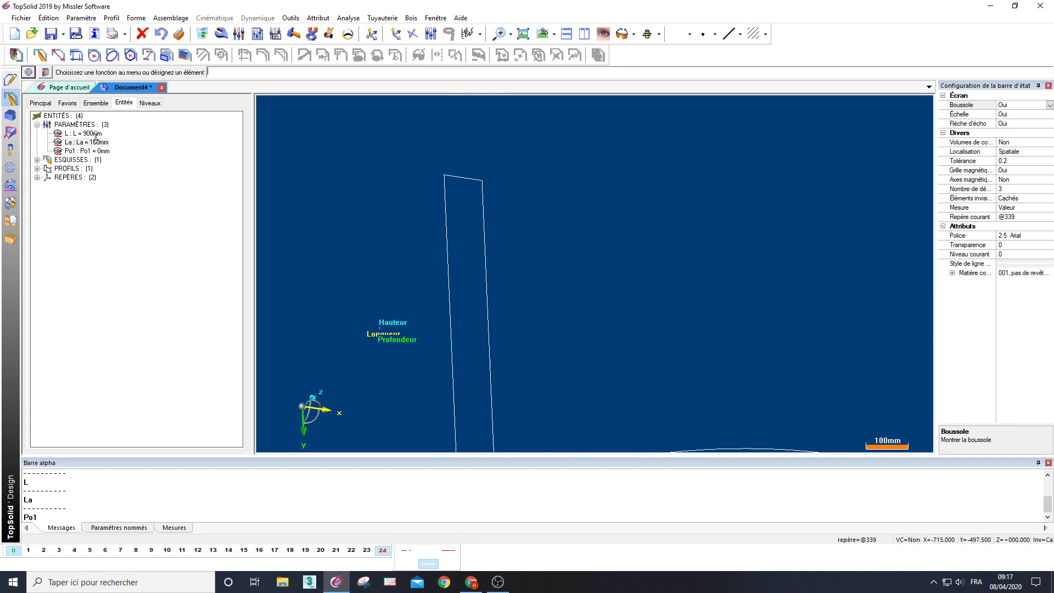
# Reopen the rectangular contour for editing and convert all four of its segments to construction lines
pyautogui.click(221, 34)
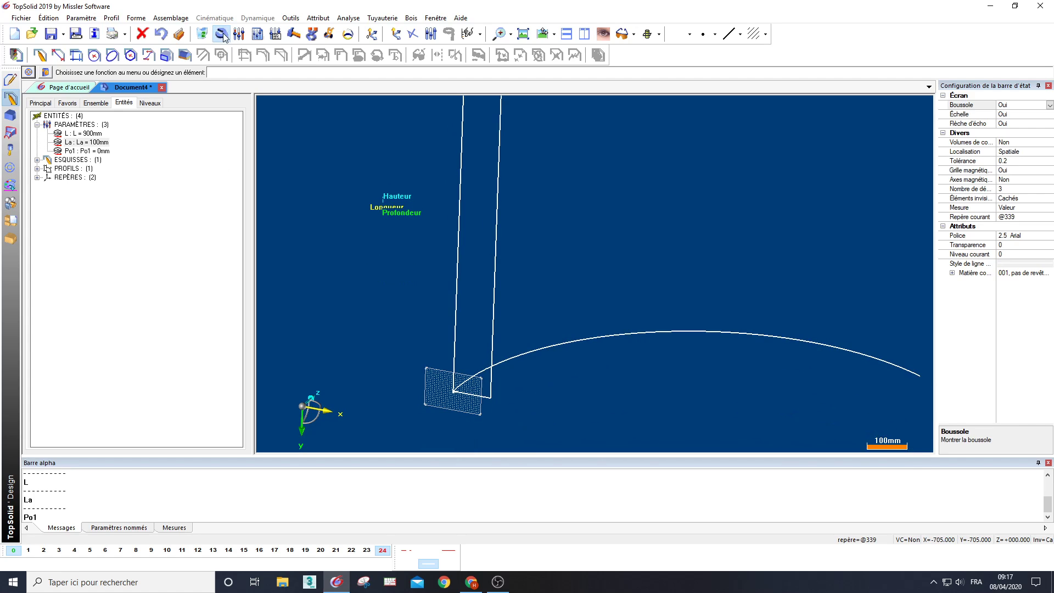
pyautogui.click(500, 139)
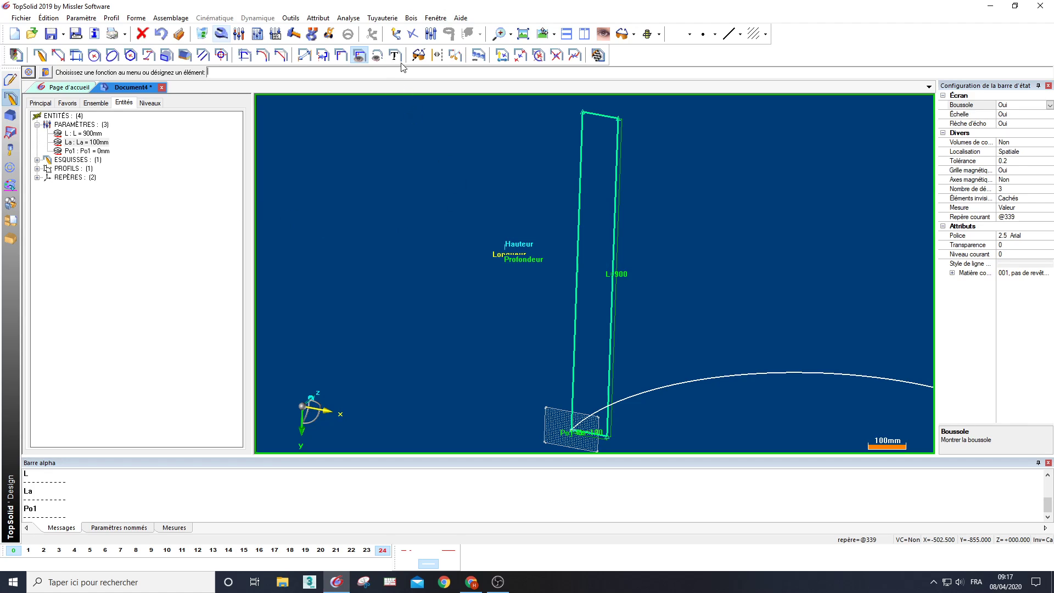
pyautogui.click(437, 55)
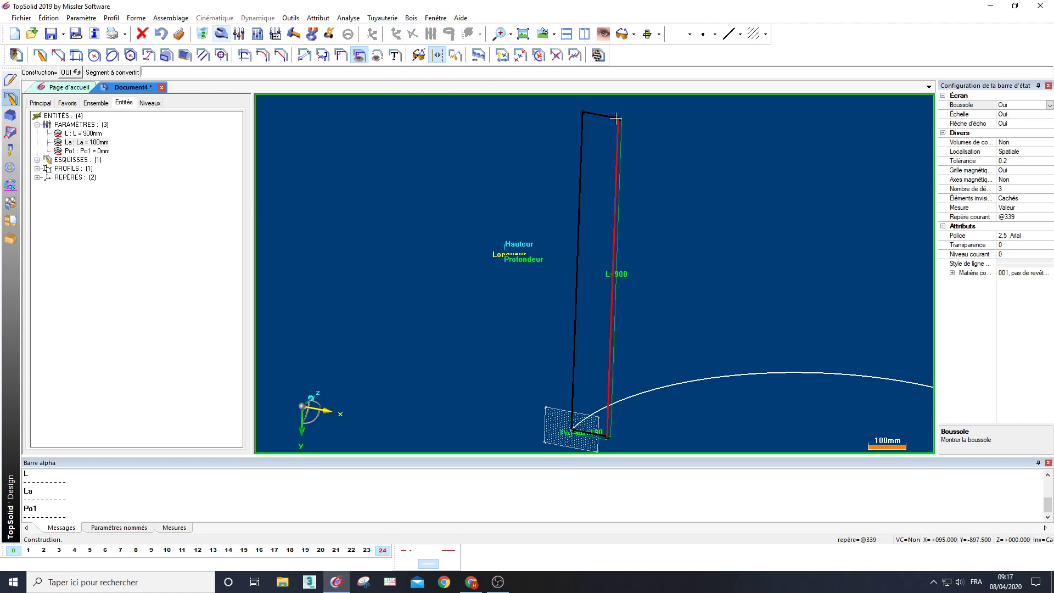
pyautogui.click(615, 142)
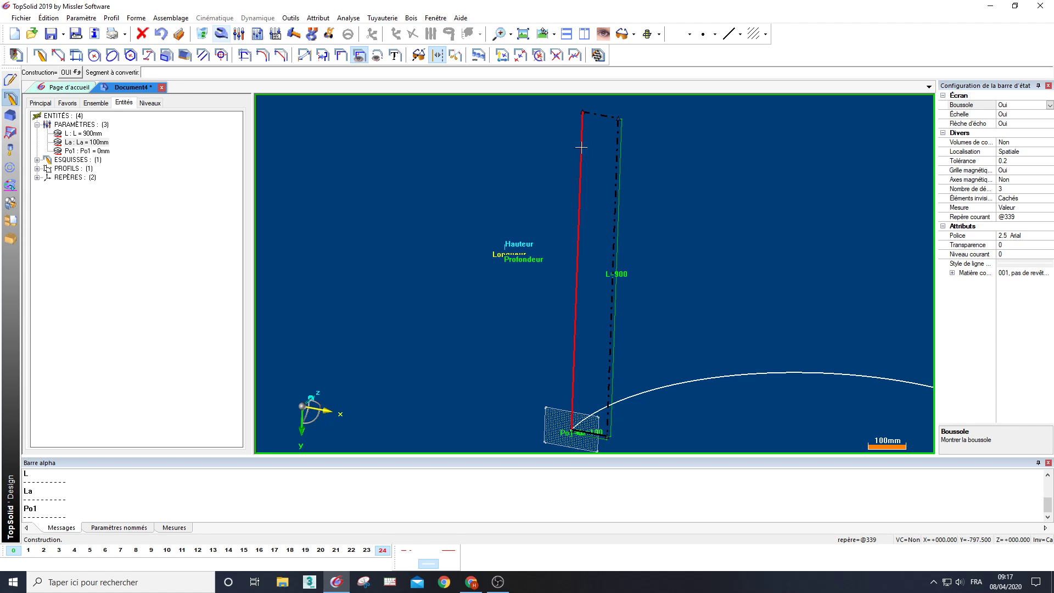
pyautogui.click(581, 147)
pyautogui.moveTo(573, 314); pyautogui.dragTo(573, 188, button='middle')
pyautogui.scroll(3, 590, 324)
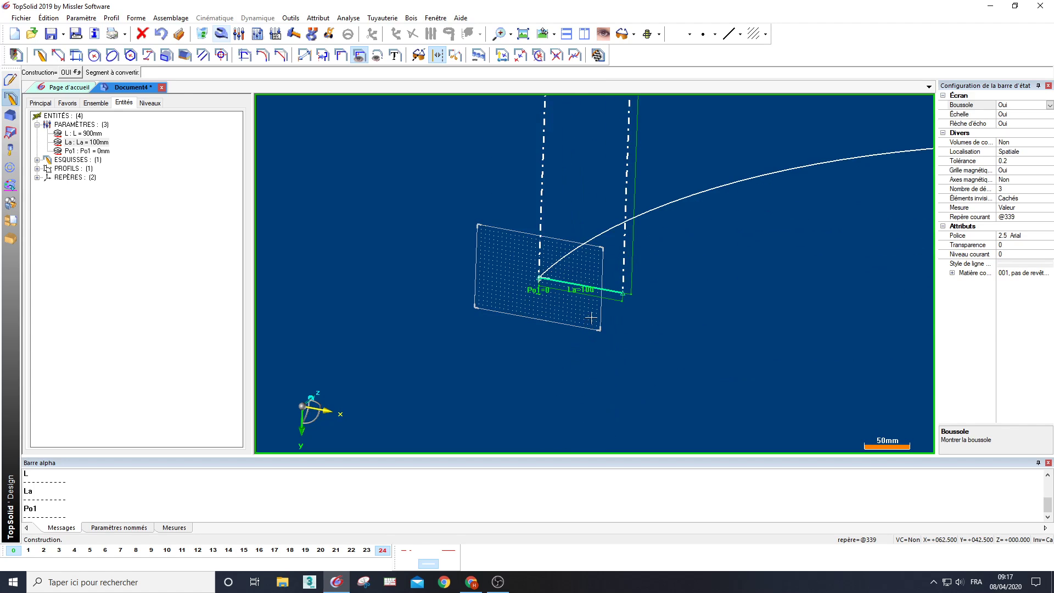
pyautogui.click(610, 291)
pyautogui.moveTo(610, 291); pyautogui.dragTo(593, 340, button='middle')
pyautogui.scroll(-3, 549, 308)
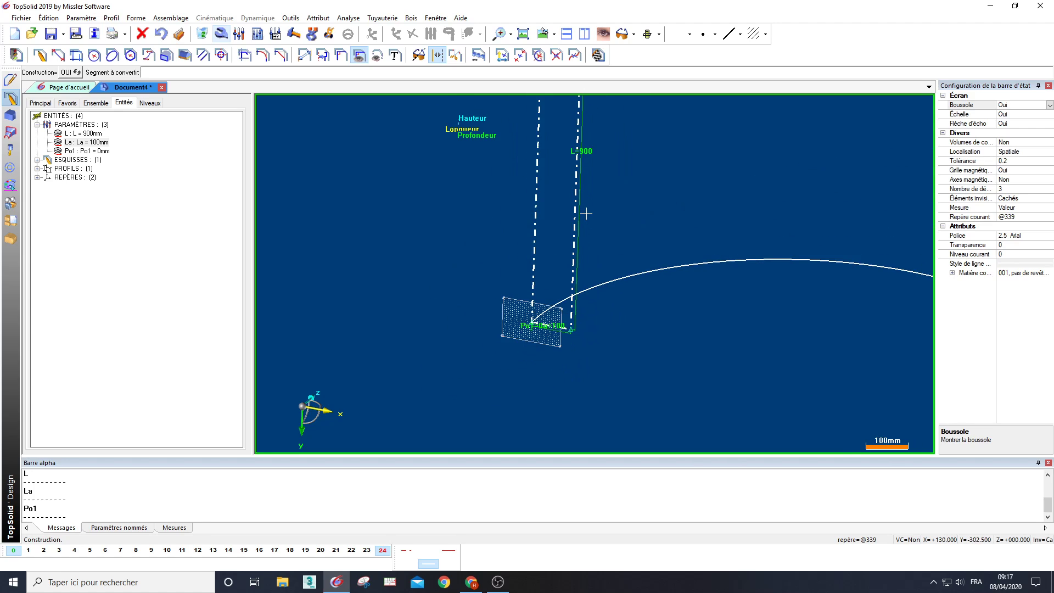
pyautogui.moveTo(586, 214); pyautogui.dragTo(600, 97, button='middle')
pyautogui.scroll(-2, 543, 252)
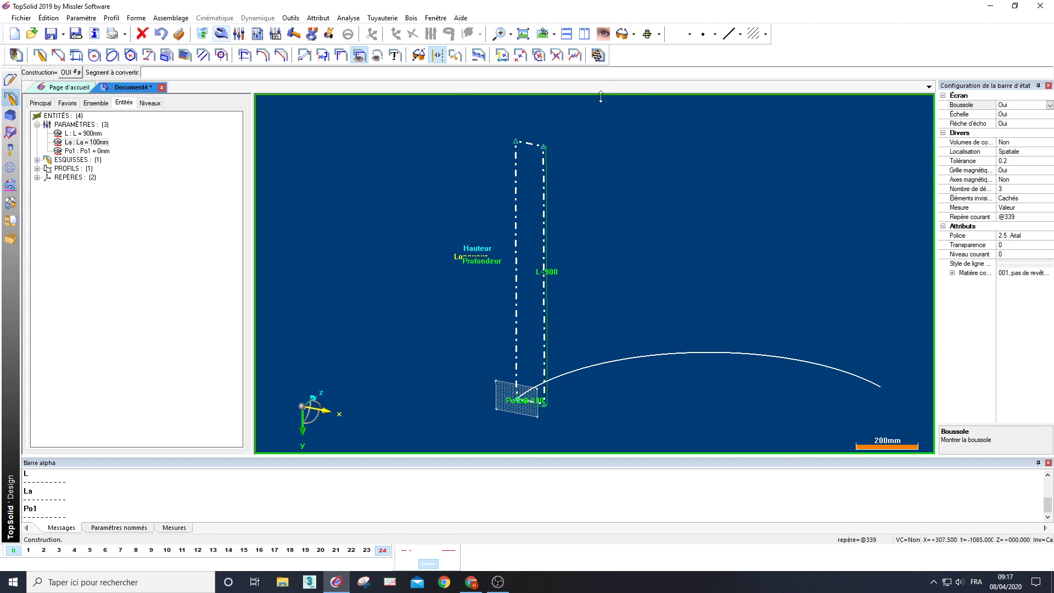
pyautogui.press('Escape')
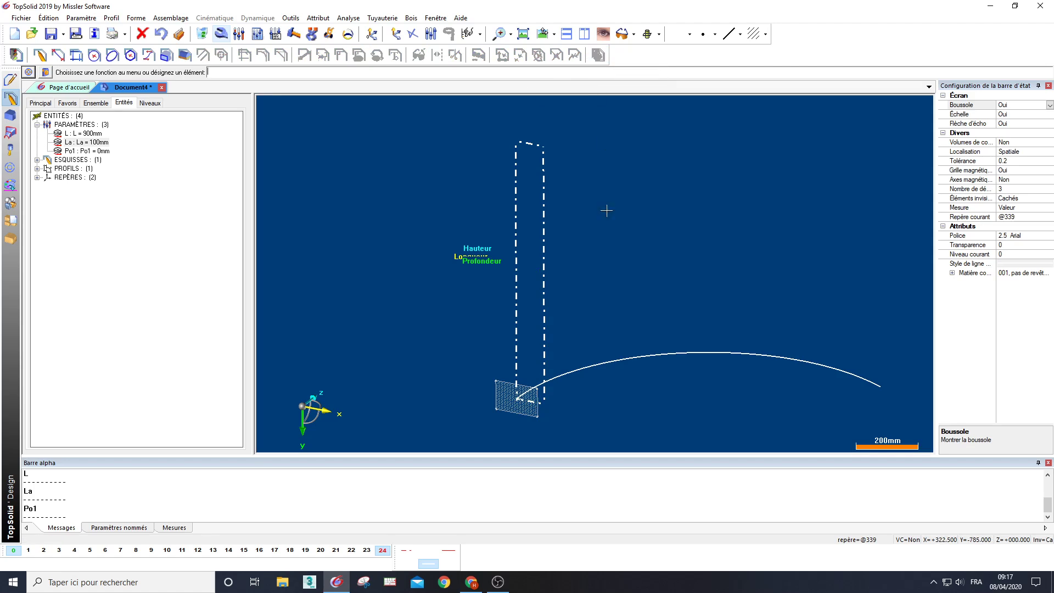
# Save the document as a standard model in Tuto, family BlocPilote, type Ossature, with the new variant OssatureTuto
pyautogui.moveTo(606, 211); pyautogui.dragTo(470, 254, button='middle')
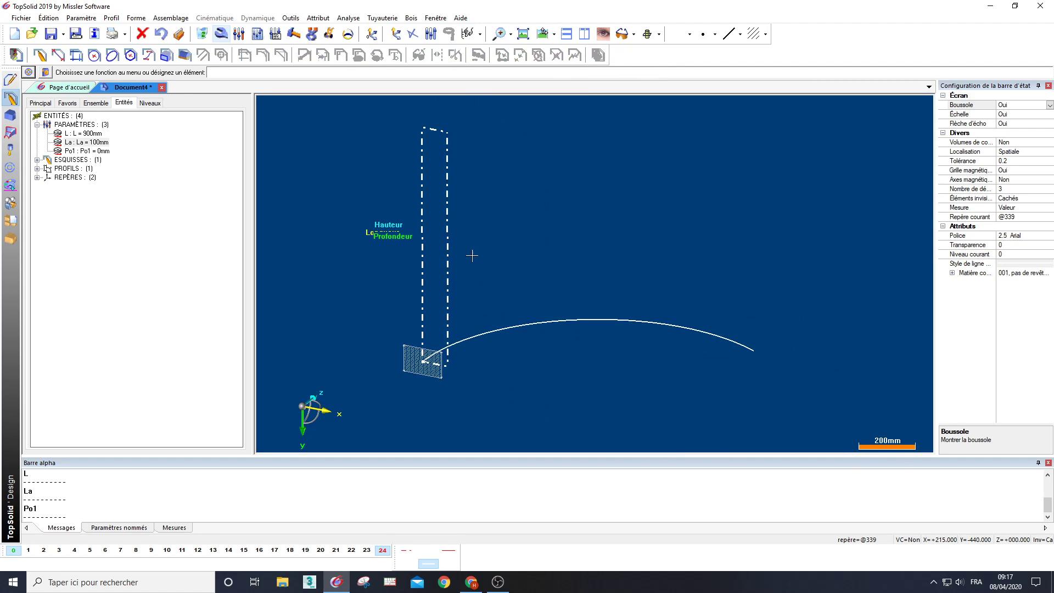
pyautogui.click(12, 223)
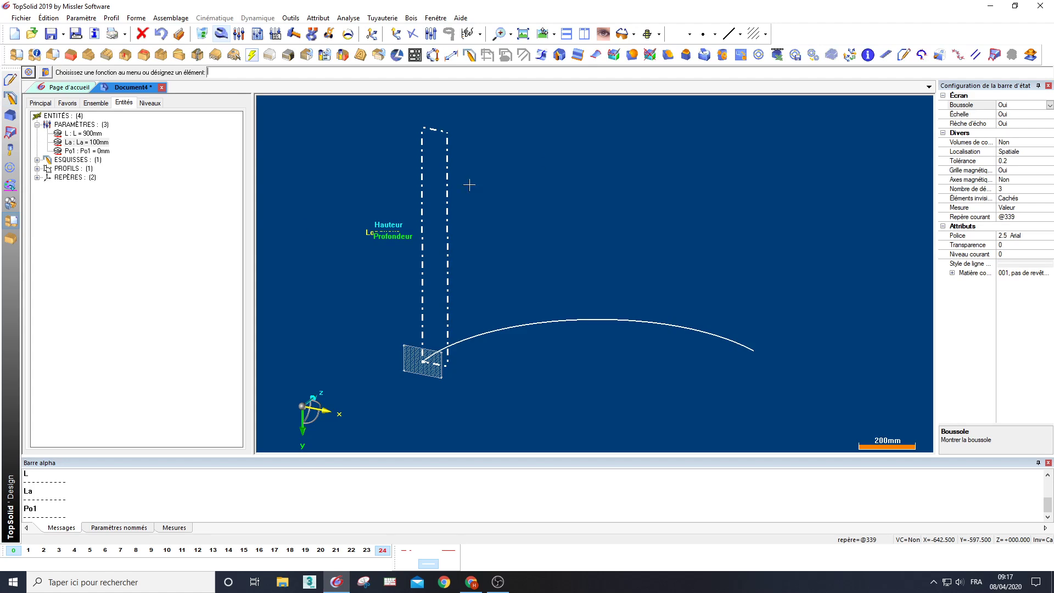
pyautogui.click(797, 57)
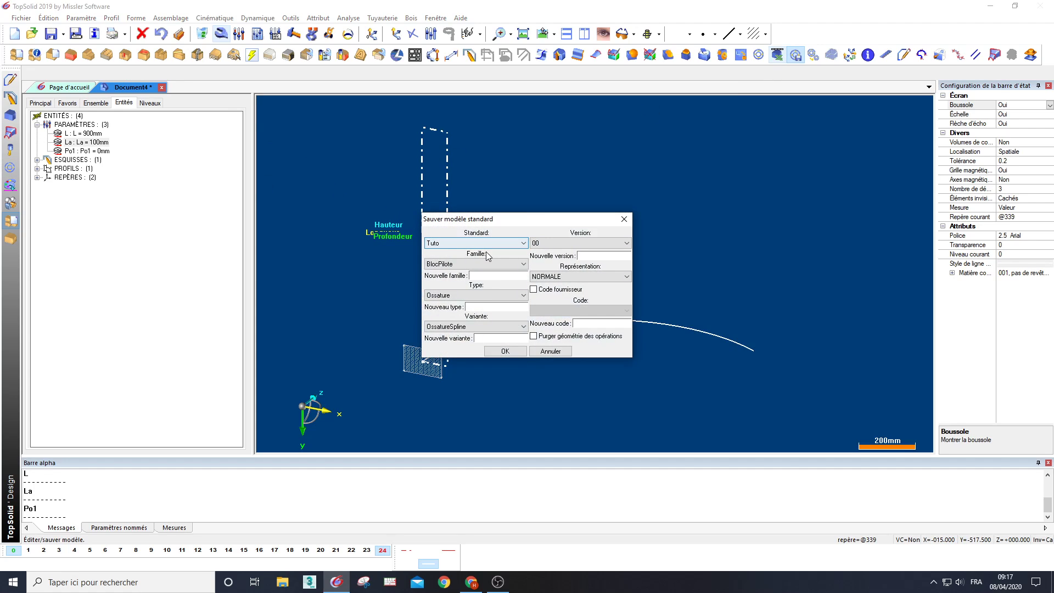
pyautogui.click(495, 337)
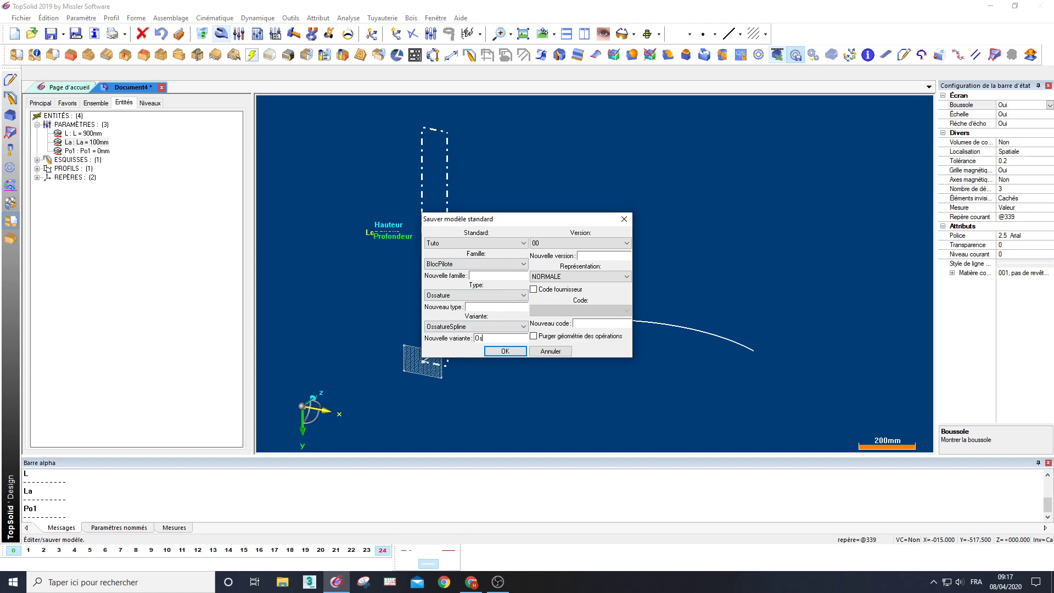
pyautogui.write('Ossature')
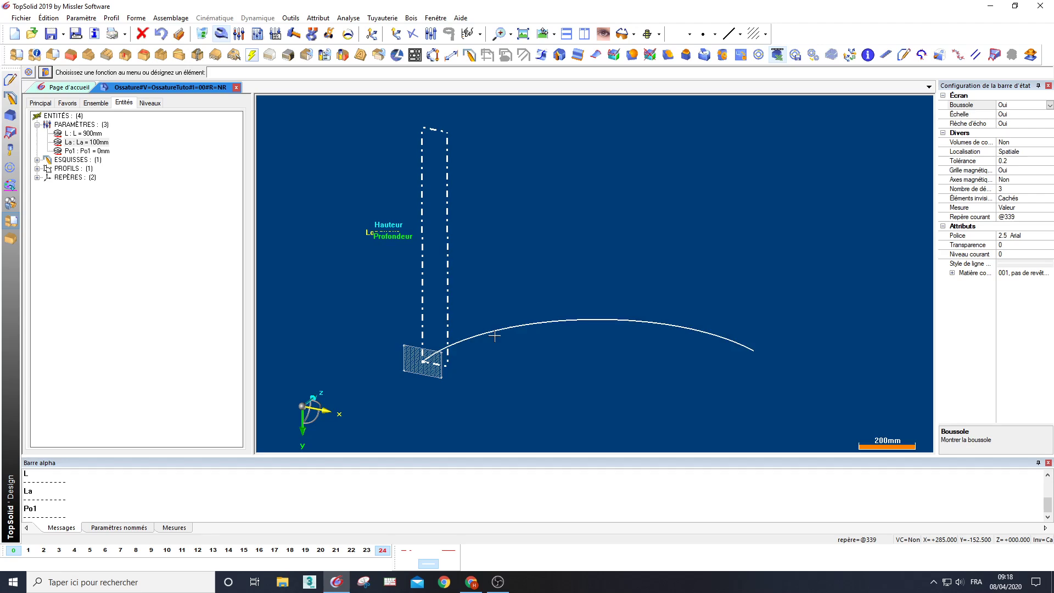
# Draw a three-point rectangle about 100 mm wide inside the construction rectangle, along its short edge farthest from the origin
pyautogui.click(12, 82)
pyautogui.scroll(3, 461, 268)
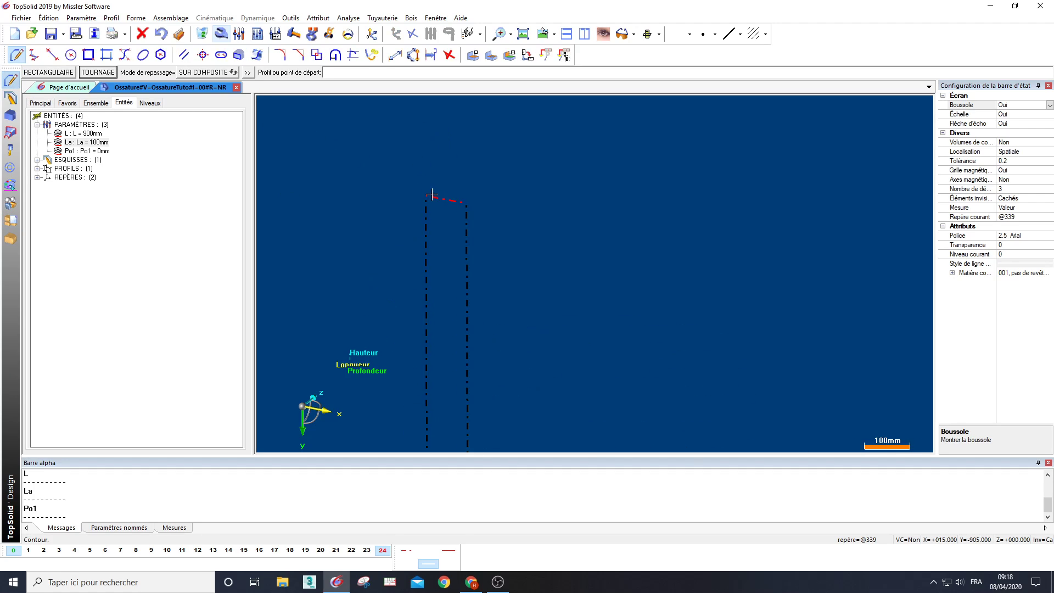
pyautogui.click(88, 55)
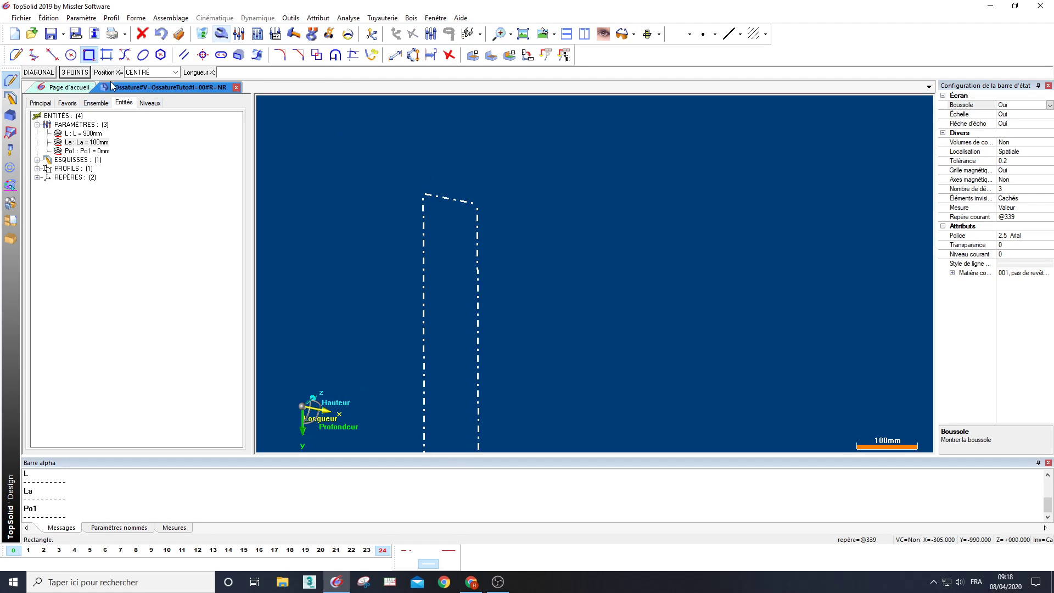
pyautogui.click(75, 73)
pyautogui.click(422, 193)
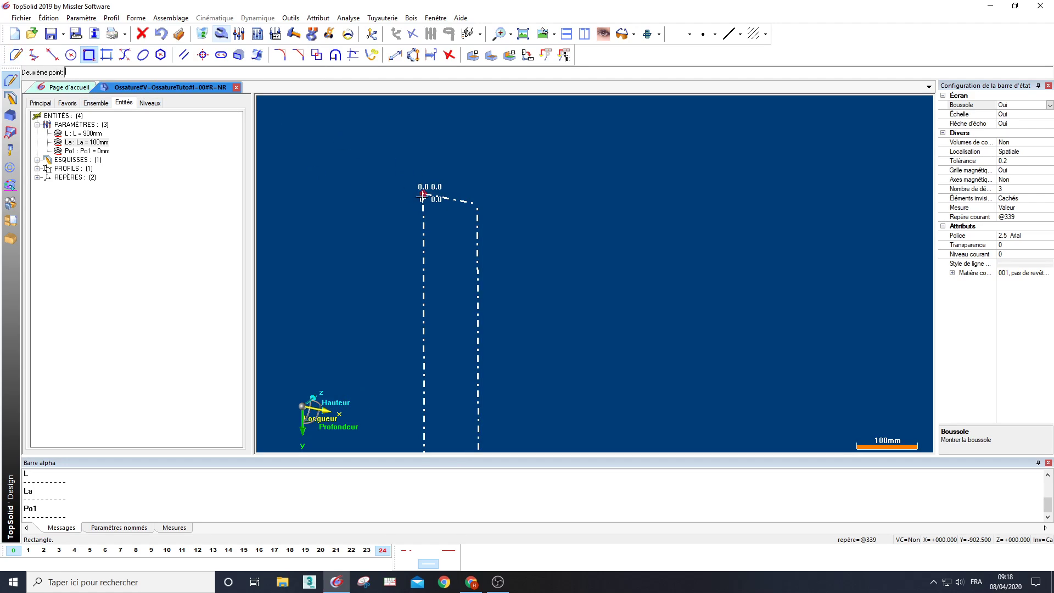
pyautogui.click(478, 204)
pyautogui.click(477, 220)
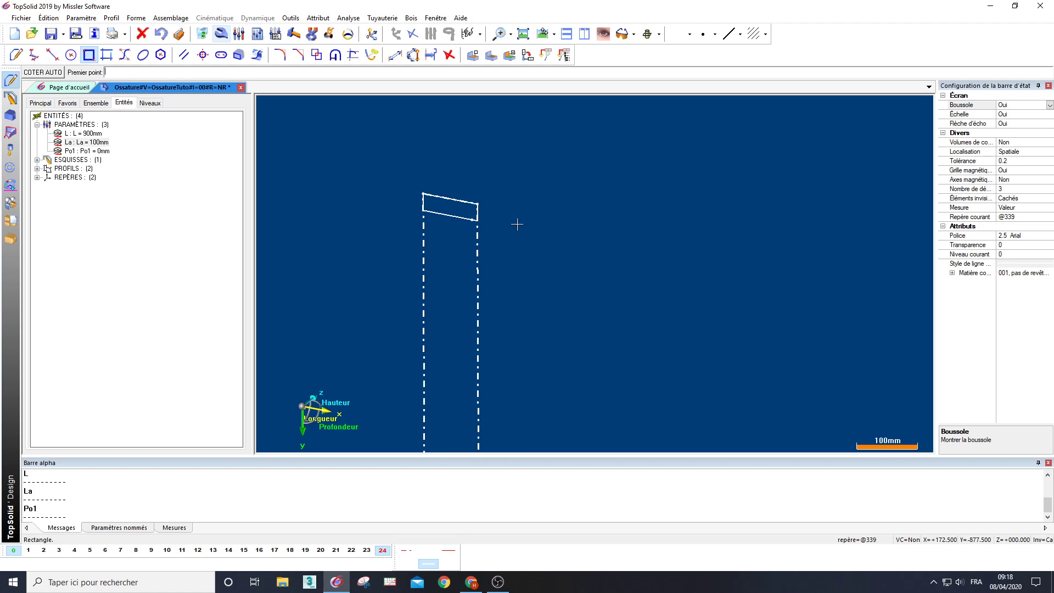
pyautogui.moveTo(518, 305); pyautogui.dragTo(525, 148, button='middle')
pyautogui.scroll(-4, 551, 290)
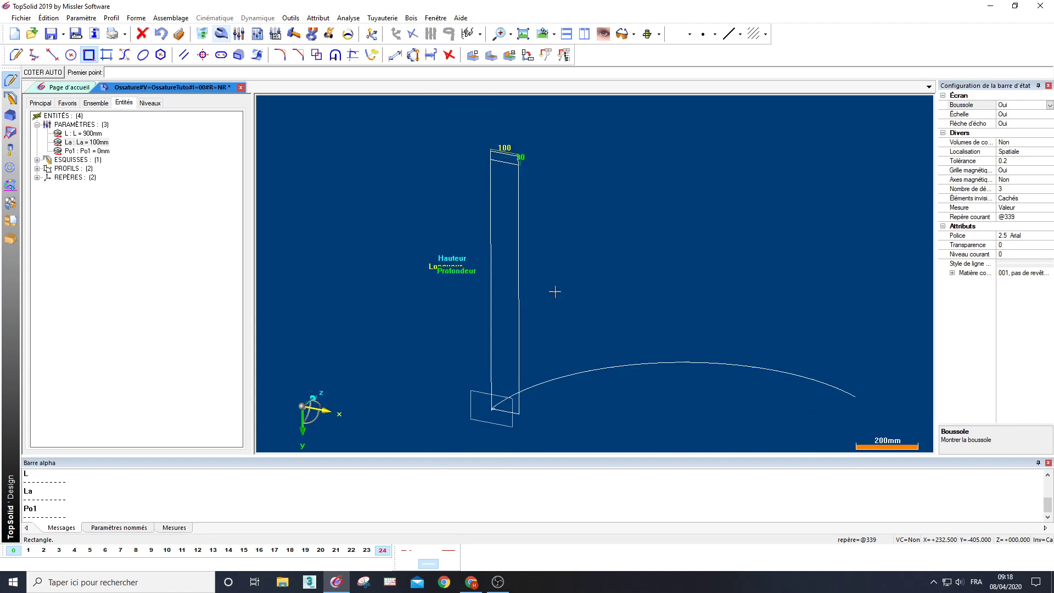
pyautogui.moveTo(554, 292); pyautogui.dragTo(545, 186, button='middle')
pyautogui.scroll(3, 525, 292)
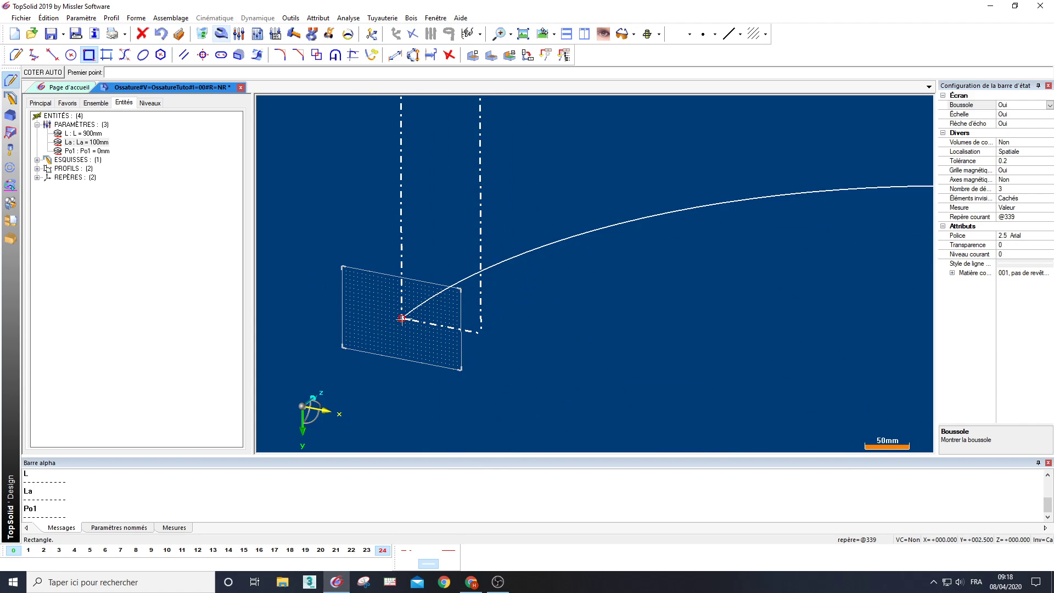
pyautogui.click(88, 57)
pyautogui.click(73, 73)
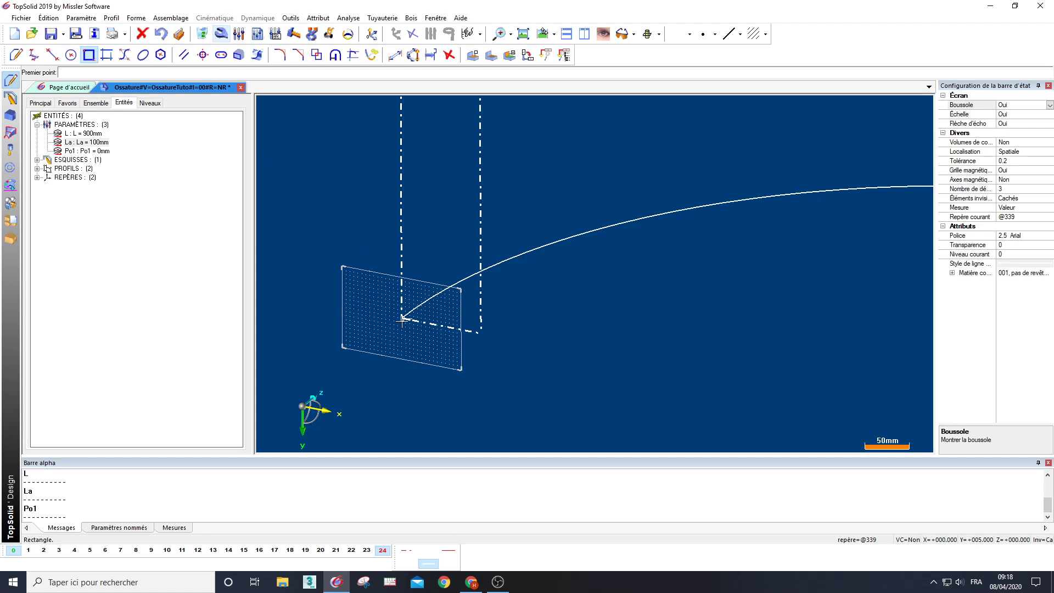
pyautogui.click(403, 318)
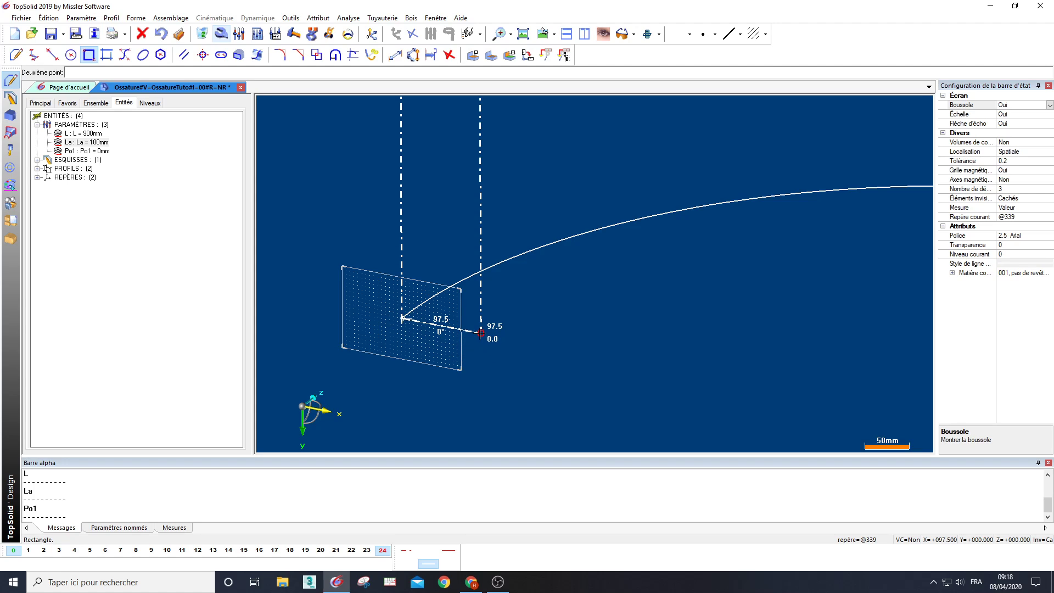
pyautogui.scroll(3, 384, 333)
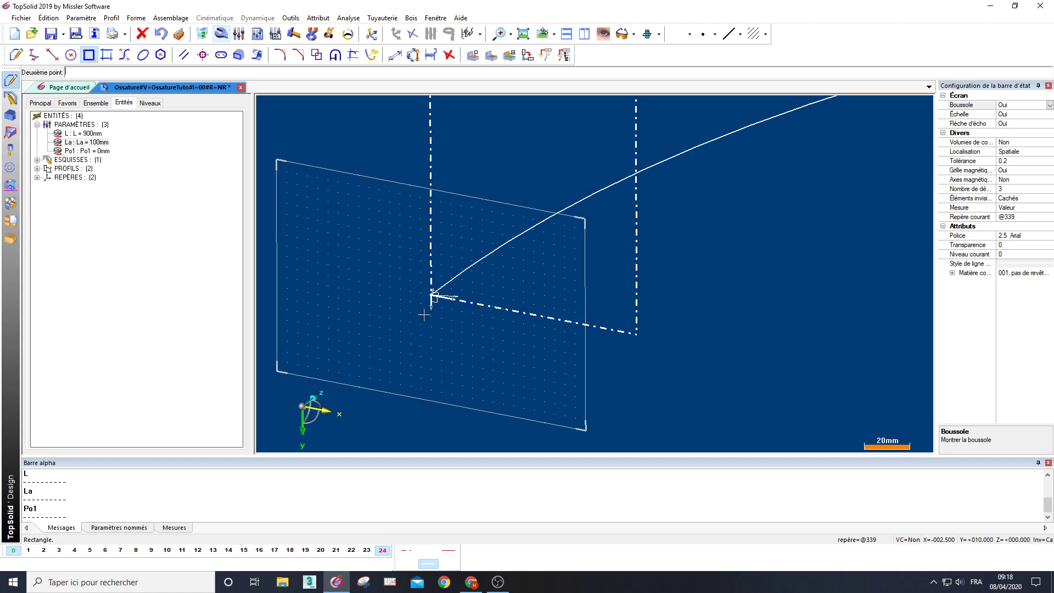
pyautogui.press('Escape')
# Set the driver parameter Po1 to 20 mm
pyautogui.click(96, 103)
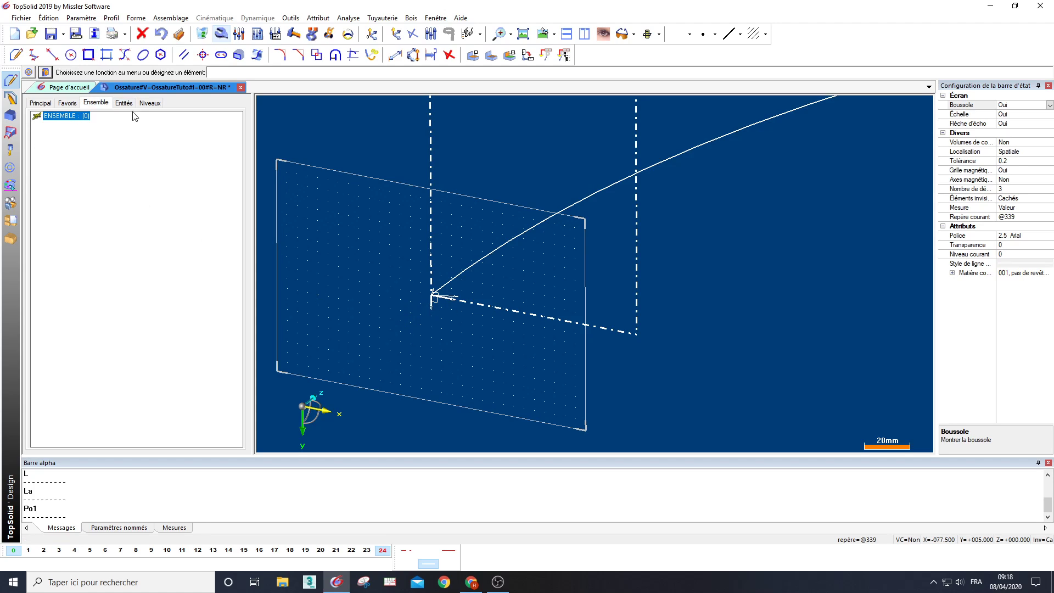
pyautogui.click(124, 103)
pyautogui.doubleClick(95, 152)
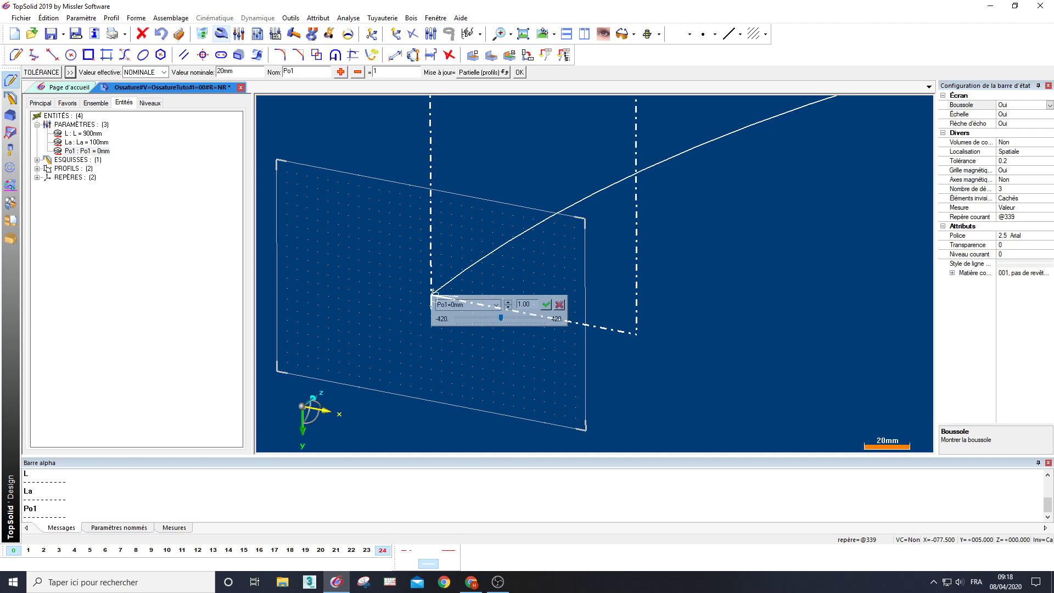
pyautogui.press('Return')
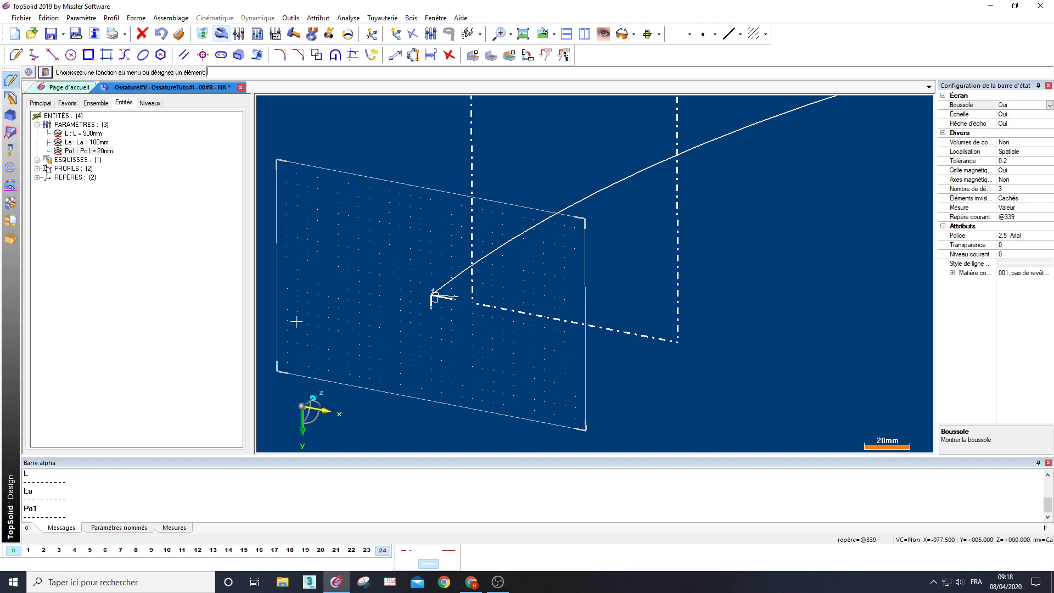
# Draw a three-point rectangle about 100 by 15 mm inside the construction rectangle, along its short edge nearest the origin
pyautogui.moveTo(528, 312); pyautogui.dragTo(440, 352, button='middle')
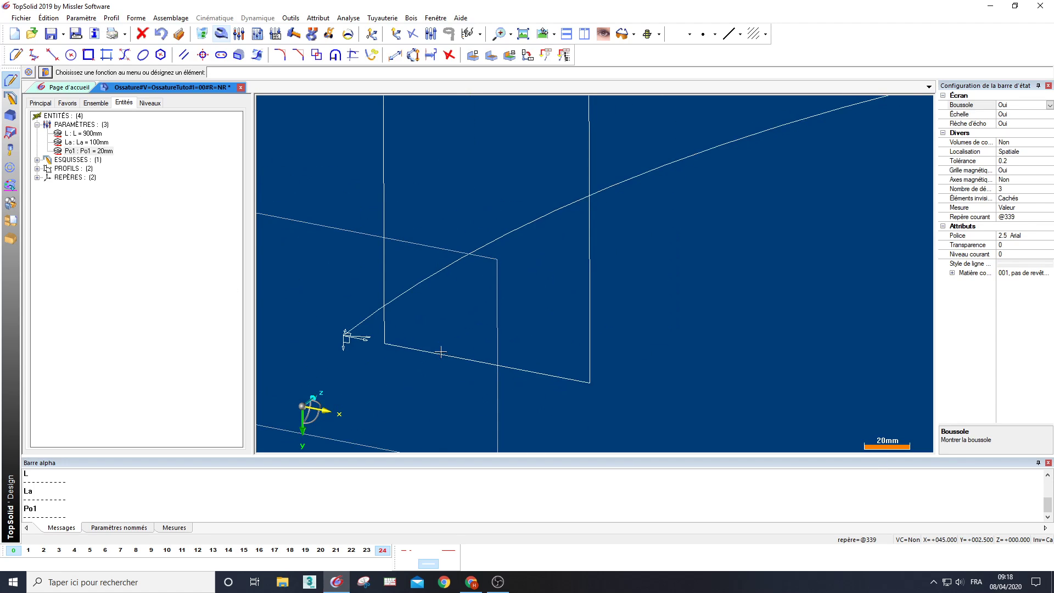
pyautogui.scroll(-2, 441, 352)
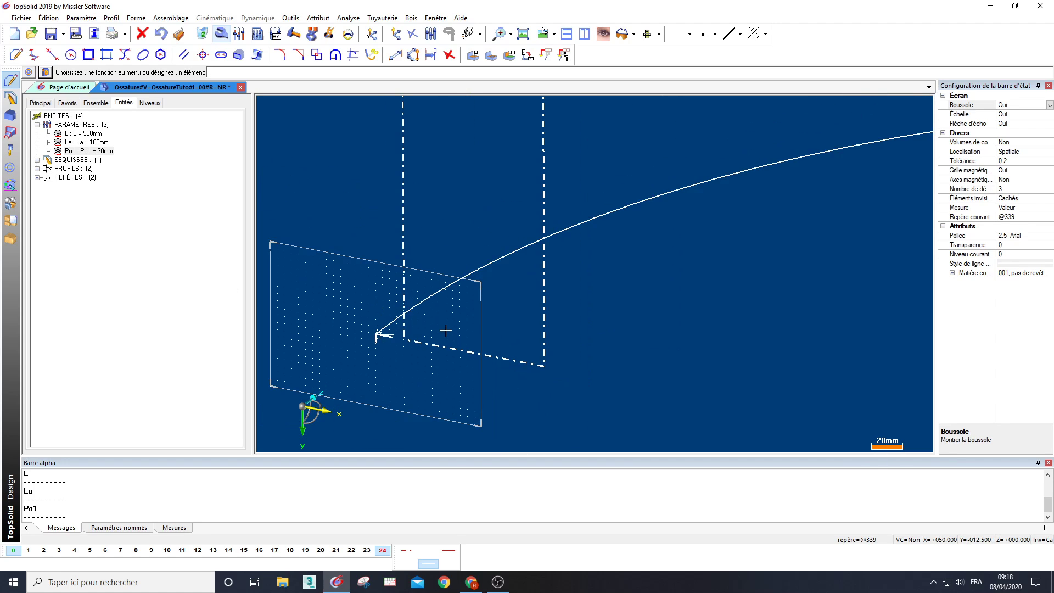
pyautogui.click(89, 56)
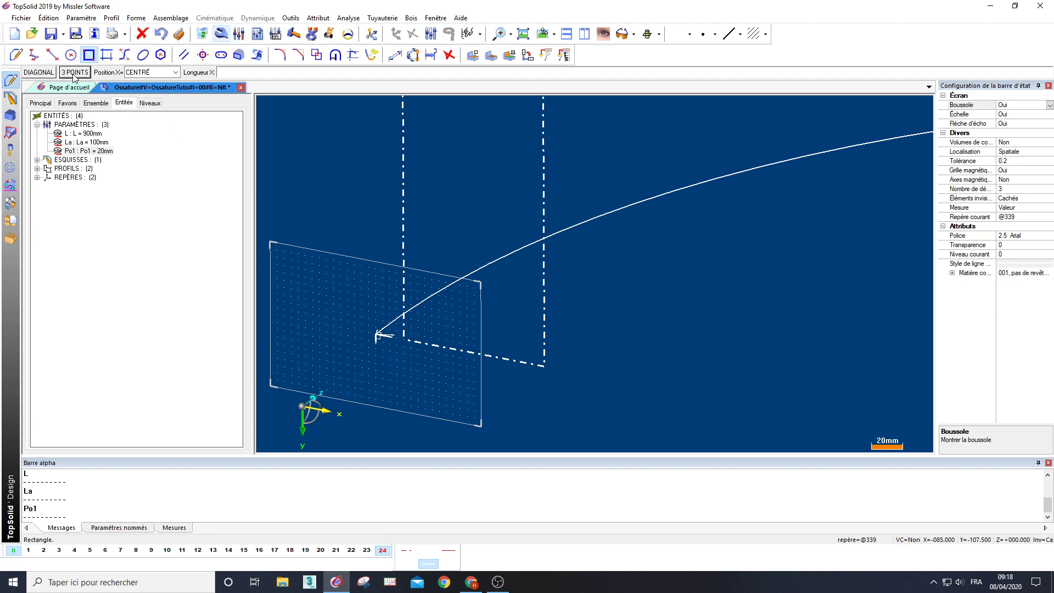
pyautogui.click(74, 72)
pyautogui.click(404, 339)
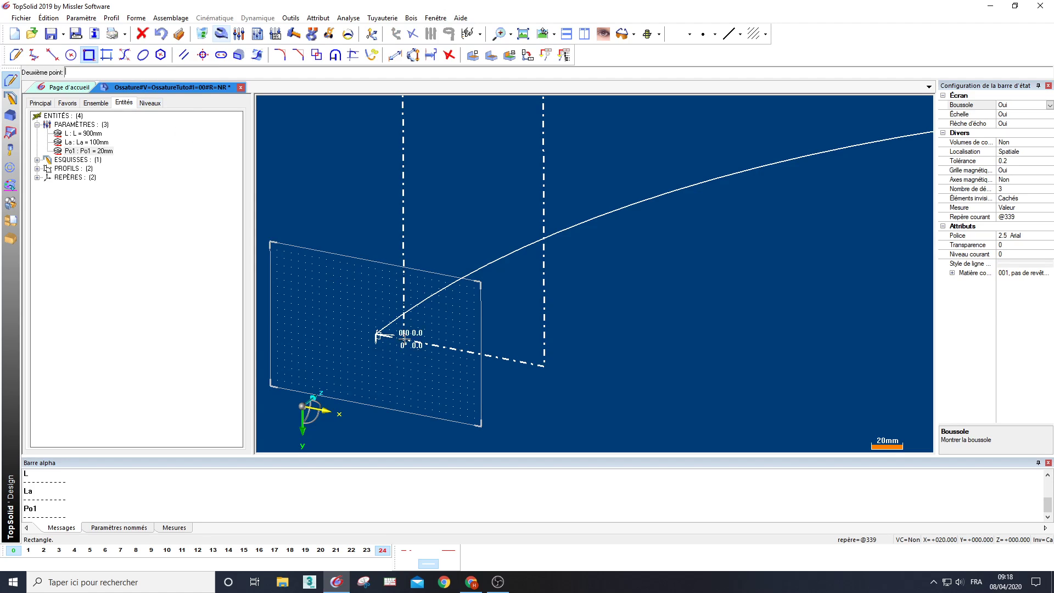
pyautogui.click(545, 366)
pyautogui.click(543, 344)
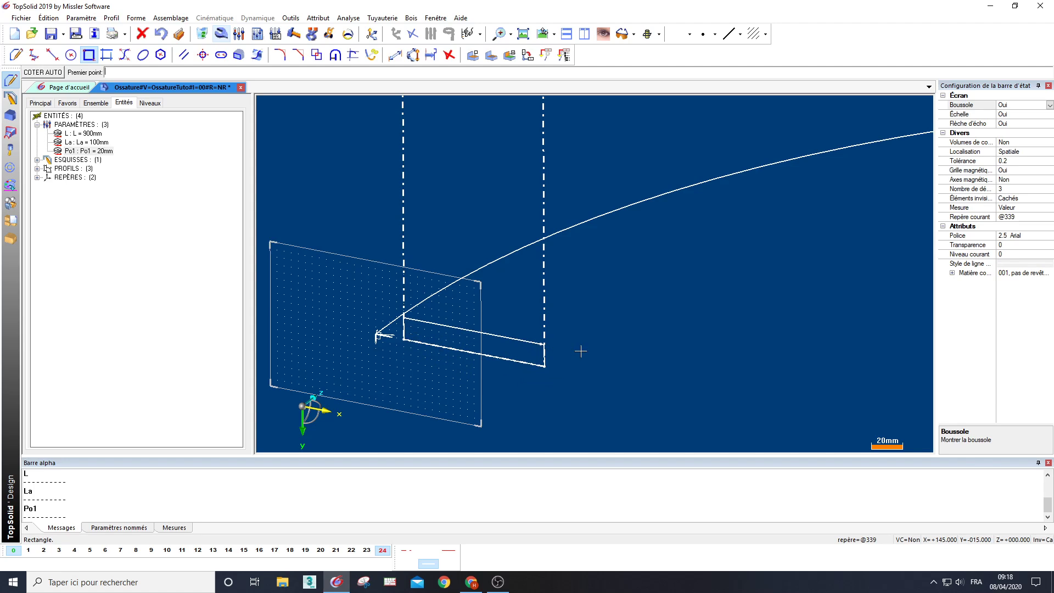
pyautogui.scroll(-2, 602, 359)
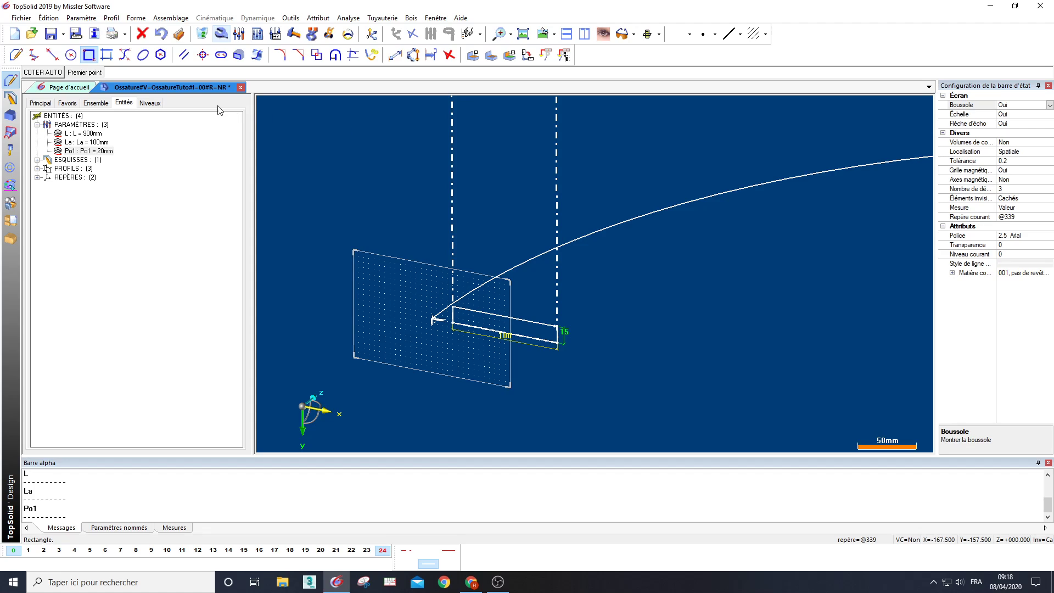
# Merge the far end rectangle's thickness parameter into the 15 mm thickness parameter of the rectangle near the origin
pyautogui.click(83, 18)
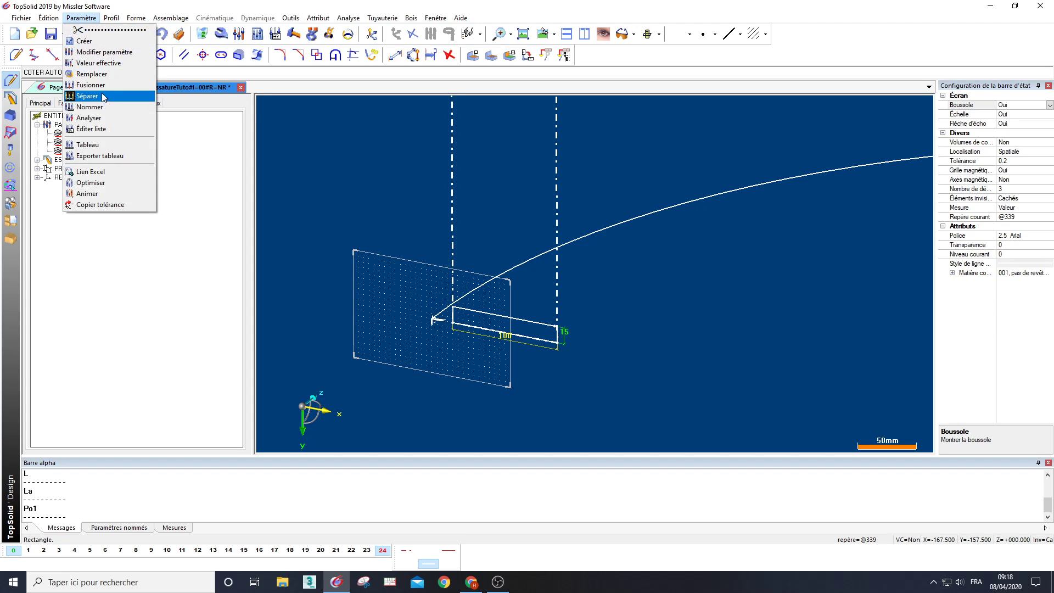
pyautogui.click(104, 84)
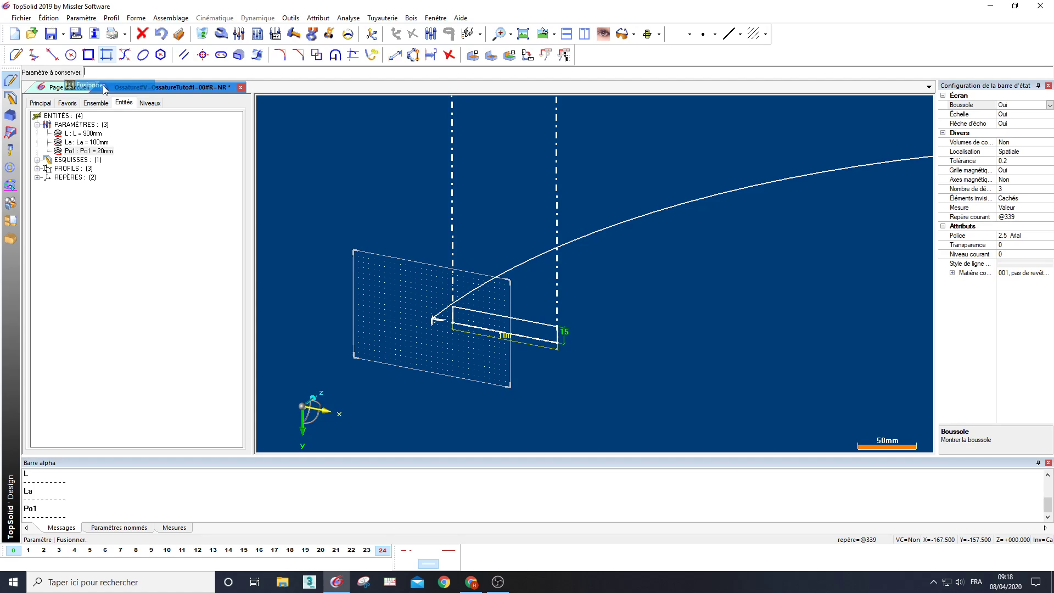
pyautogui.click(568, 335)
pyautogui.moveTo(617, 170); pyautogui.dragTo(614, 447, button='middle')
pyautogui.scroll(-1, 606, 251)
pyautogui.scroll(-2, 606, 251)
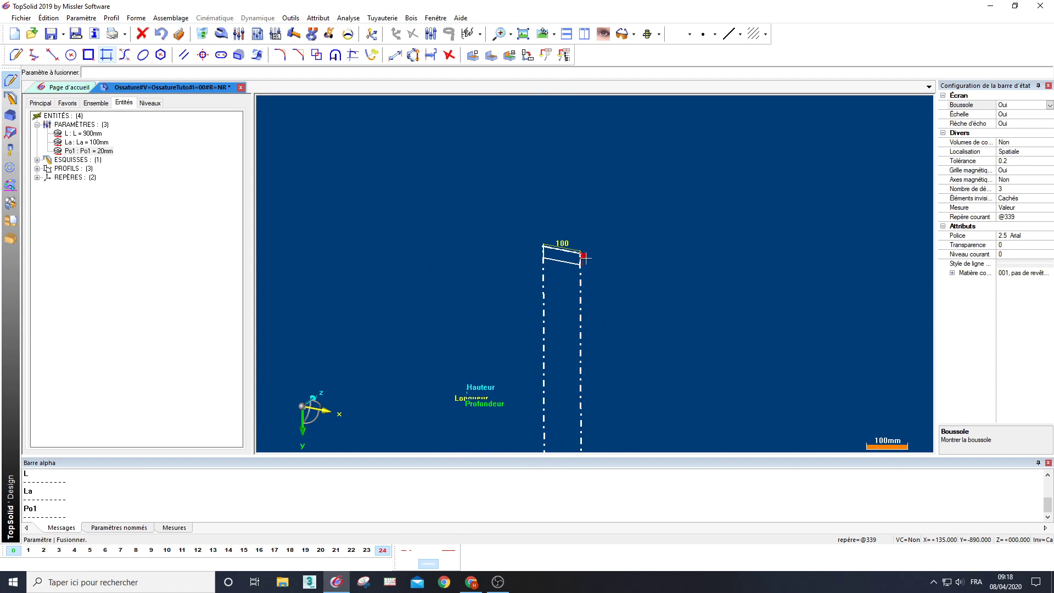
pyautogui.click(584, 257)
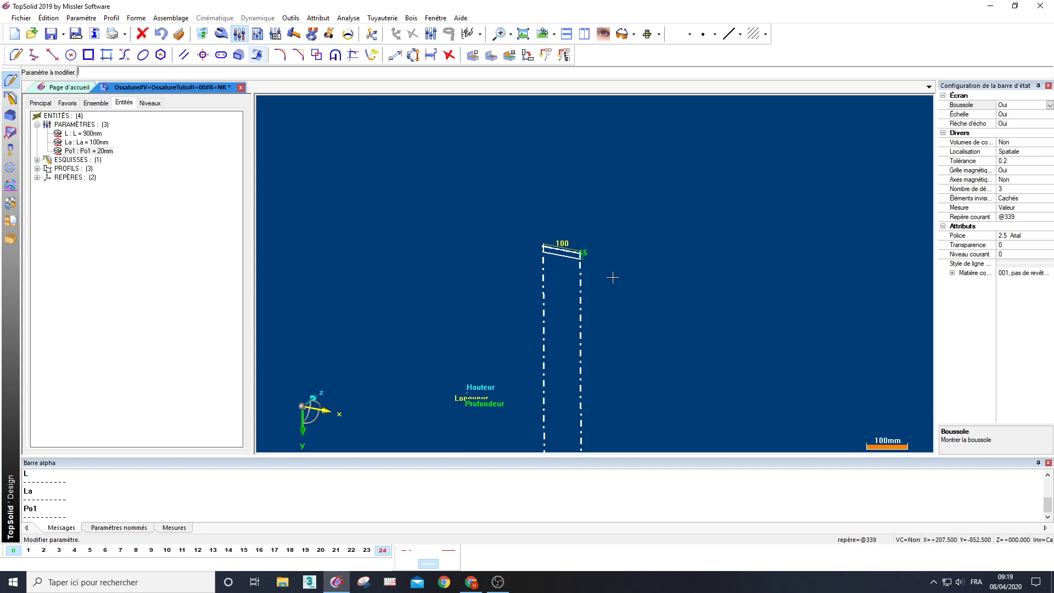
# Set the shared thickness of the two end rectangles to 19 mm and check both ends
pyautogui.scroll(3, 594, 267)
pyautogui.click(564, 238)
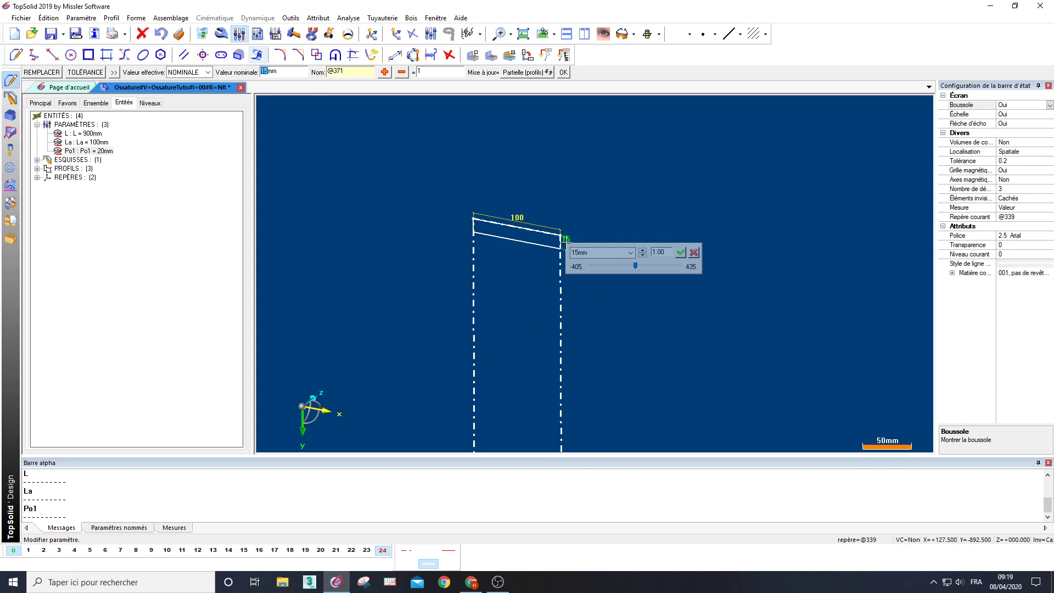
pyautogui.press('Return')
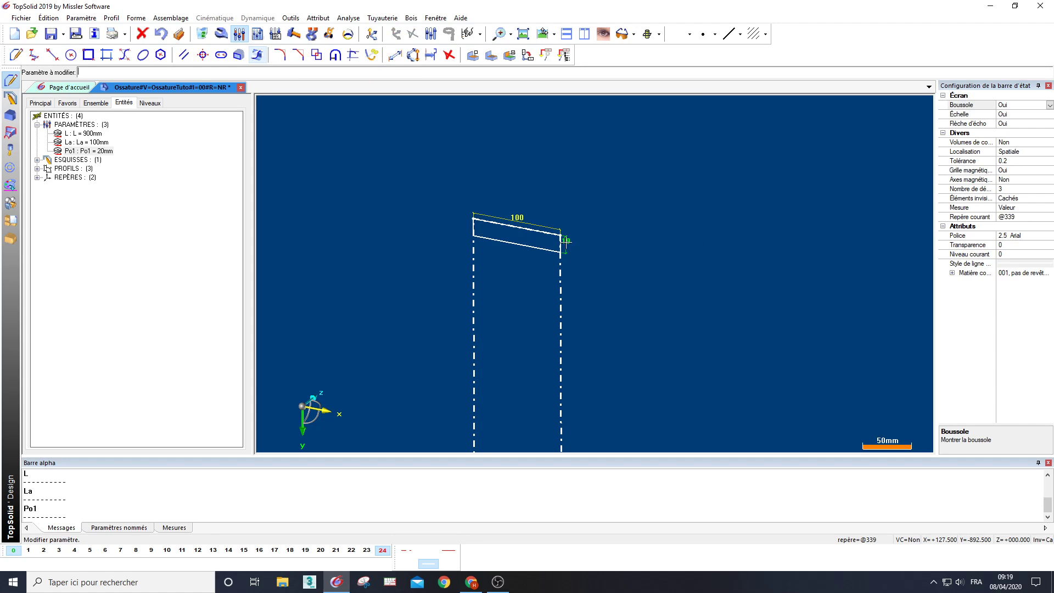
pyautogui.scroll(-3, 560, 236)
pyautogui.moveTo(560, 236); pyautogui.dragTo(515, 293, button='middle')
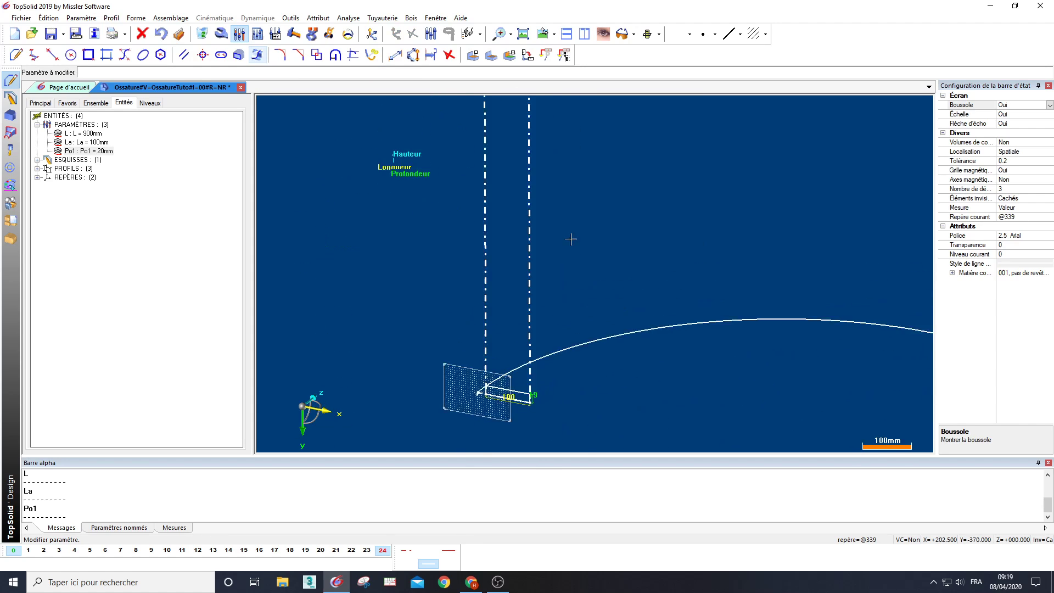
pyautogui.scroll(-2, 576, 233)
pyautogui.moveTo(580, 228); pyautogui.dragTo(581, 370, button='middle')
pyautogui.scroll(4, 554, 220)
pyautogui.scroll(2, 552, 221)
pyautogui.moveTo(554, 241); pyautogui.dragTo(560, 188, button='middle')
# Set the shared thickness of the two end rectangles to 18 mm
pyautogui.click(236, 38)
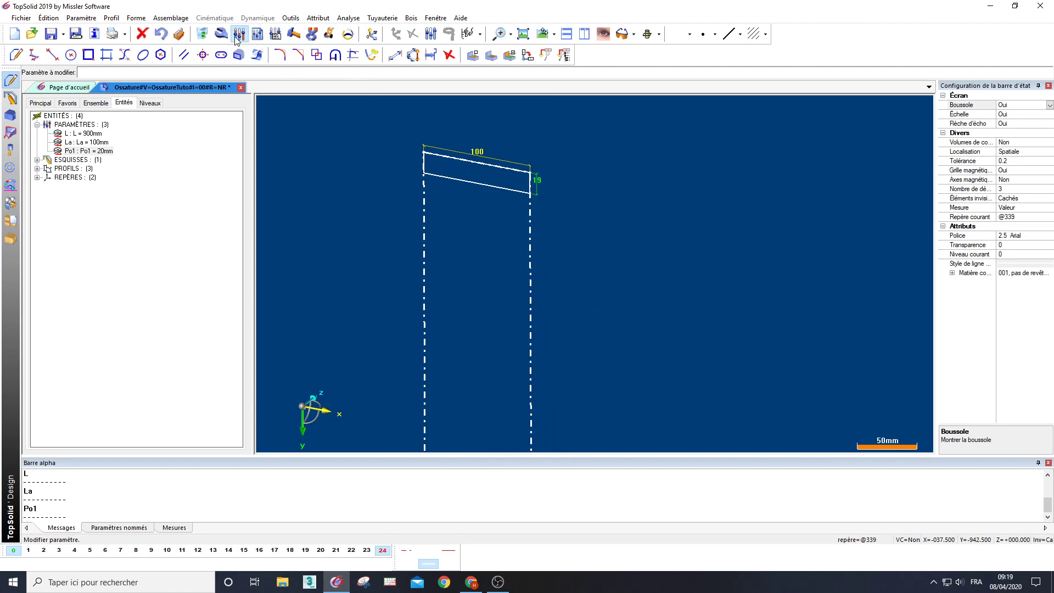
pyautogui.click(535, 179)
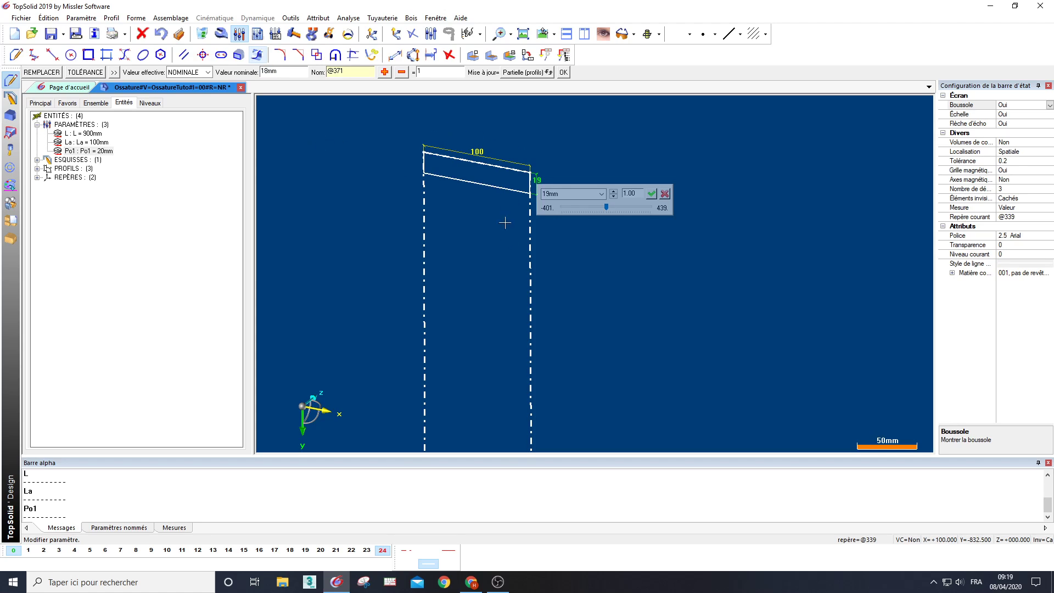
pyautogui.moveTo(504, 223); pyautogui.dragTo(485, 169, button='middle')
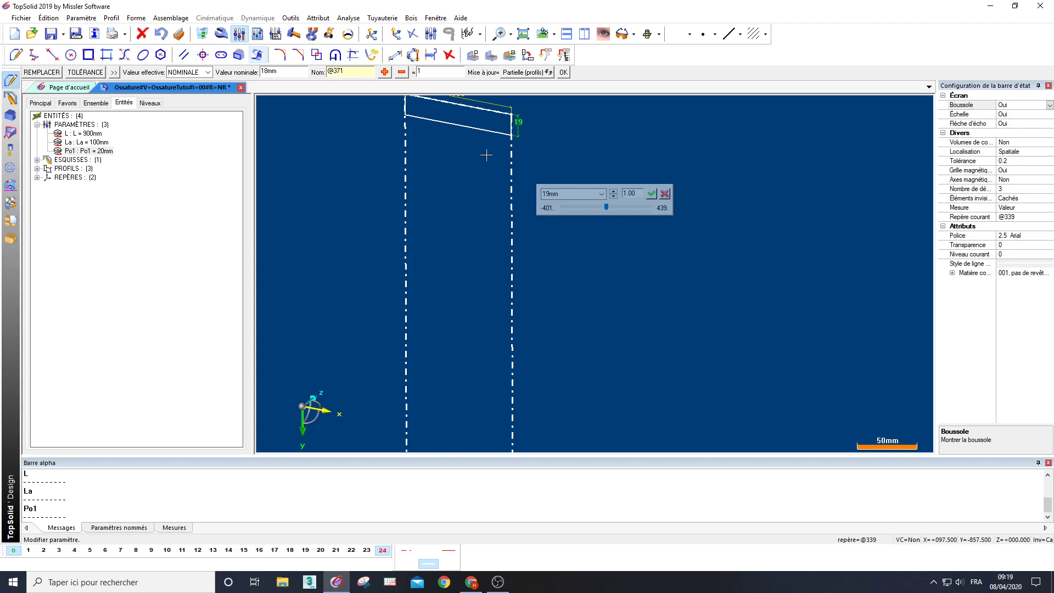
pyautogui.press('Return')
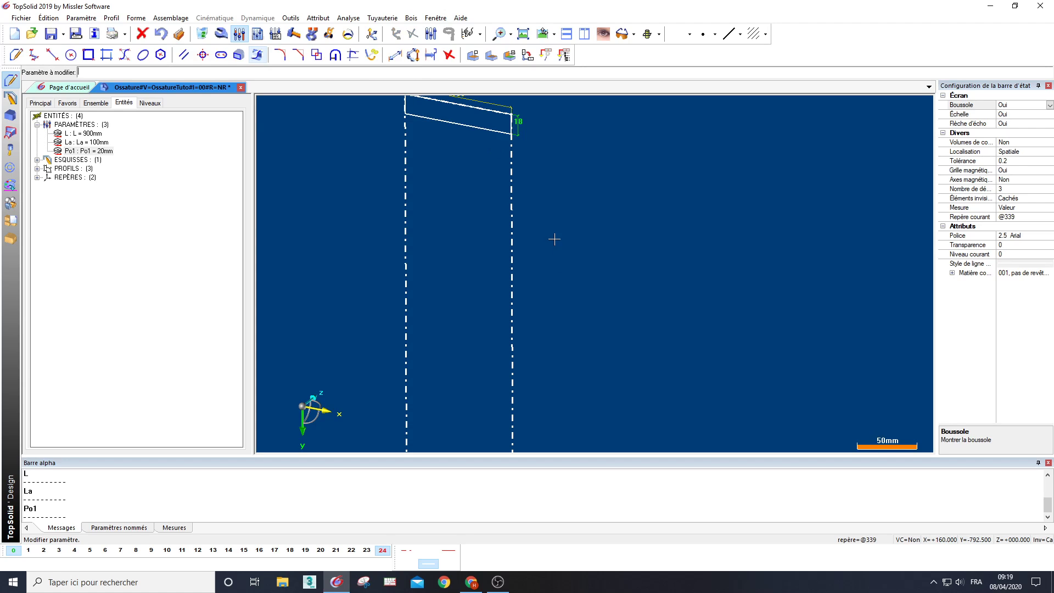
# Draw a three-point rectangle filling the space between the inner edges of the two end rectangles
pyautogui.scroll(-4, 554, 239)
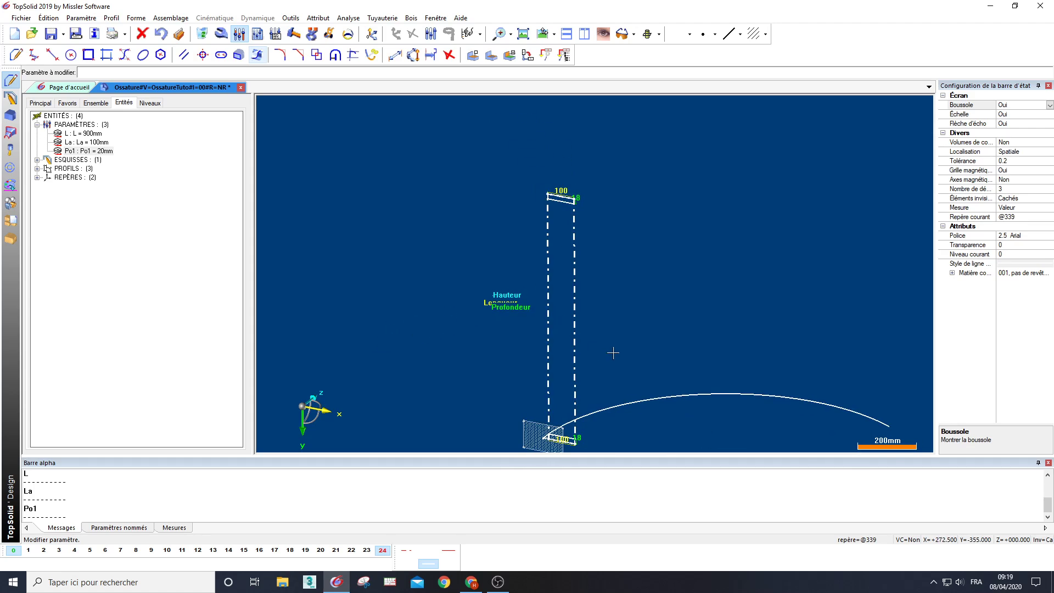
pyautogui.moveTo(611, 353); pyautogui.dragTo(565, 266, button='middle')
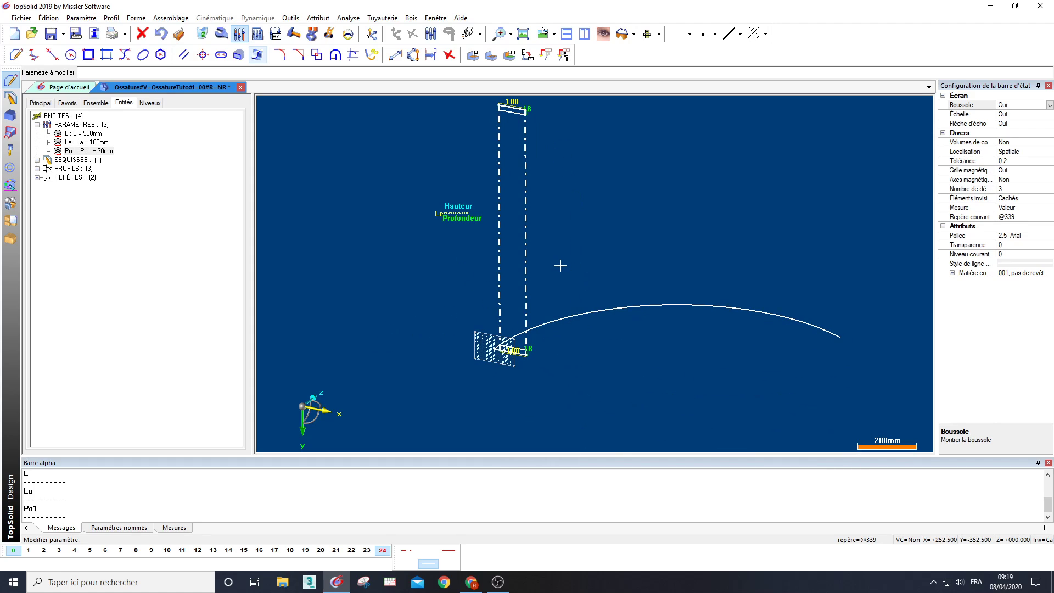
pyautogui.click(89, 57)
pyautogui.click(74, 71)
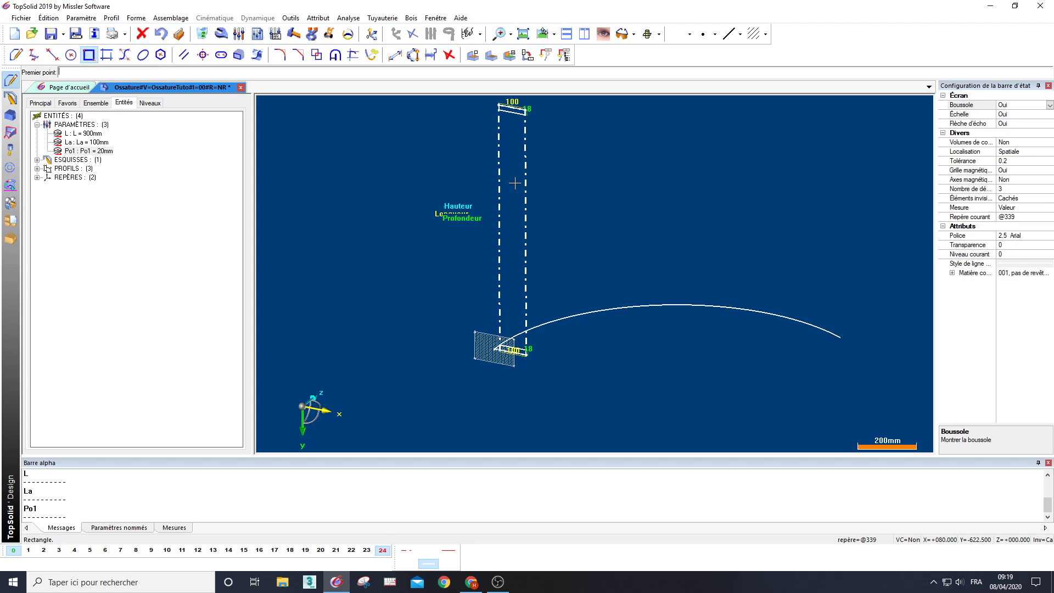
pyautogui.scroll(5, 513, 107)
pyautogui.scroll(2, 444, 194)
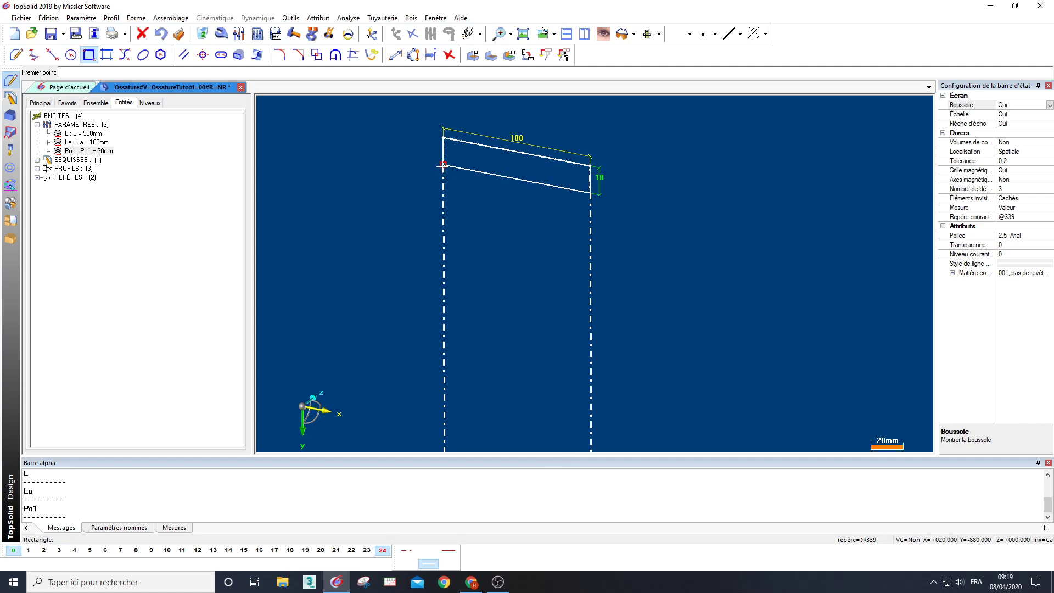
pyautogui.click(443, 165)
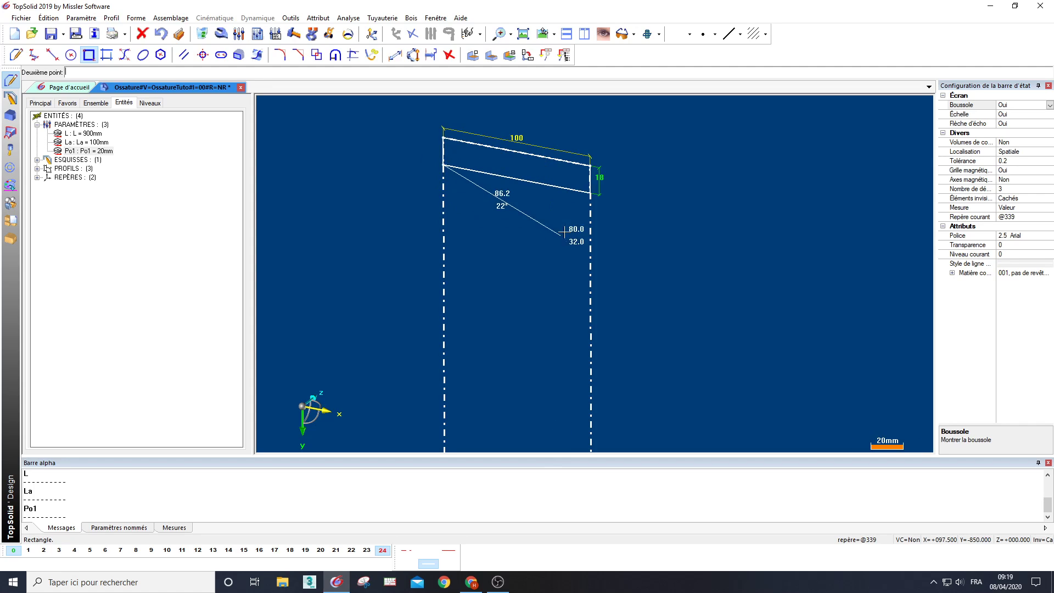
pyautogui.click(590, 193)
pyautogui.scroll(-5, 590, 194)
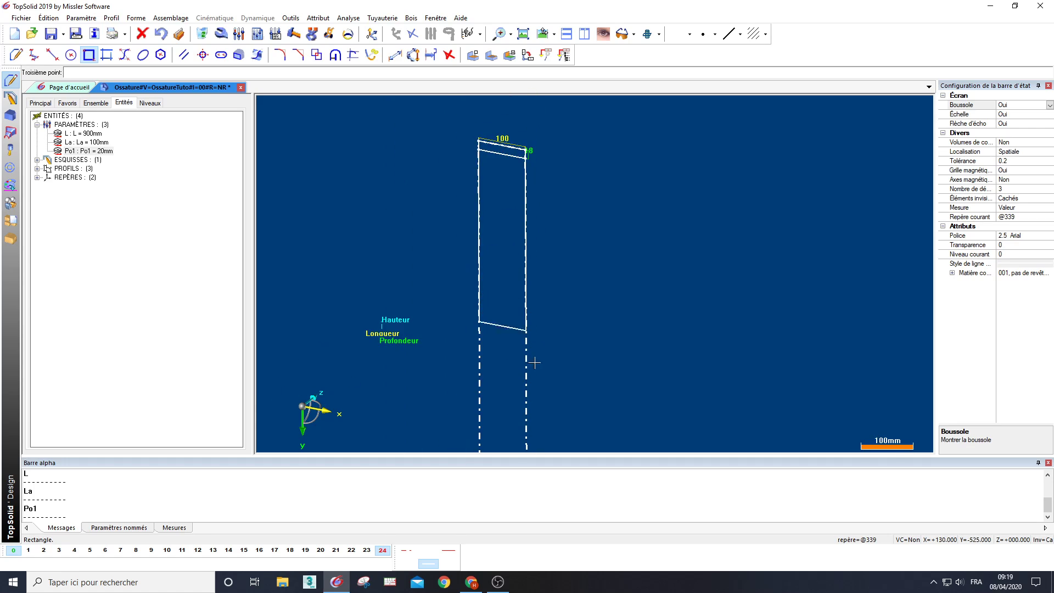
pyautogui.scroll(5, 516, 387)
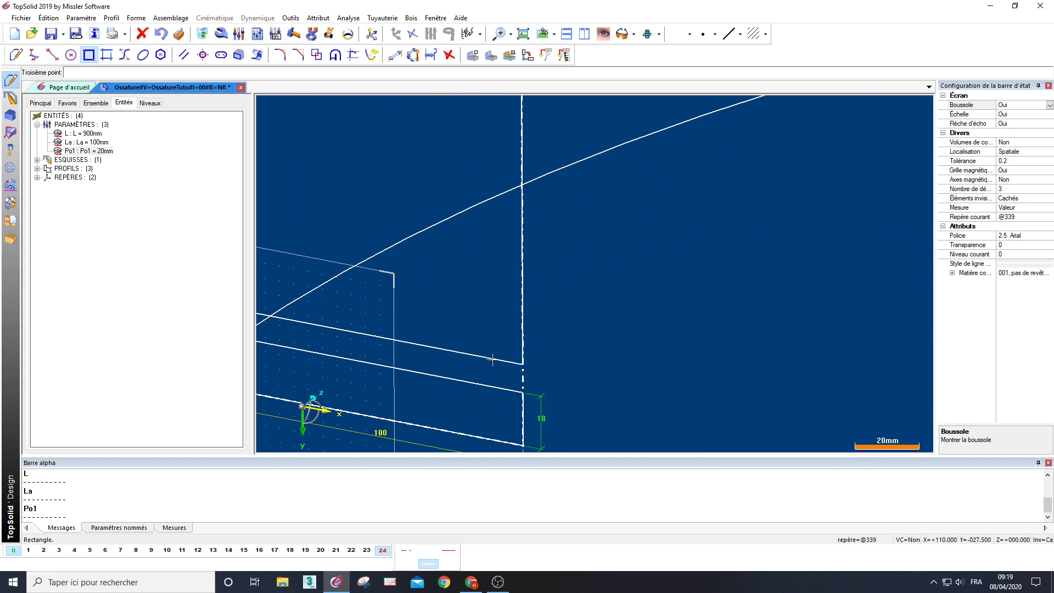
pyautogui.click(523, 391)
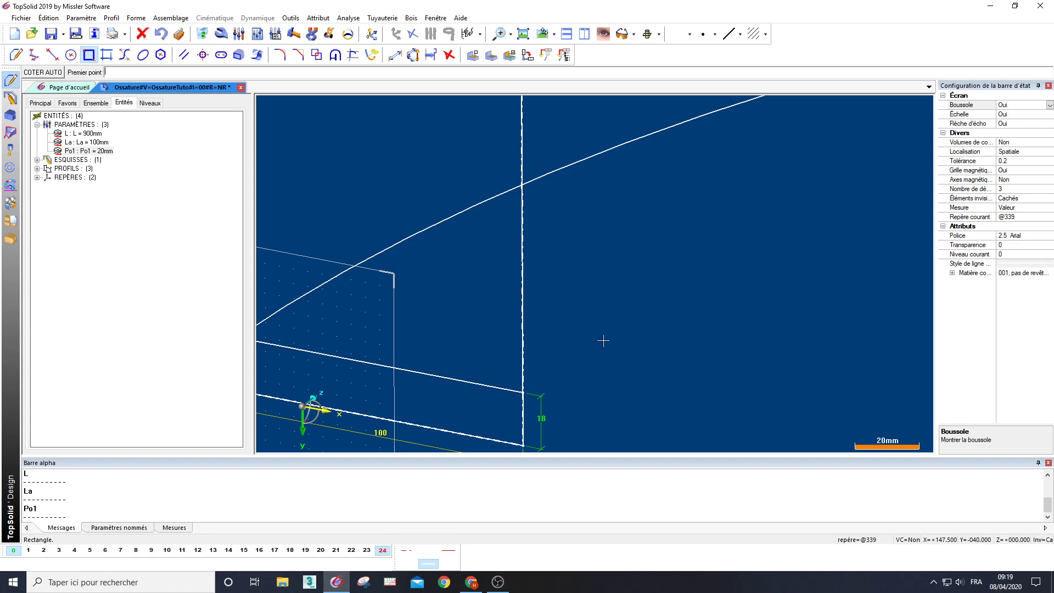
# Put the tall middle rectangle between the two end rectangles on level 1
pyautogui.scroll(-5, 603, 341)
pyautogui.scroll(-4, 558, 346)
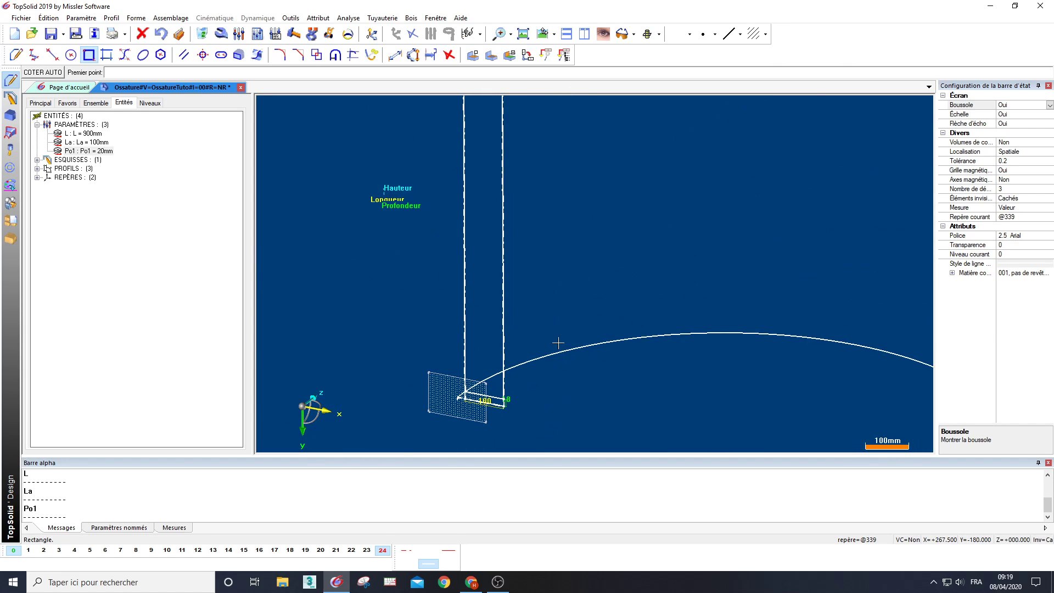
pyautogui.scroll(2, 492, 350)
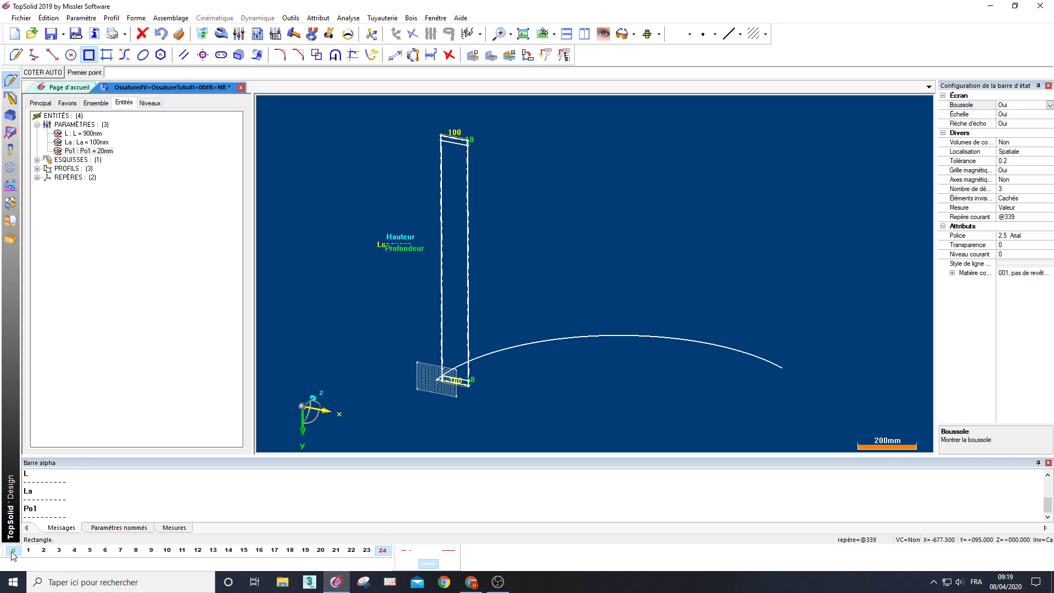
pyautogui.rightClick(29, 551)
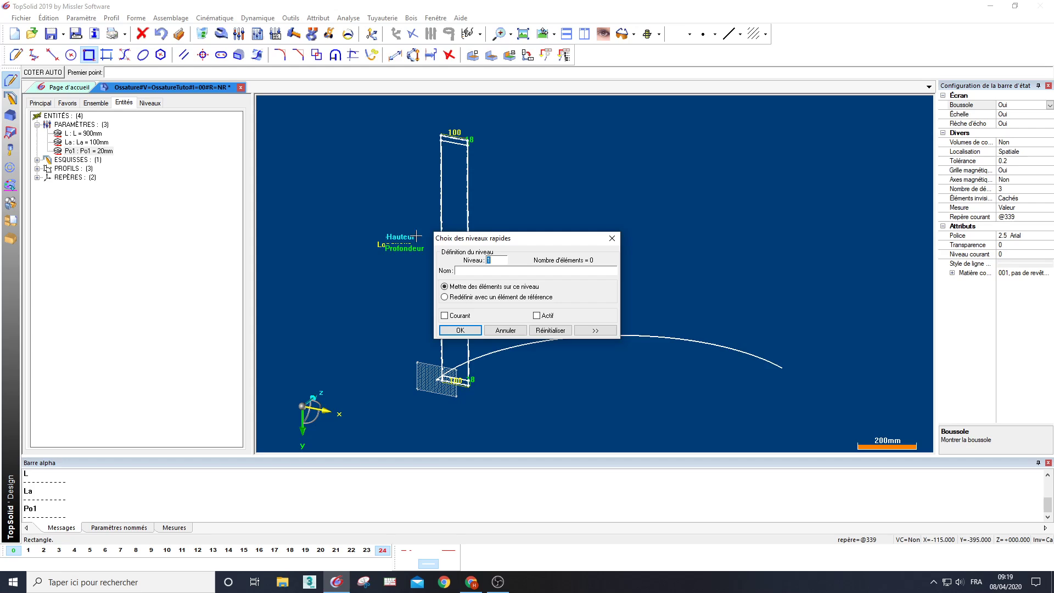
pyautogui.scroll(5, 454, 160)
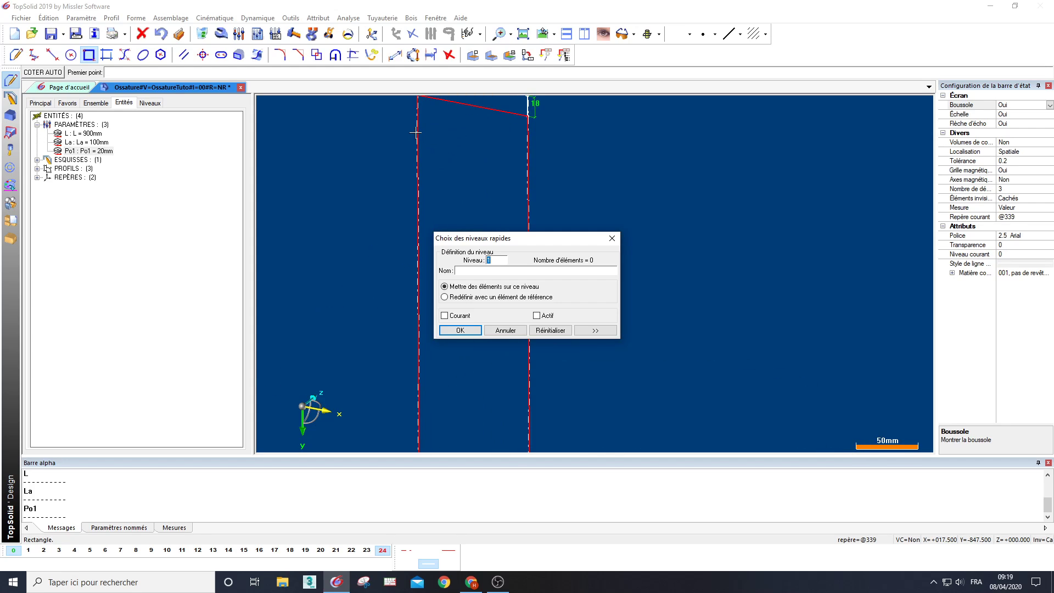
pyautogui.click(416, 133)
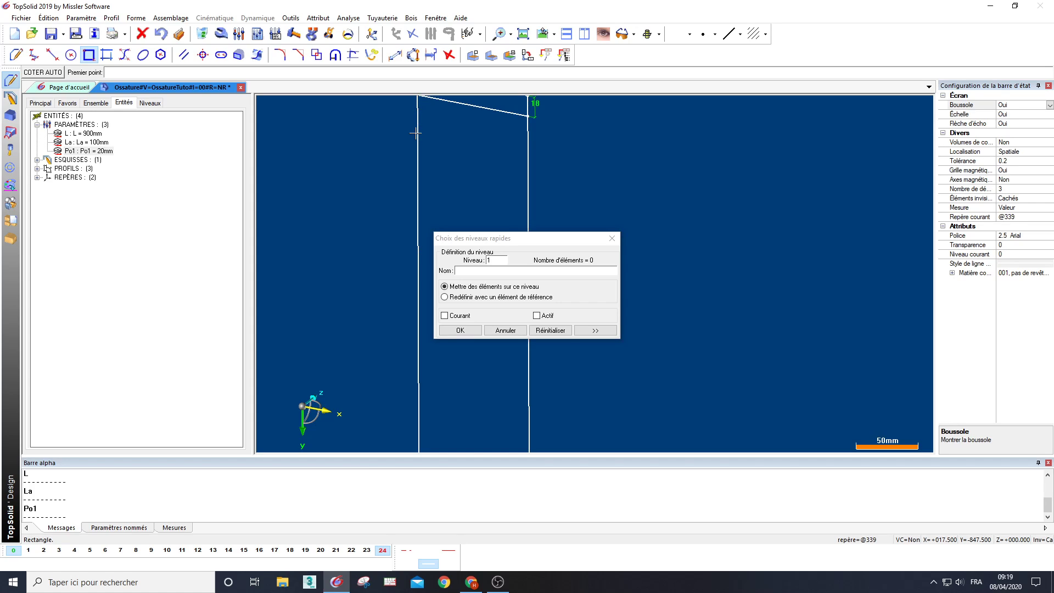
pyautogui.click(461, 331)
pyautogui.scroll(-3, 598, 362)
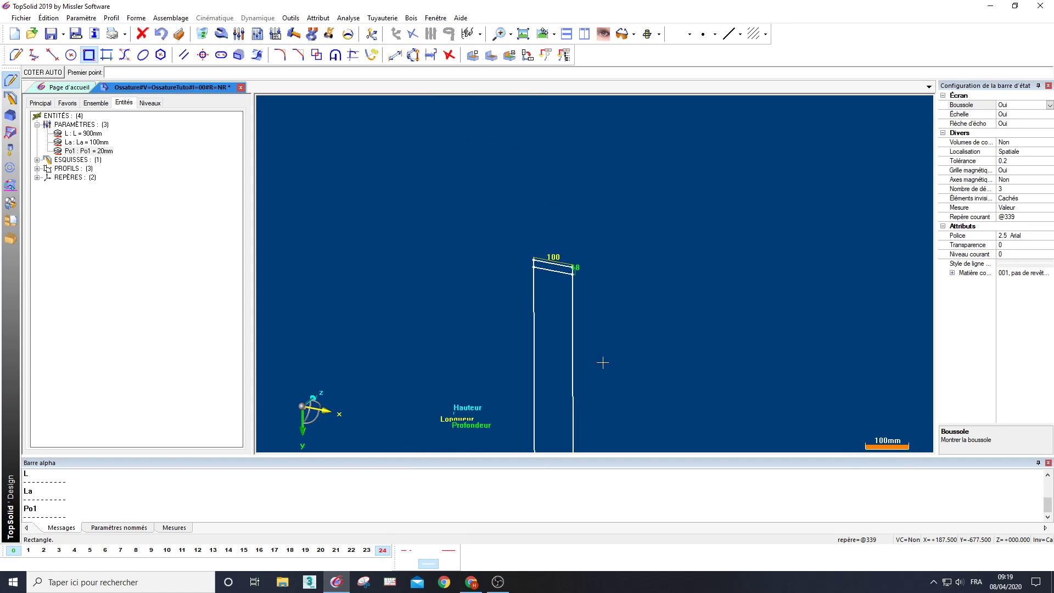
pyautogui.scroll(-4, 571, 226)
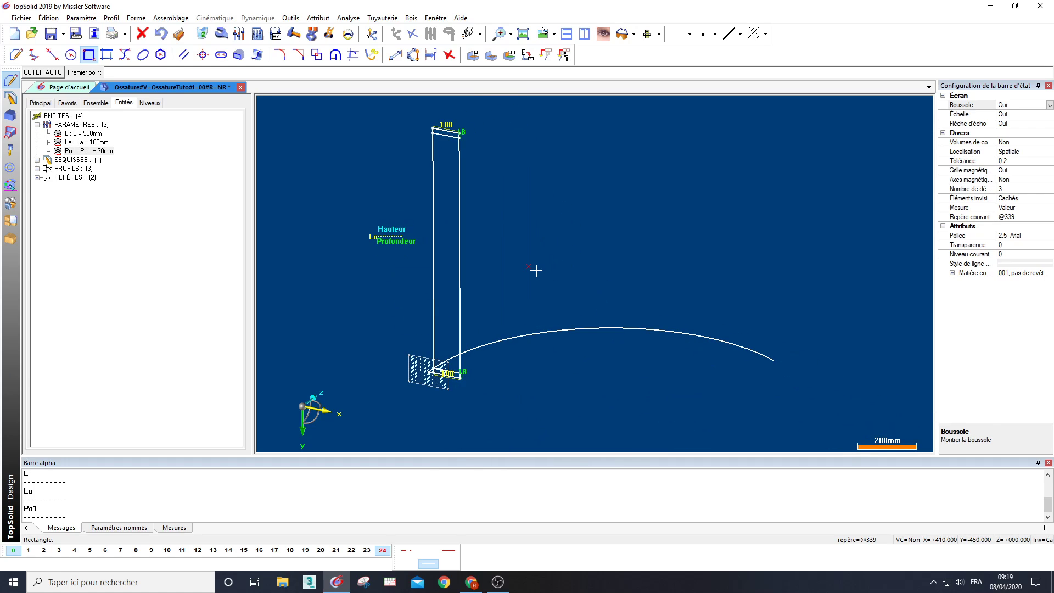
pyautogui.moveTo(523, 309); pyautogui.dragTo(490, 270, button='middle')
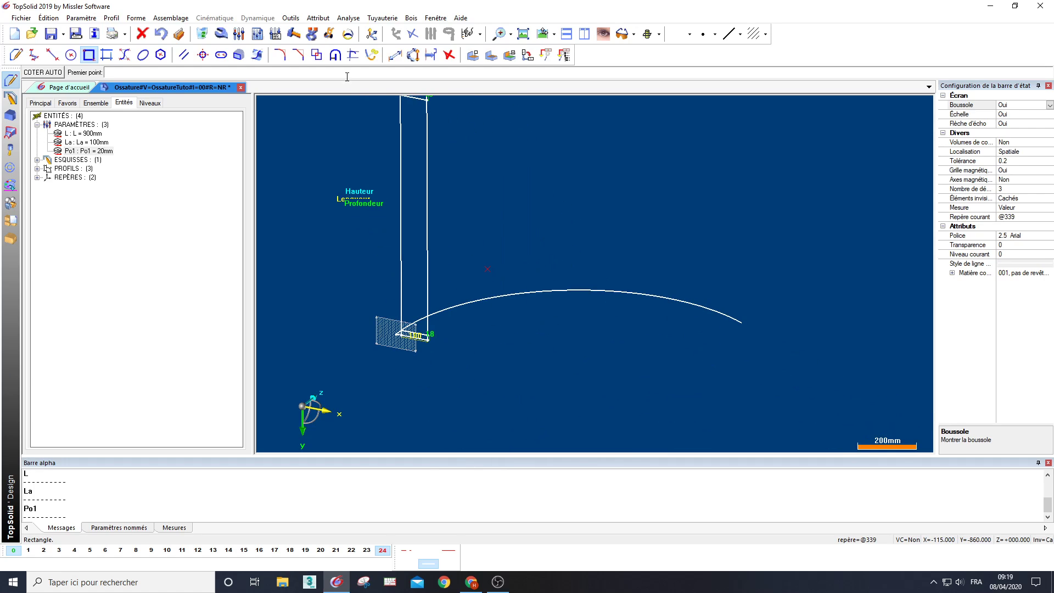
pyautogui.click(331, 39)
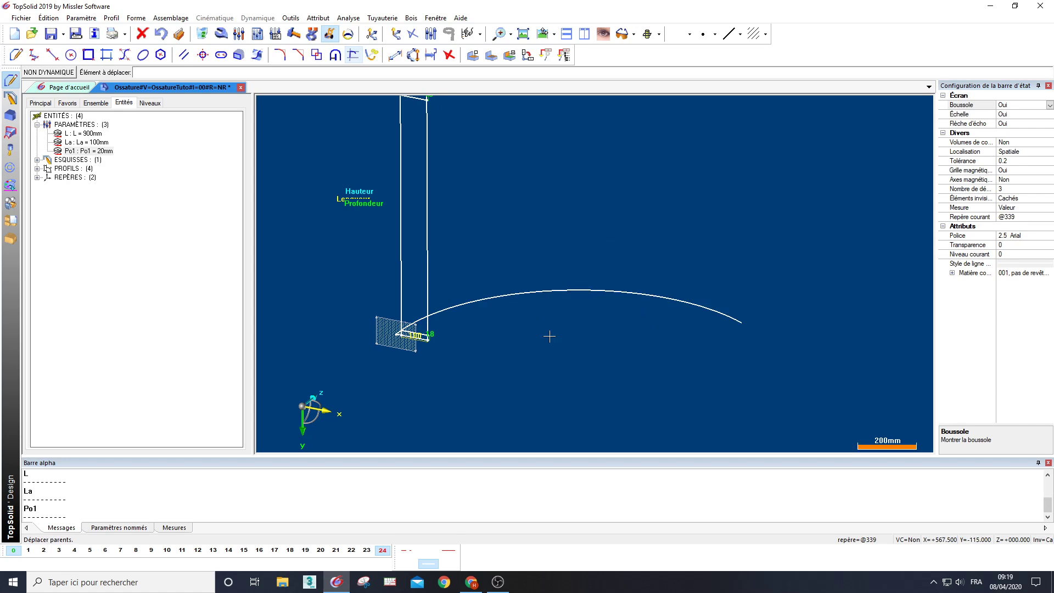
pyautogui.moveTo(547, 333)
pyautogui.mouseDown(button='middle')
pyautogui.moveTo(623, 339)
pyautogui.moveTo(568, 314)
pyautogui.mouseUp(button='middle')
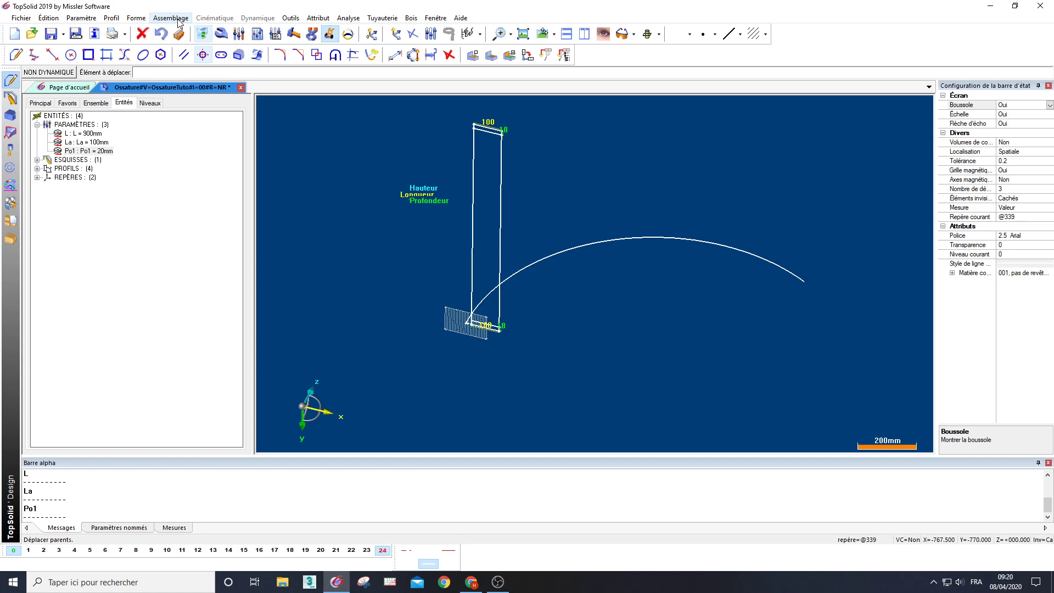
# Set up a solid sweep along the arc with profiles kept visible and one shape per profile
pyautogui.click(10, 116)
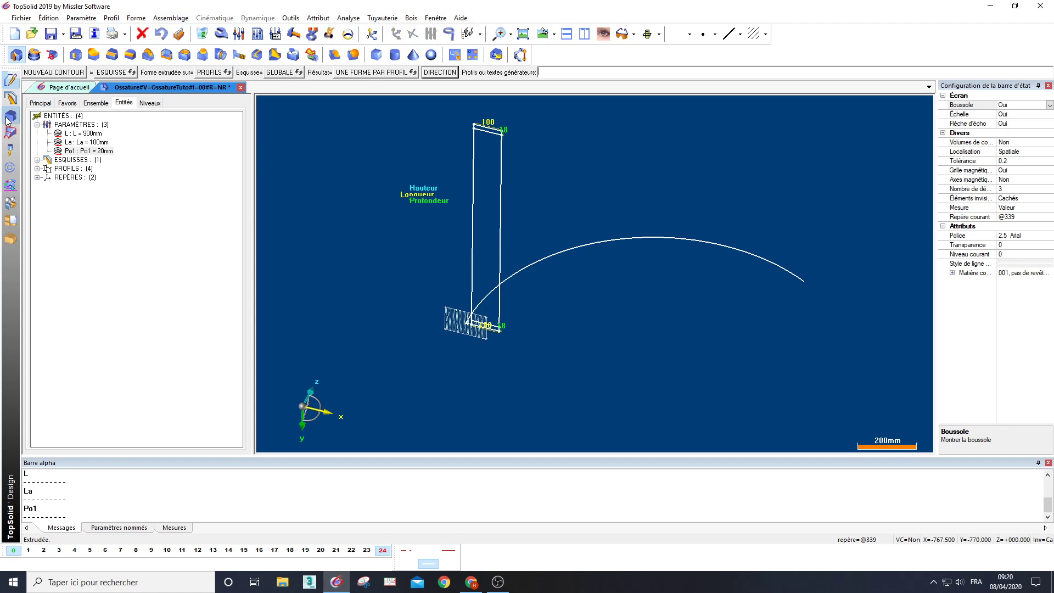
pyautogui.click(53, 56)
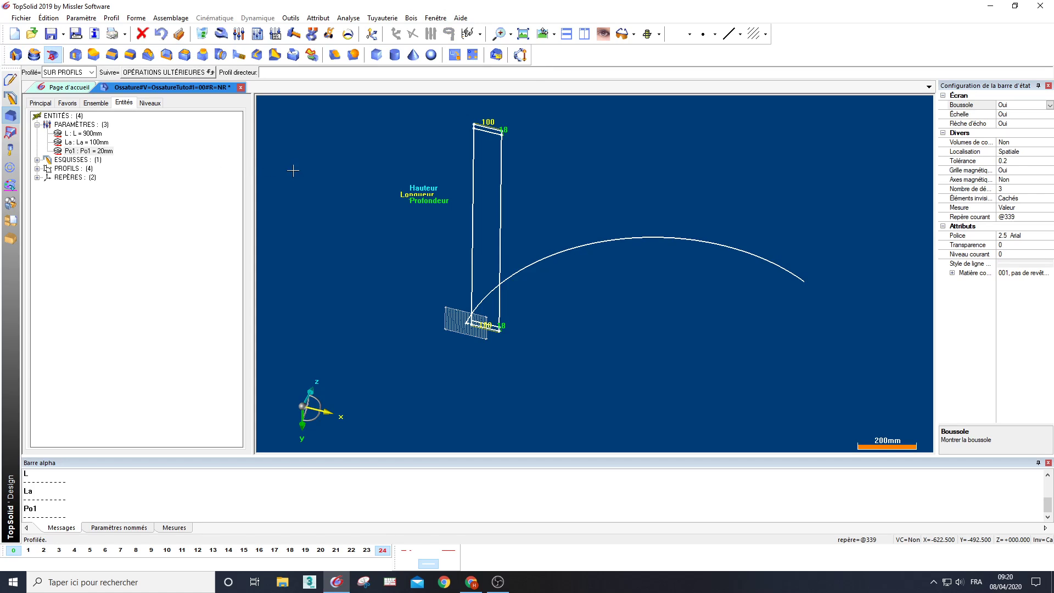
pyautogui.click(595, 240)
pyautogui.scroll(5, 501, 330)
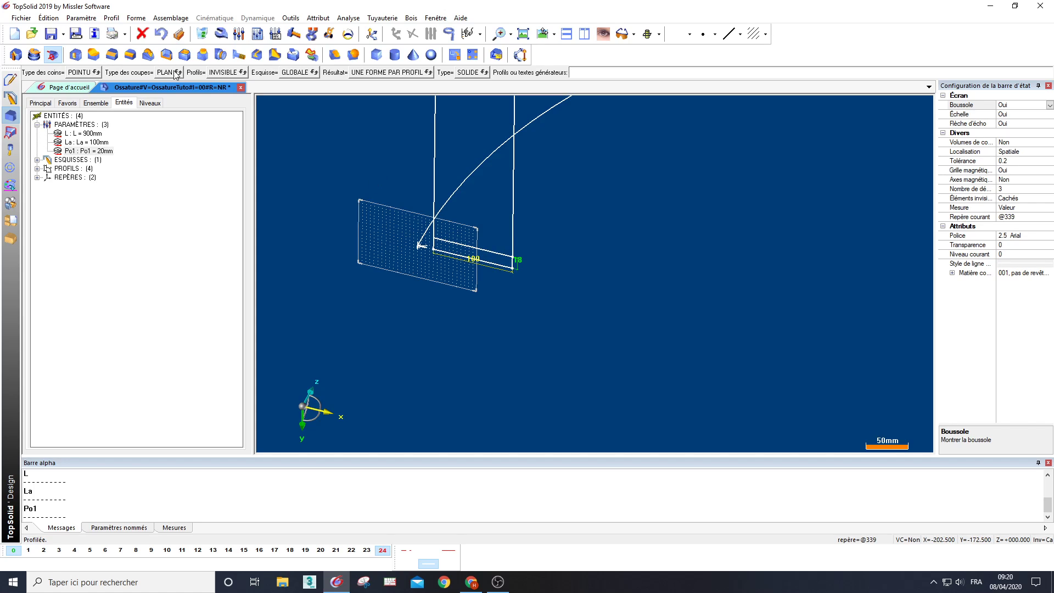
pyautogui.click(236, 73)
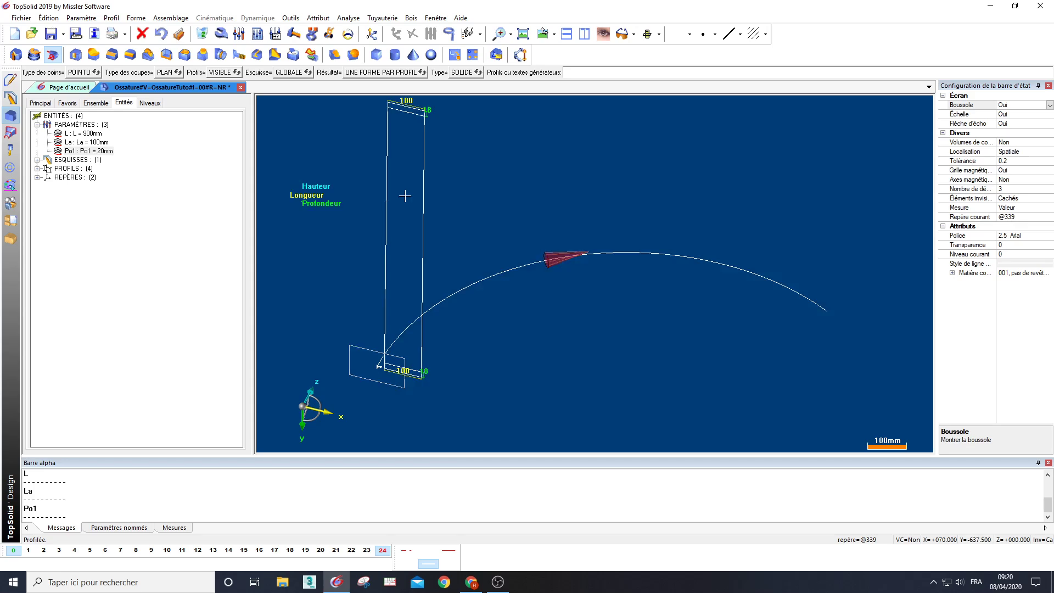
pyautogui.scroll(2, 403, 165)
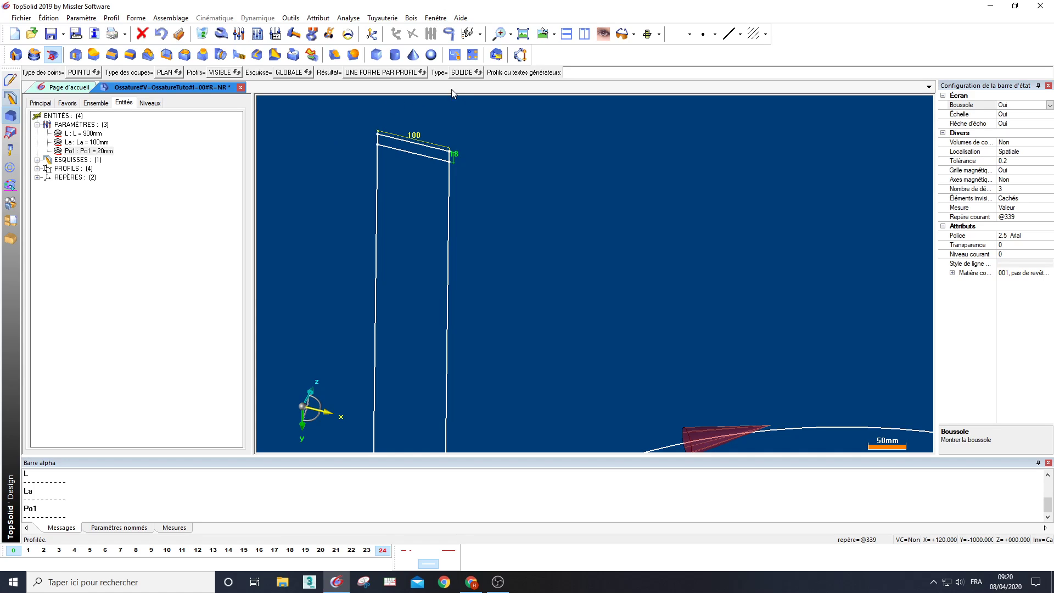
pyautogui.click(384, 72)
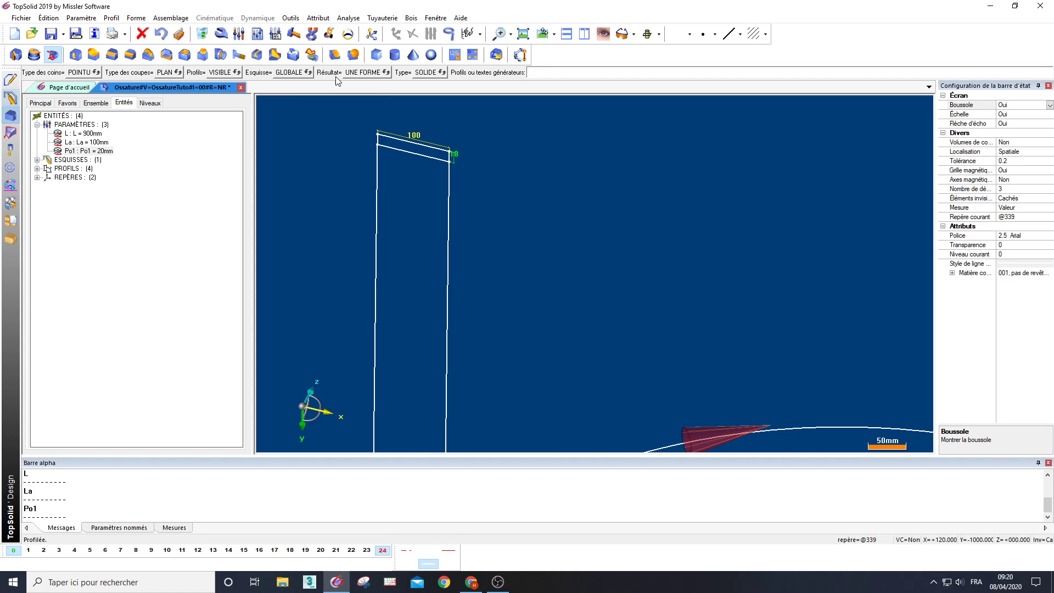
pyautogui.click(375, 76)
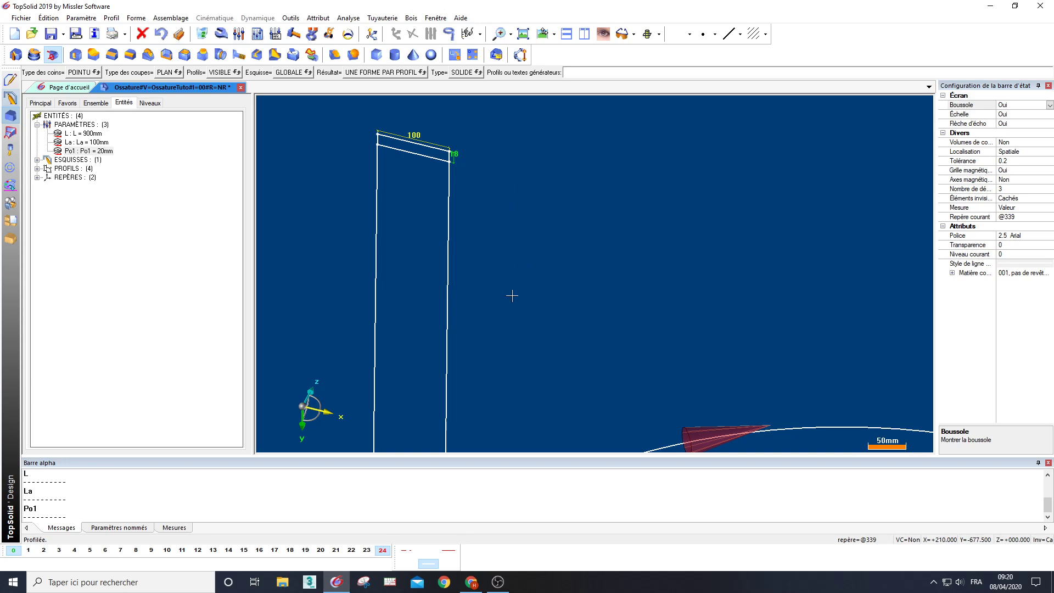
pyautogui.scroll(-2, 506, 238)
pyautogui.moveTo(518, 235); pyautogui.dragTo(527, 165, button='middle')
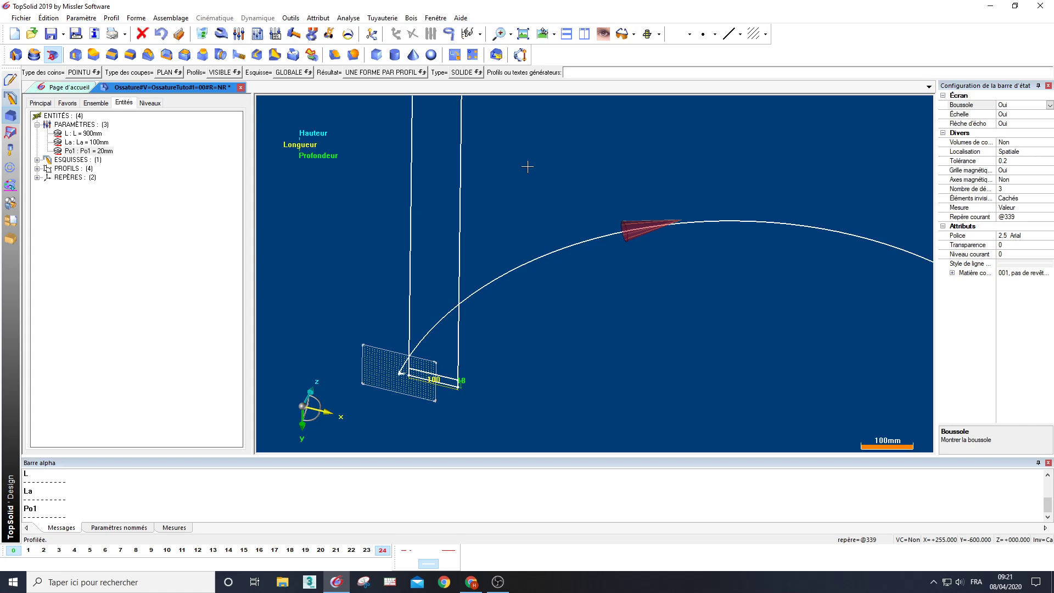
pyautogui.moveTo(527, 167); pyautogui.dragTo(496, 183, button='middle')
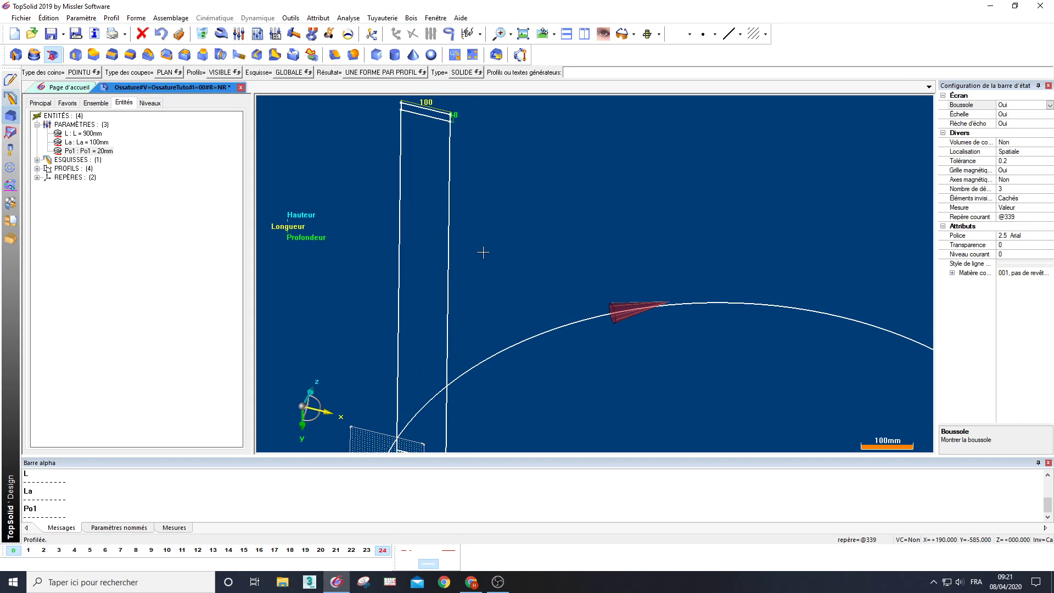
pyautogui.moveTo(483, 251); pyautogui.dragTo(539, 186, button='middle')
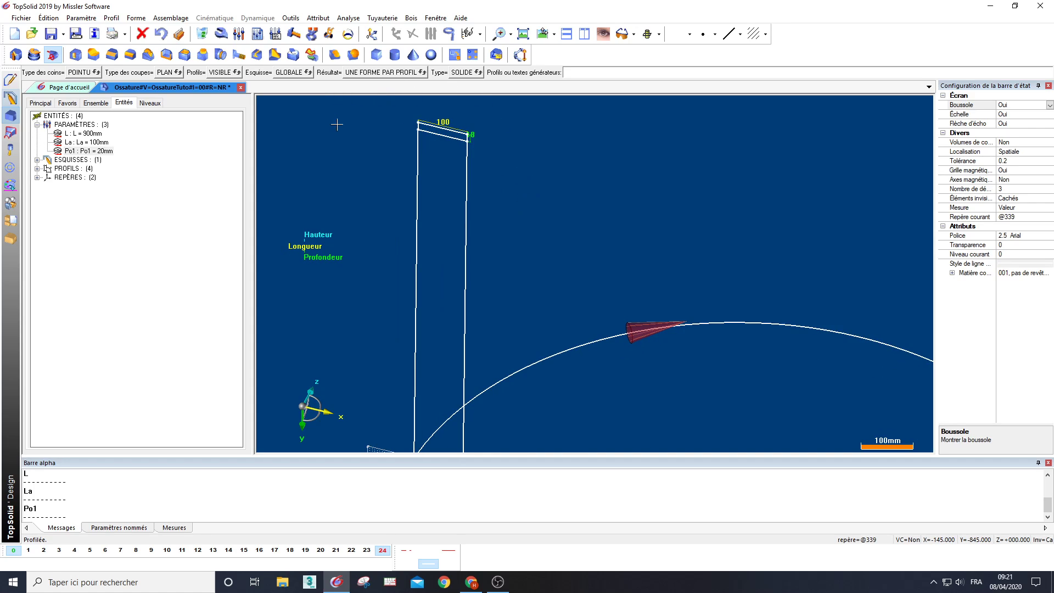
pyautogui.moveTo(388, 141); pyautogui.dragTo(383, 185, button='middle')
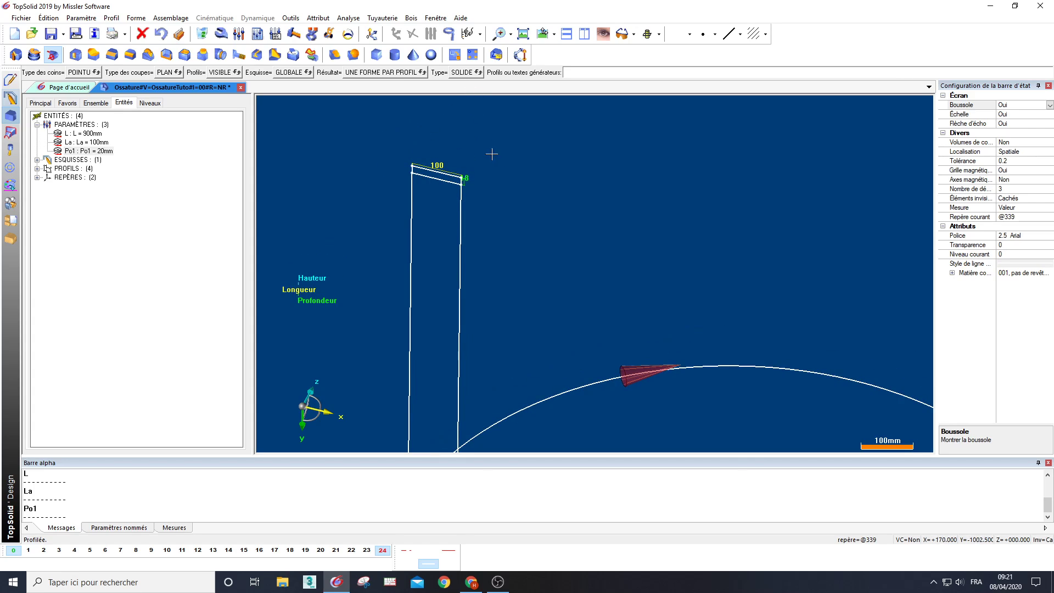
pyautogui.moveTo(504, 232); pyautogui.dragTo(525, 183, button='middle')
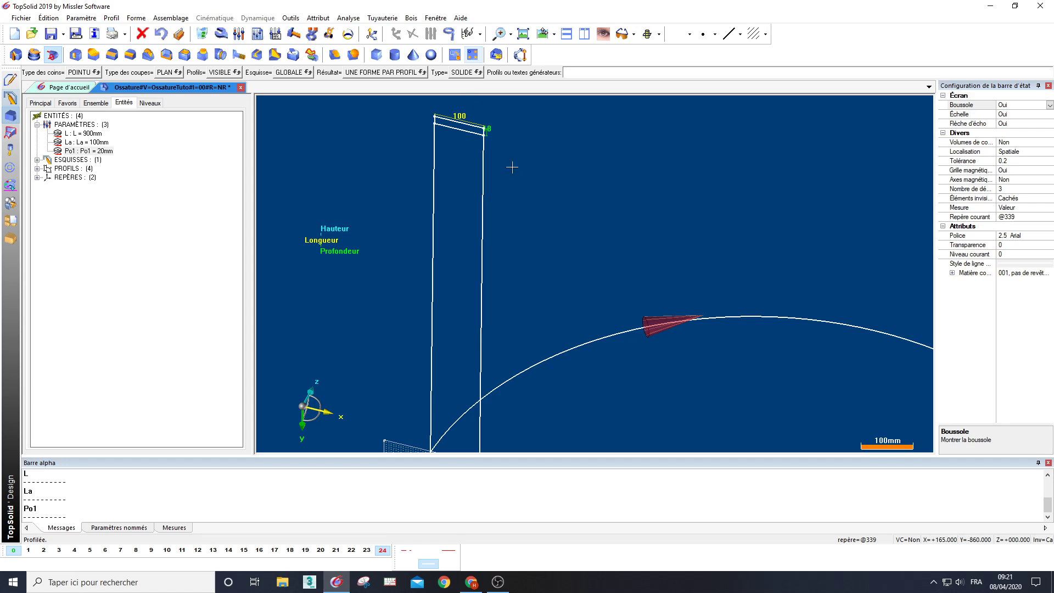
pyautogui.moveTo(495, 237); pyautogui.dragTo(526, 258, button='middle')
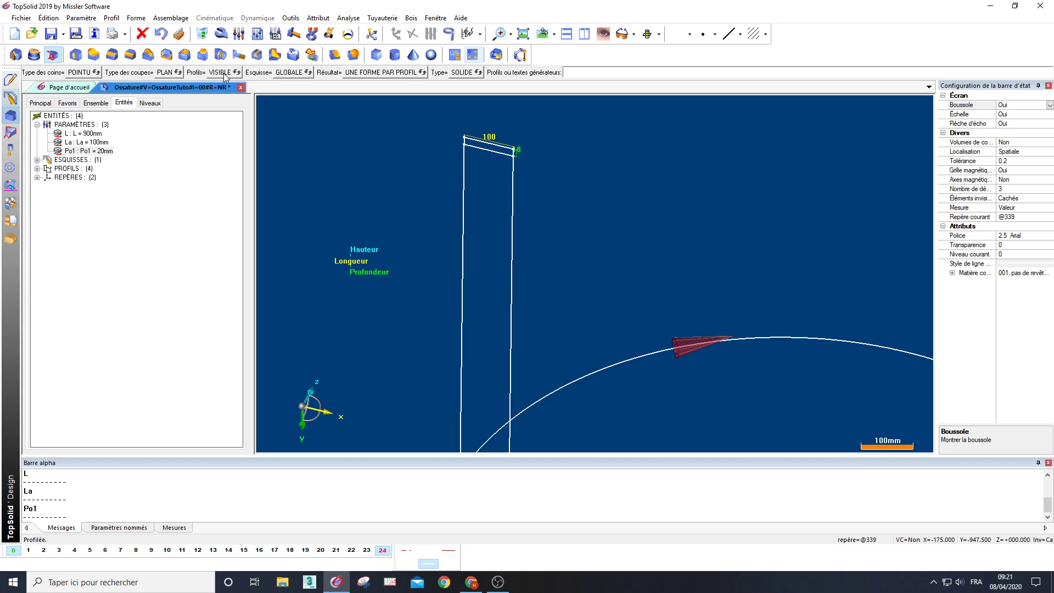
# Generate the swept solid from the end rectangle near the origin
pyautogui.moveTo(369, 282); pyautogui.dragTo(431, 283, button='middle')
pyautogui.scroll(2, 431, 283)
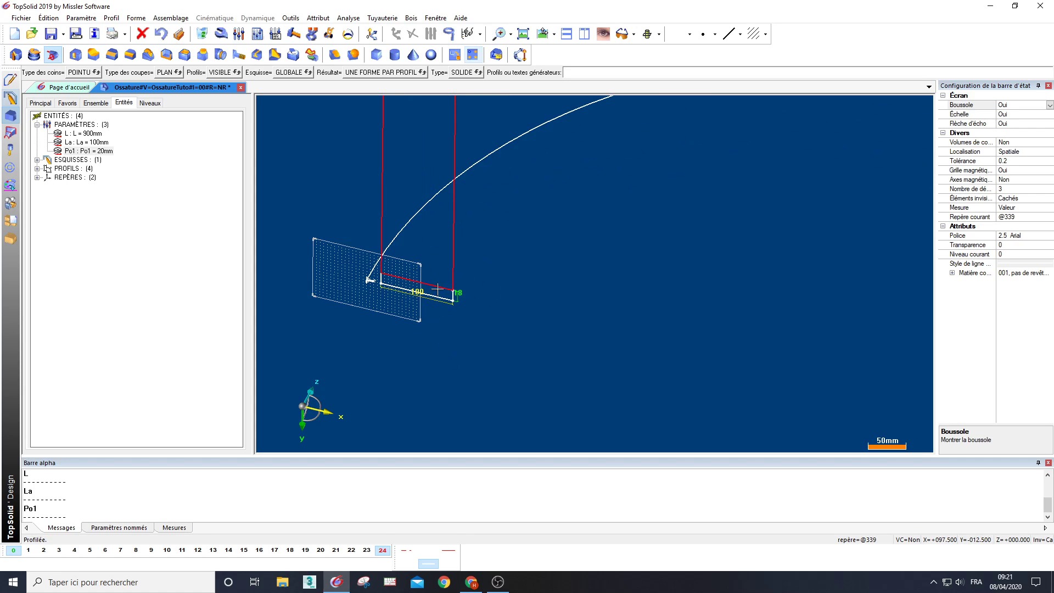
pyautogui.click(437, 295)
pyautogui.moveTo(567, 221); pyautogui.dragTo(550, 345, button='middle')
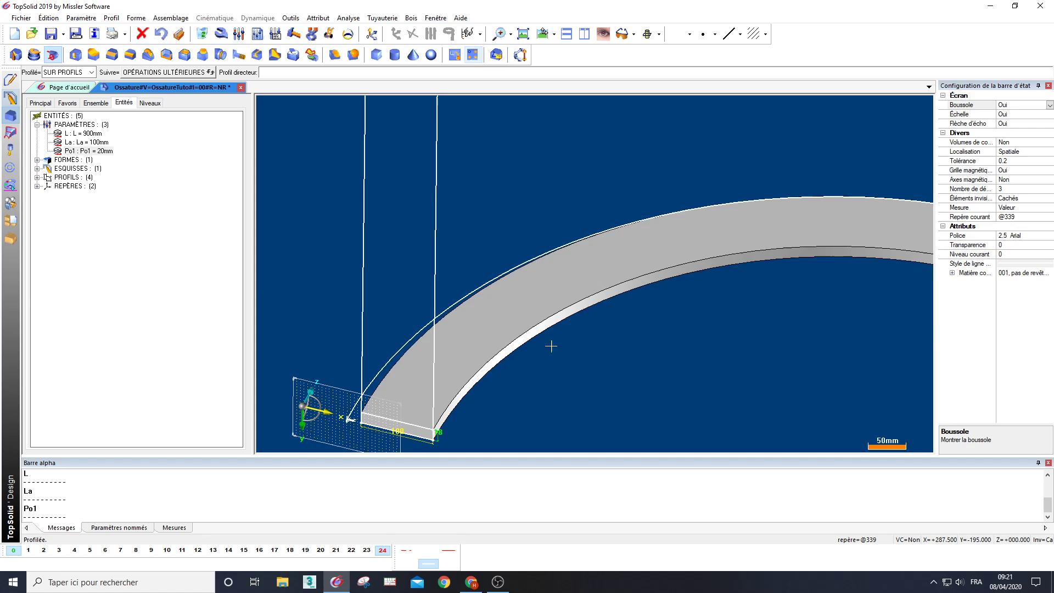
# Sweep the far end rectangle along the same arc as a solid, with the profiles made invisible
pyautogui.scroll(-1, 551, 346)
pyautogui.moveTo(522, 259); pyautogui.dragTo(550, 193, button='middle')
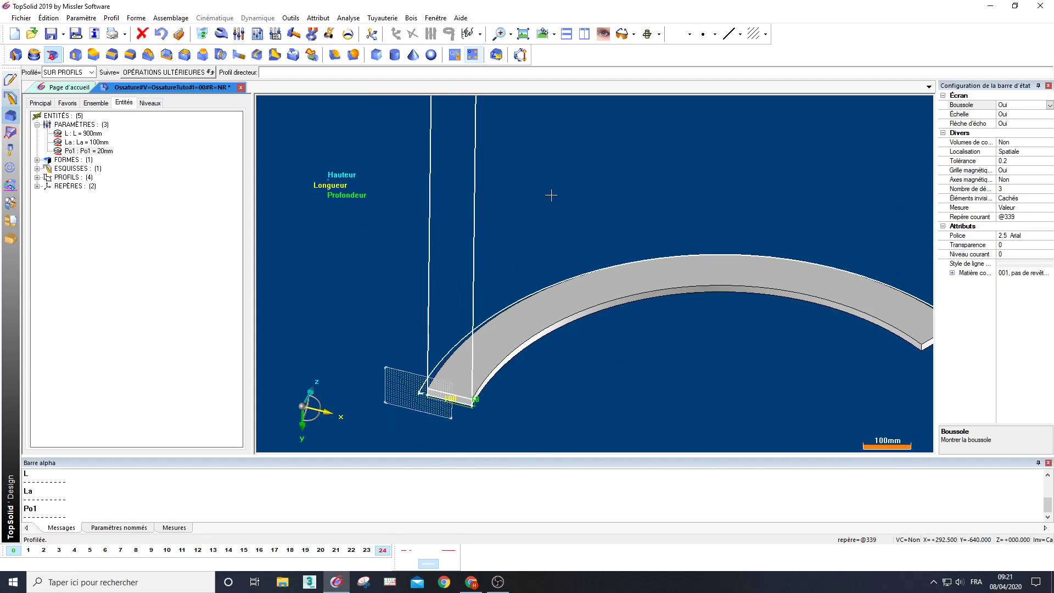
pyautogui.click(456, 341)
pyautogui.moveTo(496, 196); pyautogui.dragTo(520, 372, button='middle')
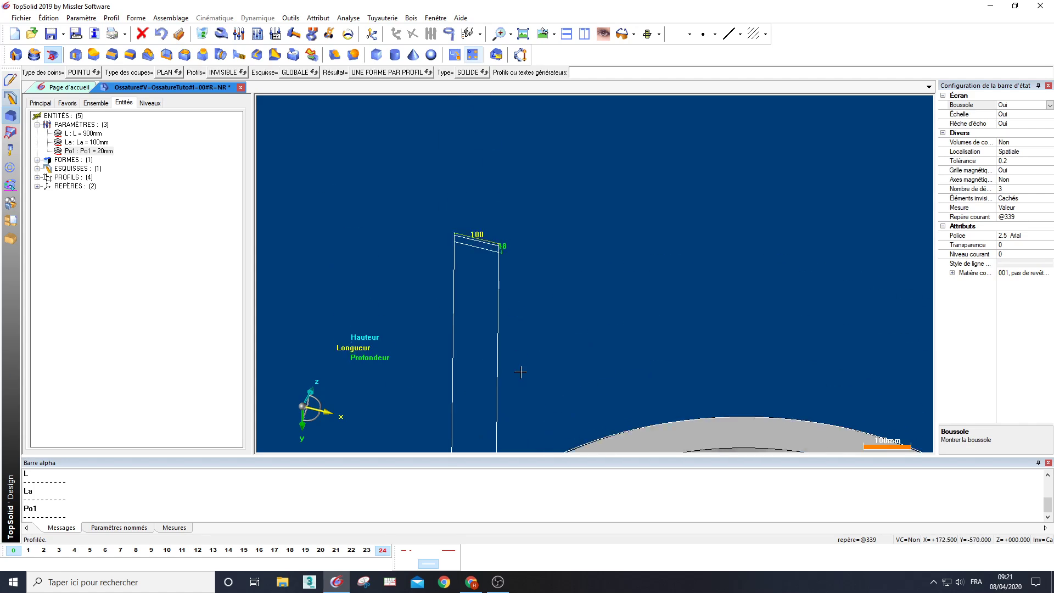
pyautogui.click(486, 257)
pyautogui.moveTo(590, 371); pyautogui.dragTo(597, 219, button='middle')
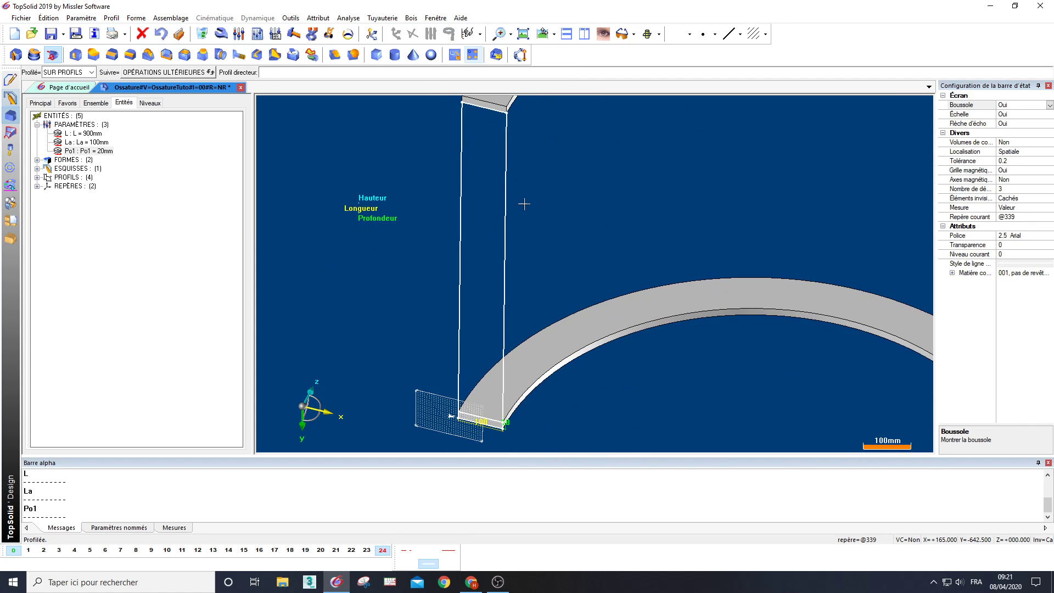
# Extrude the tall rectangle between the two curved rails by 18 mm
pyautogui.moveTo(591, 268); pyautogui.dragTo(516, 294, button='middle')
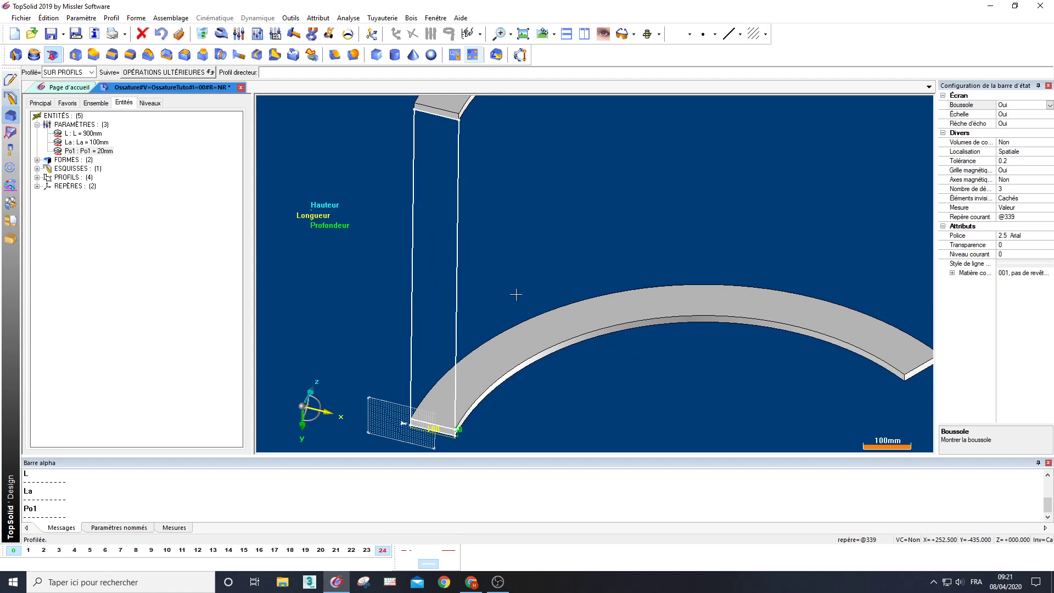
pyautogui.click(16, 56)
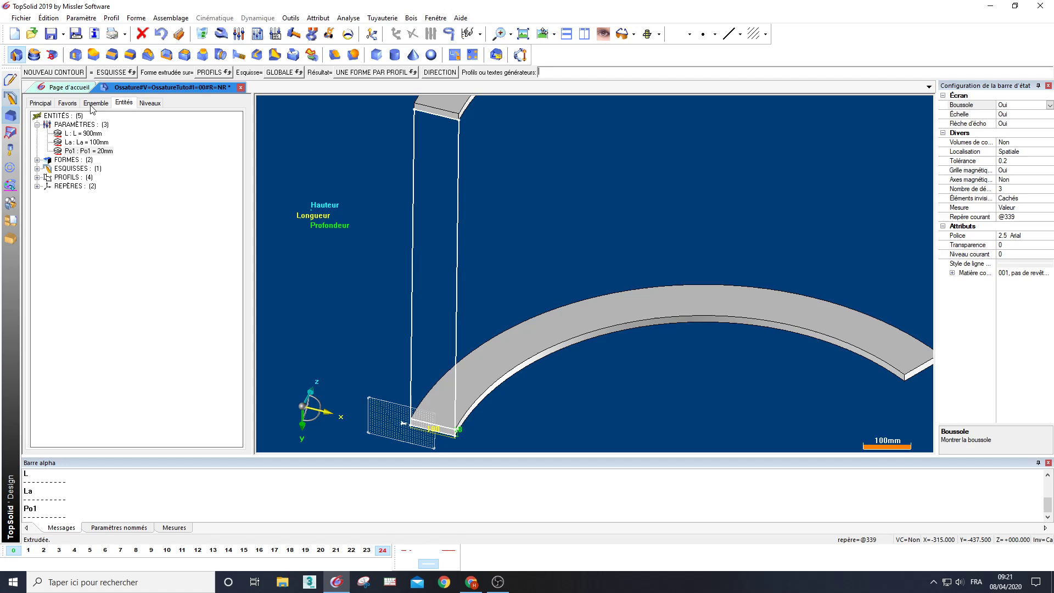
pyautogui.click(456, 188)
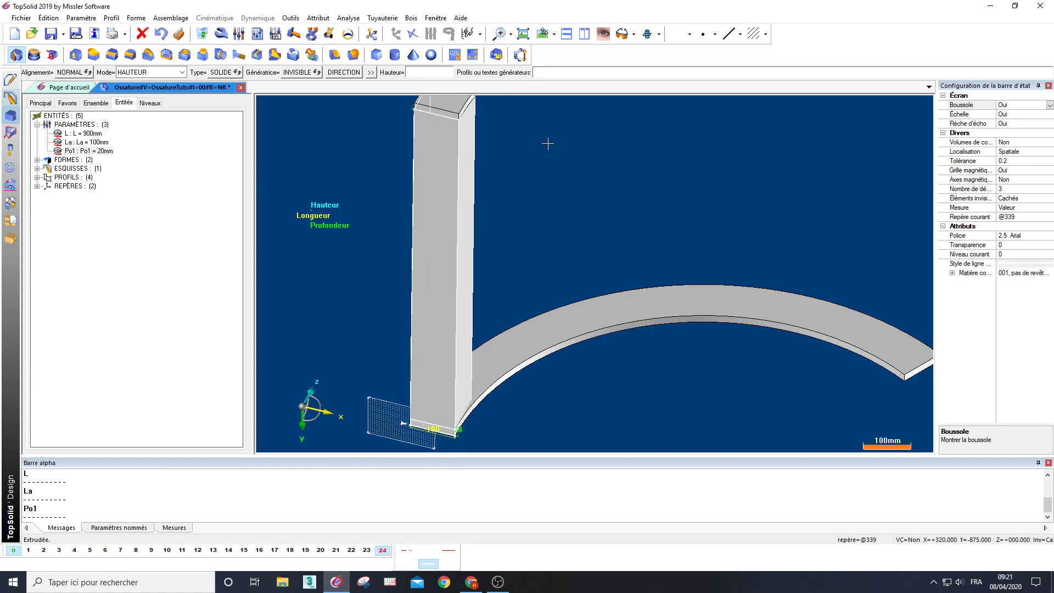
pyautogui.write('18')
pyautogui.press('Return')
pyautogui.scroll(-5, 547, 143)
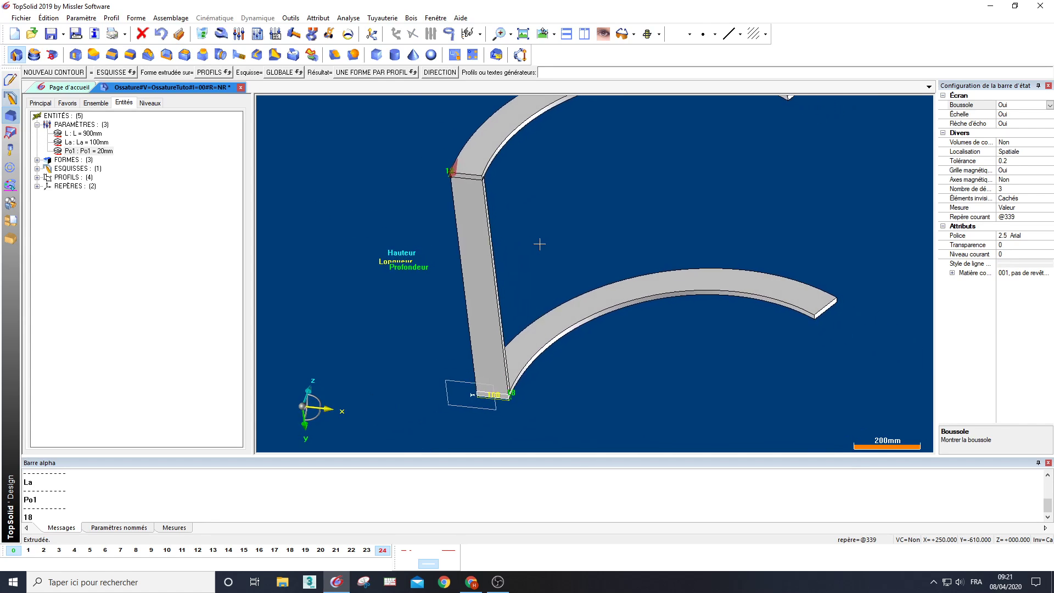
pyautogui.moveTo(535, 260); pyautogui.dragTo(476, 315, button='middle')
pyautogui.press('Escape')
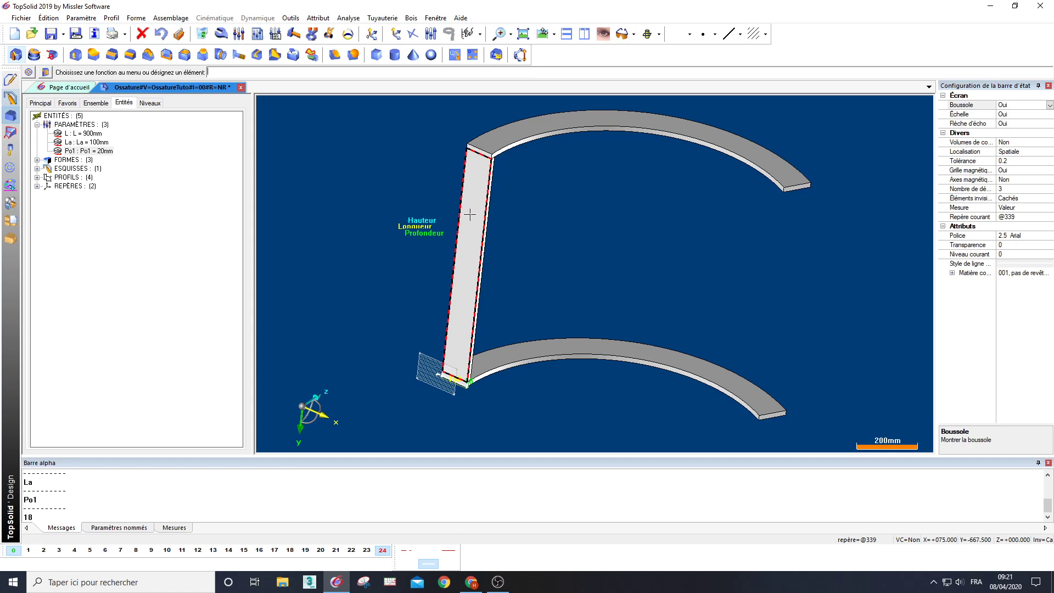
pyautogui.moveTo(487, 244); pyautogui.dragTo(473, 249, button='middle')
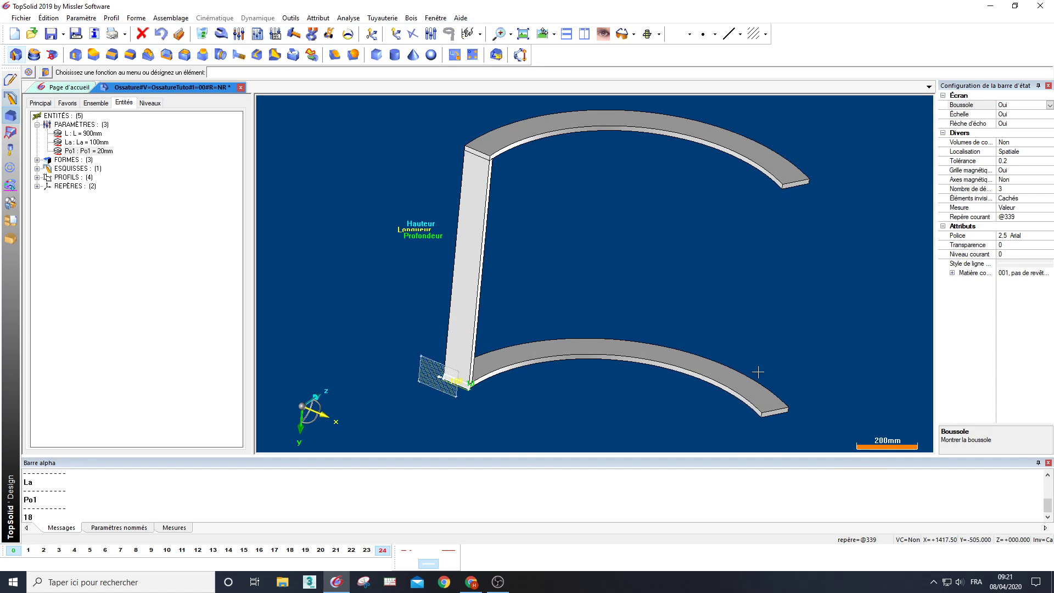
pyautogui.moveTo(757, 372); pyautogui.dragTo(713, 198, button='middle')
pyautogui.moveTo(555, 381); pyautogui.dragTo(549, 149, button='middle')
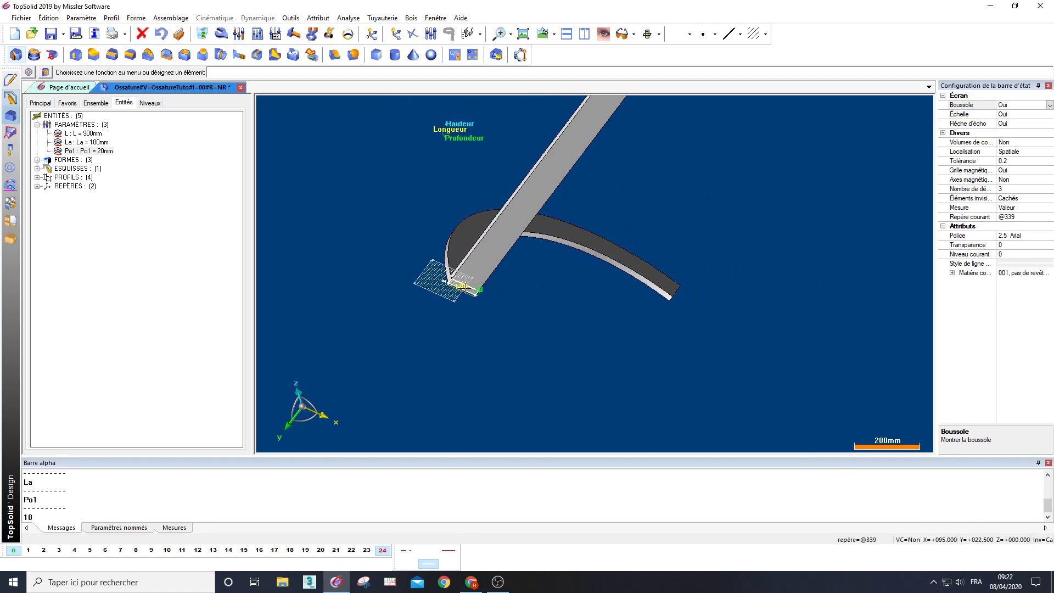
# Turn on the display of invisible elements around the curved rails and the upright
pyautogui.moveTo(477, 209); pyautogui.dragTo(516, 318, button='middle')
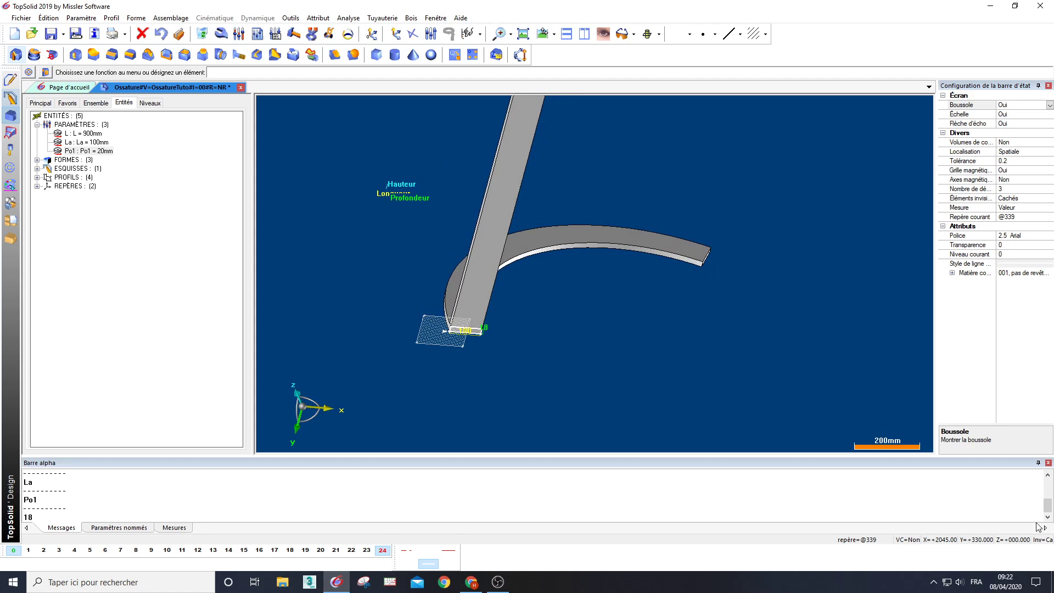
pyautogui.click(1049, 542)
pyautogui.moveTo(732, 420); pyautogui.dragTo(593, 329, button='middle')
pyautogui.scroll(2, 582, 225)
pyautogui.moveTo(578, 206); pyautogui.dragTo(574, 291, button='middle')
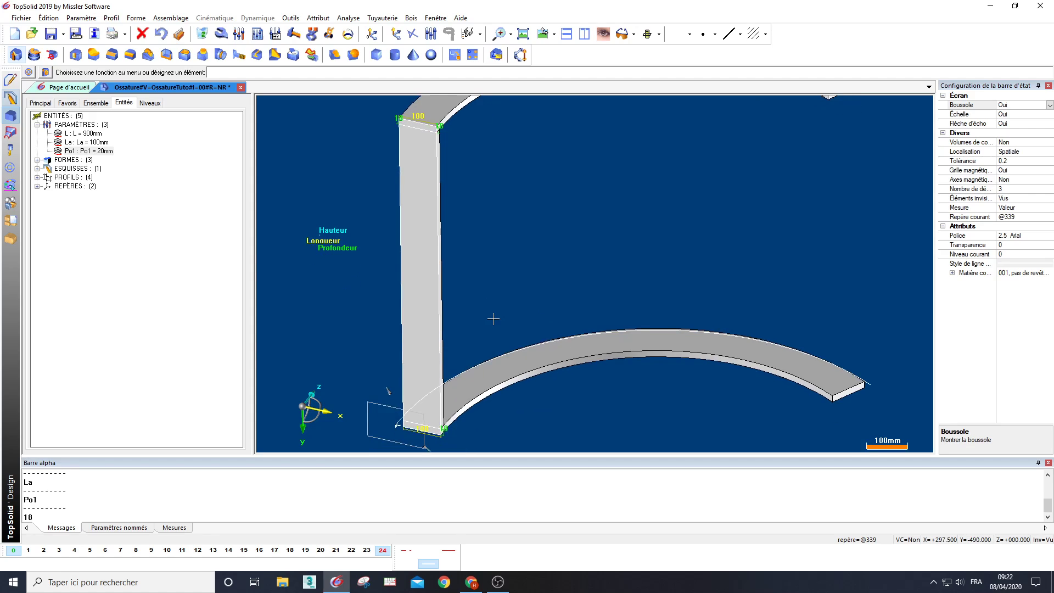
pyautogui.click(75, 21)
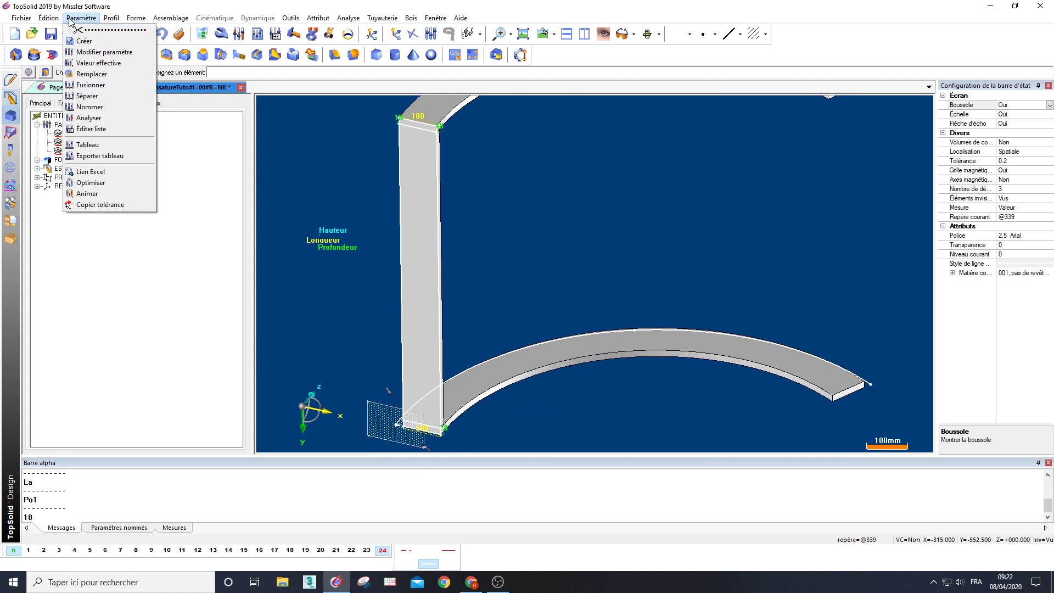
pyautogui.moveTo(57, 18)
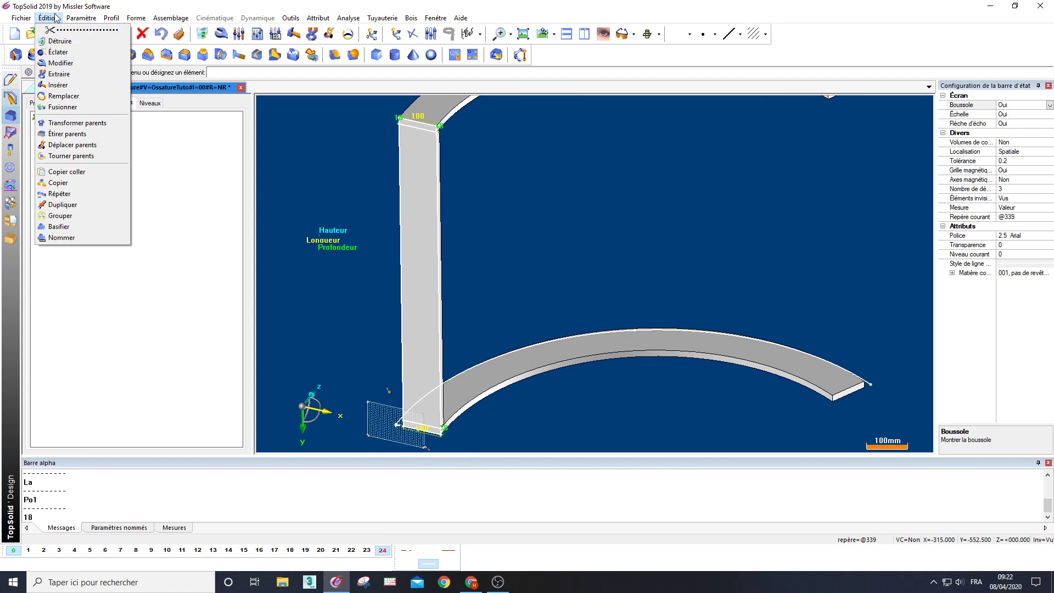
pyautogui.click(75, 195)
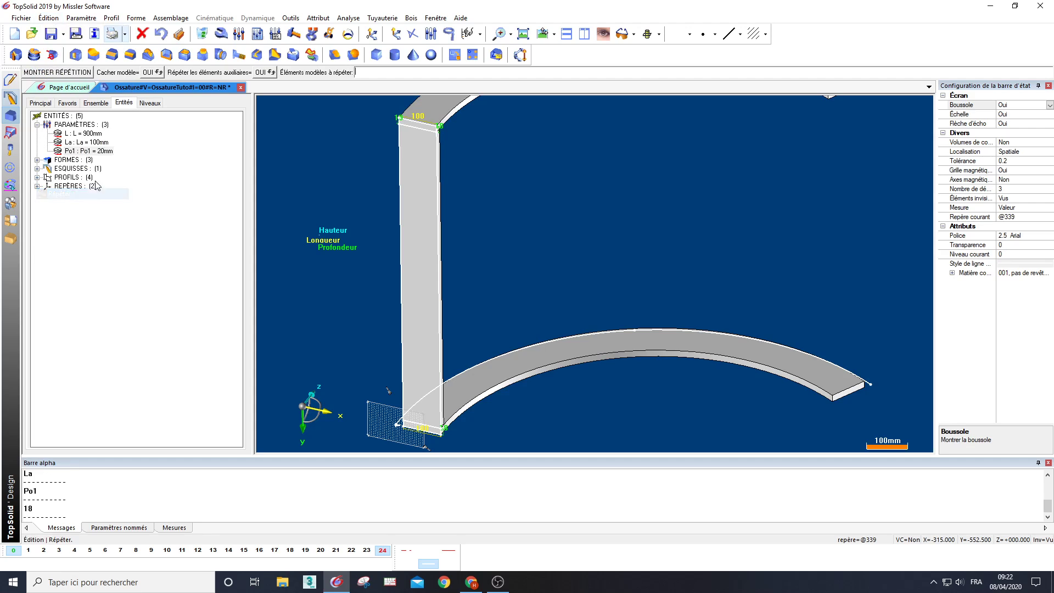
pyautogui.click(424, 205)
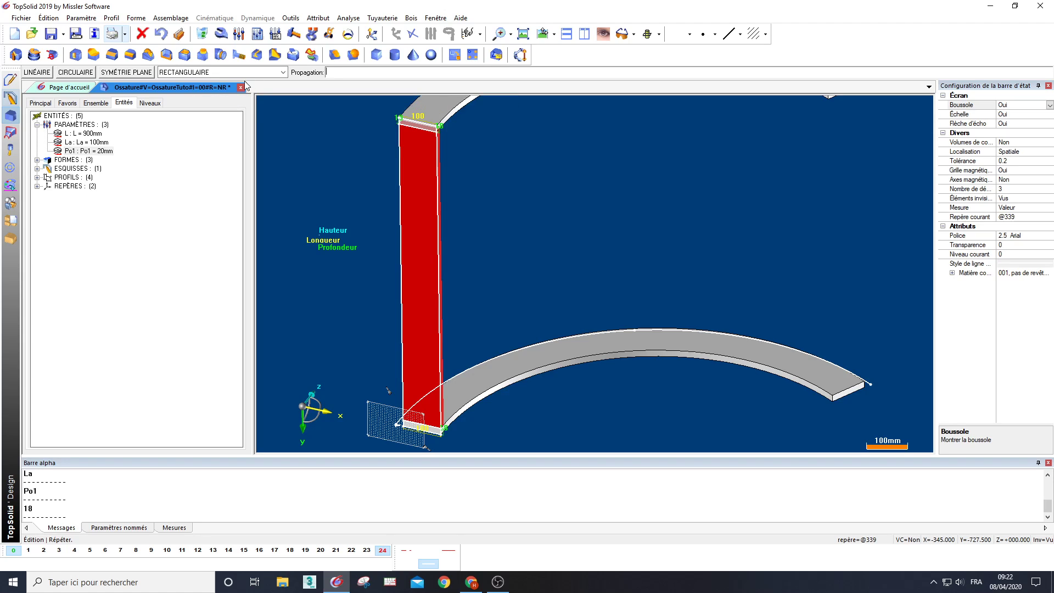
pyautogui.press('Escape')
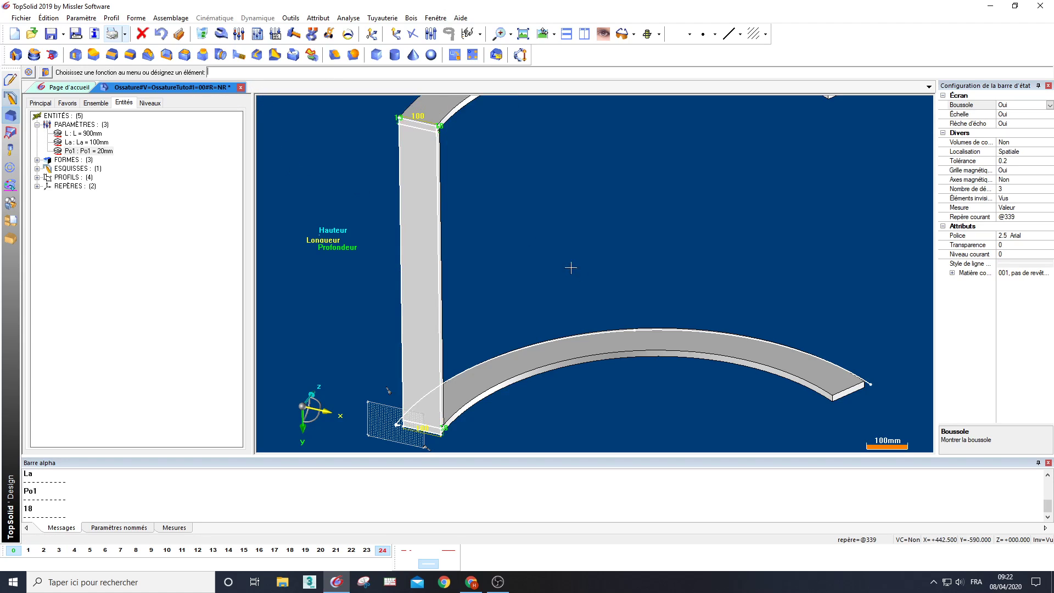
# Save the document and define the lower curved rail as a part named Oss_Bas, with its own grain setting of no grain direction
pyautogui.scroll(-2, 562, 277)
pyautogui.click(51, 33)
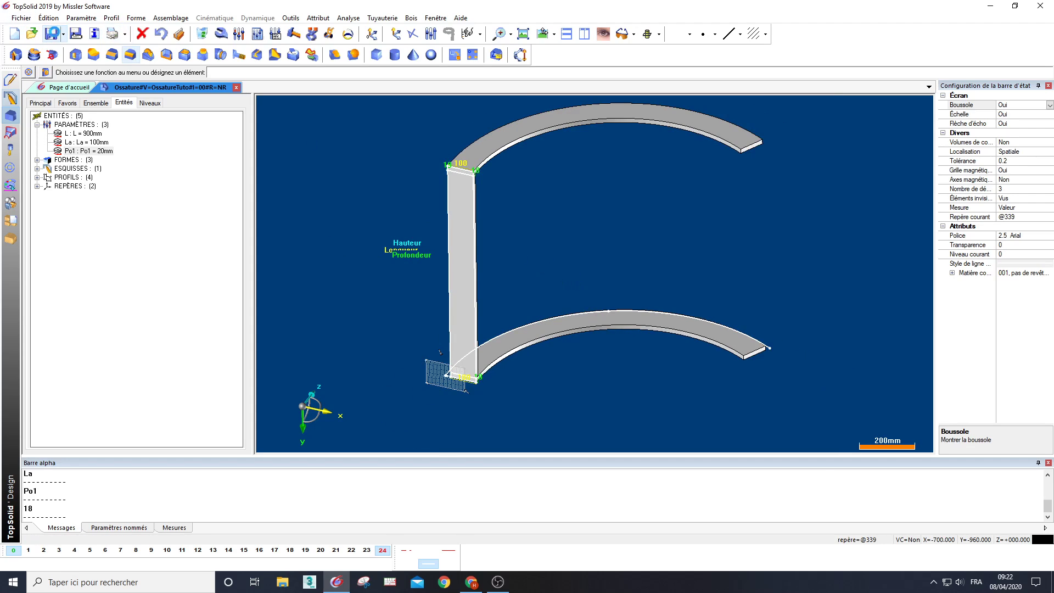
pyautogui.click(11, 220)
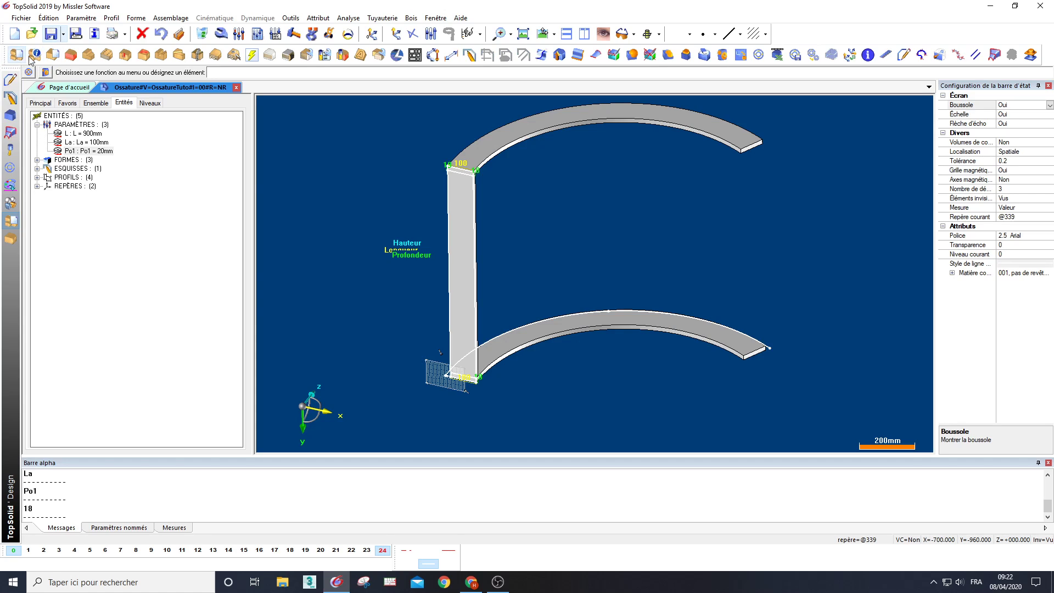
pyautogui.click(53, 59)
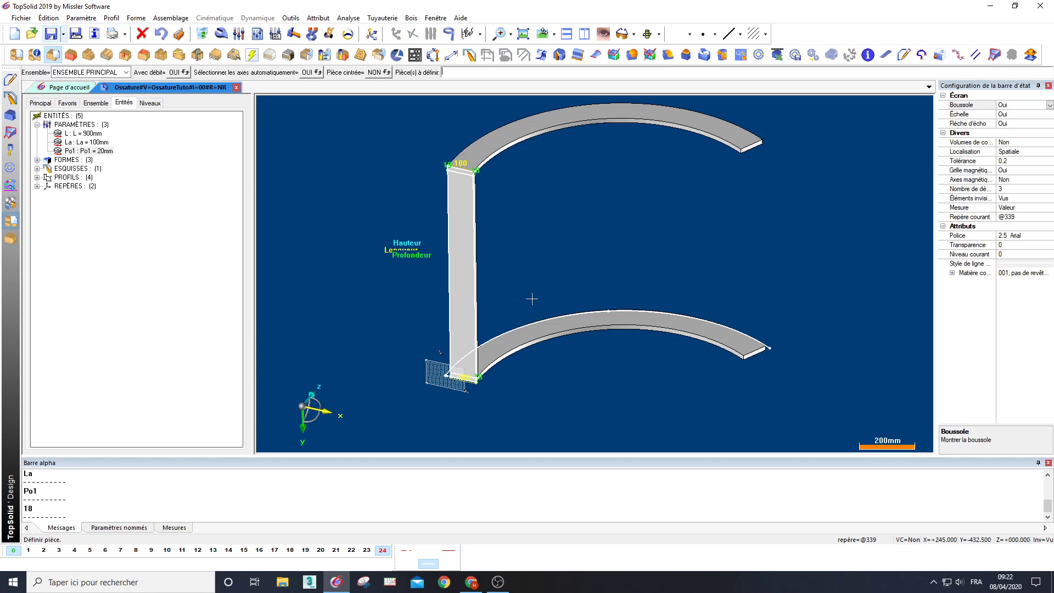
pyautogui.click(549, 325)
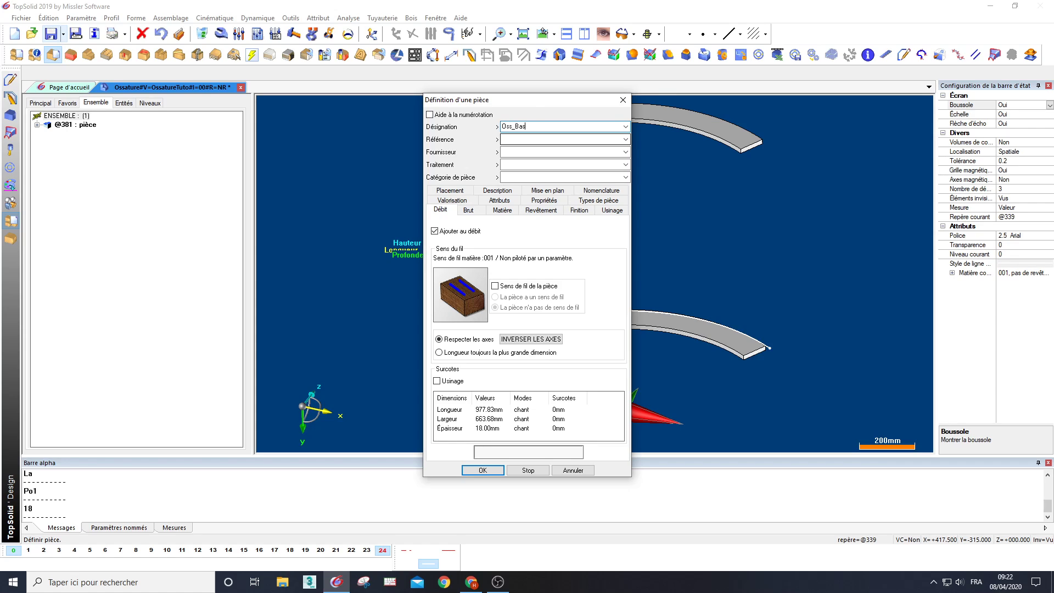
pyautogui.click(496, 287)
pyautogui.click(496, 286)
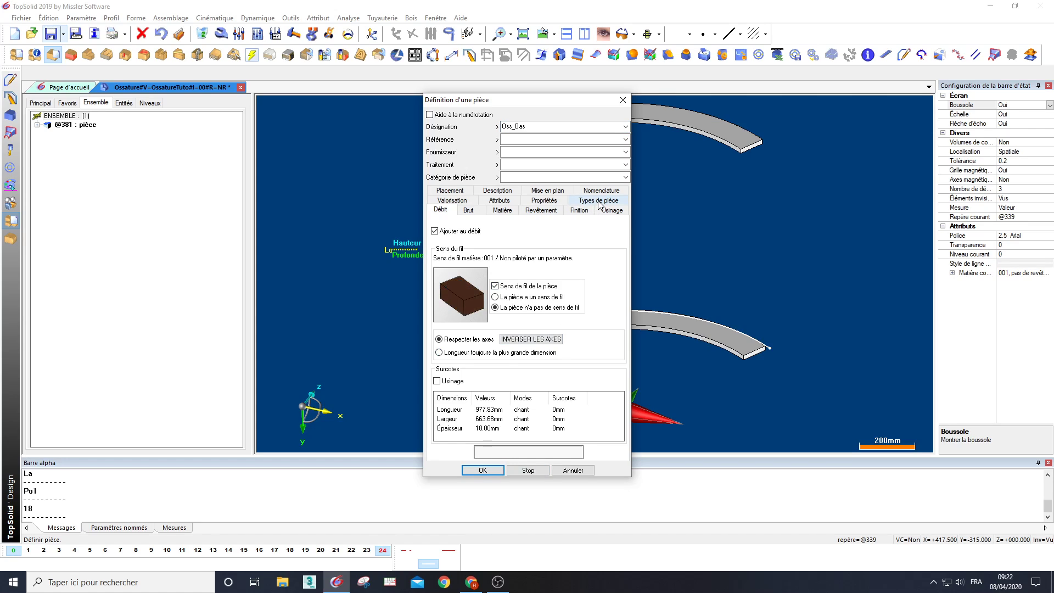
# Set the length and width allowances of Oss_Bas to additional mode (additionnel) with 10 mm each
pyautogui.click(521, 410)
pyautogui.click(527, 411)
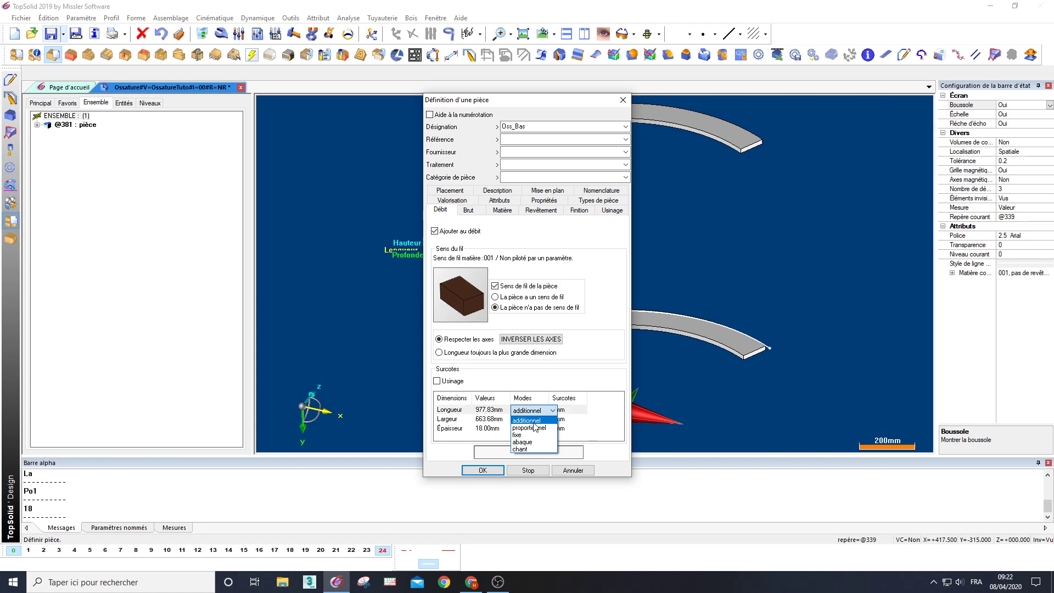
pyautogui.click(534, 422)
pyautogui.click(535, 420)
pyautogui.click(535, 420)
pyautogui.click(535, 420)
pyautogui.click(537, 429)
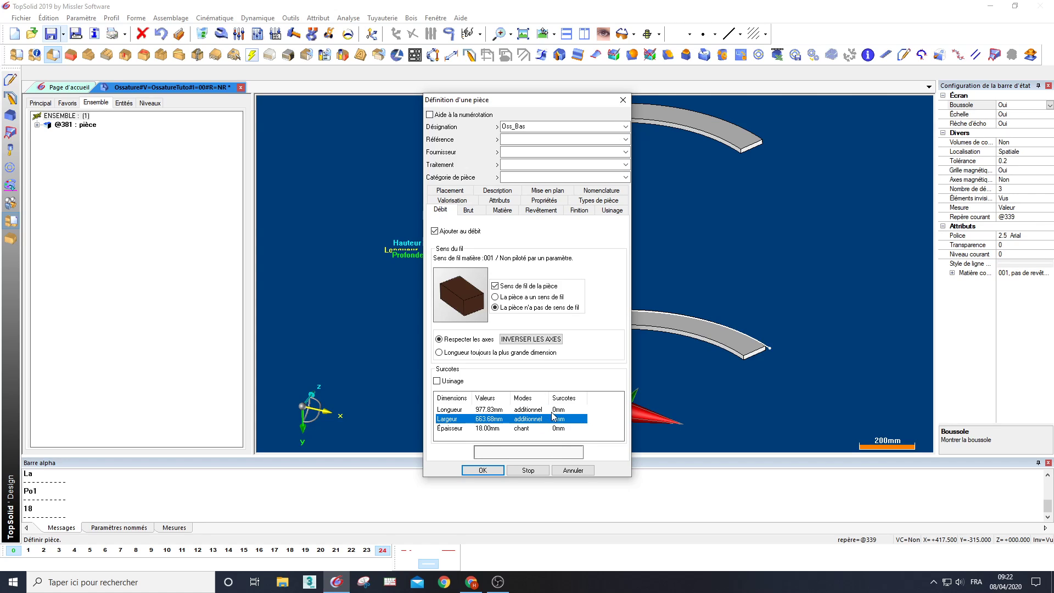
pyautogui.click(557, 409)
pyautogui.write('10')
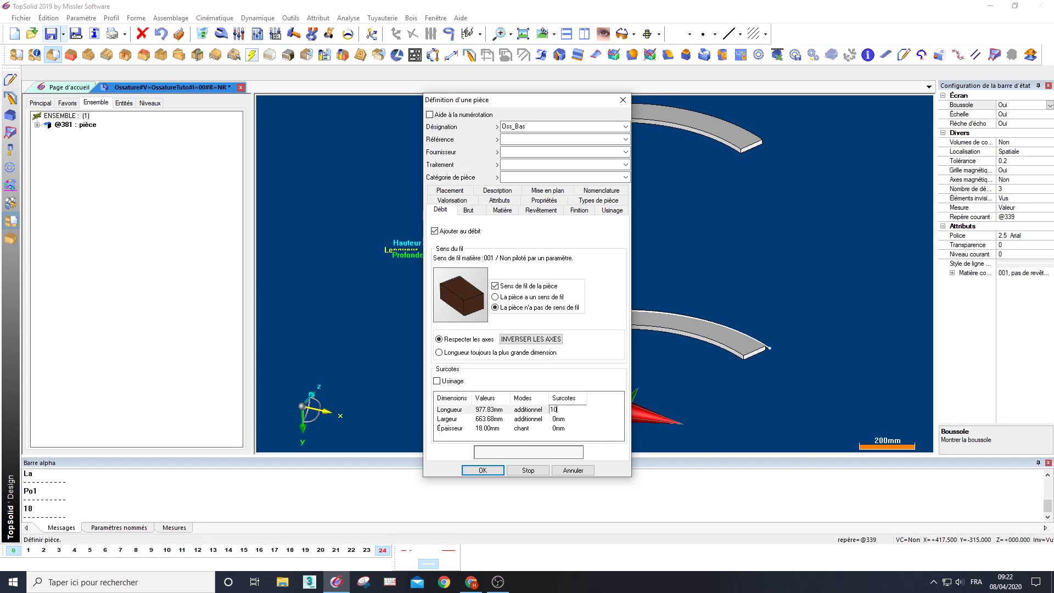
pyautogui.press('Return')
pyautogui.click(574, 418)
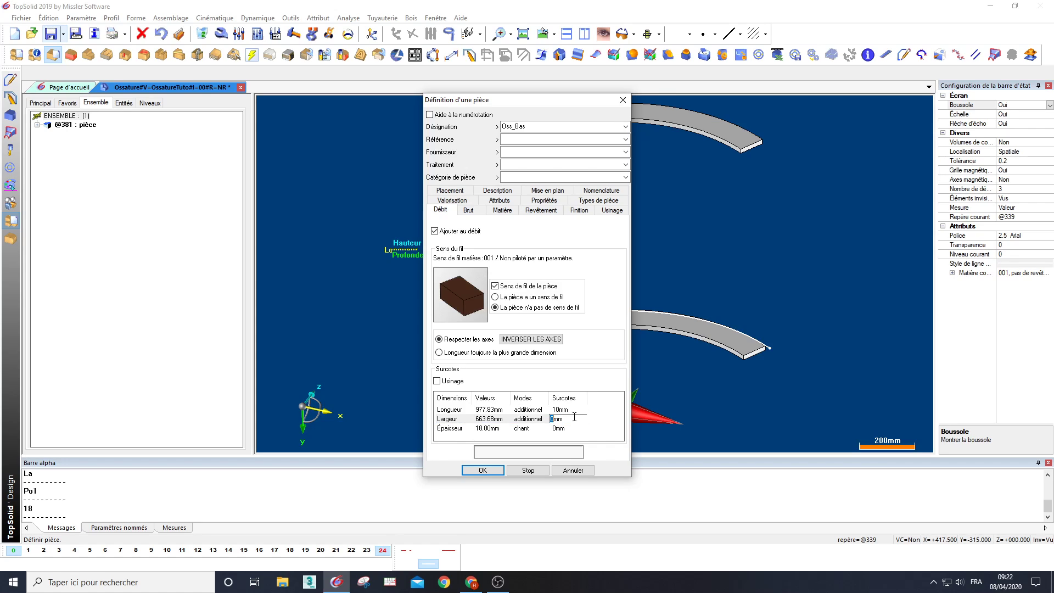
pyautogui.press('Return')
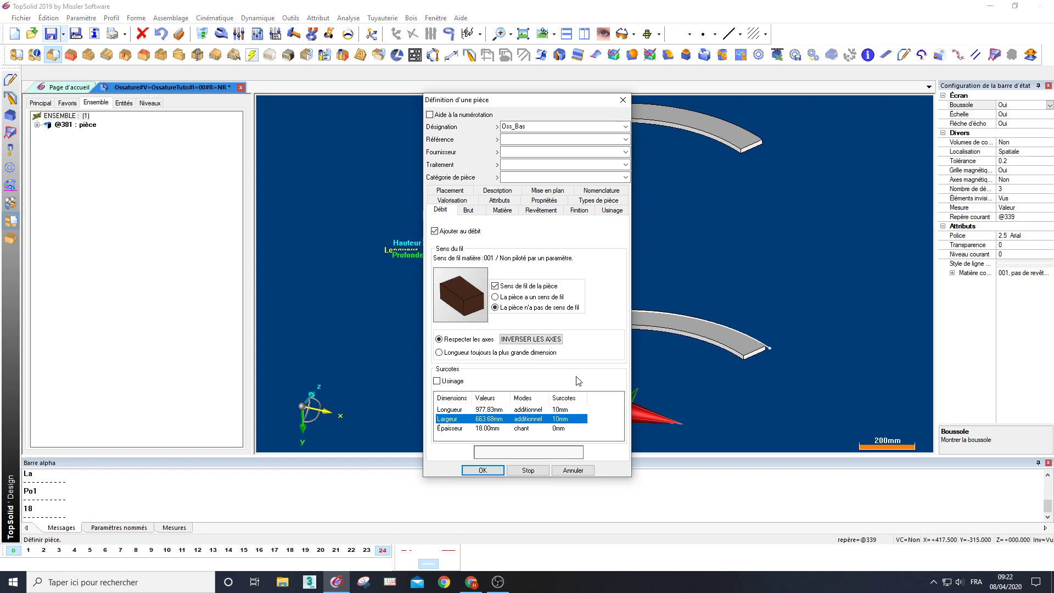
# Assign the part types PieceSC and Panneaux to Oss_Bas and complete its definition
pyautogui.click(597, 202)
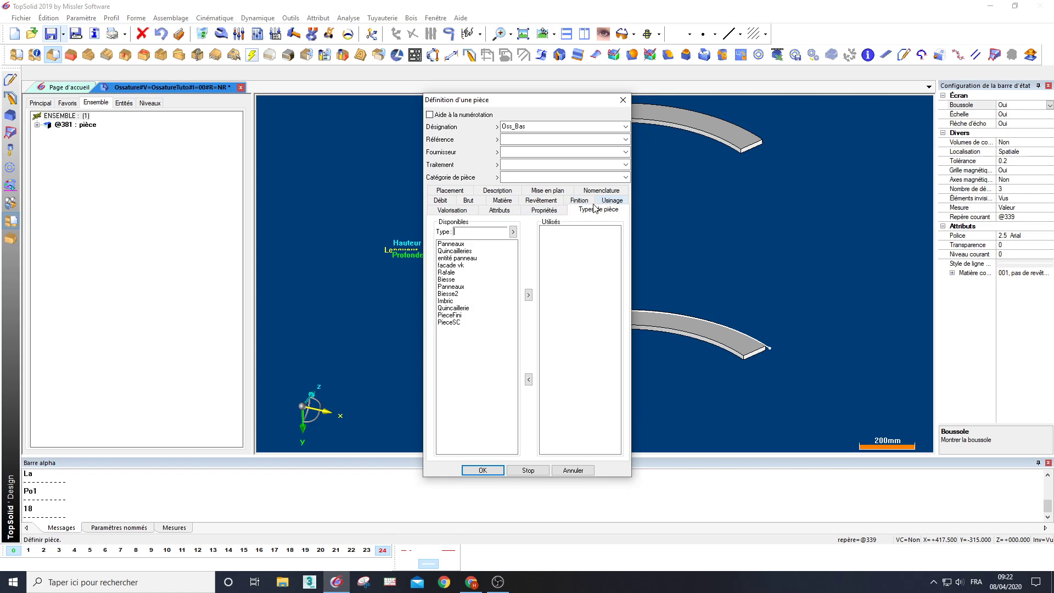
pyautogui.click(449, 323)
pyautogui.click(528, 297)
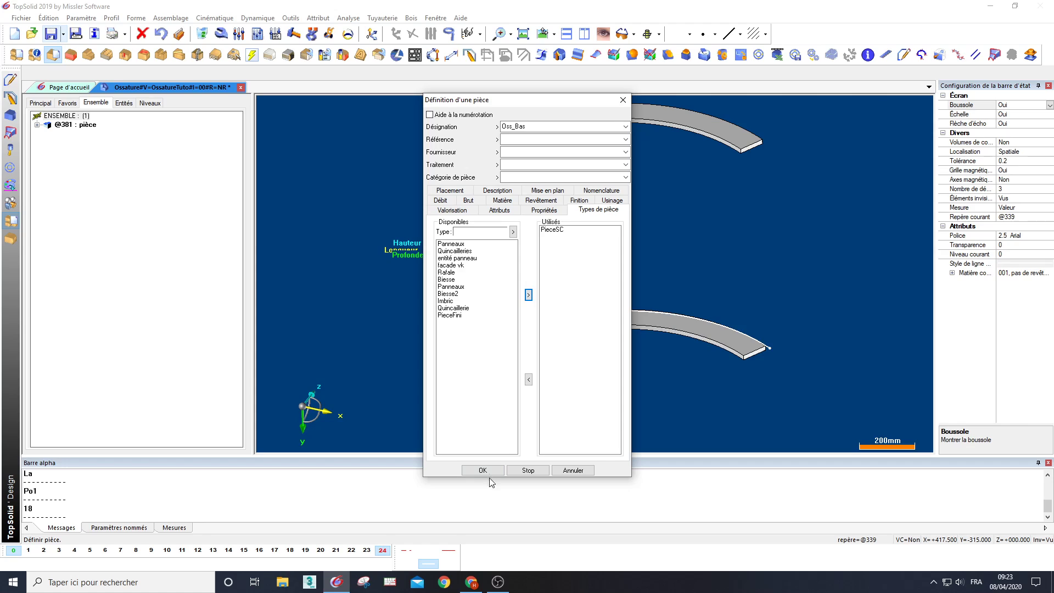
pyautogui.click(451, 243)
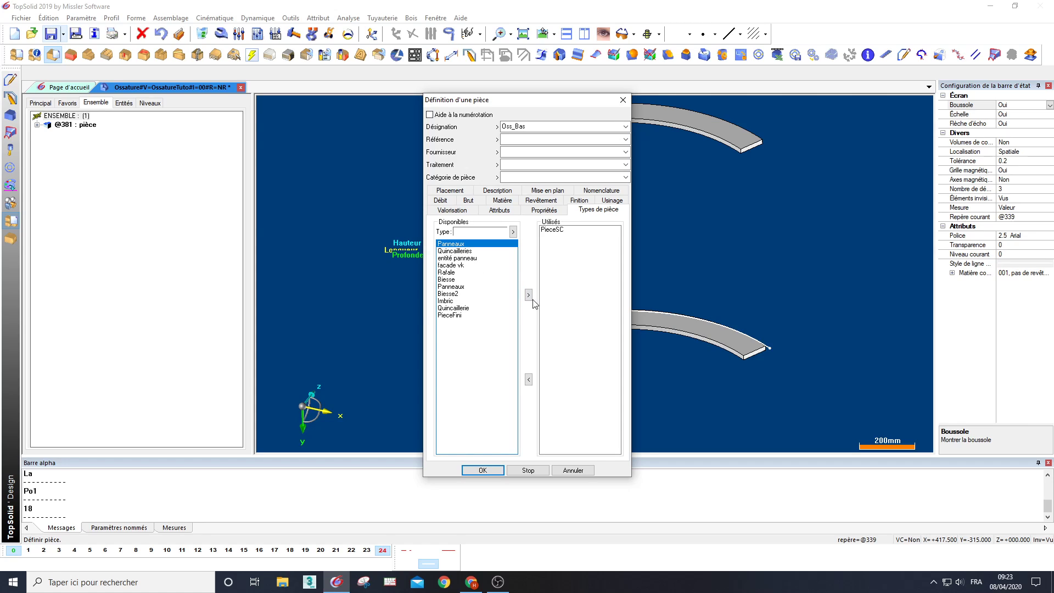
pyautogui.click(529, 295)
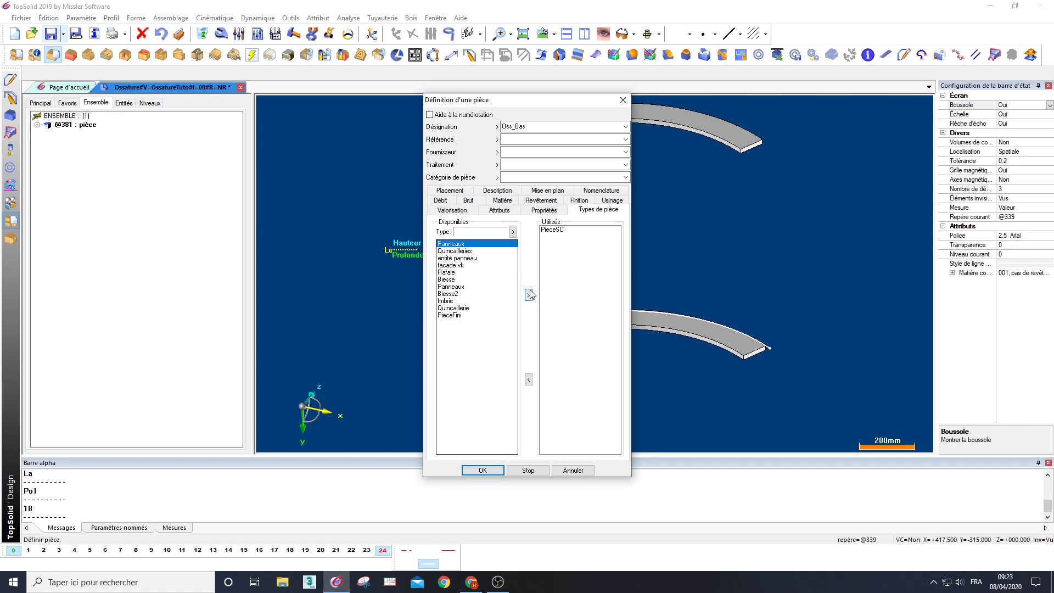
pyautogui.click(482, 470)
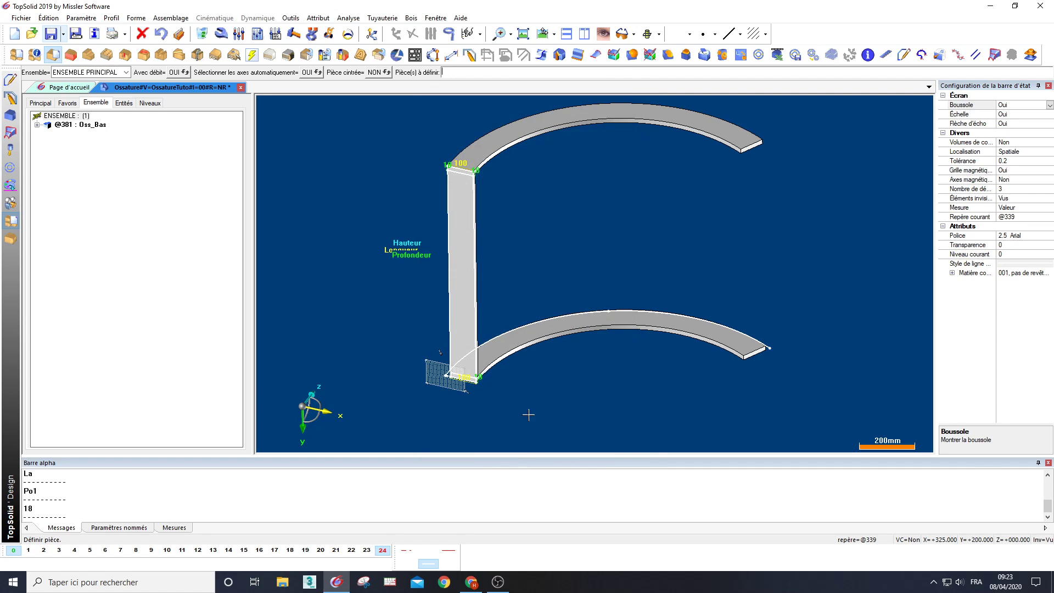
# Define the upper curved rail as a part named Oss_Haut, with its own grain setting of no grain direction
pyautogui.click(543, 191)
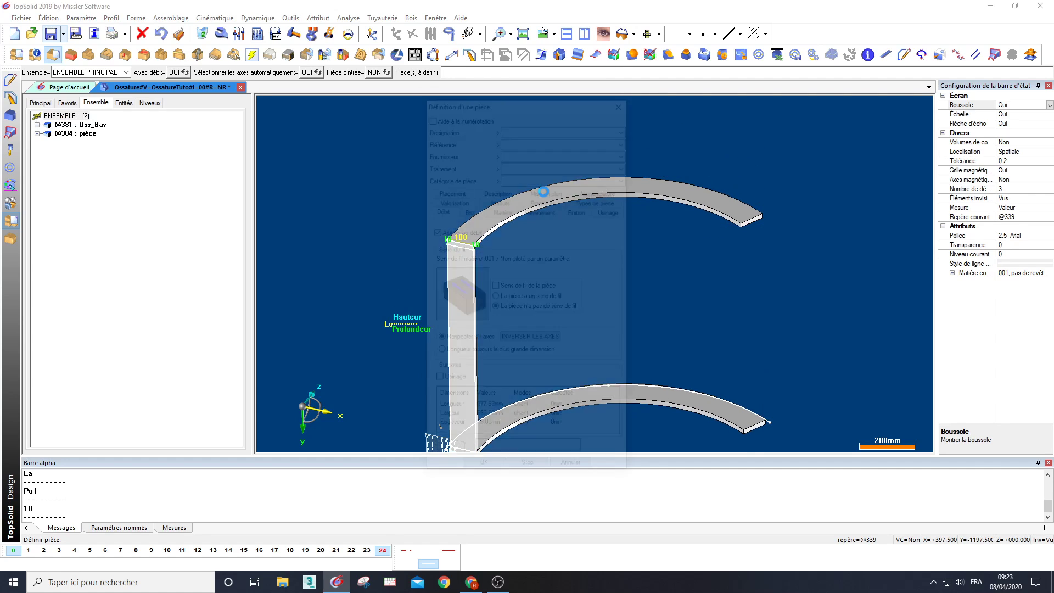
pyautogui.write('Oss_Haut')
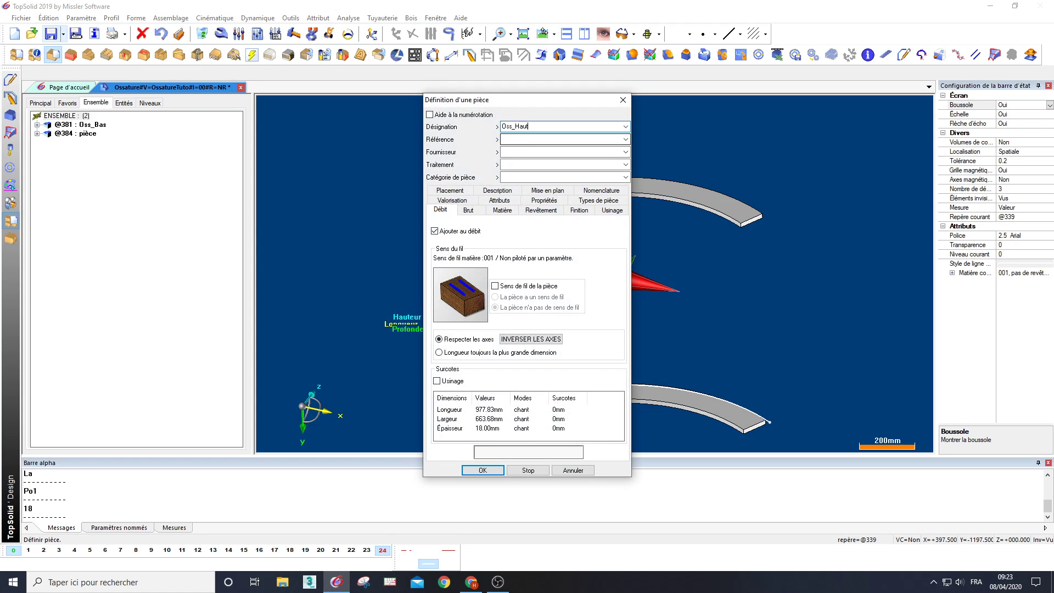
pyautogui.click(495, 286)
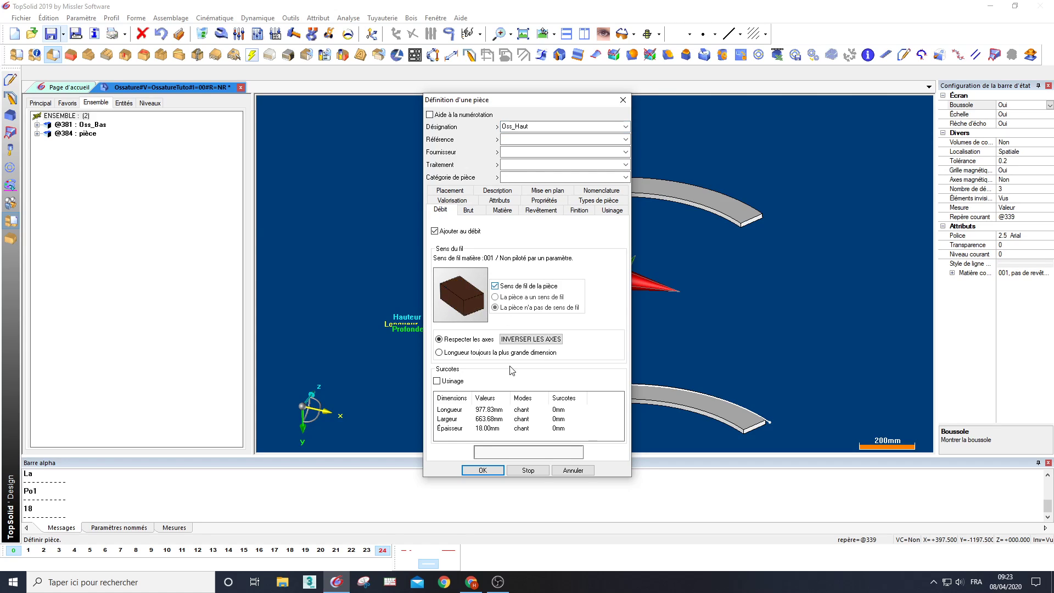
# Set the length and width allowances of Oss_Haut to additional mode (additionnel) with 10 mm each
pyautogui.click(522, 410)
pyautogui.click(527, 419)
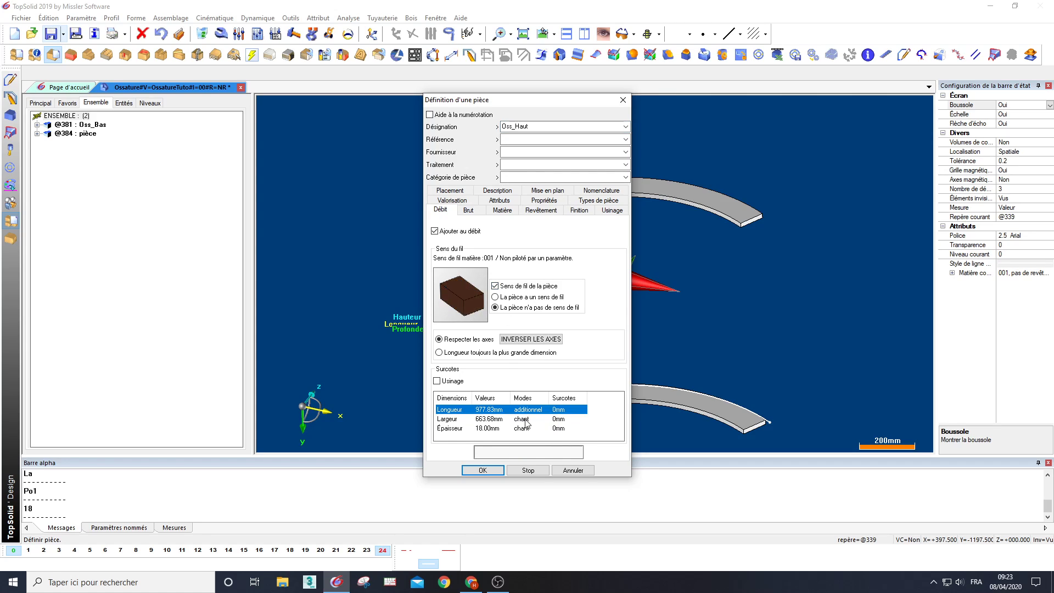
pyautogui.click(528, 420)
pyautogui.click(527, 421)
pyautogui.click(565, 410)
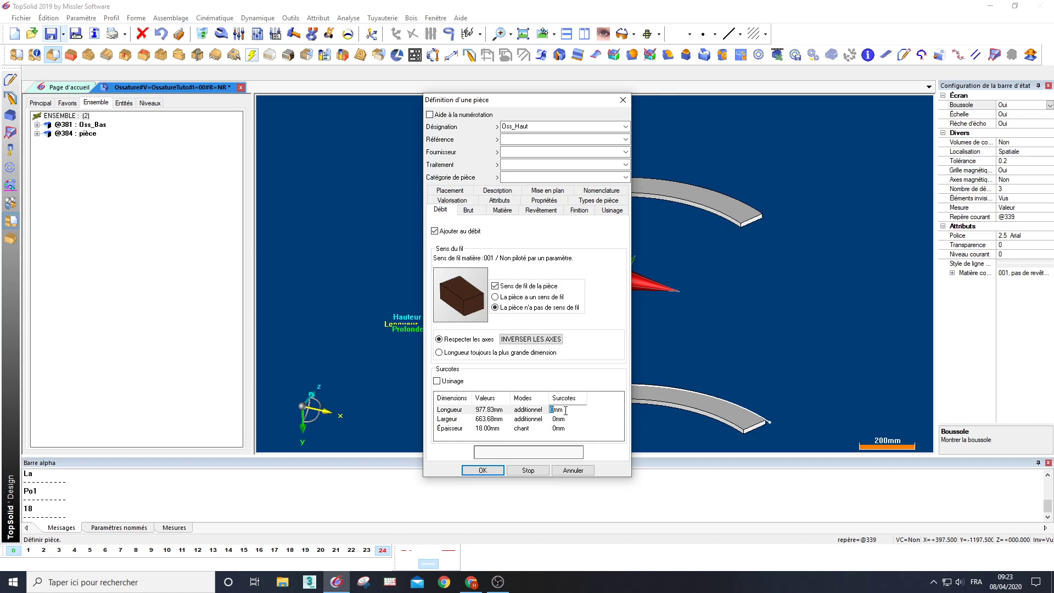
pyautogui.write('10')
pyautogui.click(557, 419)
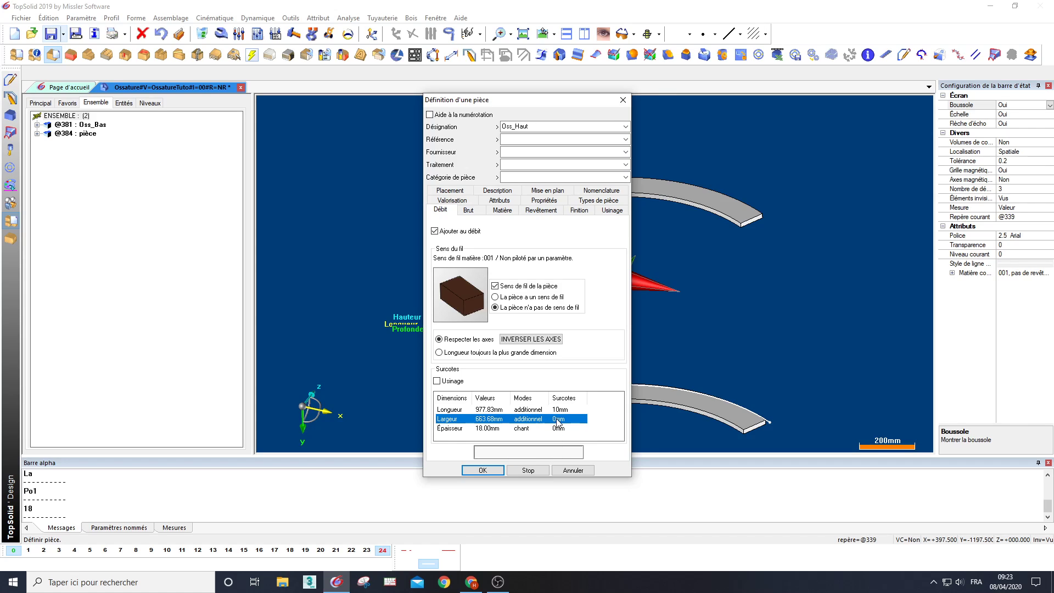
pyautogui.press('Return')
# Assign the part types Panneaux and PieceSC to Oss_Haut and complete its definition
pyautogui.click(598, 200)
pyautogui.click(453, 244)
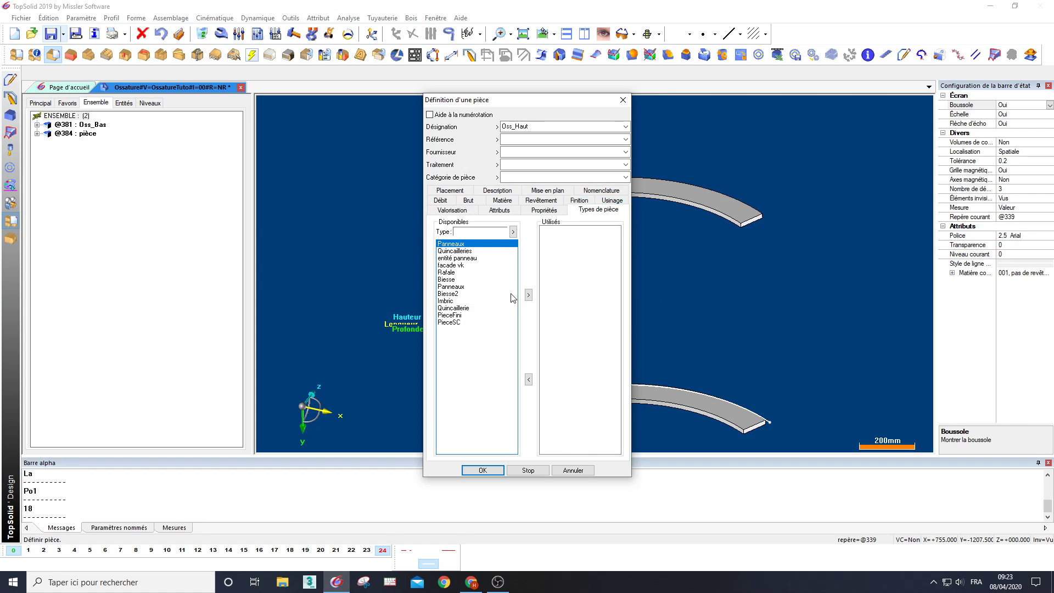
pyautogui.click(528, 295)
pyautogui.click(449, 315)
pyautogui.click(529, 295)
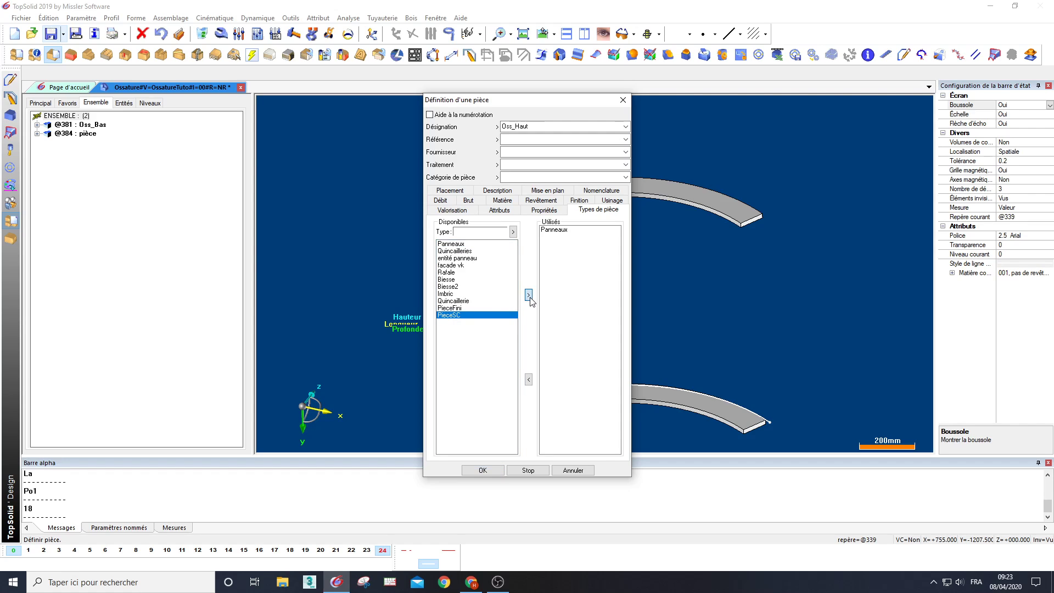
pyautogui.click(482, 471)
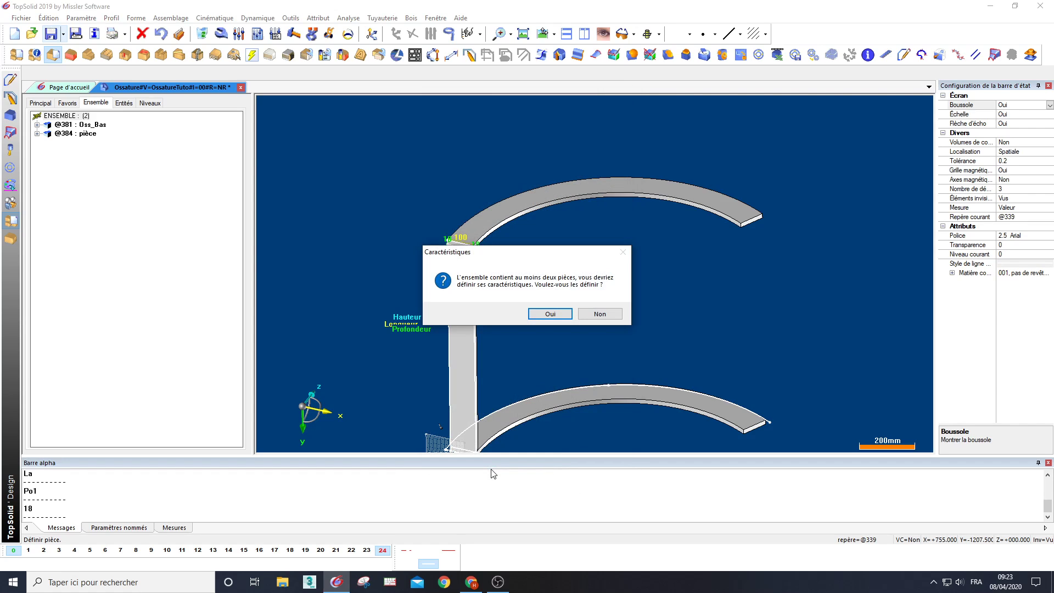
# Define the assembly's characteristics, giving it the designation OssatureSur Ligne as a sub-assembly
pyautogui.click(550, 313)
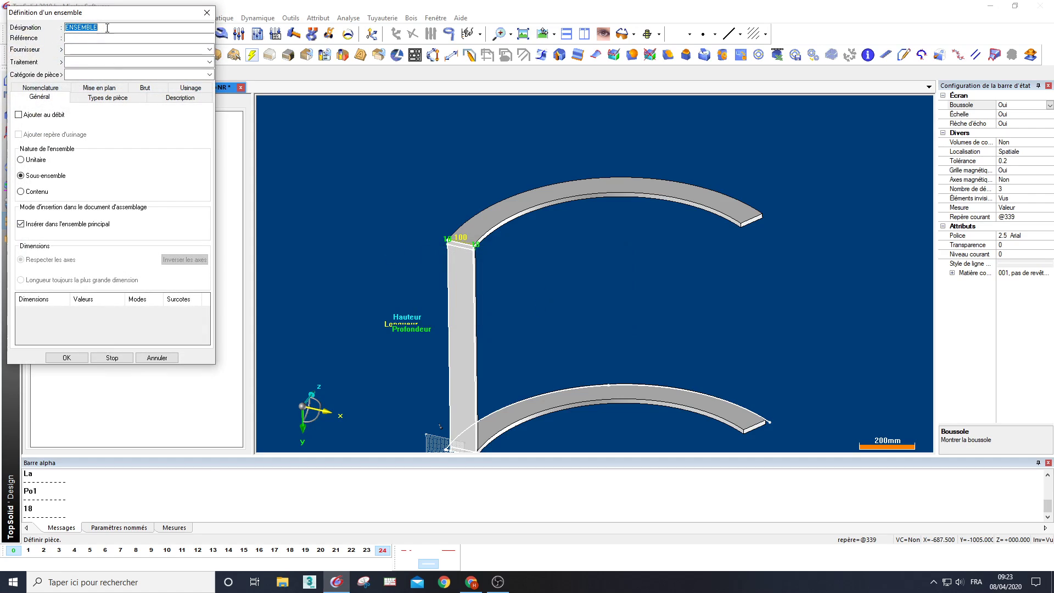
pyautogui.write('0')
pyautogui.write('ssatureSur')
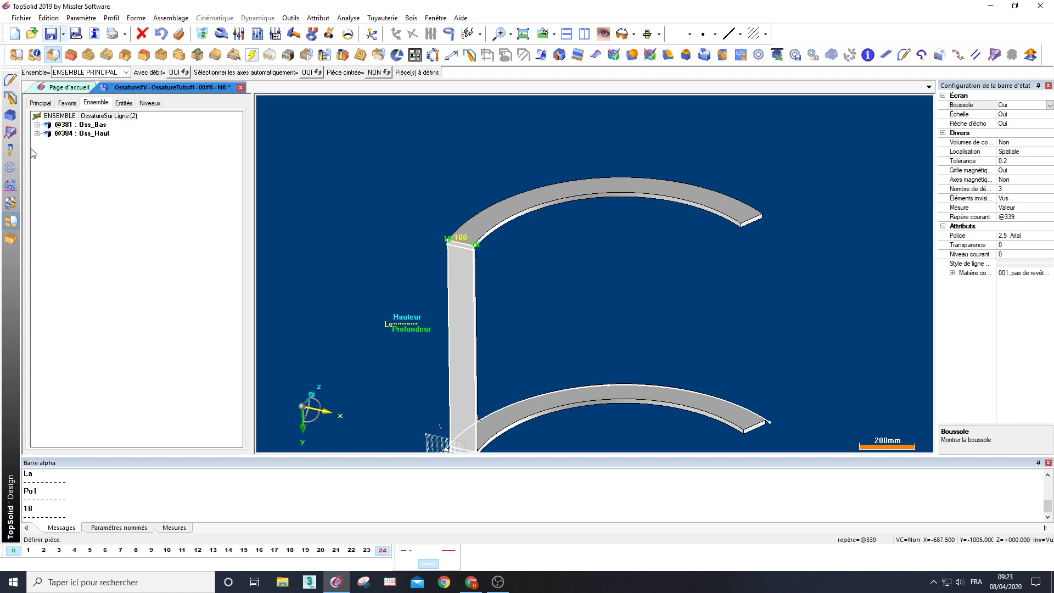
# Define the upright as a part named Sep with its own grain setting of no grain direction, and assign the part types Panneaux and PieceFini
pyautogui.click(459, 296)
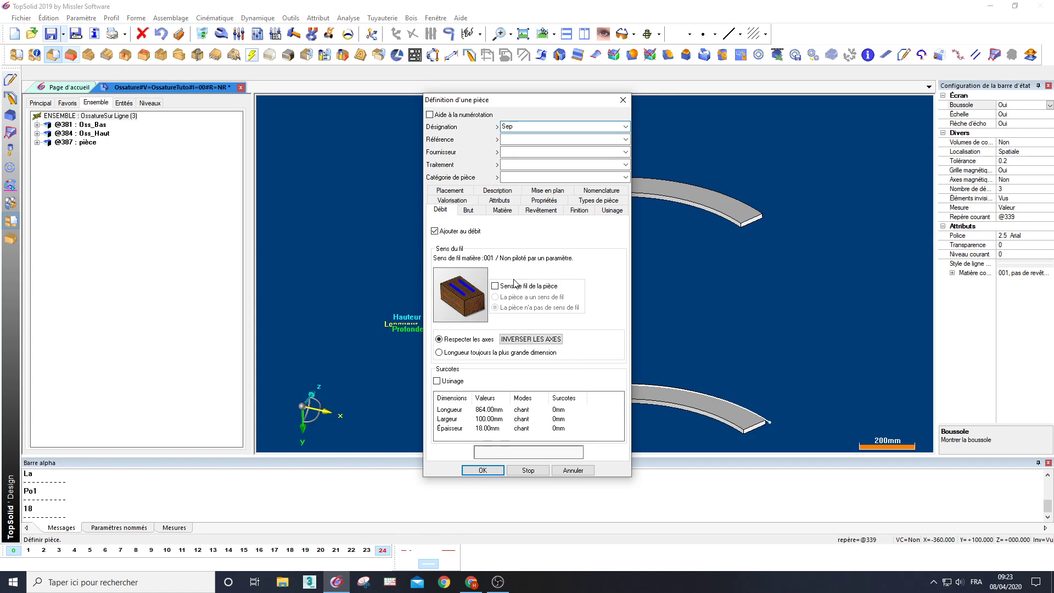
pyautogui.click(495, 286)
pyautogui.click(612, 201)
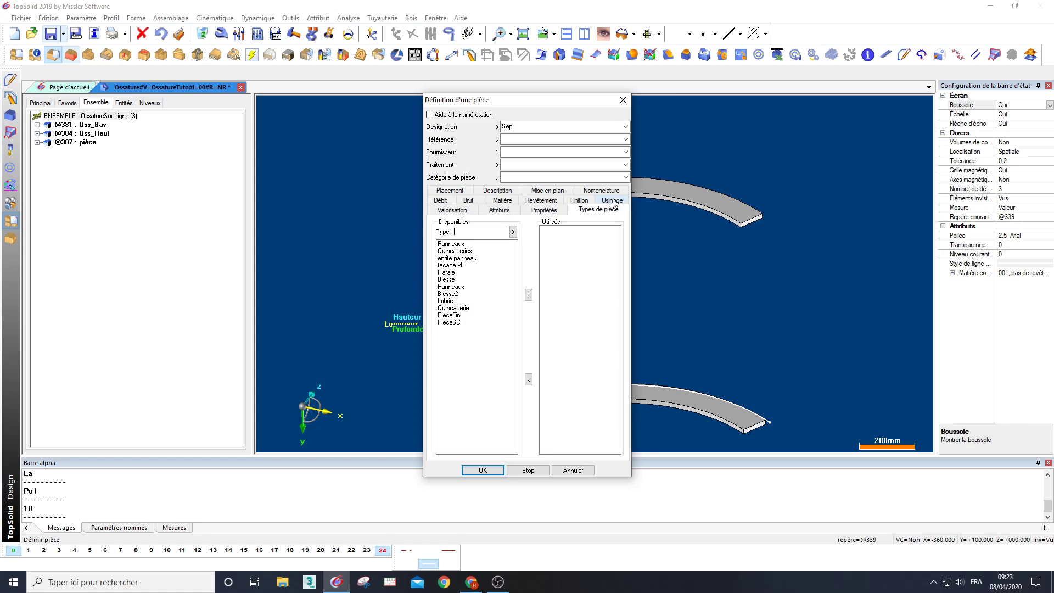
pyautogui.click(528, 295)
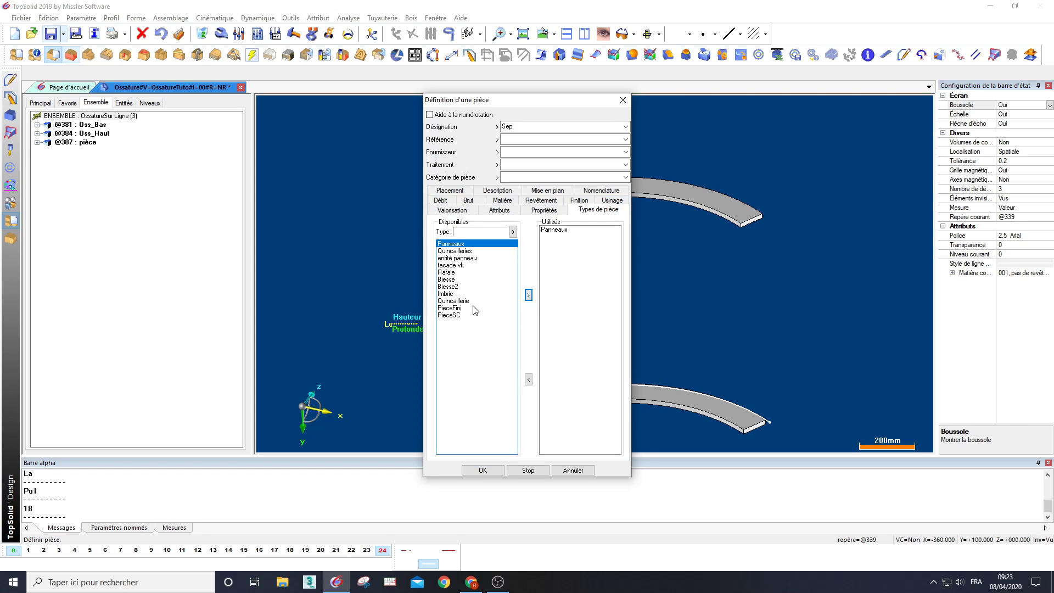
pyautogui.click(530, 297)
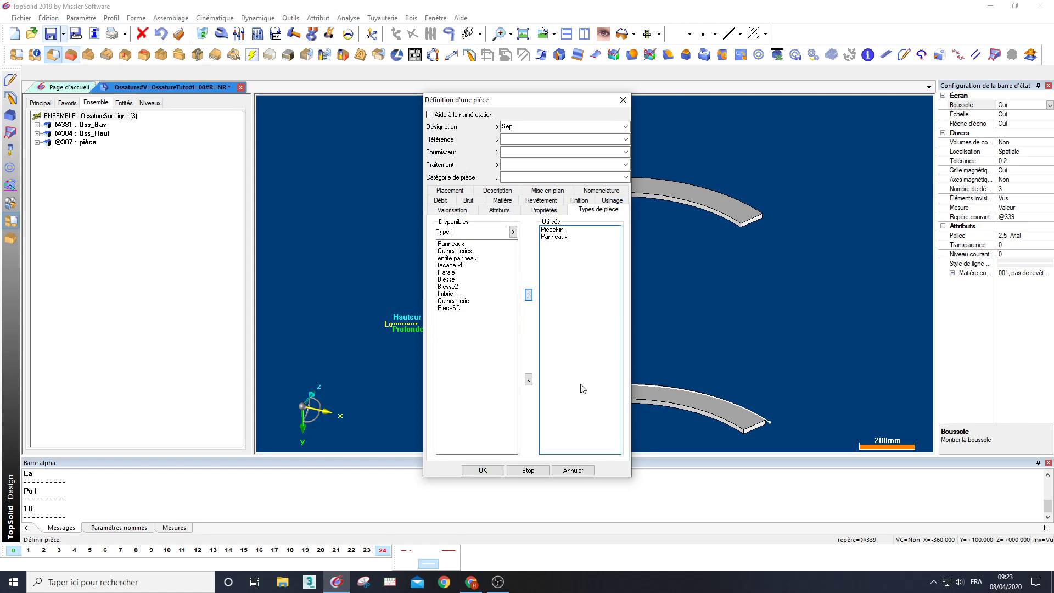
pyautogui.click(483, 470)
# Examine the upright and the two curved rails from several angles
pyautogui.moveTo(569, 374); pyautogui.dragTo(574, 262, button='middle')
pyautogui.scroll(-1, 573, 262)
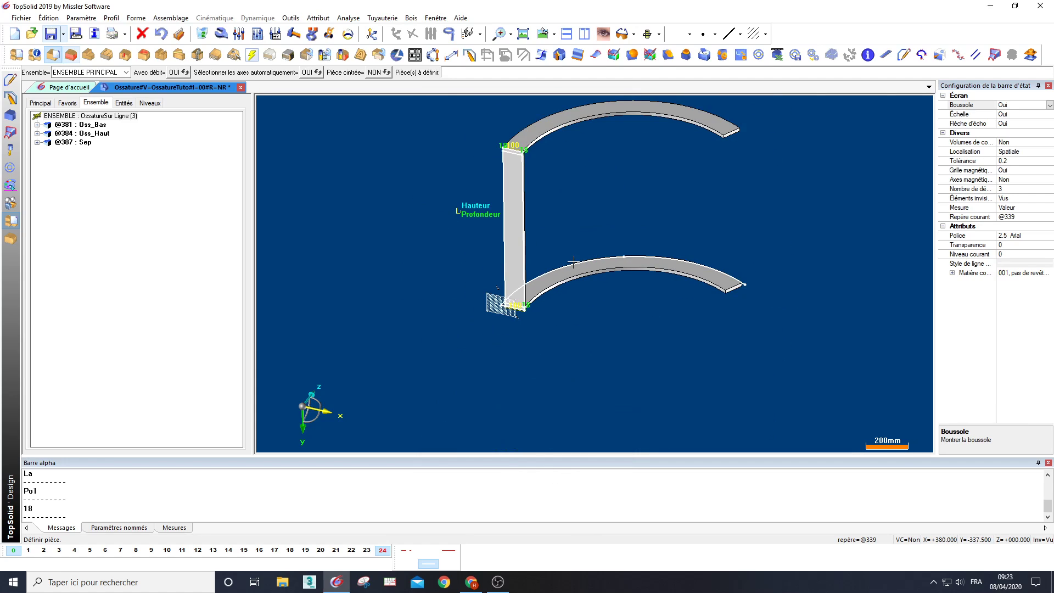
pyautogui.press('Up')
pyautogui.press('Up')
pyautogui.press('Up')
pyautogui.press('Up')
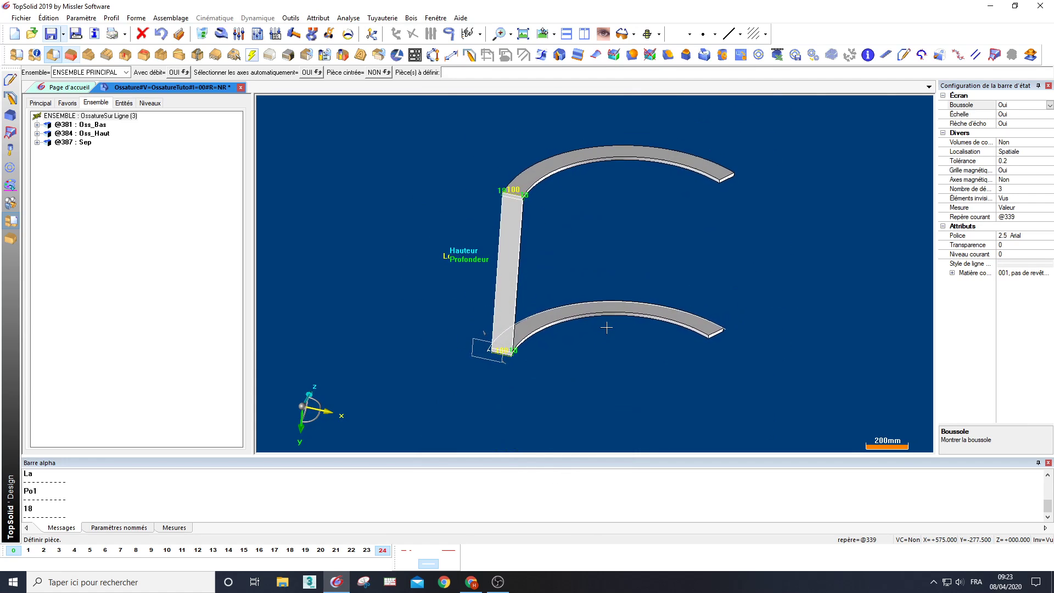
pyautogui.press('Down')
pyautogui.press('Down')
pyautogui.press('Down')
pyautogui.press('Down')
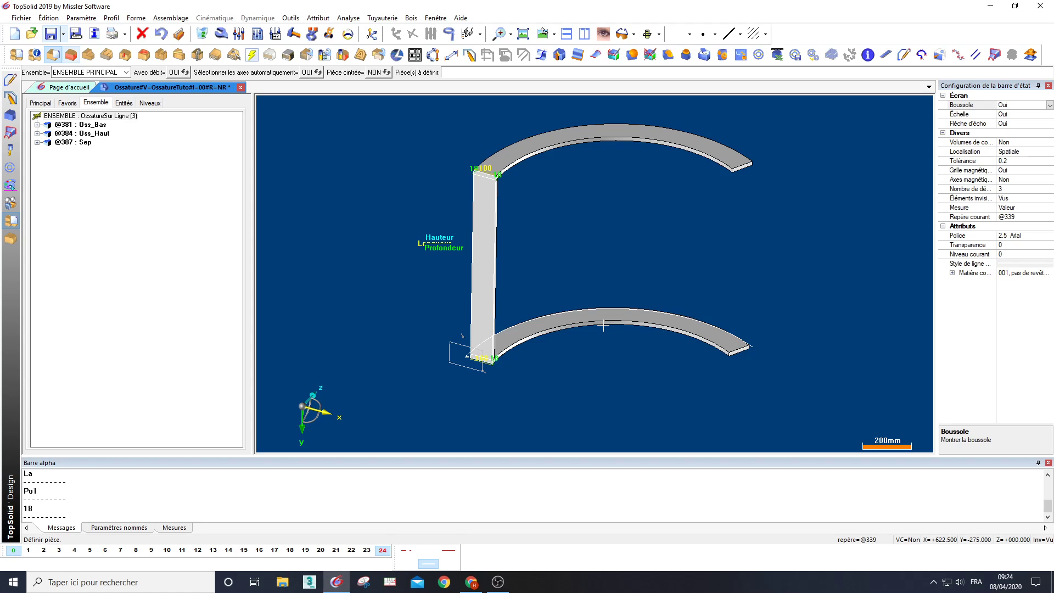
# Repeat the Sep upright along a profile (SUR PROFIL), using the guide curve on the lower rail near its start
pyautogui.click(48, 18)
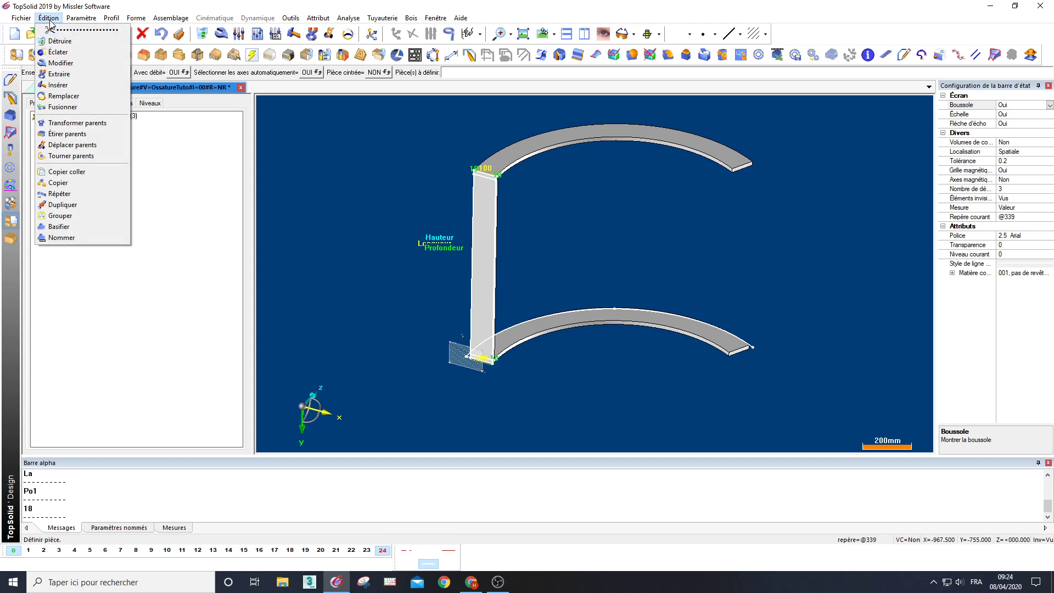
pyautogui.click(61, 194)
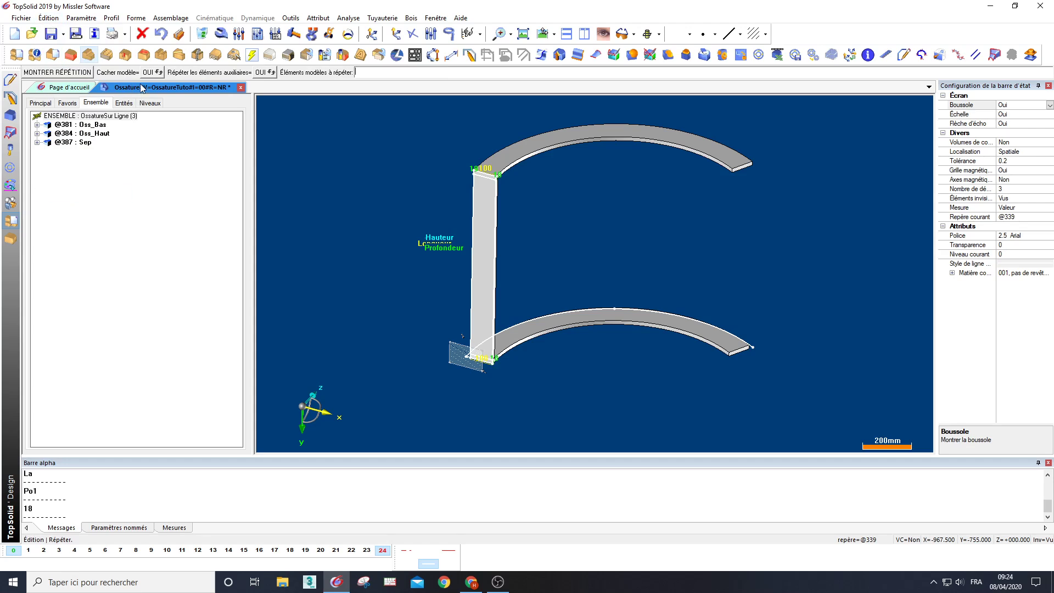
pyautogui.click(485, 234)
pyautogui.middleClick(485, 233)
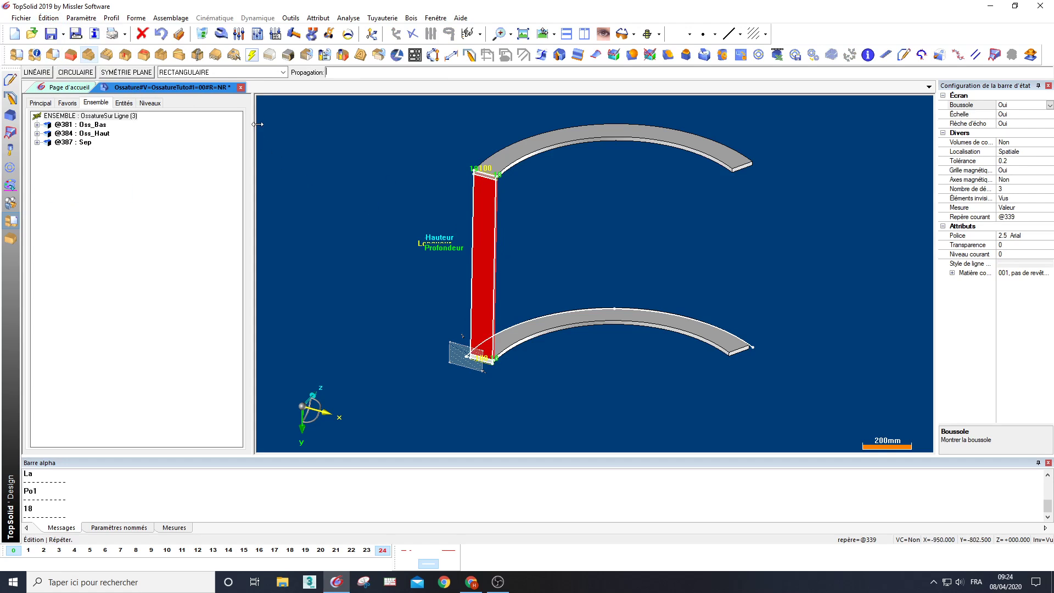
pyautogui.click(206, 74)
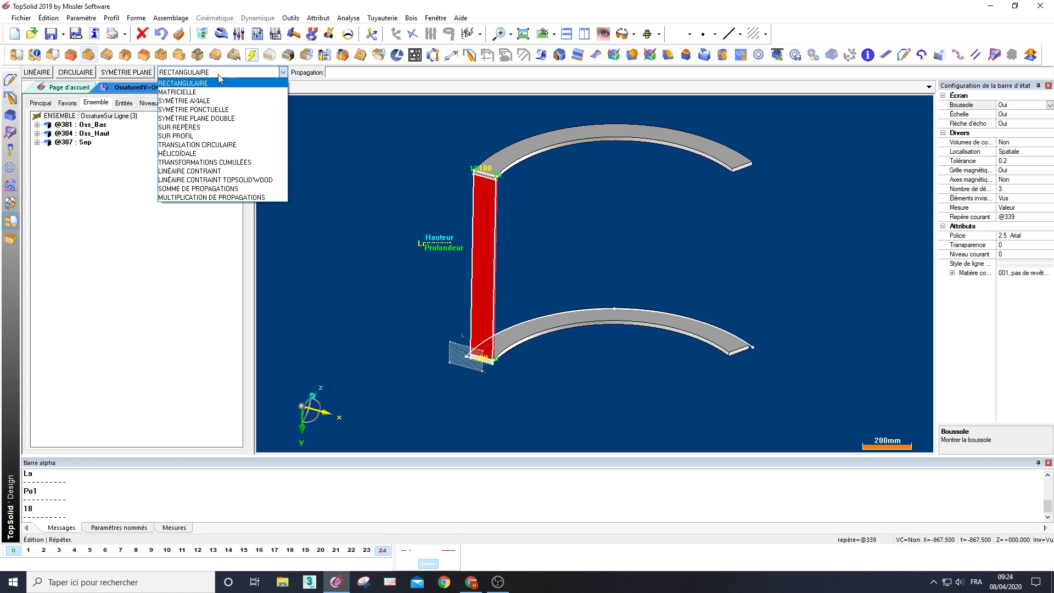
pyautogui.click(202, 136)
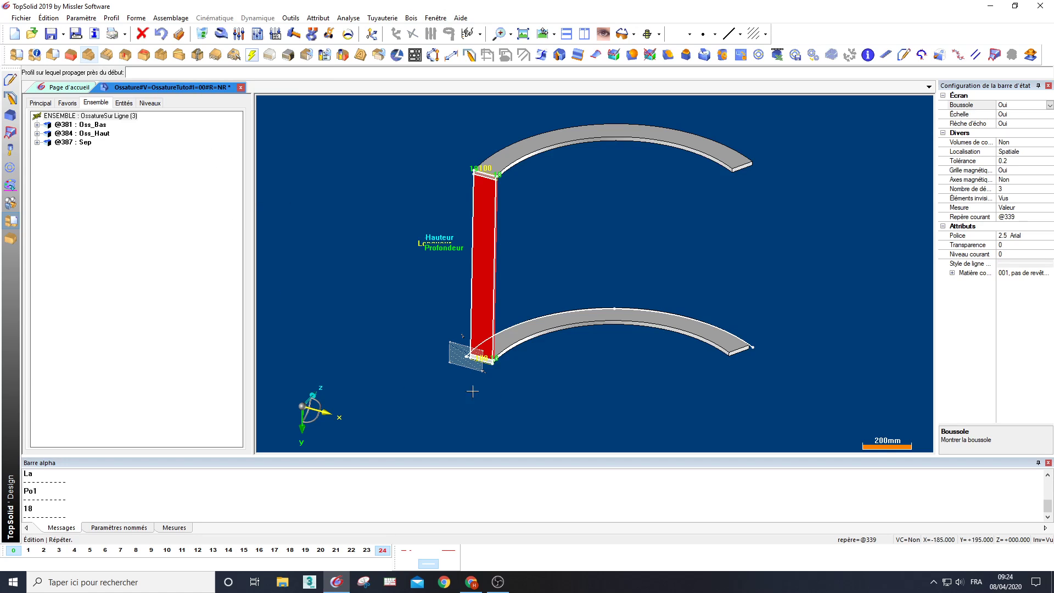
pyautogui.click(532, 318)
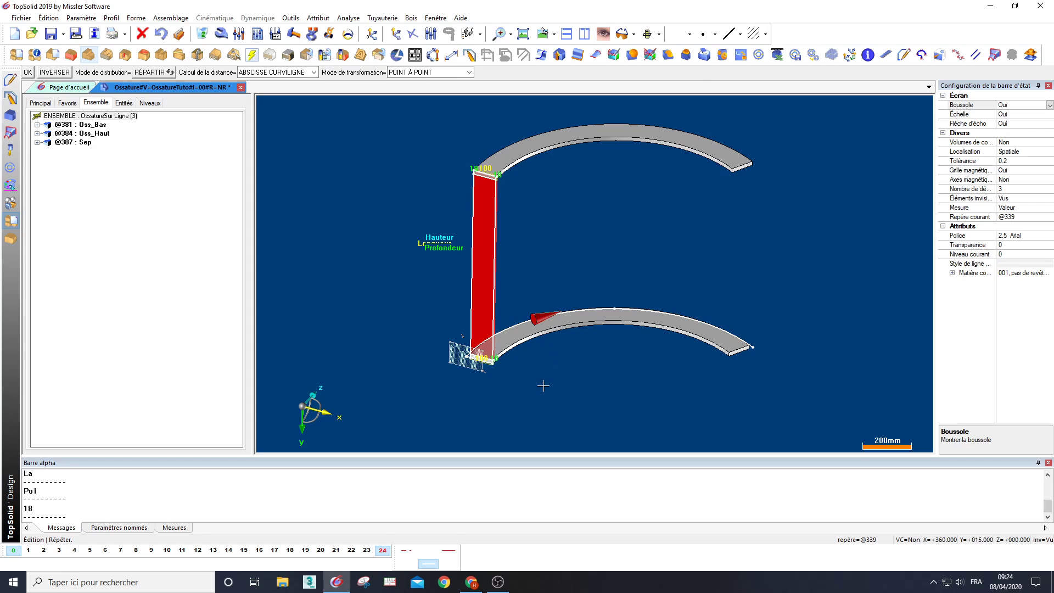
# Set the repetition's transformation mode to 2 POINTS and distribute 3 points along the curve
pyautogui.moveTo(543, 384); pyautogui.dragTo(515, 327, button='middle')
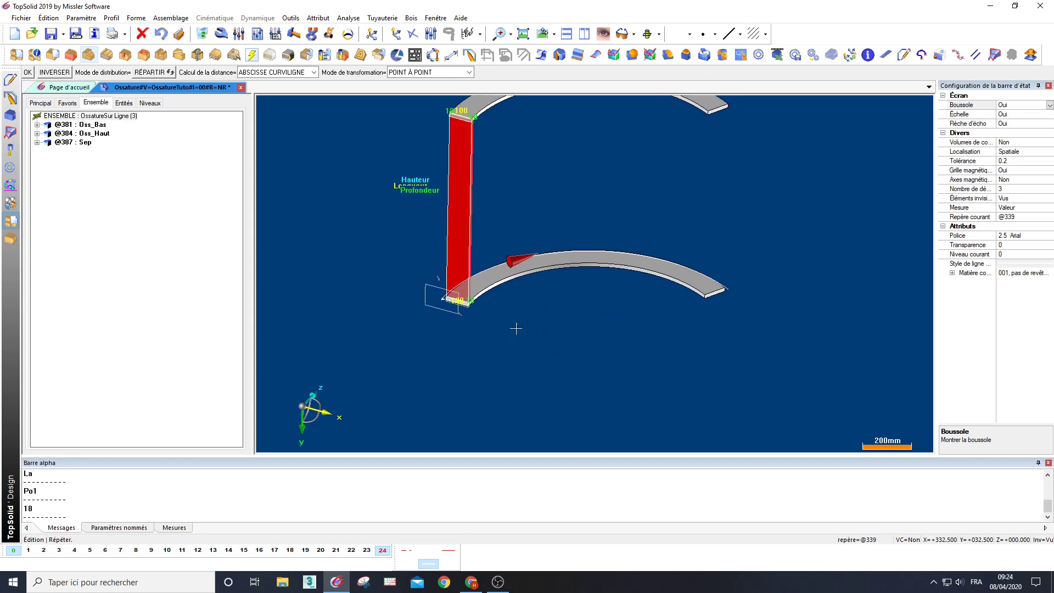
pyautogui.click(437, 72)
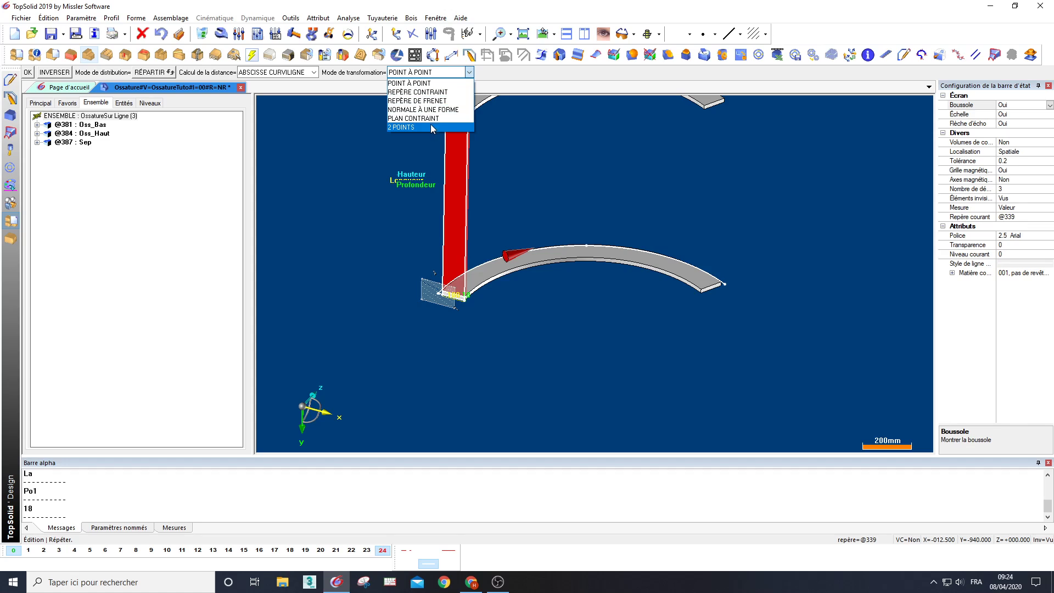
pyautogui.click(430, 127)
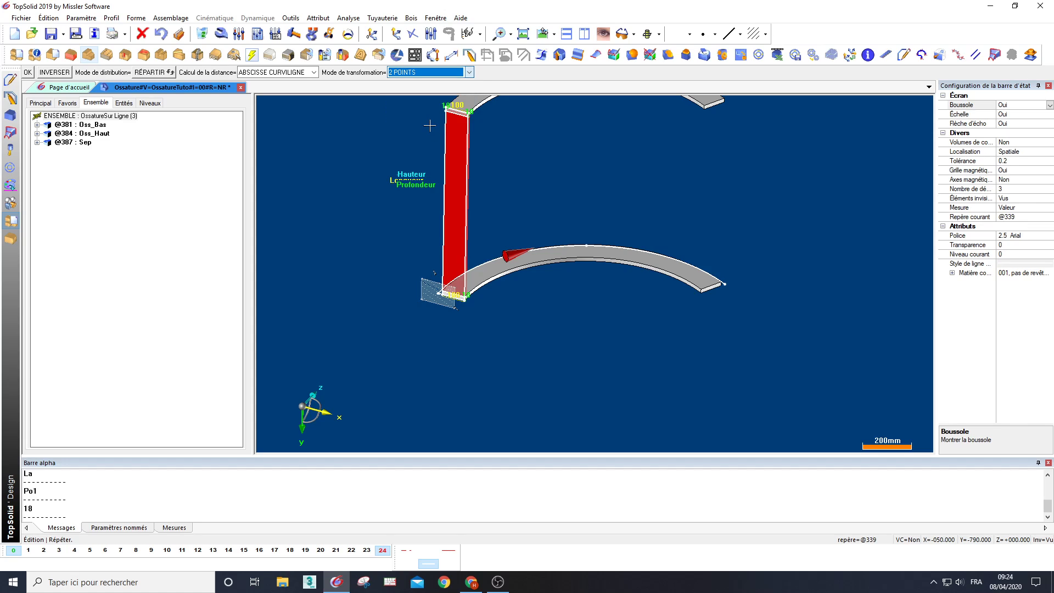
pyautogui.click(470, 73)
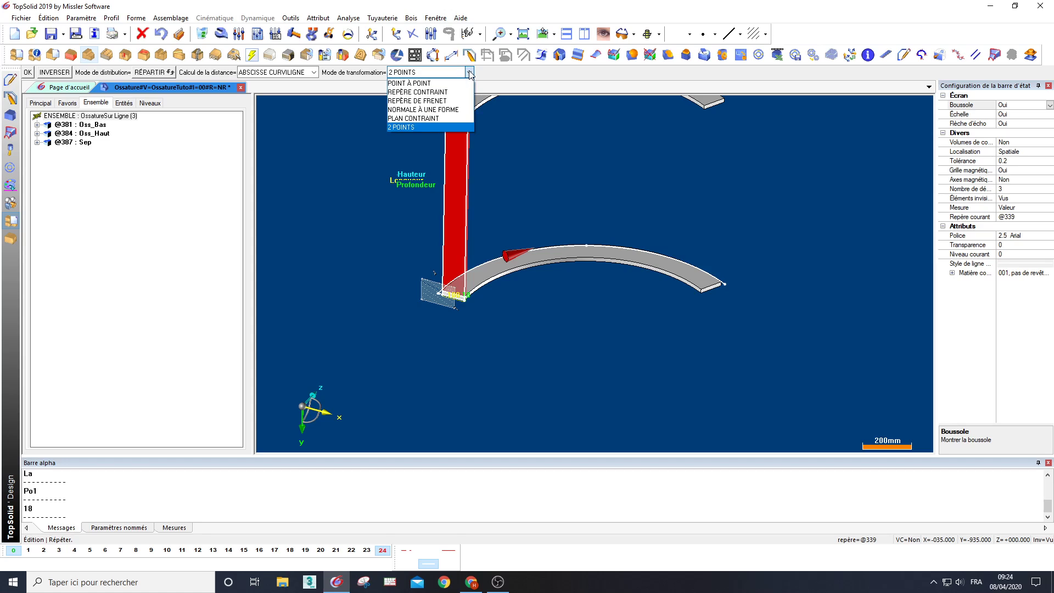
pyautogui.click(426, 128)
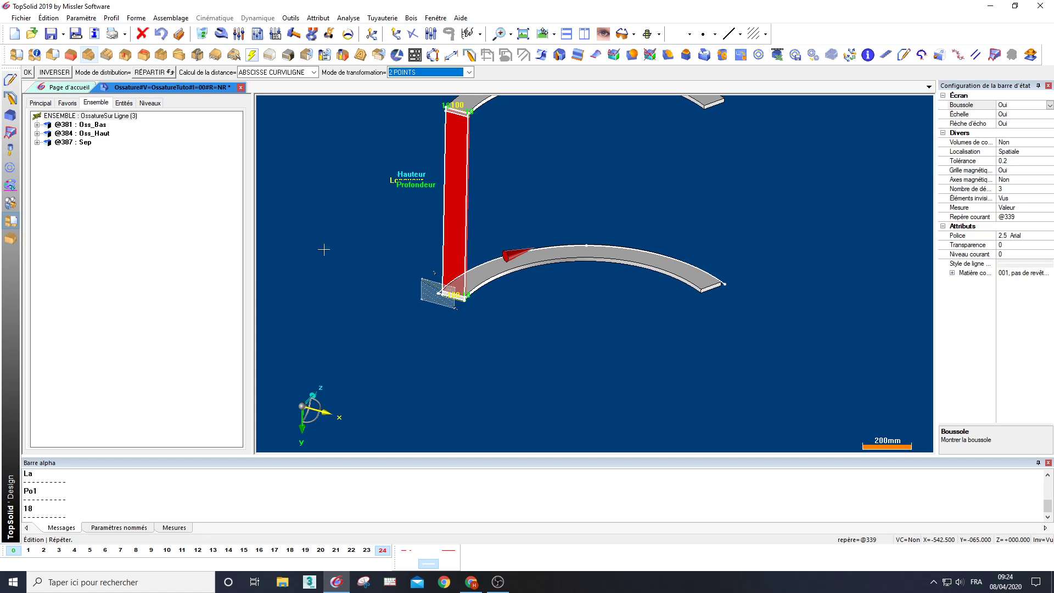
pyautogui.click(379, 245)
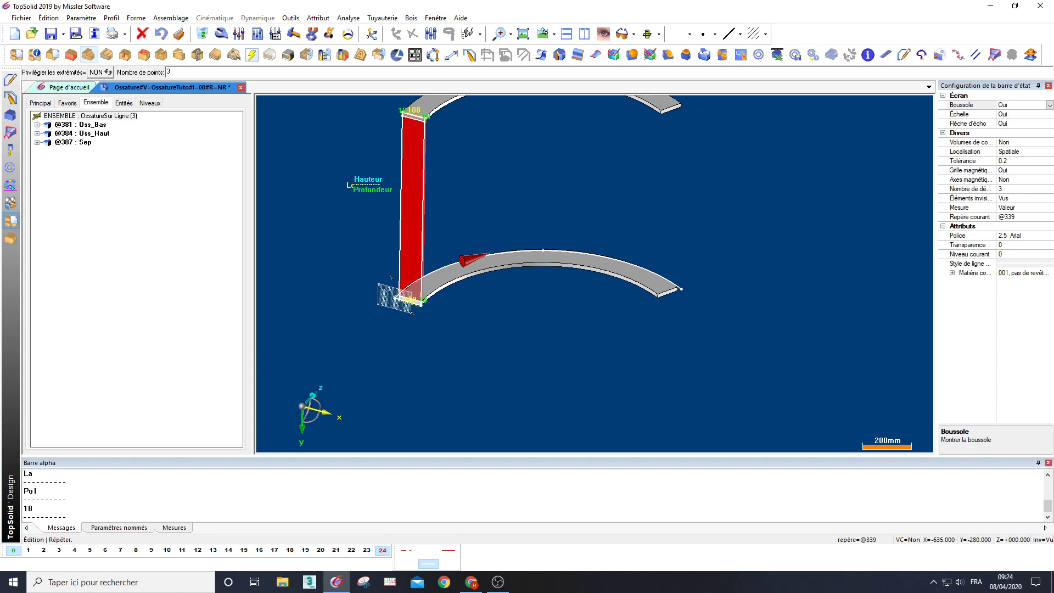
pyautogui.press('Return')
# Choose the two inner base corners of the upright, across its thickness, as the repetition's first and second reference points
pyautogui.scroll(8, 454, 301)
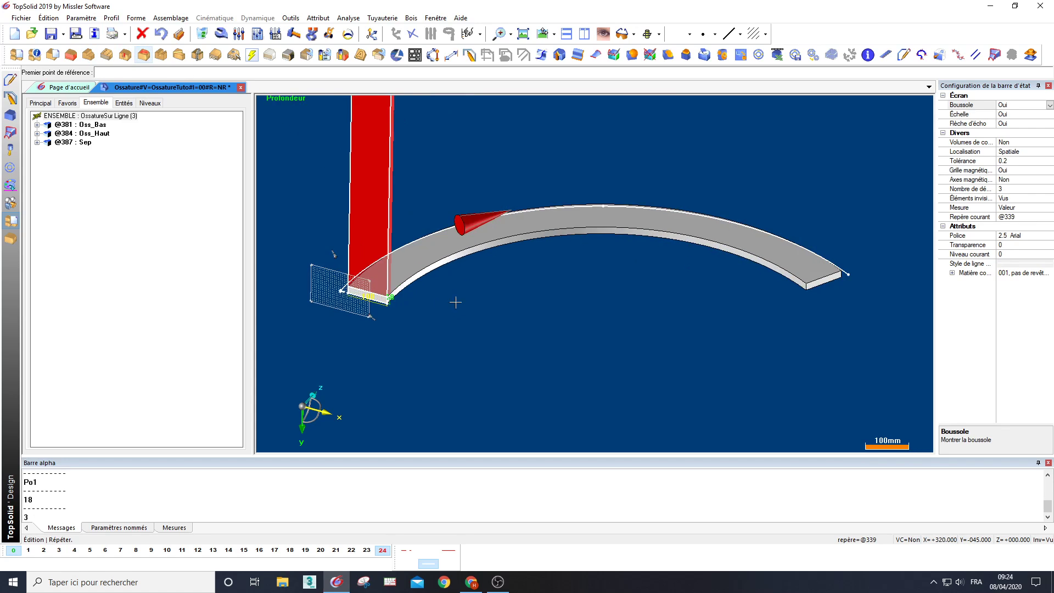
pyautogui.scroll(1, 360, 310)
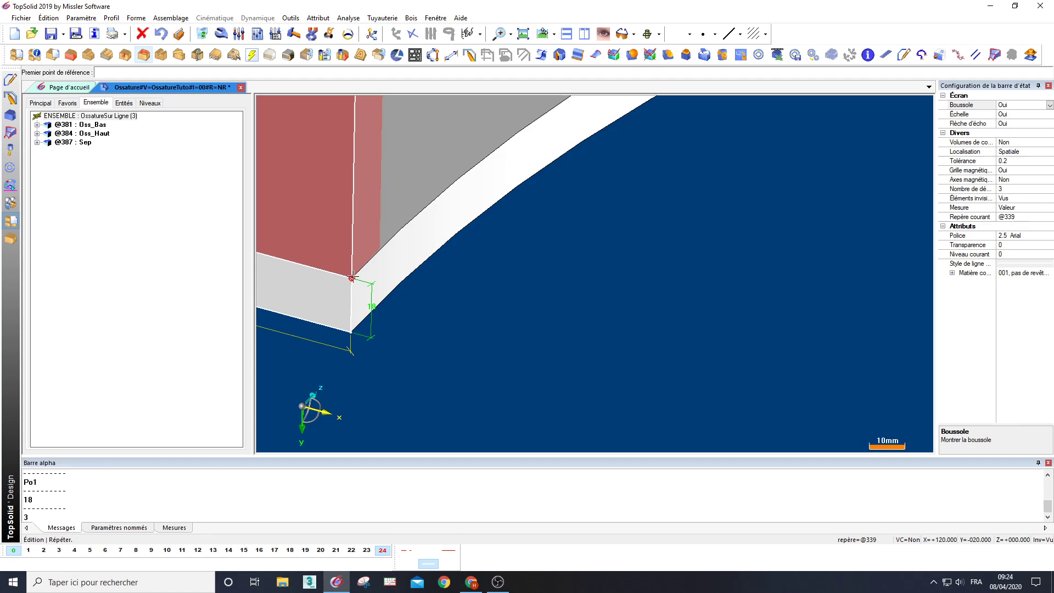
pyautogui.click(352, 277)
pyautogui.click(380, 247)
pyautogui.scroll(-9, 423, 280)
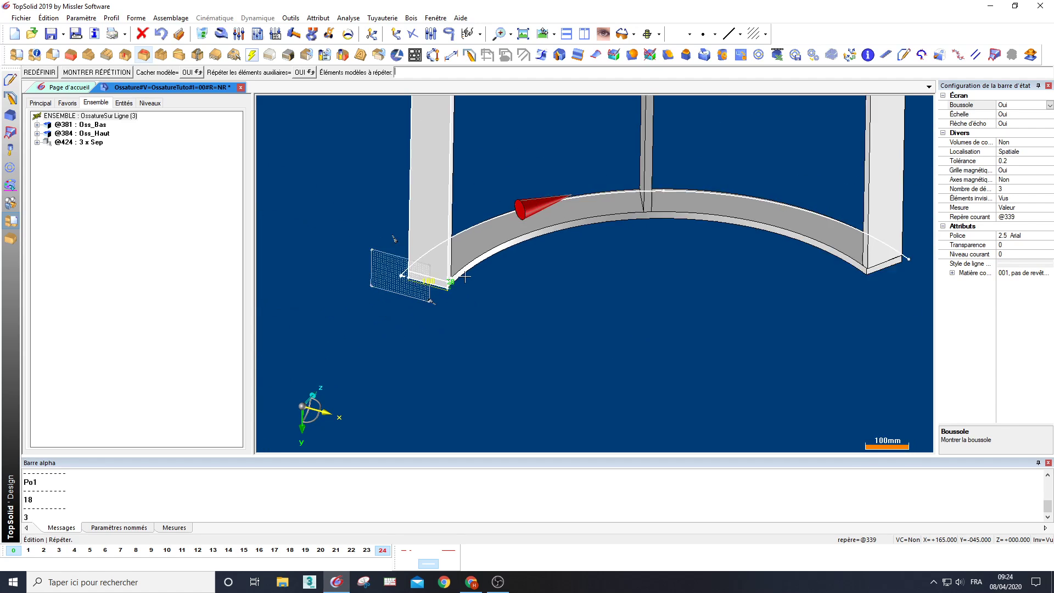
pyautogui.moveTo(511, 287); pyautogui.dragTo(147, 244, button='middle')
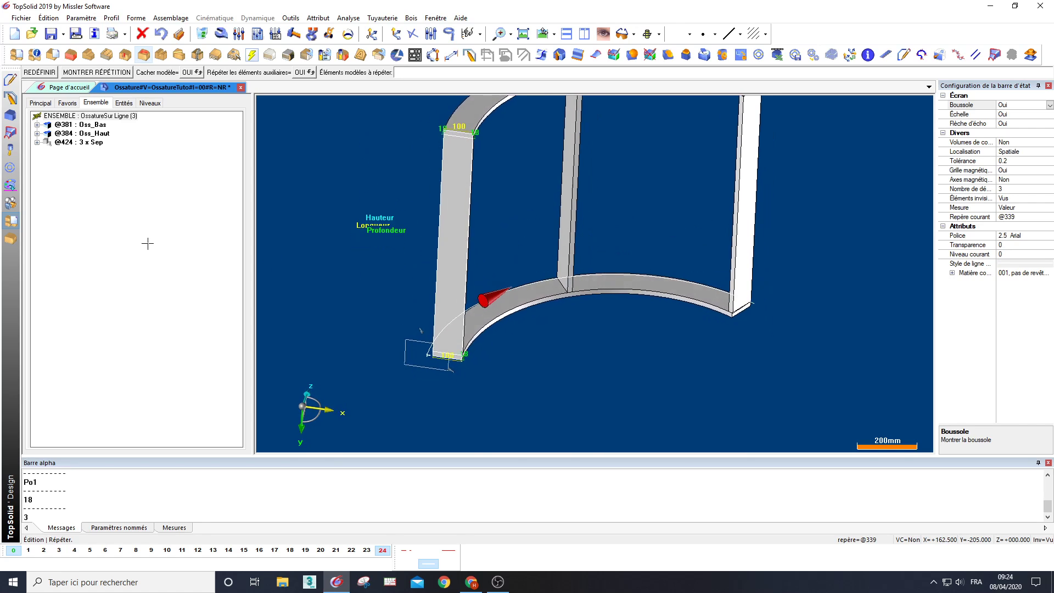
# Define the number parameter of the Sep propagation as a driving element with the name and designation nb
pyautogui.click(37, 142)
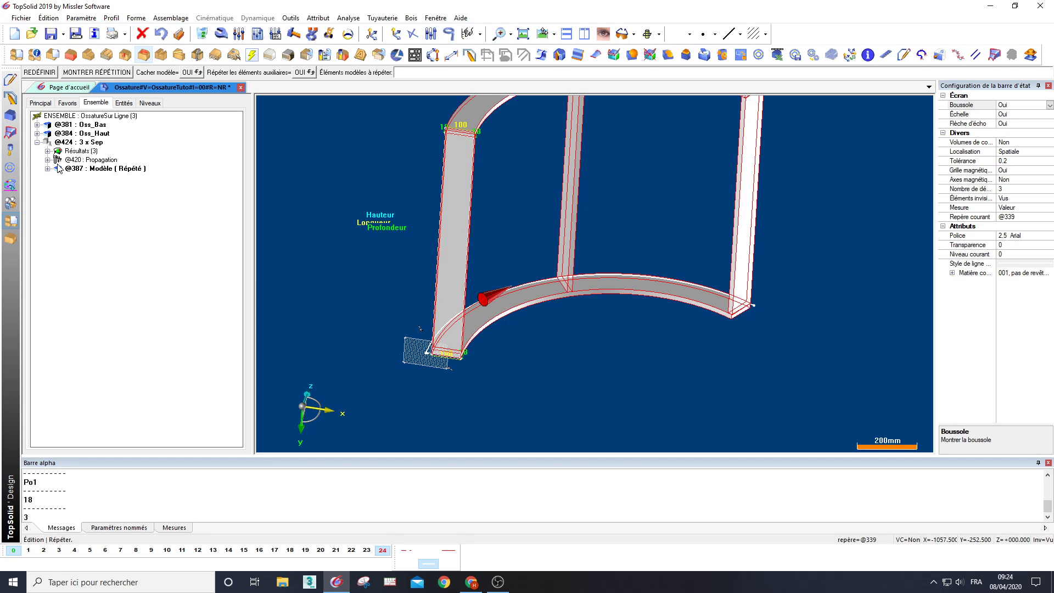
pyautogui.click(48, 160)
pyautogui.rightClick(112, 178)
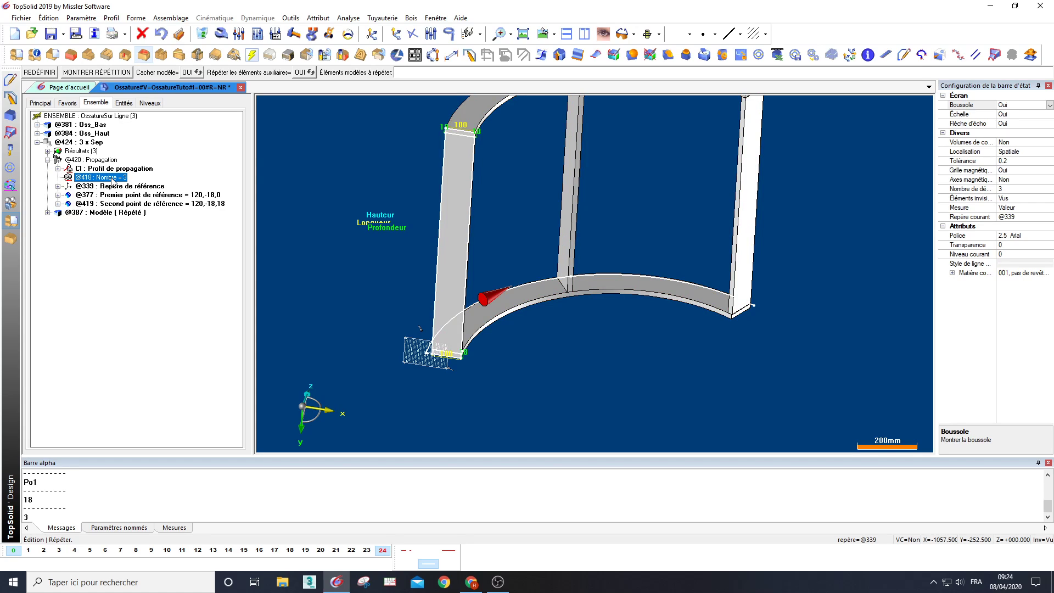
pyautogui.click(142, 256)
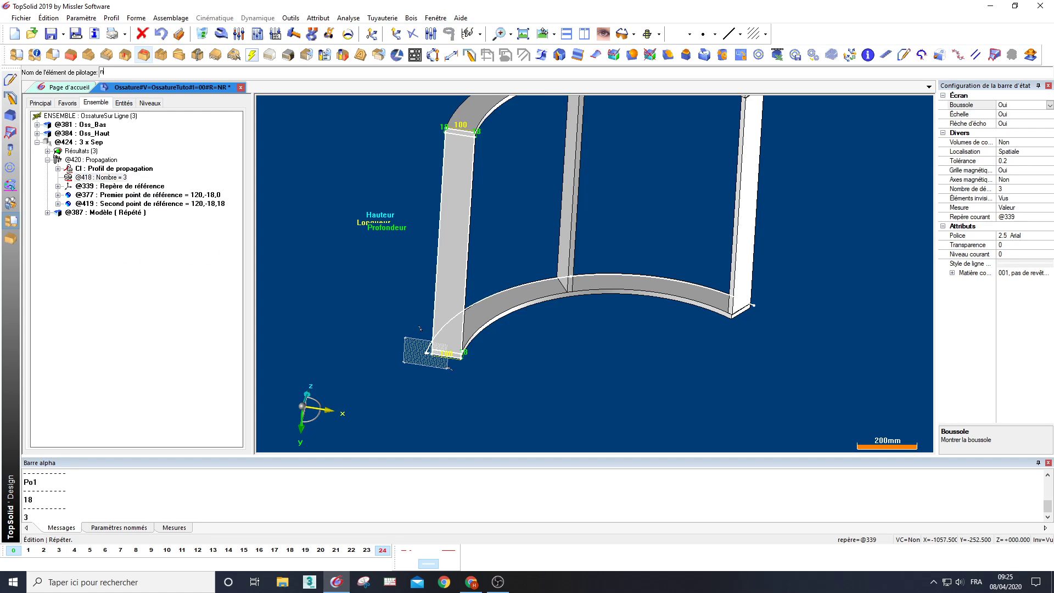
pyautogui.write('nb')
pyautogui.press('Return')
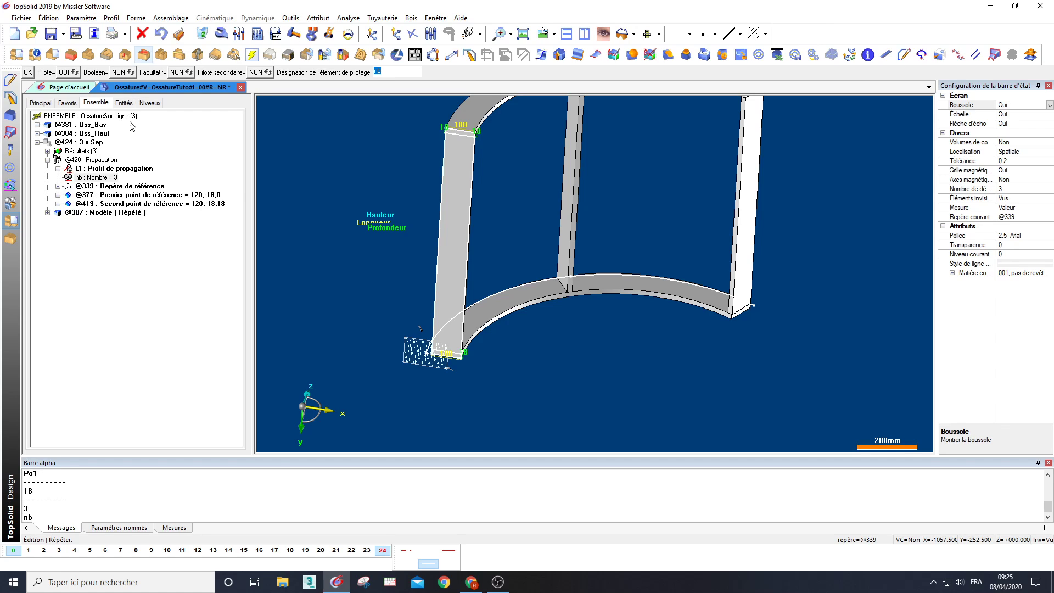
pyautogui.press('Return')
# Examine the joints between the repeated uprights and the curved rails up close and from several angles
pyautogui.moveTo(622, 251); pyautogui.dragTo(546, 223, button='middle')
pyautogui.scroll(5, 466, 198)
pyautogui.moveTo(455, 198); pyautogui.dragTo(620, 225, button='middle')
pyautogui.scroll(3, 707, 179)
pyautogui.scroll(-4, 707, 179)
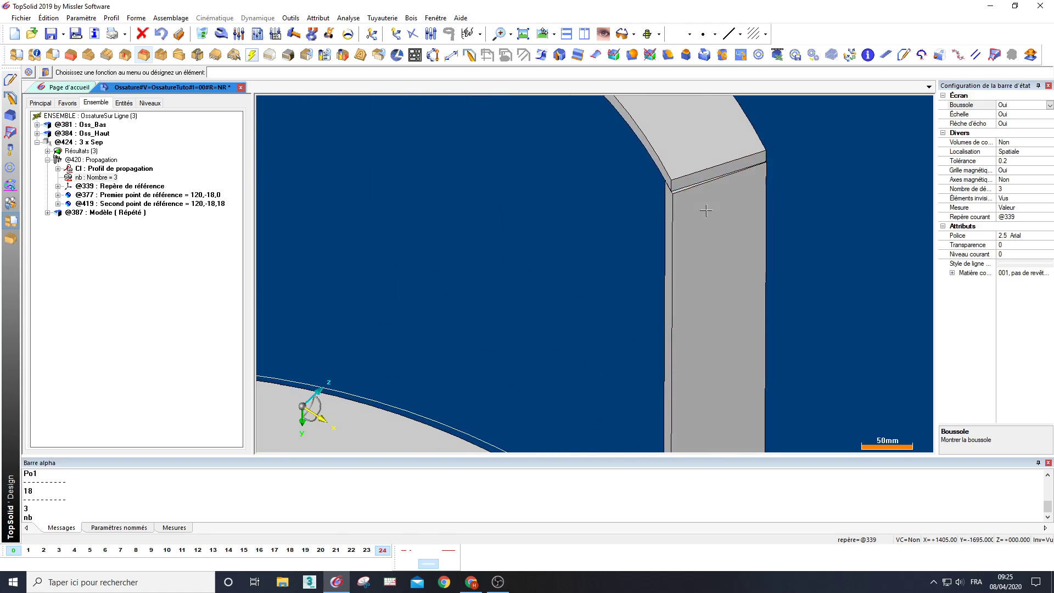
pyautogui.moveTo(705, 331); pyautogui.dragTo(637, 376, button='middle')
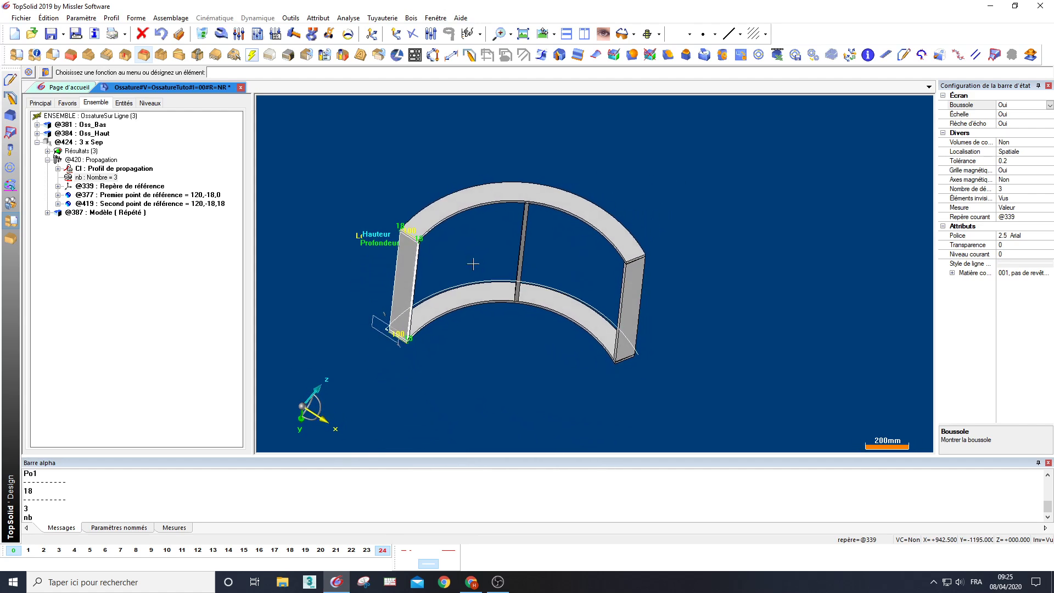
pyautogui.moveTo(472, 263); pyautogui.dragTo(474, 261, button='middle')
pyautogui.scroll(5, 391, 226)
pyautogui.moveTo(419, 135); pyautogui.dragTo(674, 356, button='middle')
pyautogui.scroll(-5, 674, 355)
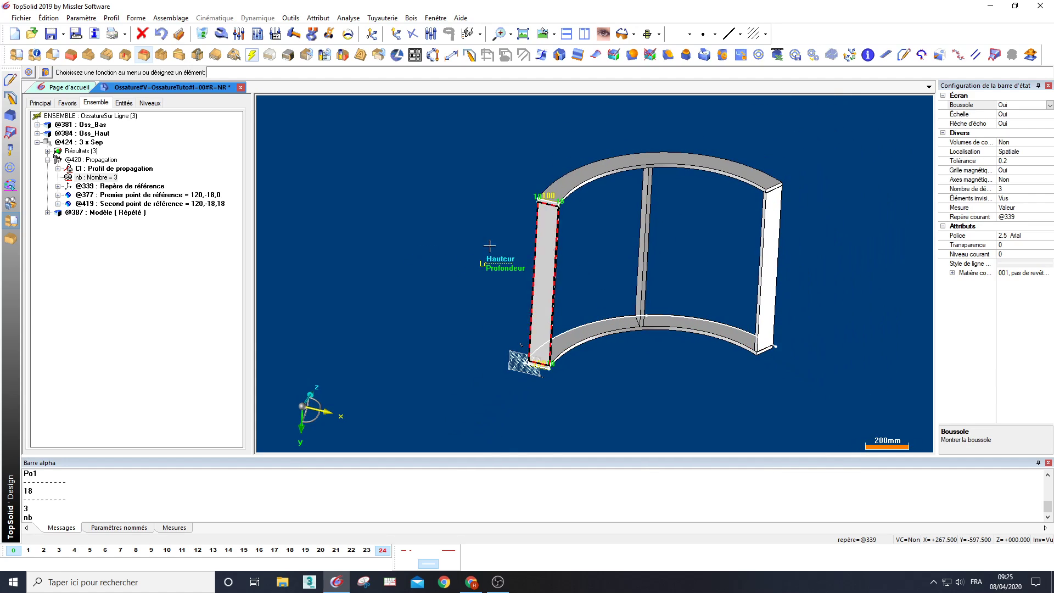
# Set the driving parameter nb to 5 to change the number of Sep uprights
pyautogui.doubleClick(106, 178)
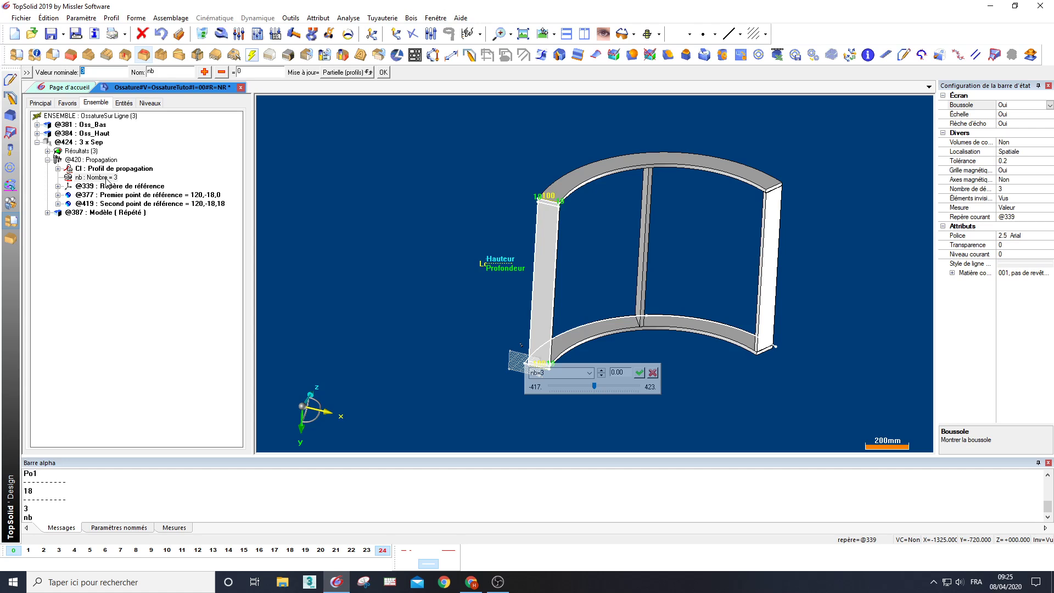
pyautogui.write('5')
pyautogui.press('Return')
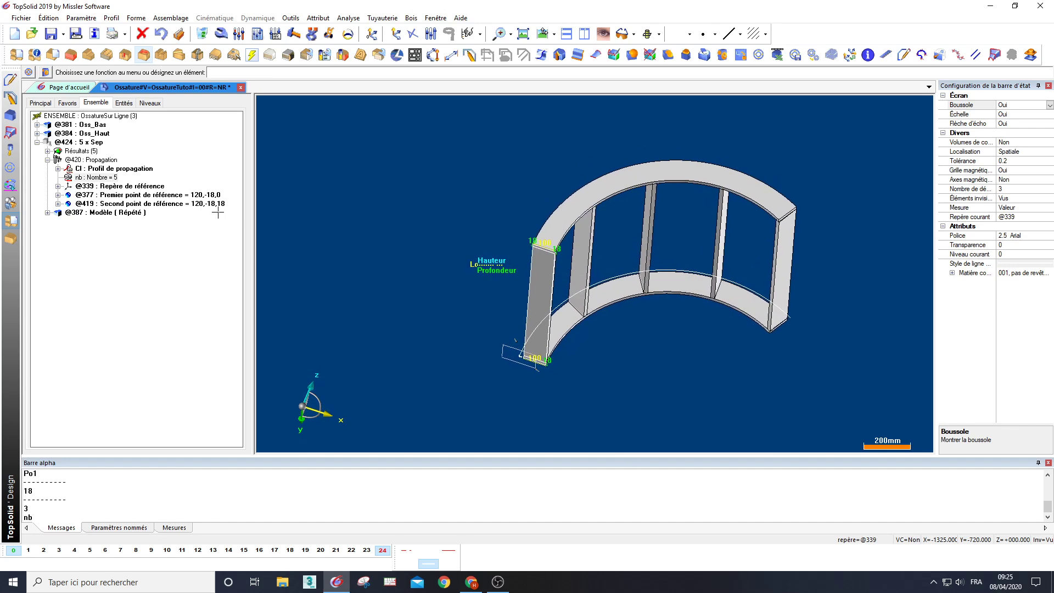
pyautogui.moveTo(583, 234); pyautogui.dragTo(467, 214, button='middle')
pyautogui.moveTo(430, 176); pyautogui.dragTo(360, 146, button='middle')
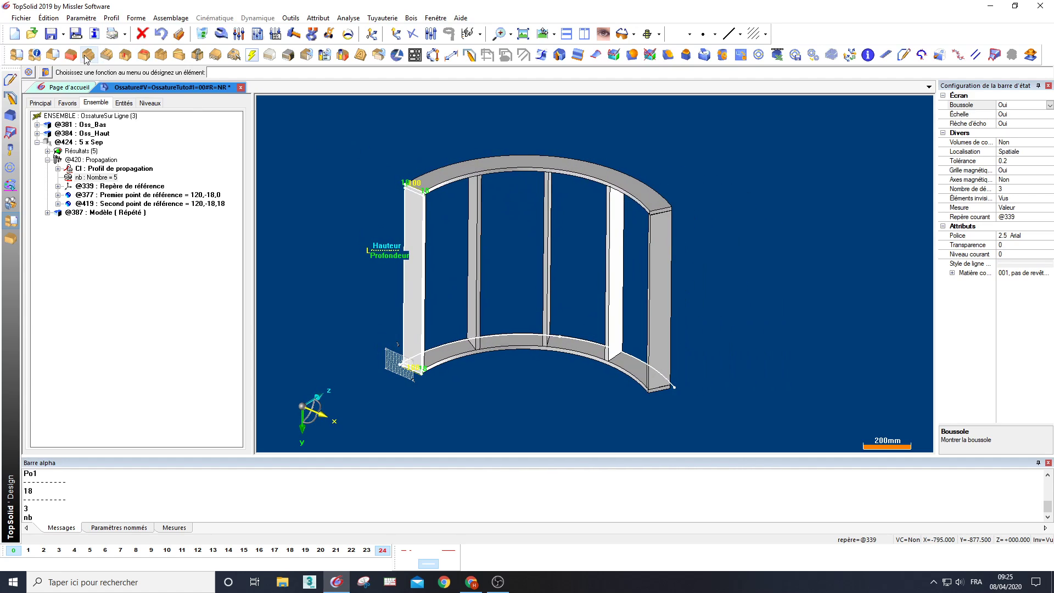
# Save the document, then put the separators on quick level 2 and toggle that level
pyautogui.click(51, 34)
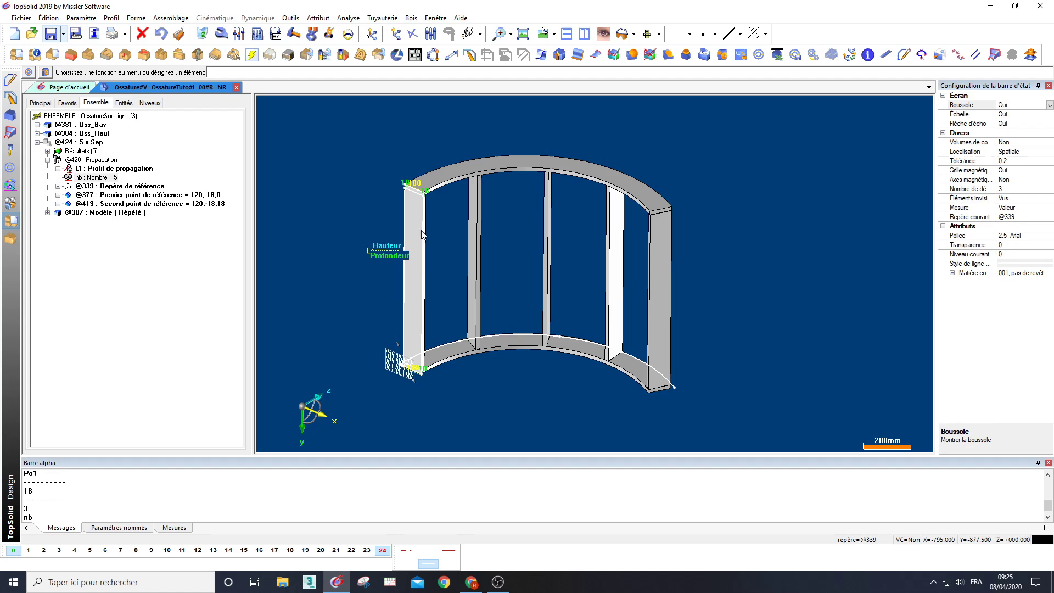
pyautogui.moveTo(422, 234); pyautogui.dragTo(452, 260, button='middle')
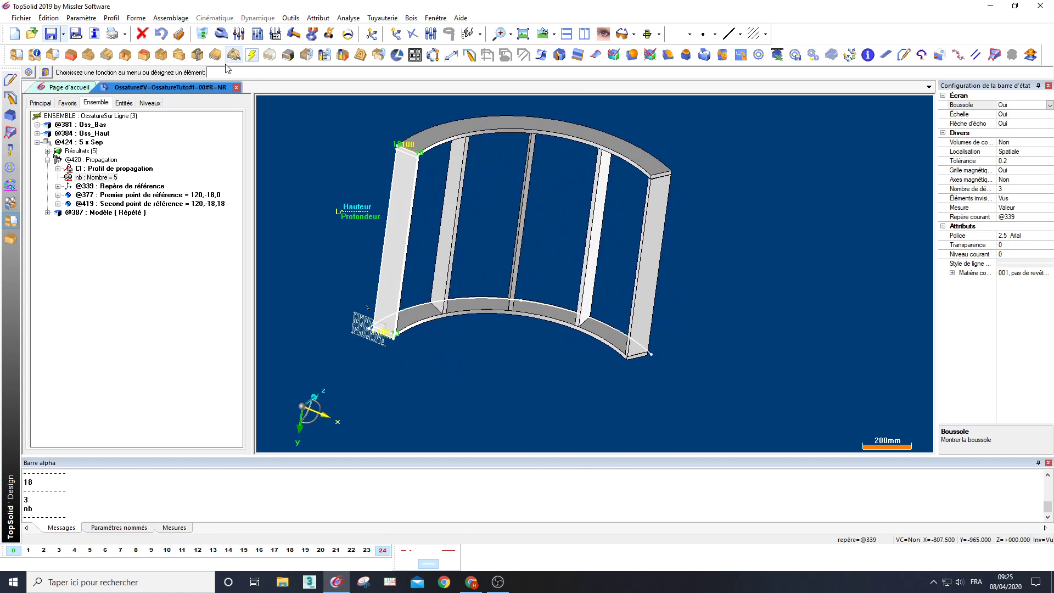
pyautogui.scroll(2, 434, 210)
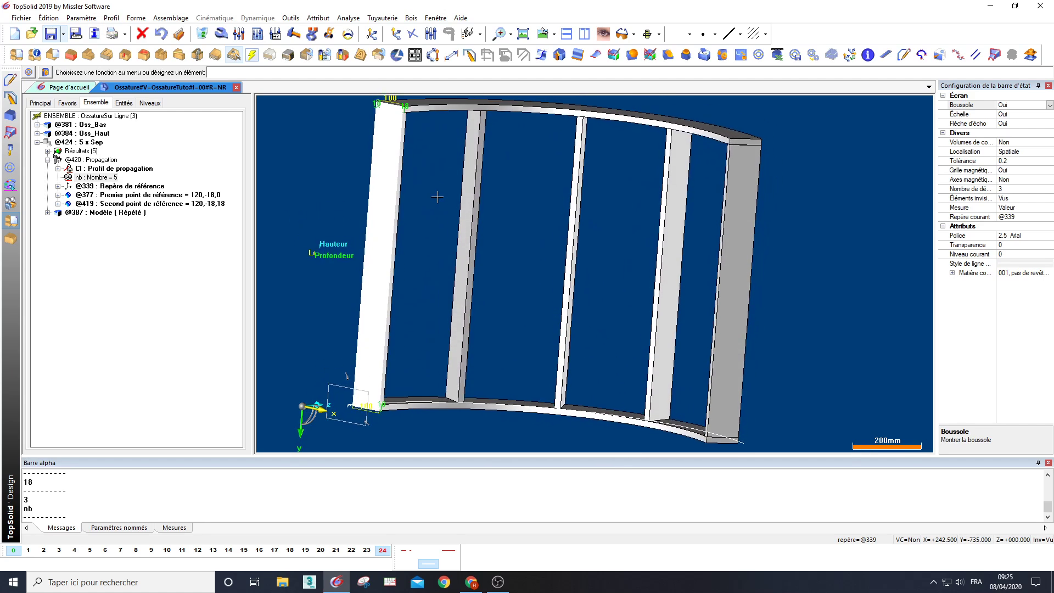
pyautogui.rightClick(44, 552)
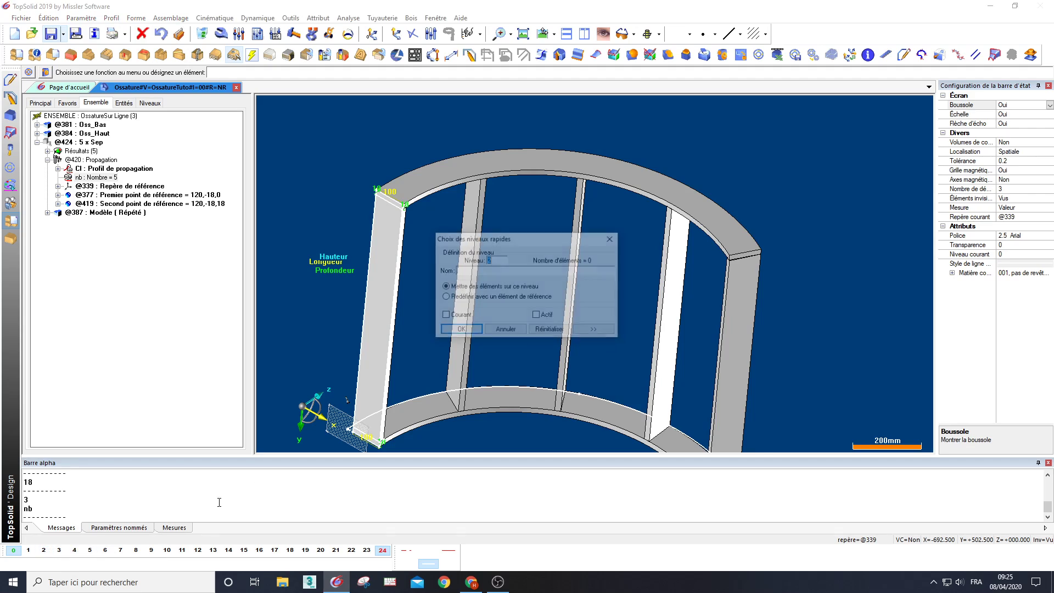
pyautogui.click(485, 193)
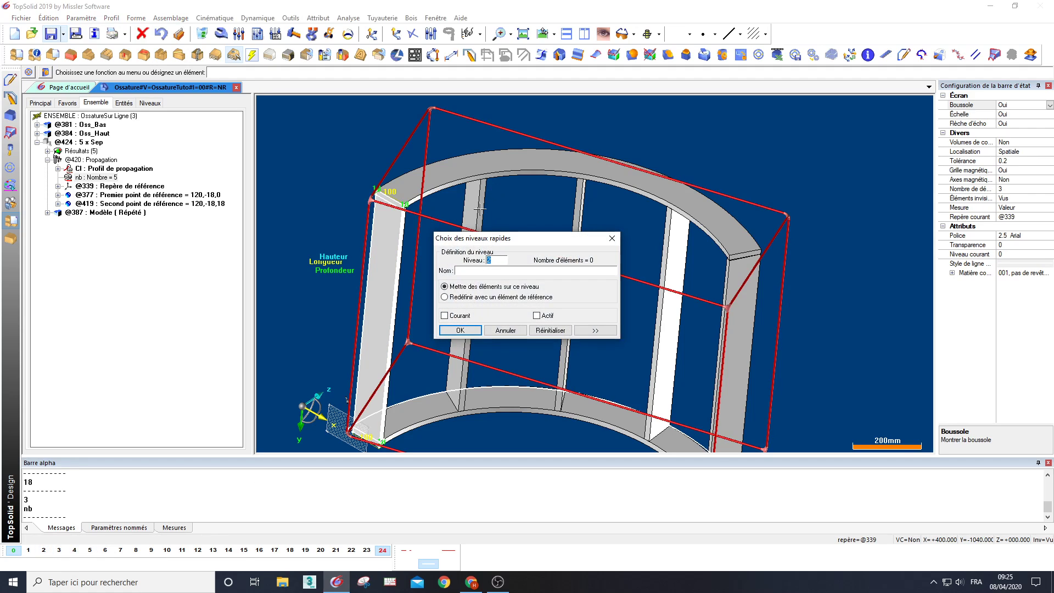
pyautogui.click(460, 331)
pyautogui.click(45, 549)
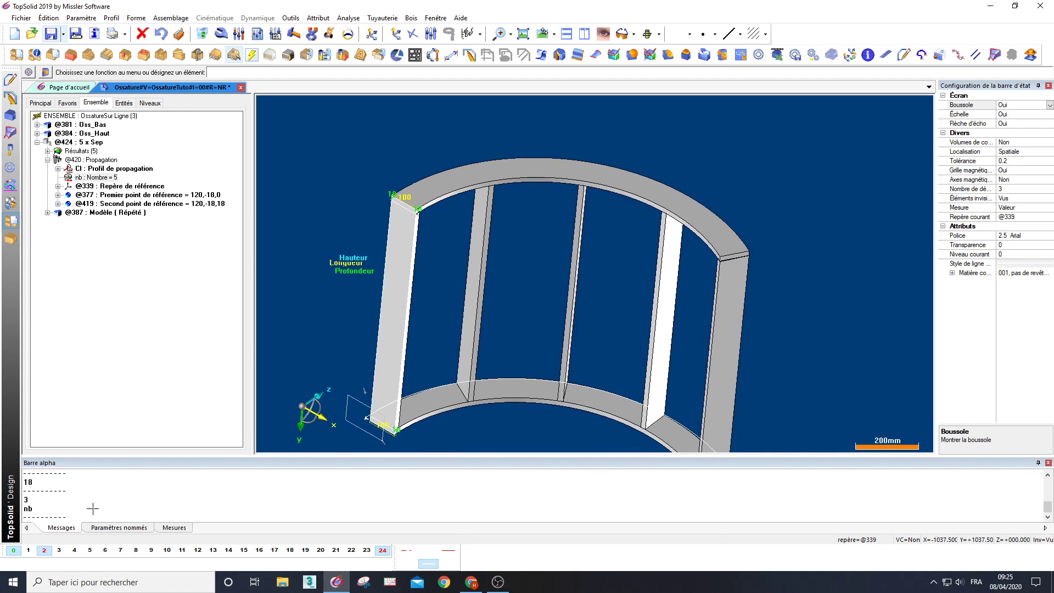
# Expand the repeated separator model in the assembly tree and toggle its visibility twice
pyautogui.click(110, 213)
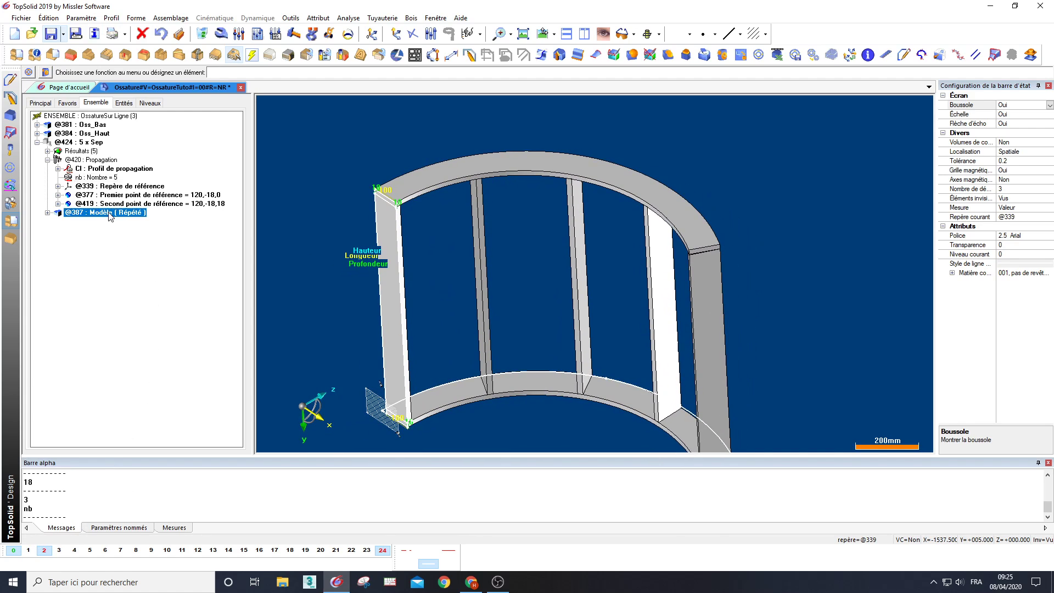
pyautogui.rightClick(110, 216)
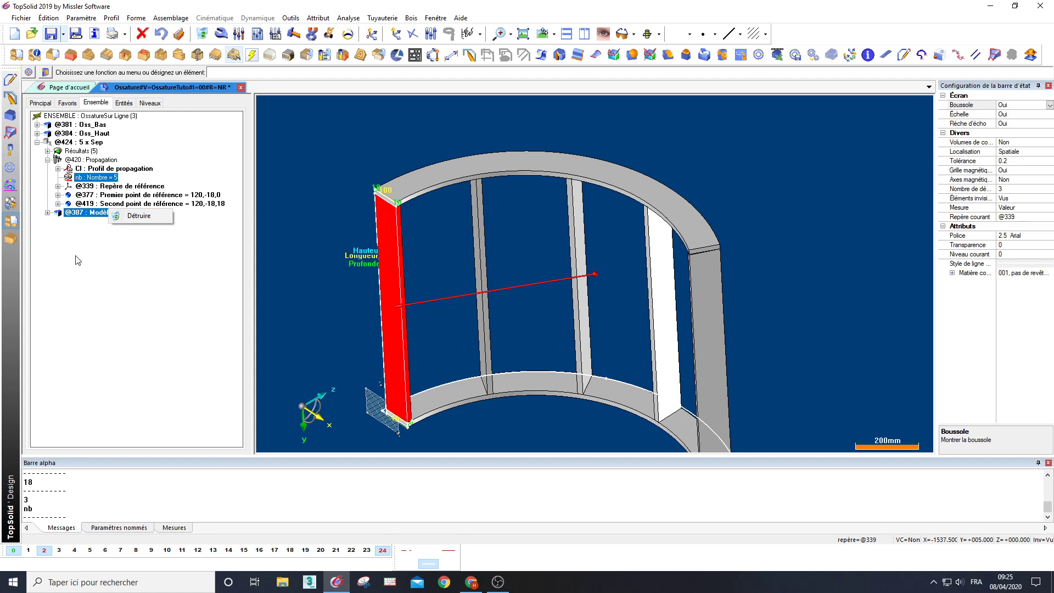
pyautogui.click(76, 256)
pyautogui.click(48, 213)
pyautogui.click(102, 214)
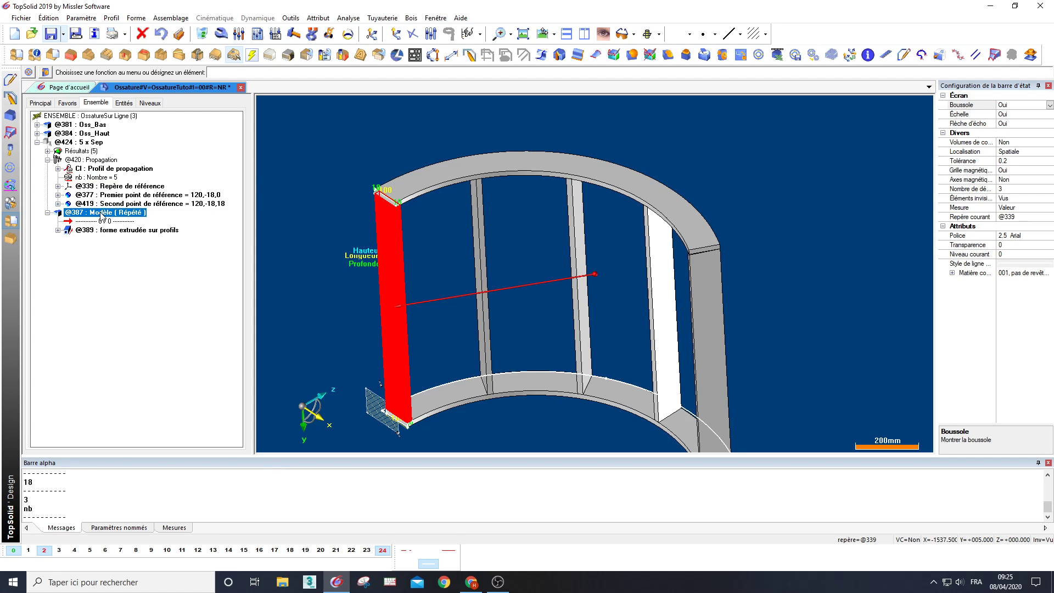
pyautogui.rightClick(101, 214)
pyautogui.click(138, 264)
pyautogui.rightClick(100, 215)
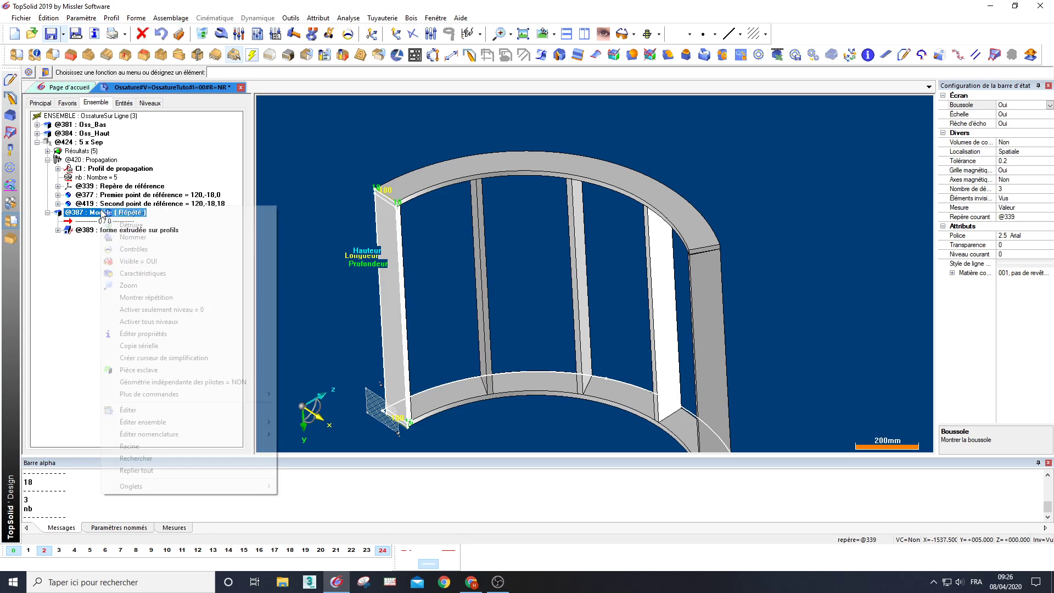
pyautogui.click(152, 264)
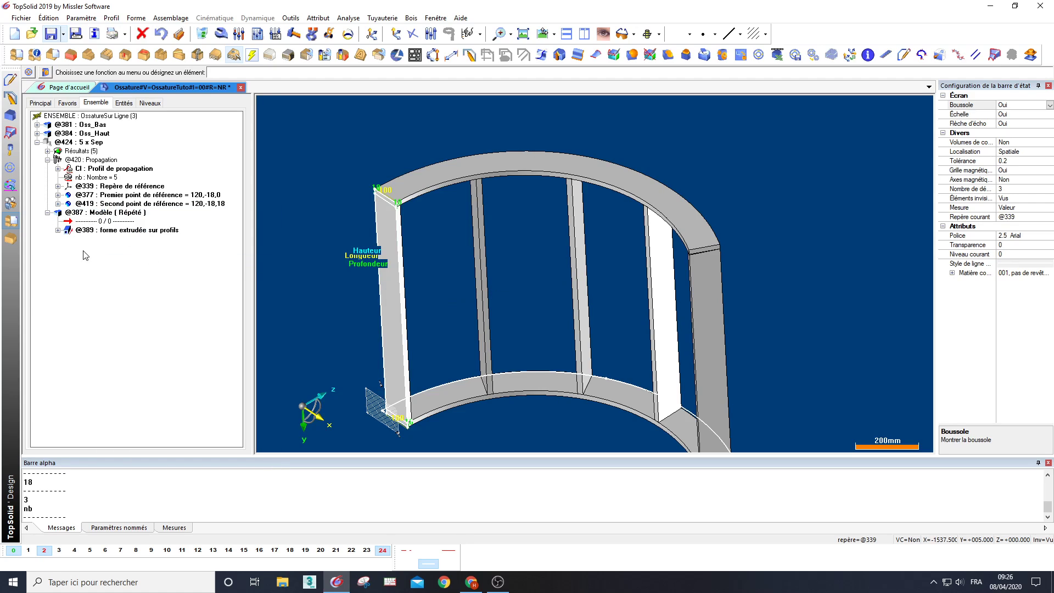
# Save the document and hide the invisible elements in the graphics view
pyautogui.click(81, 143)
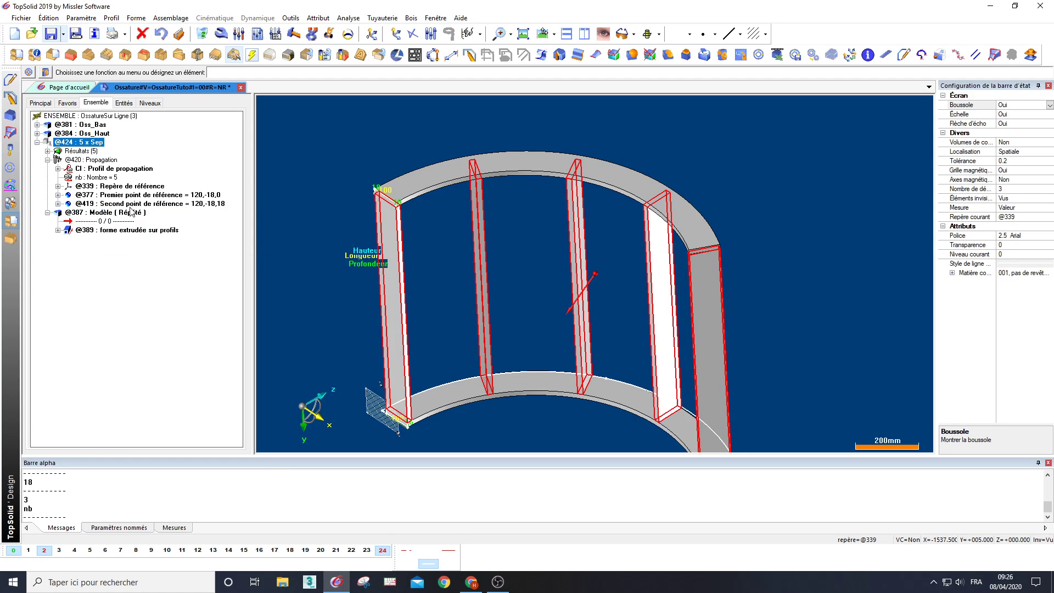
pyautogui.click(37, 143)
pyautogui.click(37, 142)
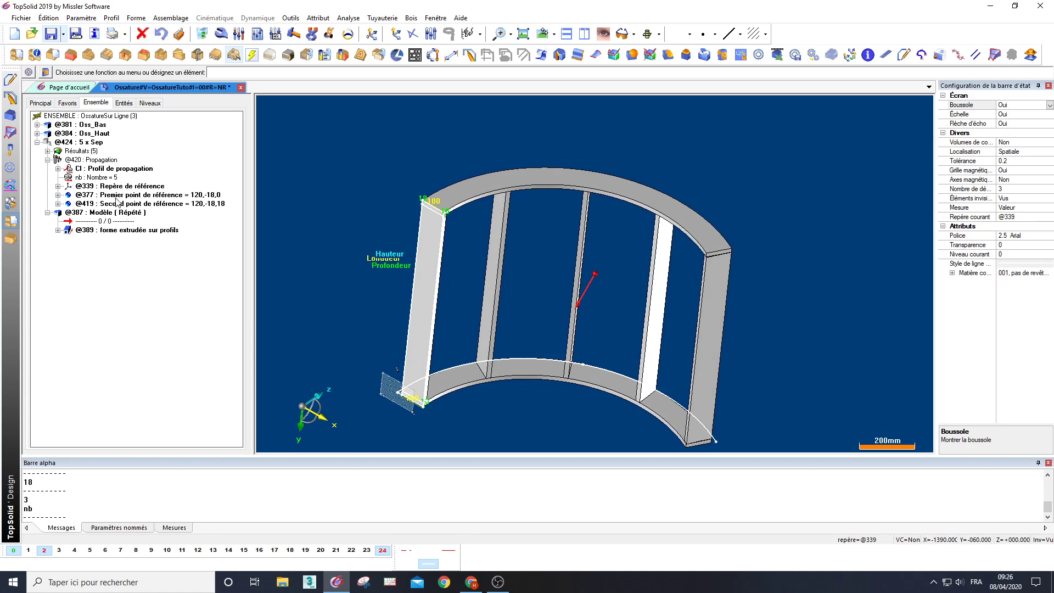
pyautogui.hotkey('ctrl', 's')
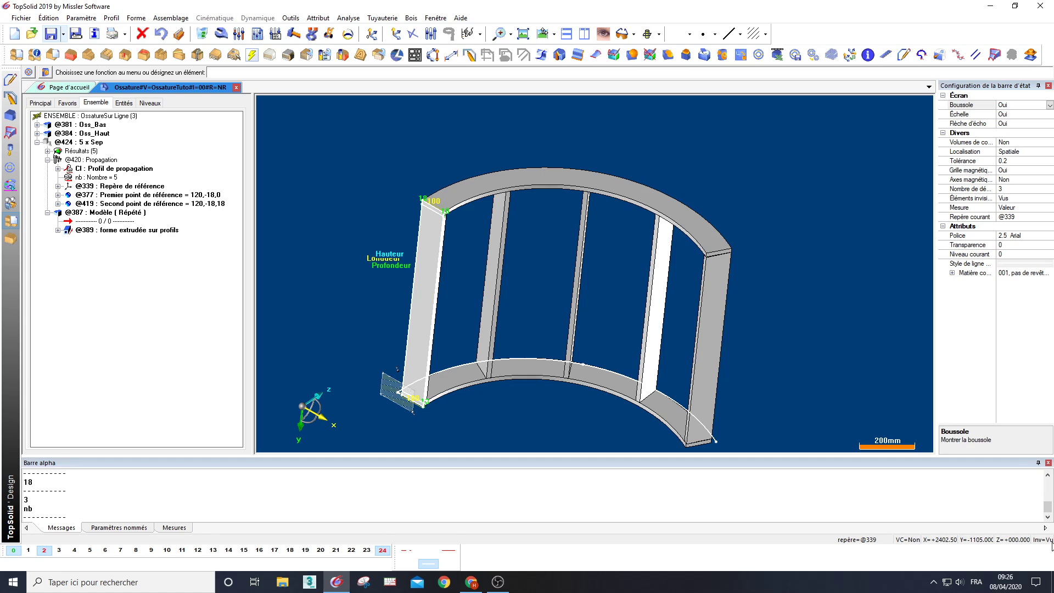
pyautogui.click(1050, 541)
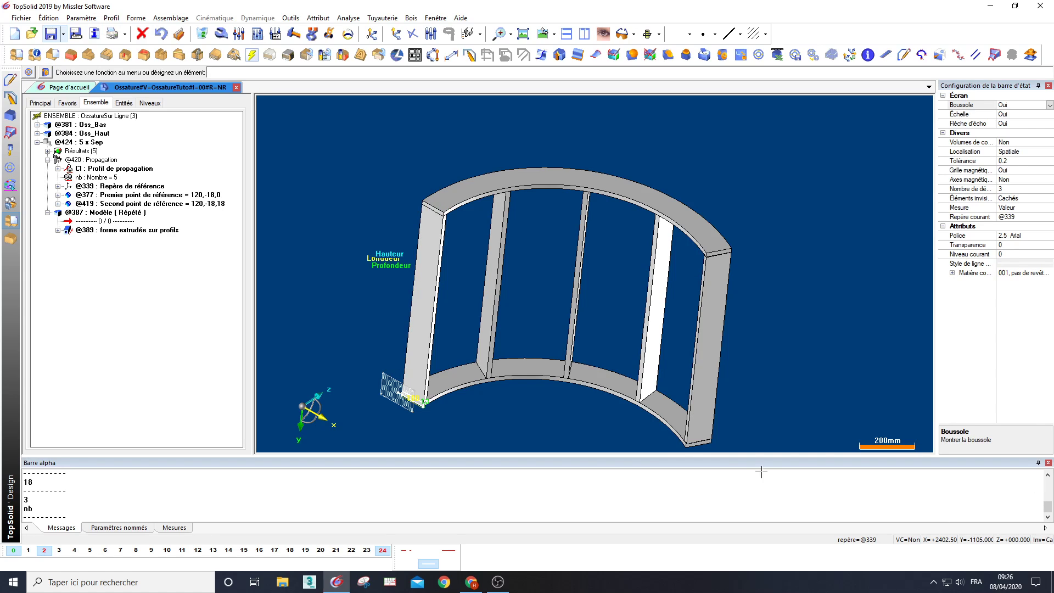
pyautogui.moveTo(761, 471); pyautogui.dragTo(173, 270, button='middle')
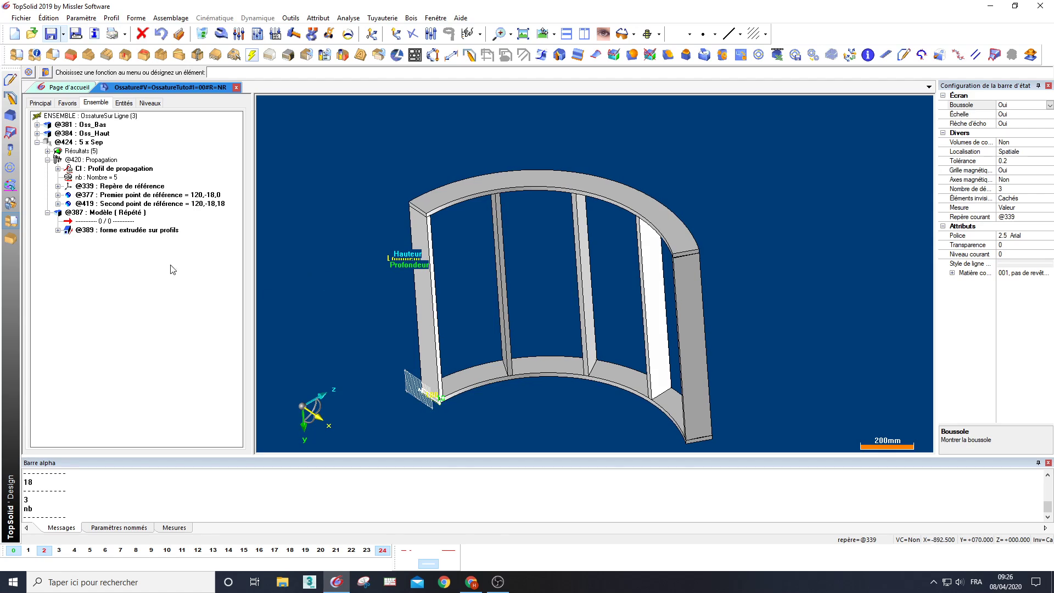
# Toggle quick level 2 repeatedly to check its contents and collapse the separators' tree branch
pyautogui.click(45, 550)
pyautogui.click(45, 550)
pyautogui.click(45, 549)
pyautogui.click(45, 550)
pyautogui.click(36, 142)
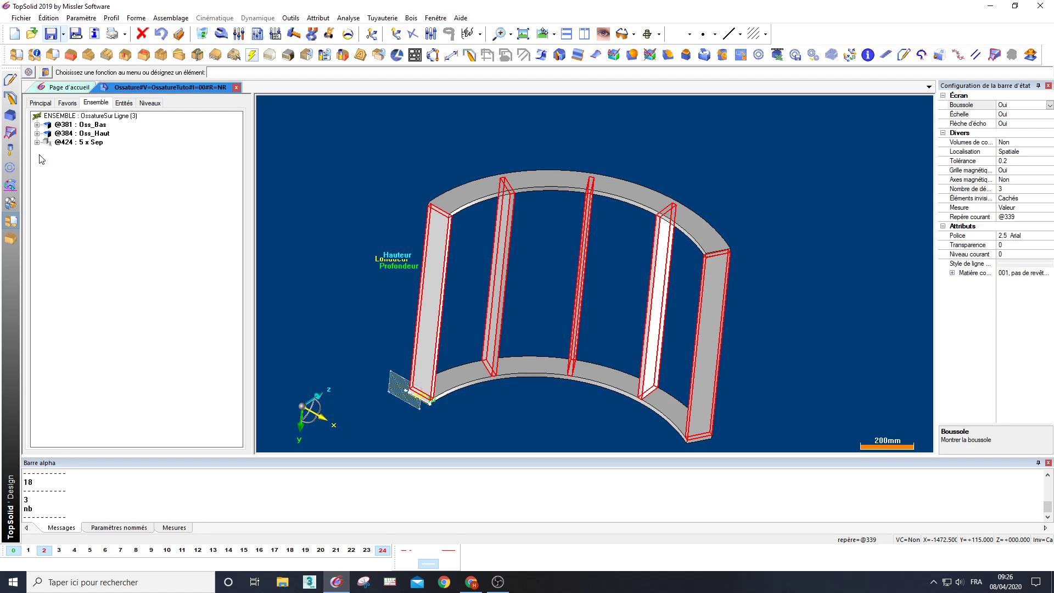
# Start a dowel joint with the Tourillon bois component and choose code D8 L35
pyautogui.moveTo(595, 269); pyautogui.dragTo(218, 66, button='middle')
pyautogui.click(215, 54)
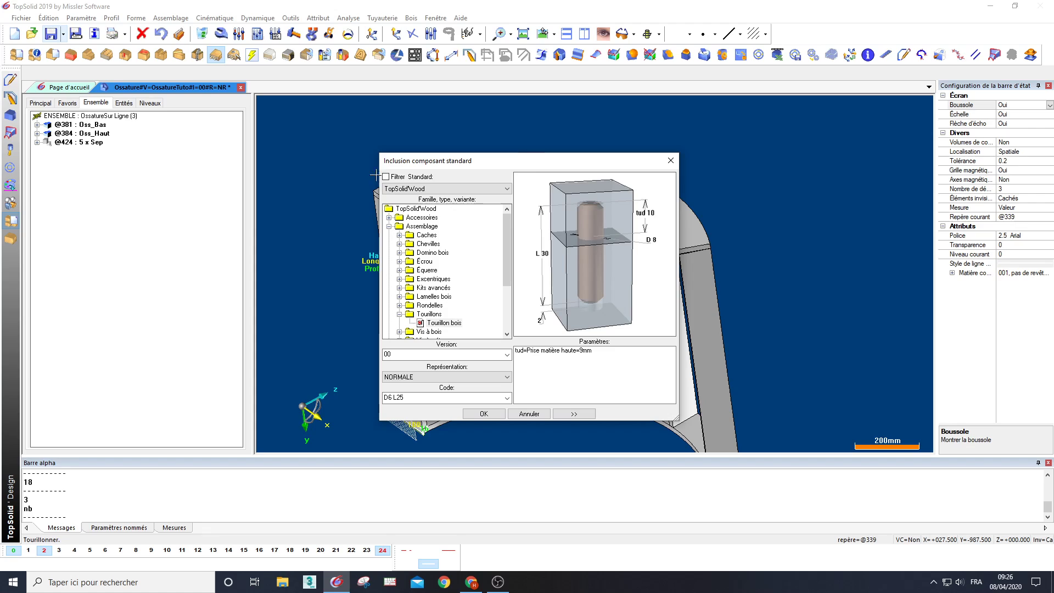
pyautogui.click(507, 397)
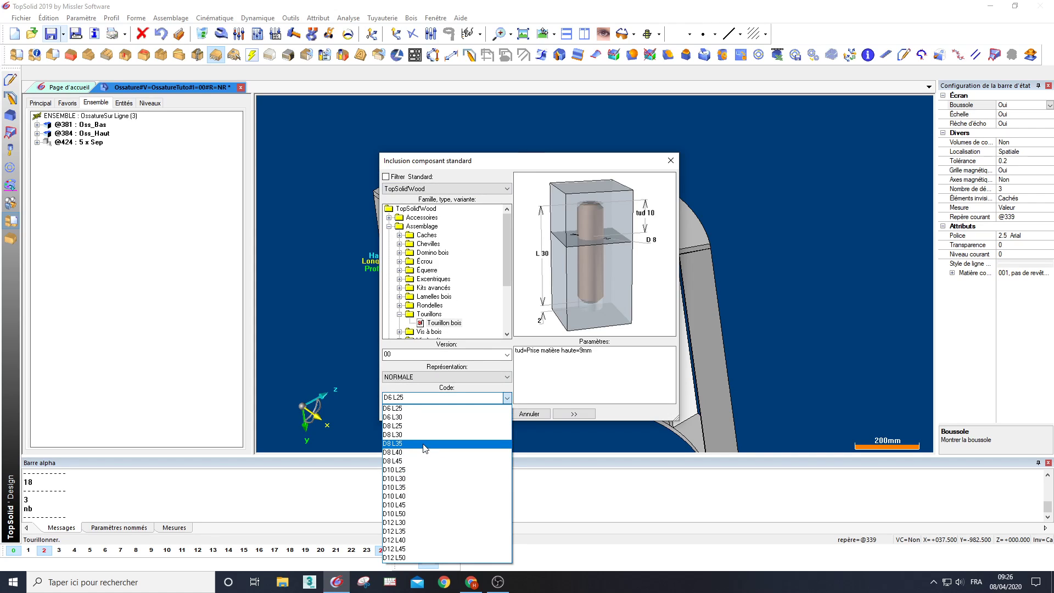
pyautogui.click(423, 445)
pyautogui.click(483, 413)
# Position the dowels on the contact face between the upper curved rail and the first separator, using the automatic start edge
pyautogui.moveTo(462, 239); pyautogui.dragTo(441, 205, button='middle')
pyautogui.scroll(4, 424, 153)
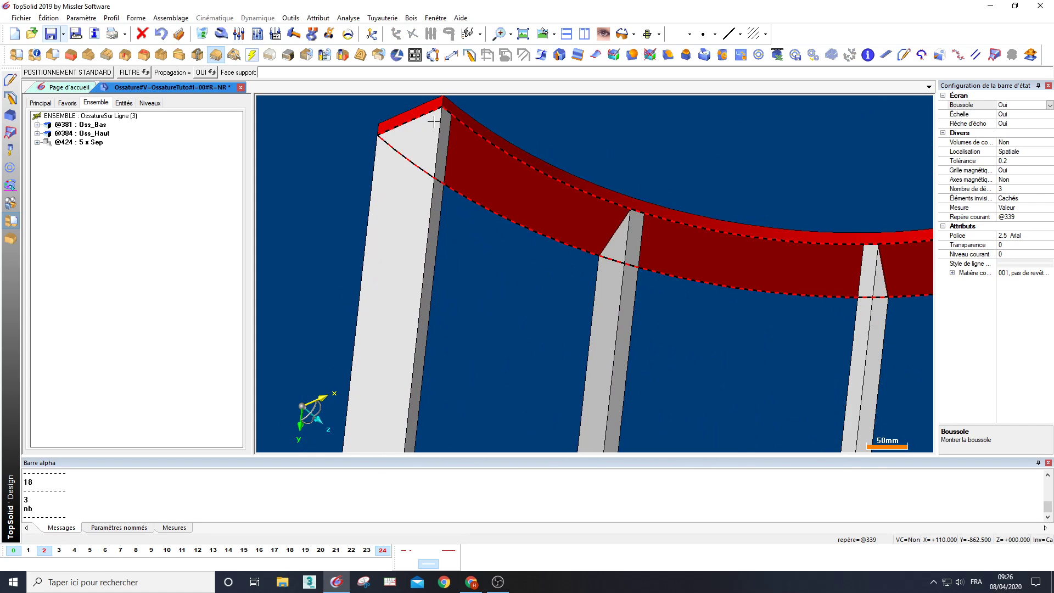
pyautogui.click(433, 120)
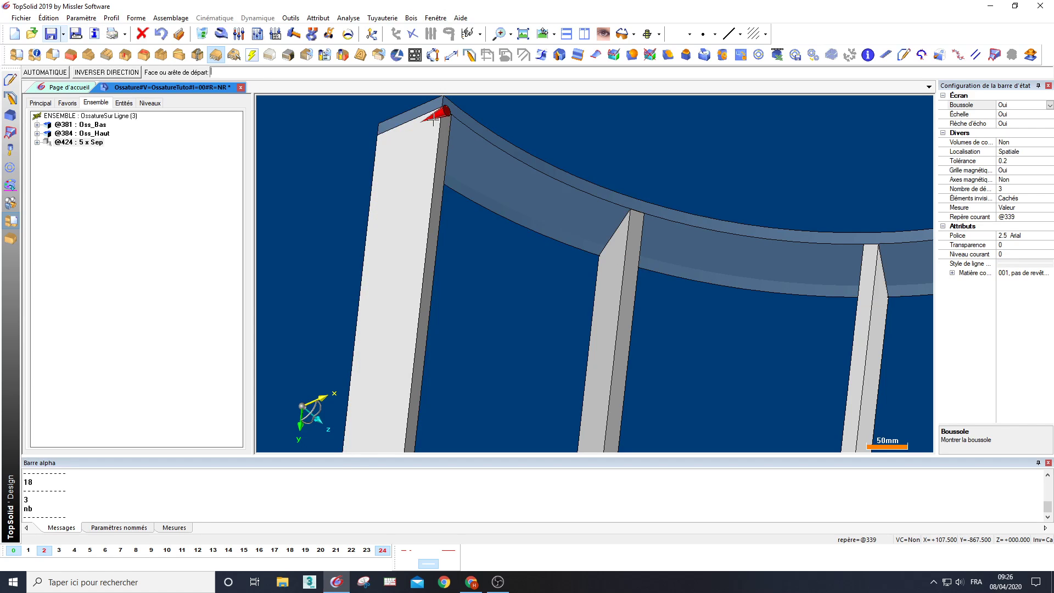
pyautogui.moveTo(376, 181); pyautogui.dragTo(463, 135, button='middle')
pyautogui.scroll(-2, 442, 196)
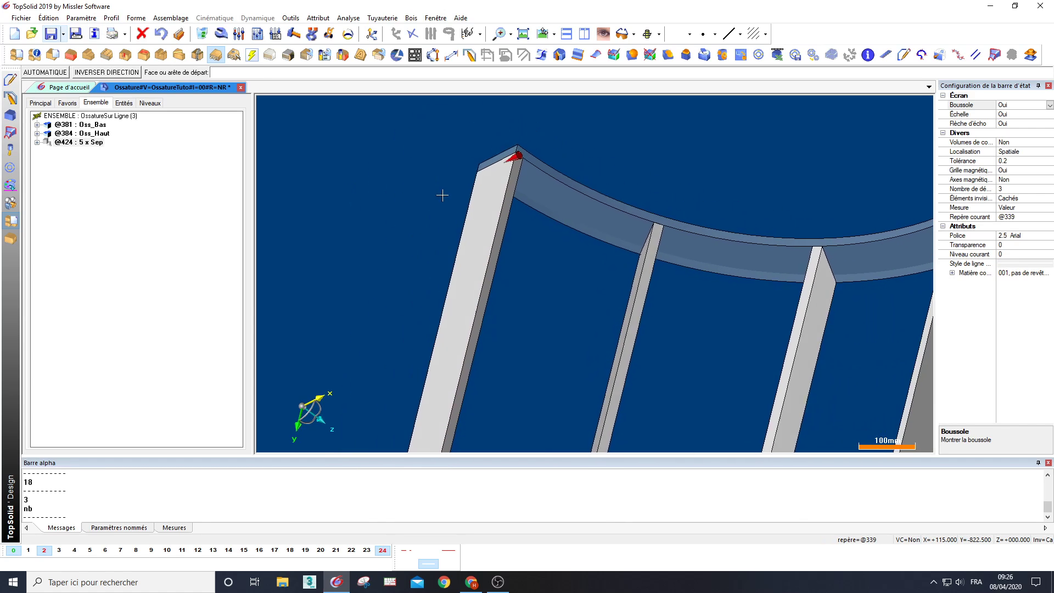
pyautogui.moveTo(442, 195); pyautogui.dragTo(424, 225, button='middle')
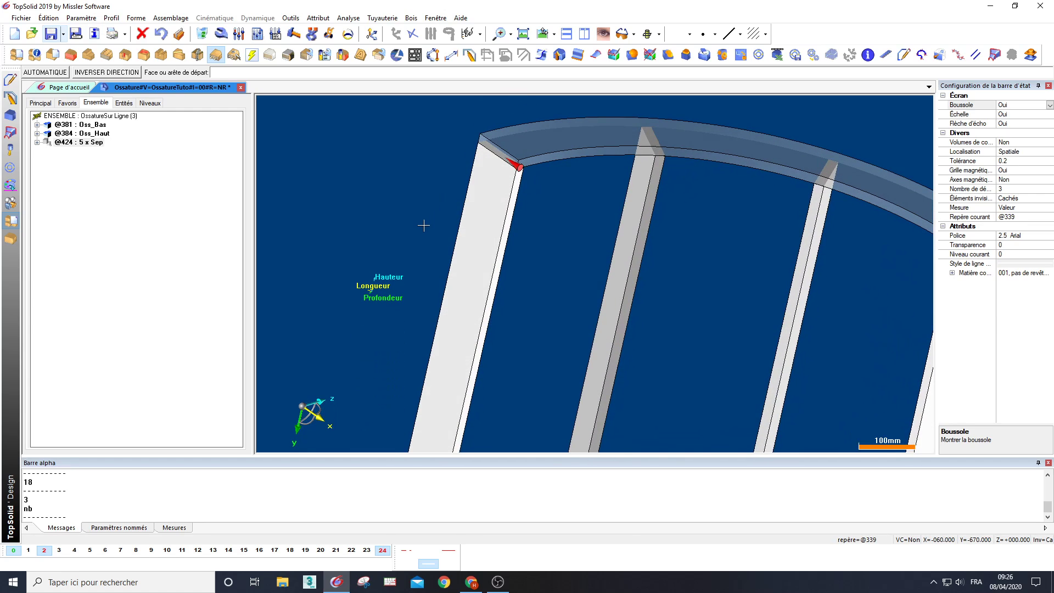
pyautogui.middleClick(420, 196)
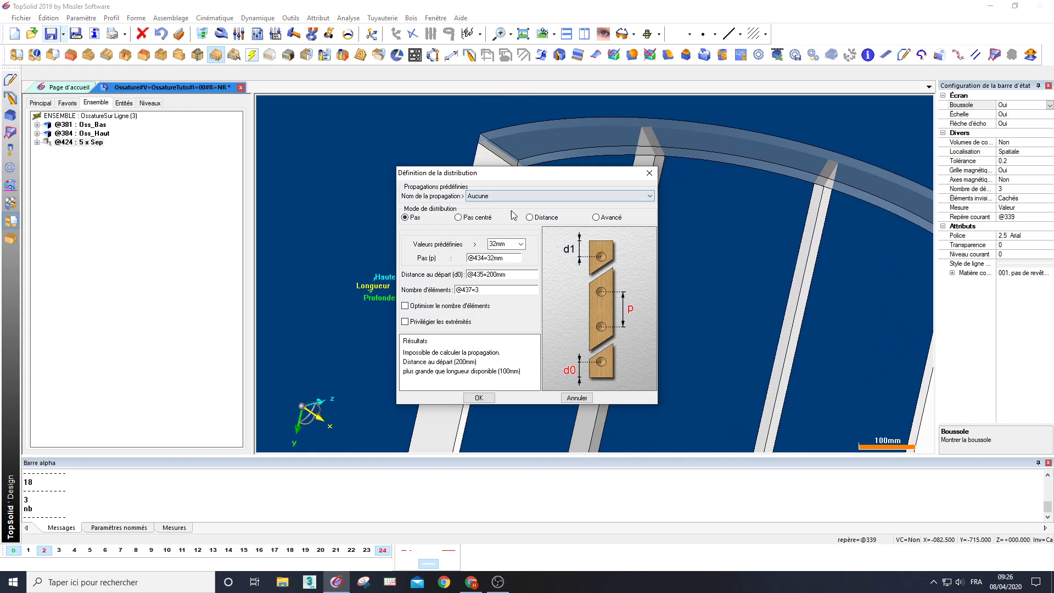
# Distribute the dowels in Avancé mode with 15 mm minimum distances at the start and the end
pyautogui.click(596, 218)
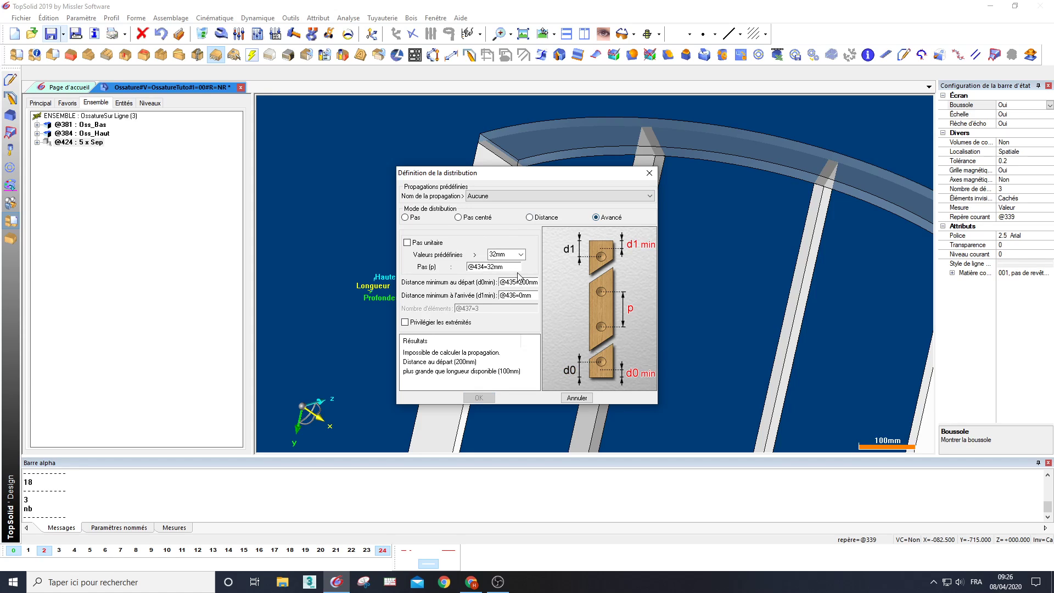
pyautogui.doubleClick(532, 283)
pyautogui.write('15mm')
pyautogui.press('Tab')
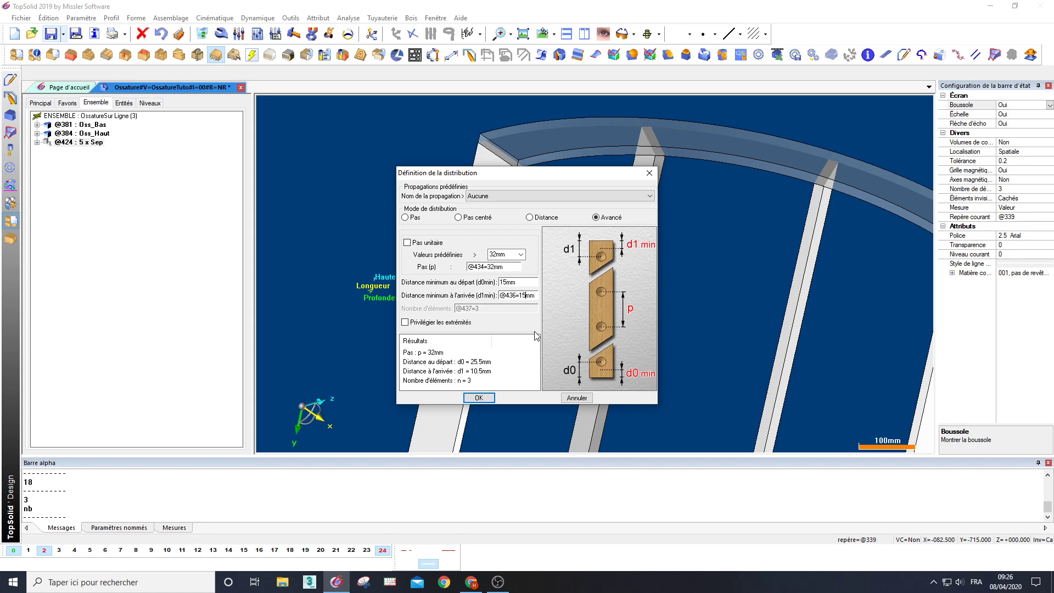
pyautogui.click(481, 399)
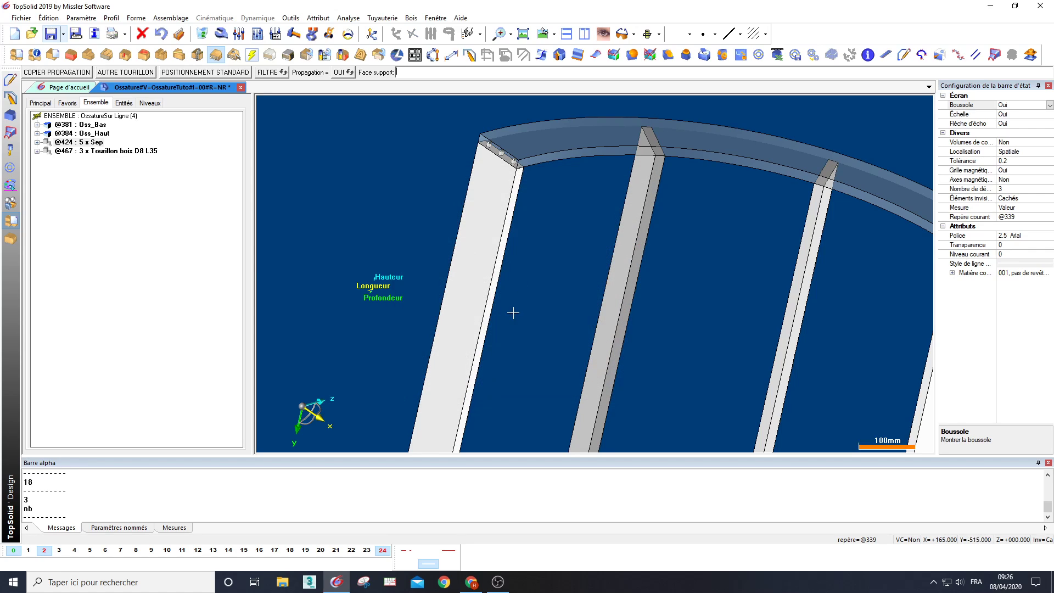
# Modify the upper dowel distribution to use Pas unitaire with 2 elements
pyautogui.click(178, 34)
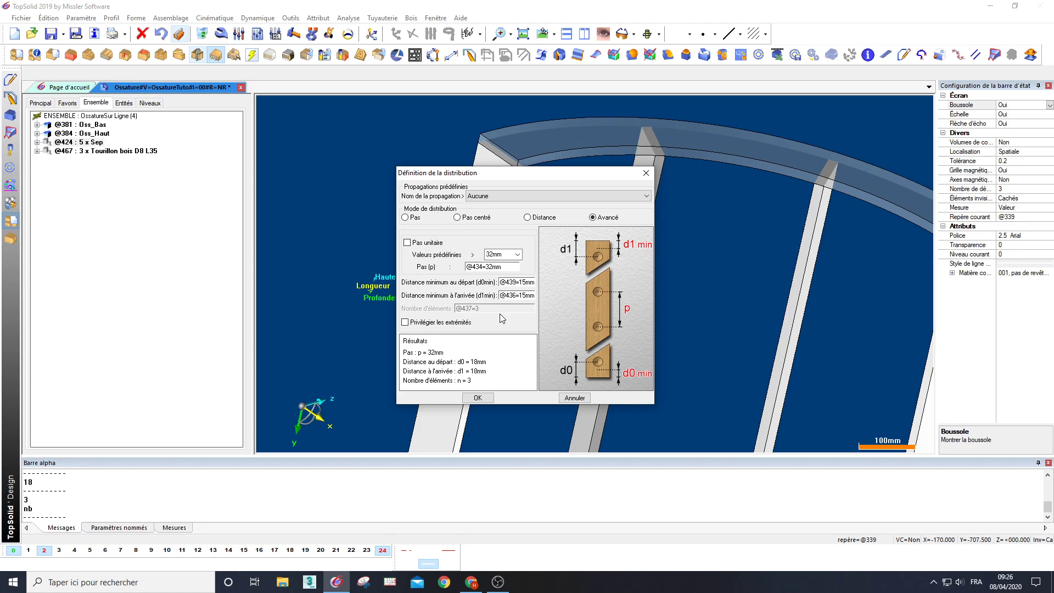
pyautogui.click(407, 243)
pyautogui.moveTo(488, 309); pyautogui.dragTo(411, 310)
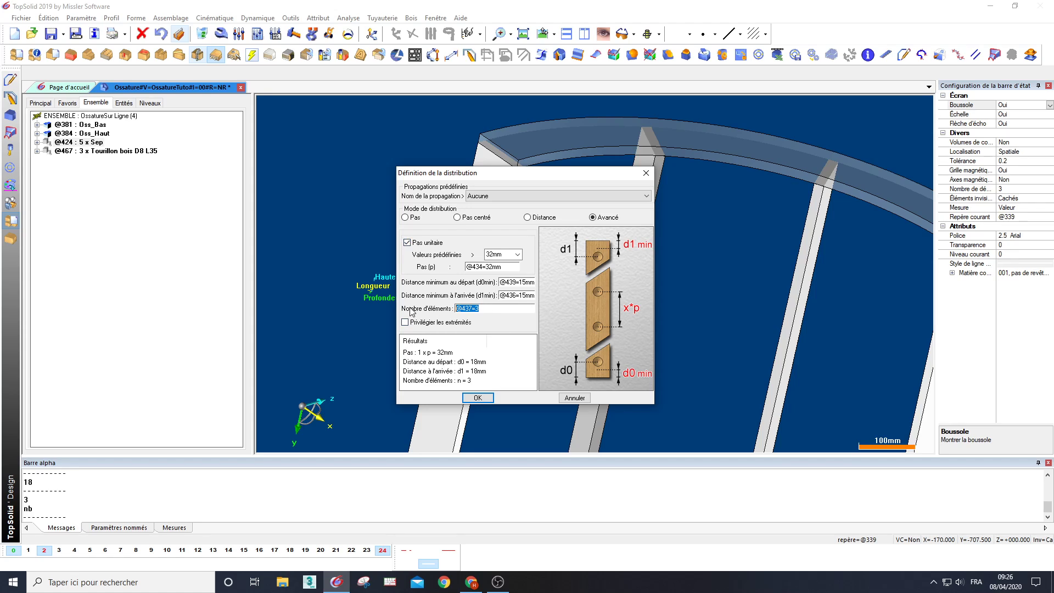
pyautogui.write('2')
pyautogui.click(477, 398)
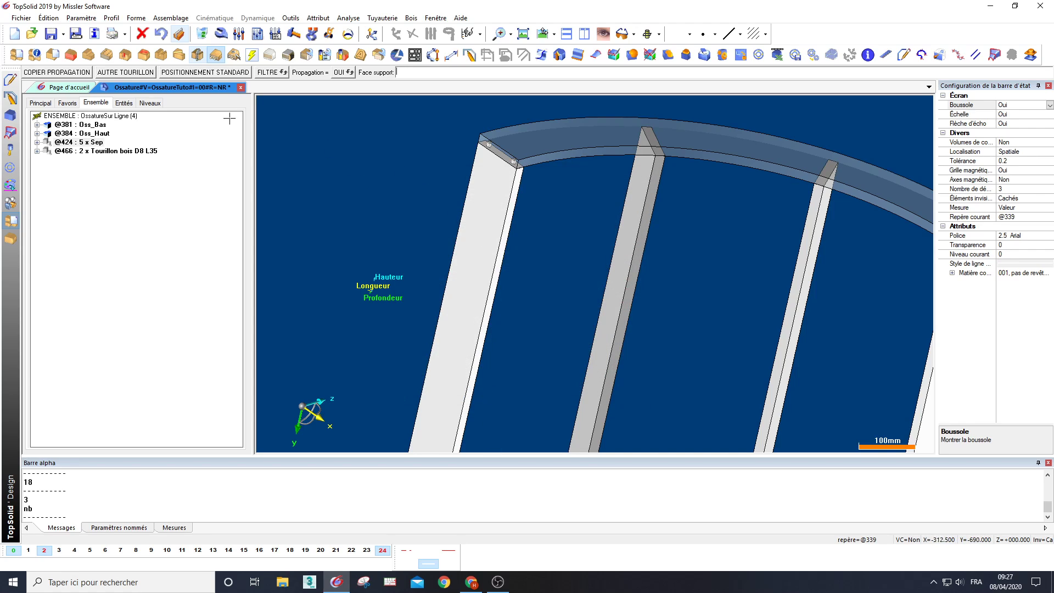
# Copy the dowel propagation to the first separator's joint with the lower curved rail, starting from the front with automatic centring and end edge
pyautogui.click(57, 74)
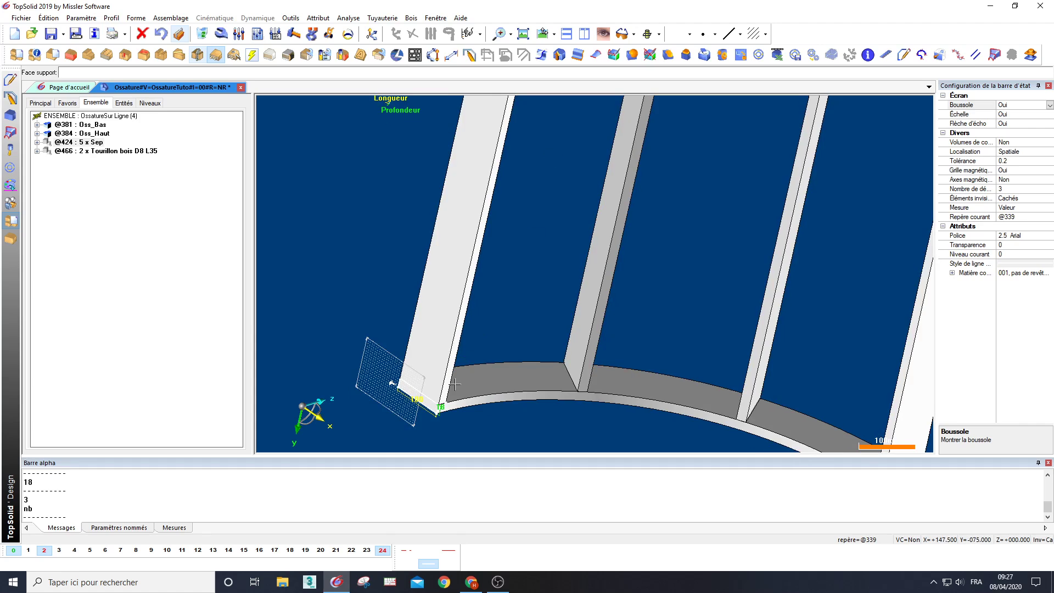
pyautogui.scroll(5, 433, 415)
pyautogui.click(461, 353)
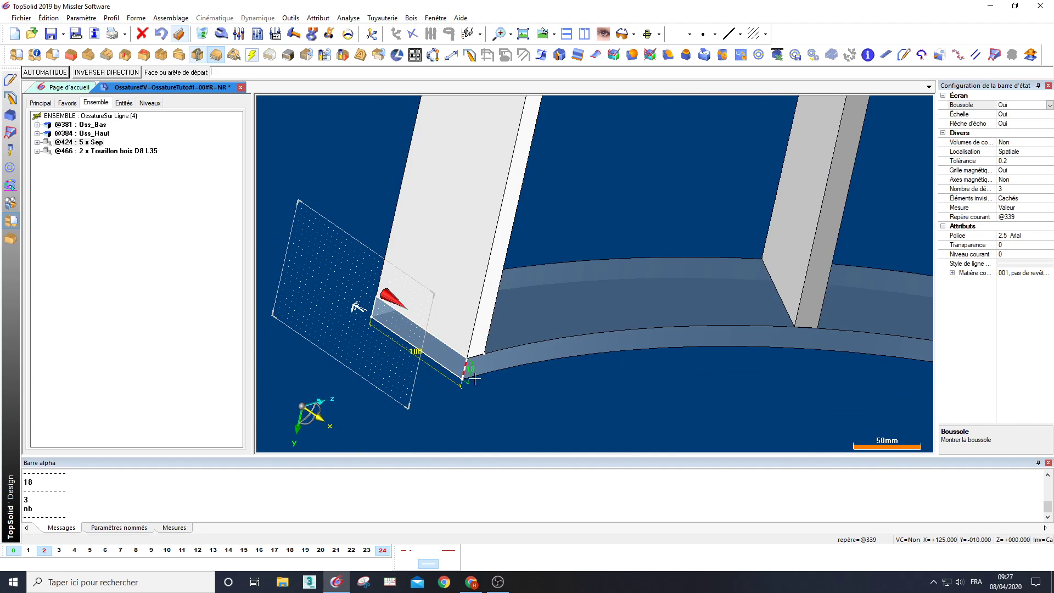
pyautogui.click(483, 311)
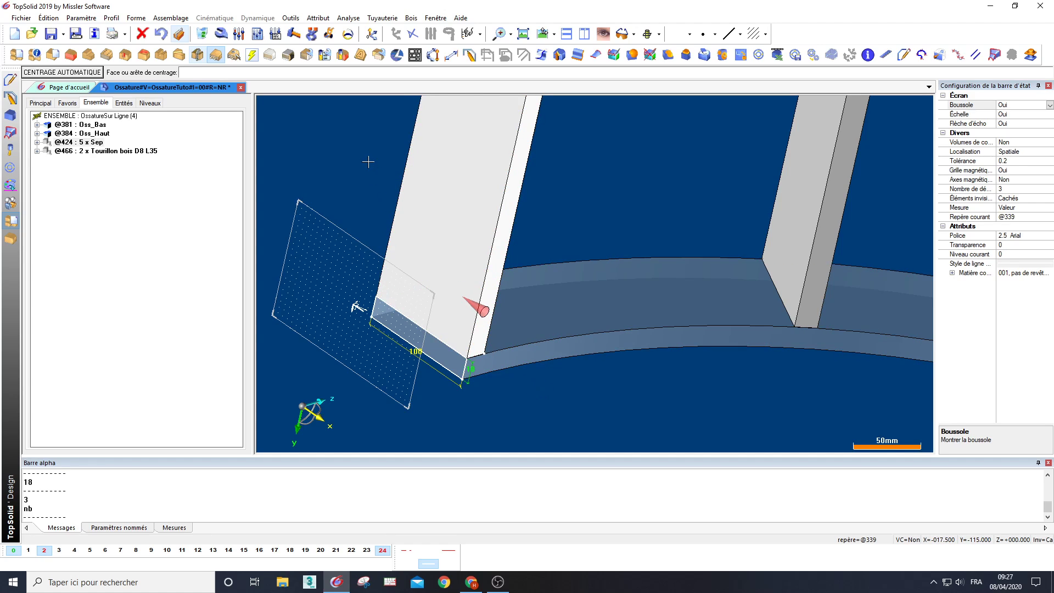
pyautogui.press('Return')
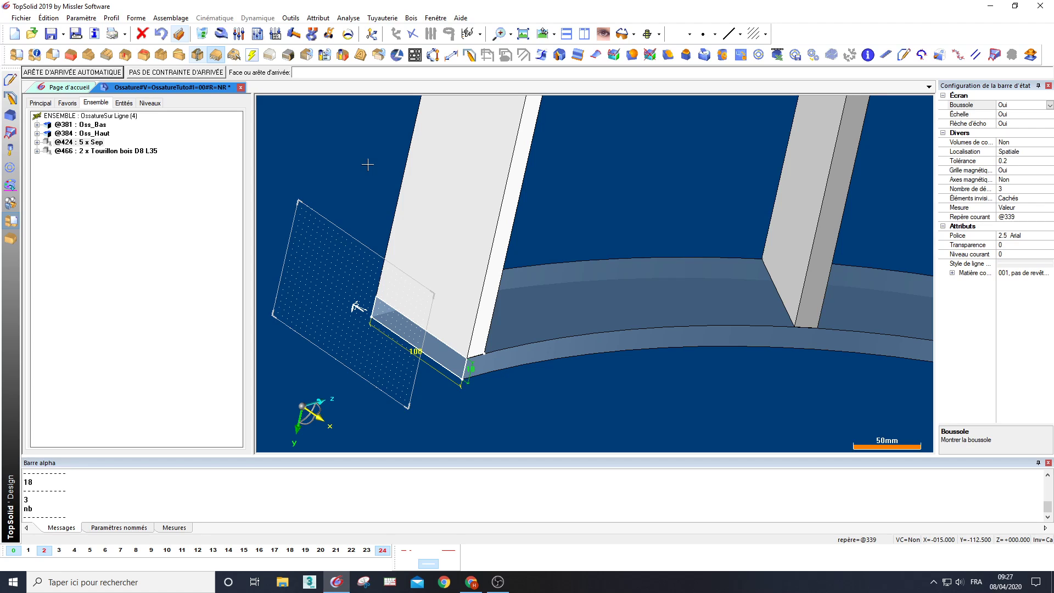
pyautogui.press('Return')
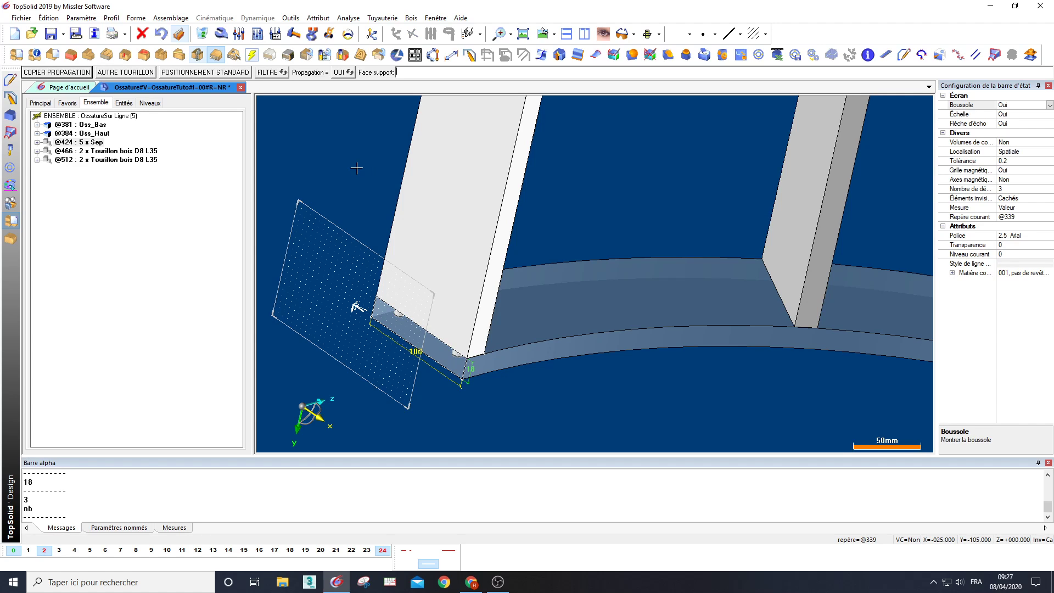
# Examine the first separator's dowelled joint with the lower curved rail and end the dowel command
pyautogui.scroll(-4, 356, 205)
pyautogui.press('Left')
pyautogui.press('Left')
pyautogui.press('Left')
pyautogui.press('Left')
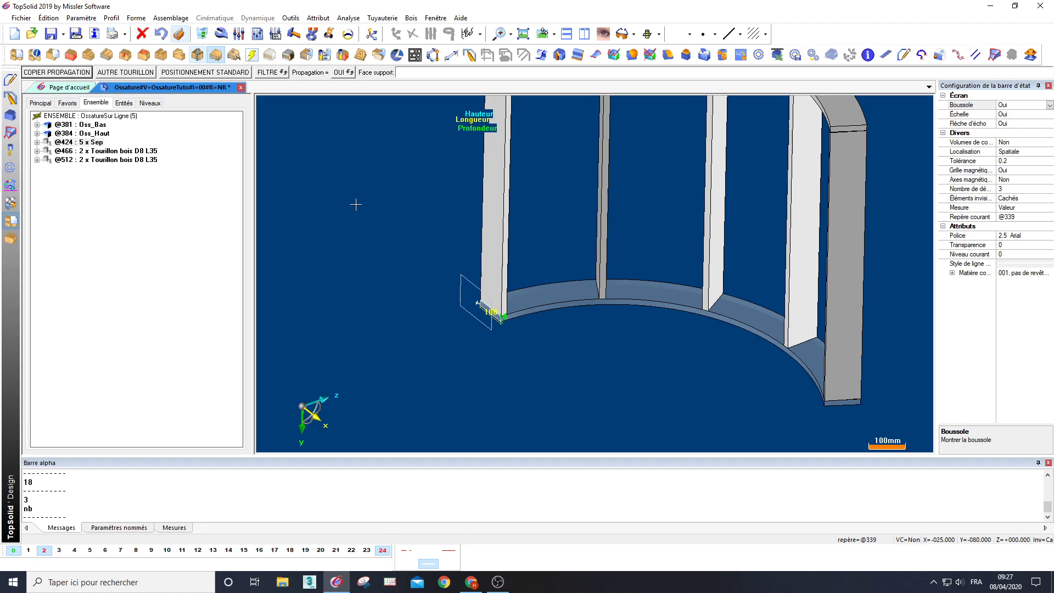
pyautogui.press('Left')
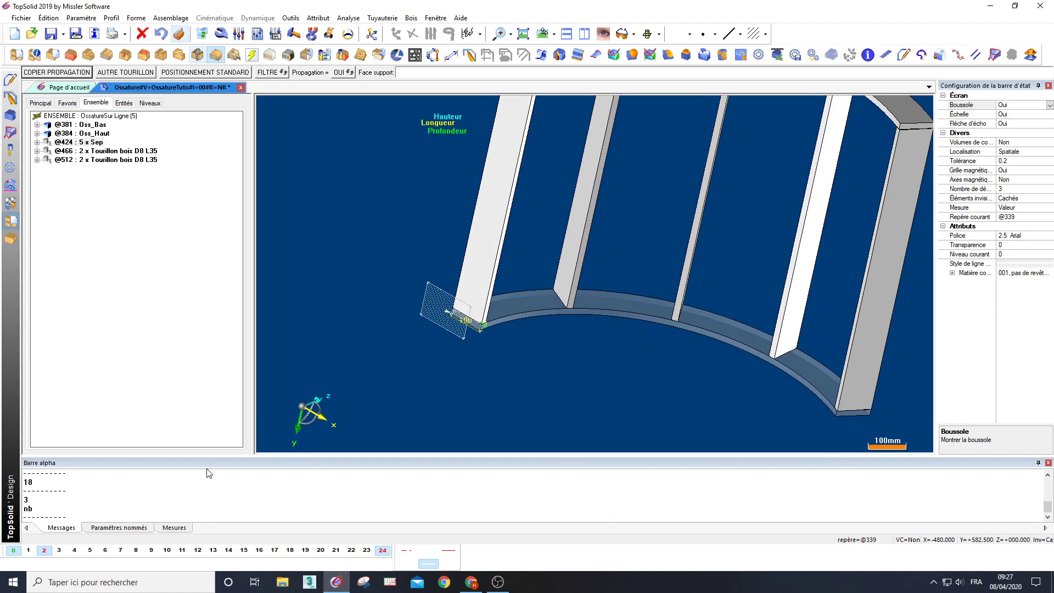
pyautogui.press('Left')
pyautogui.moveTo(429, 322); pyautogui.dragTo(468, 405, button='middle')
pyautogui.scroll(4, 467, 405)
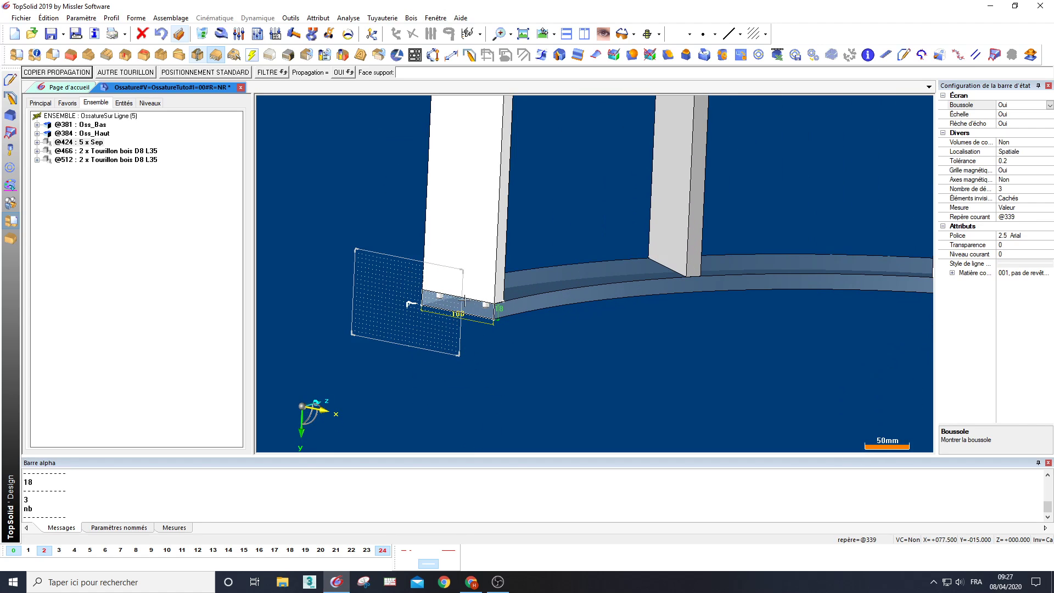
pyautogui.scroll(-3, 796, 258)
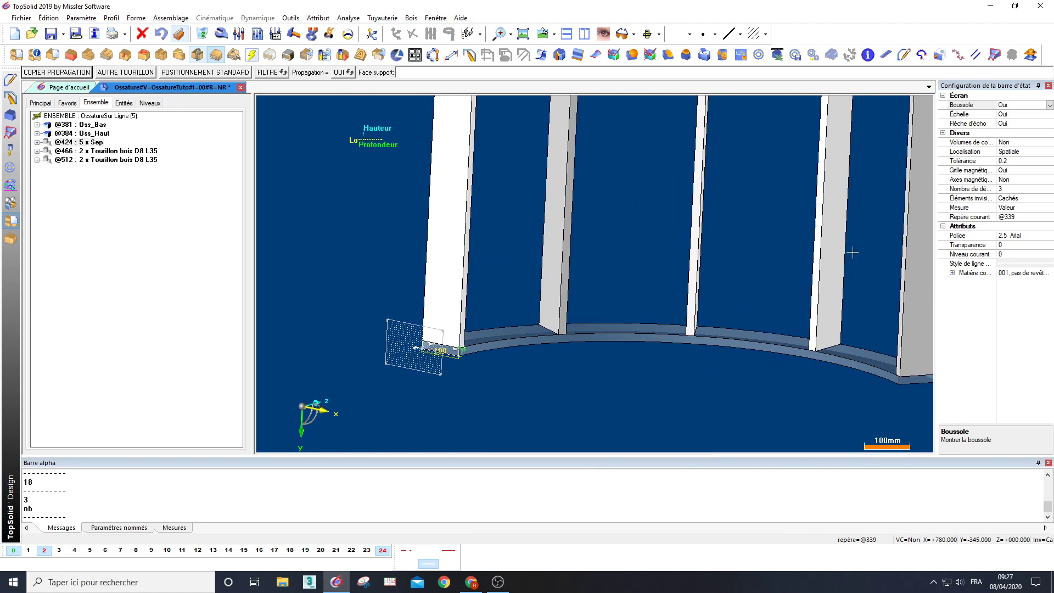
pyautogui.moveTo(305, 102); pyautogui.dragTo(305, 204, button='middle')
pyautogui.press('Escape')
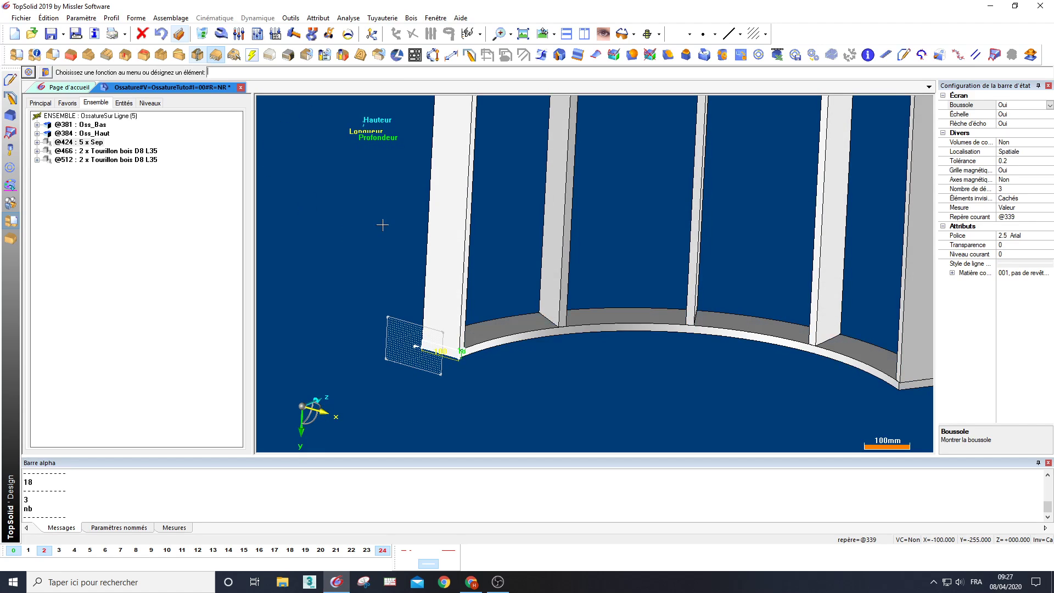
# Hide level 2 containing the separators to expose the dowels on the lower curved rail
pyautogui.scroll(-2, 470, 286)
pyautogui.scroll(4, 471, 287)
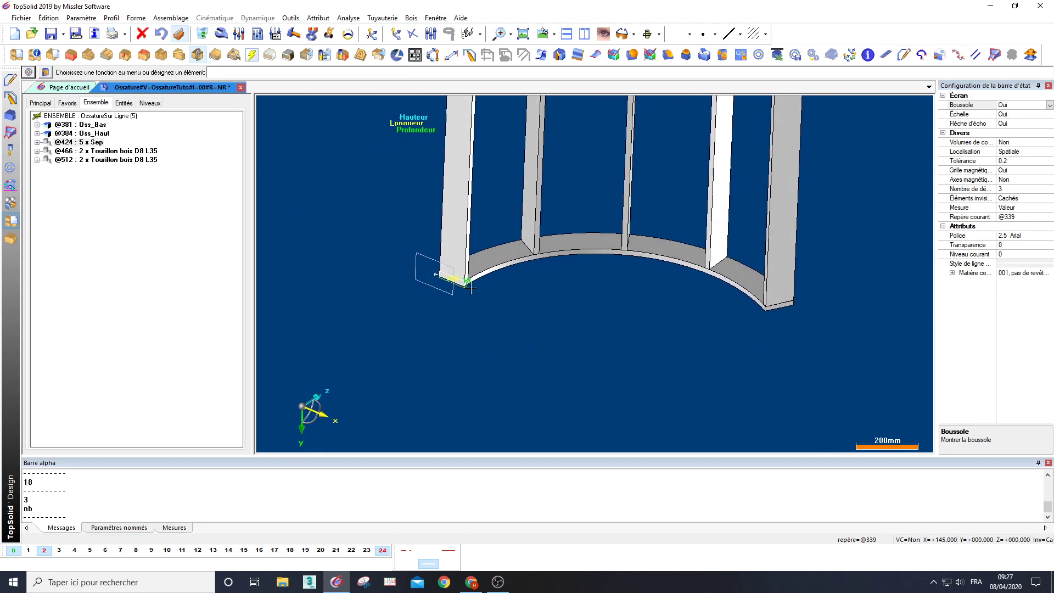
pyautogui.moveTo(439, 276); pyautogui.dragTo(439, 304, button='middle')
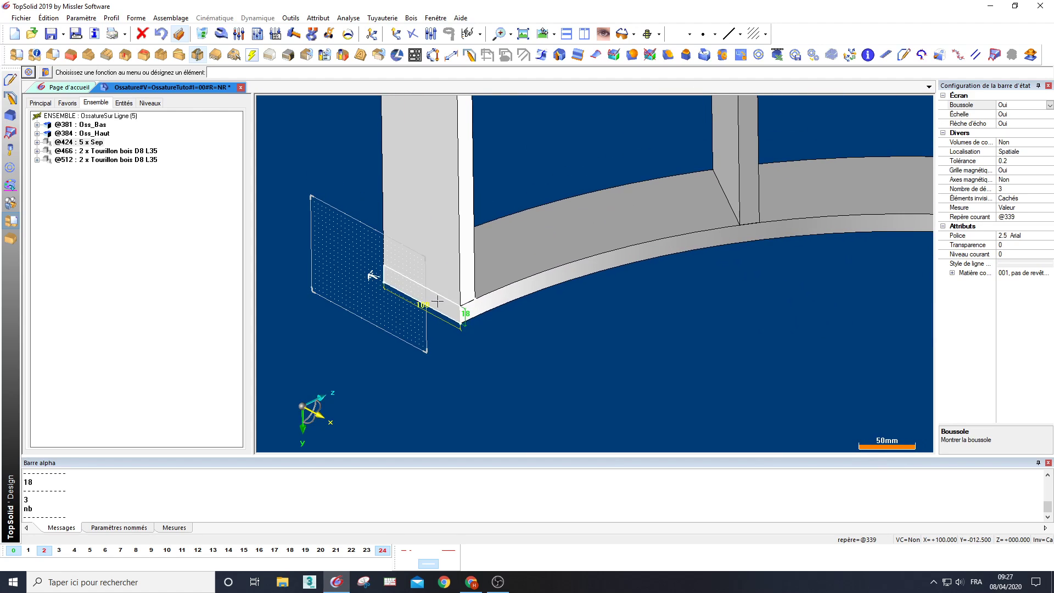
pyautogui.click(46, 552)
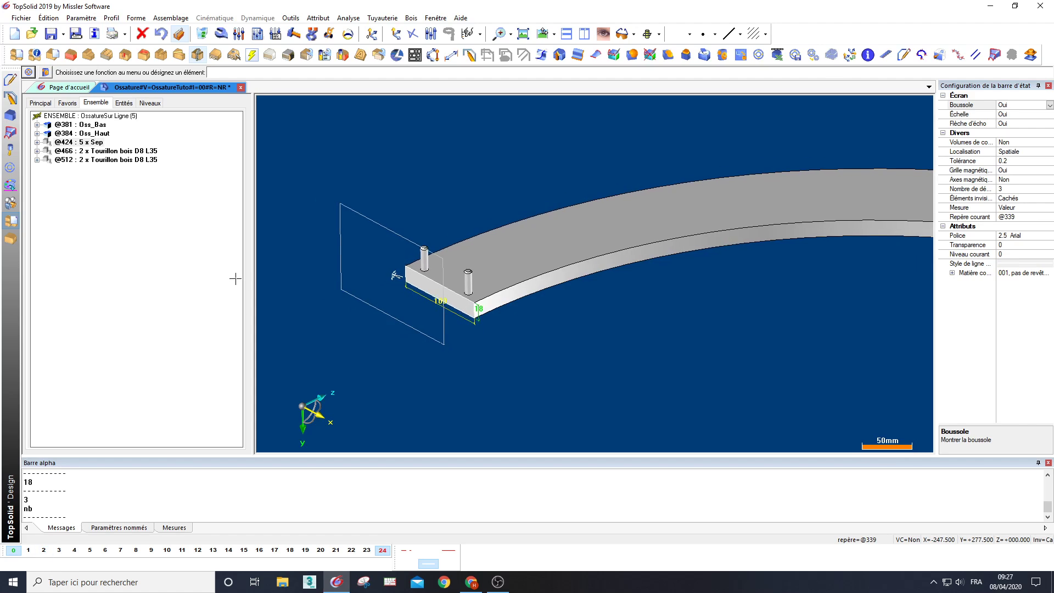
# Modify the lower rail dowels' propagation to follow the existing separator repetition, replacing it everywhere, with level 2 shown only for picking a separator
pyautogui.click(222, 35)
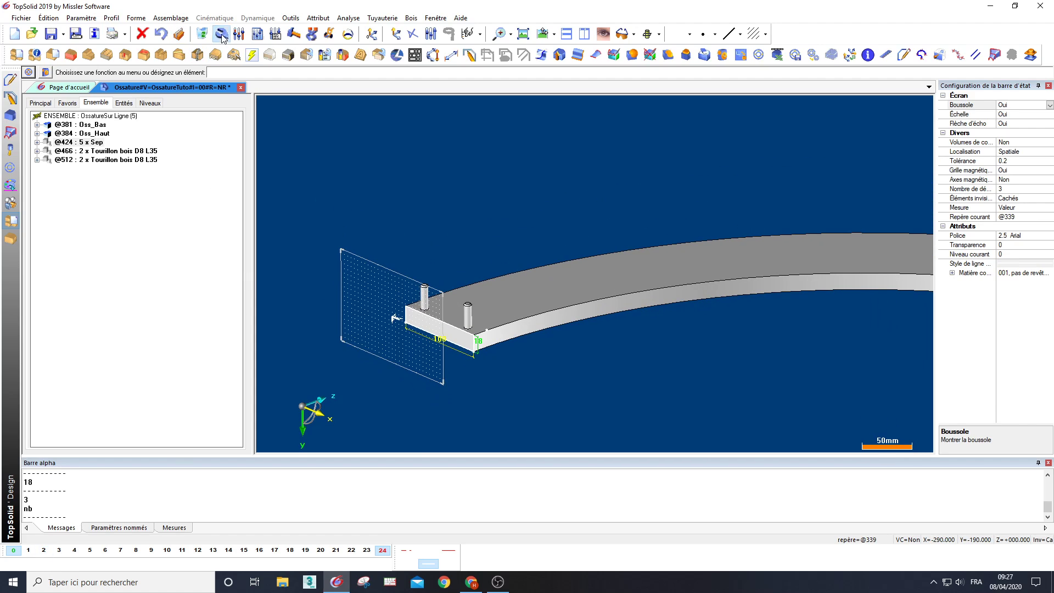
pyautogui.click(468, 310)
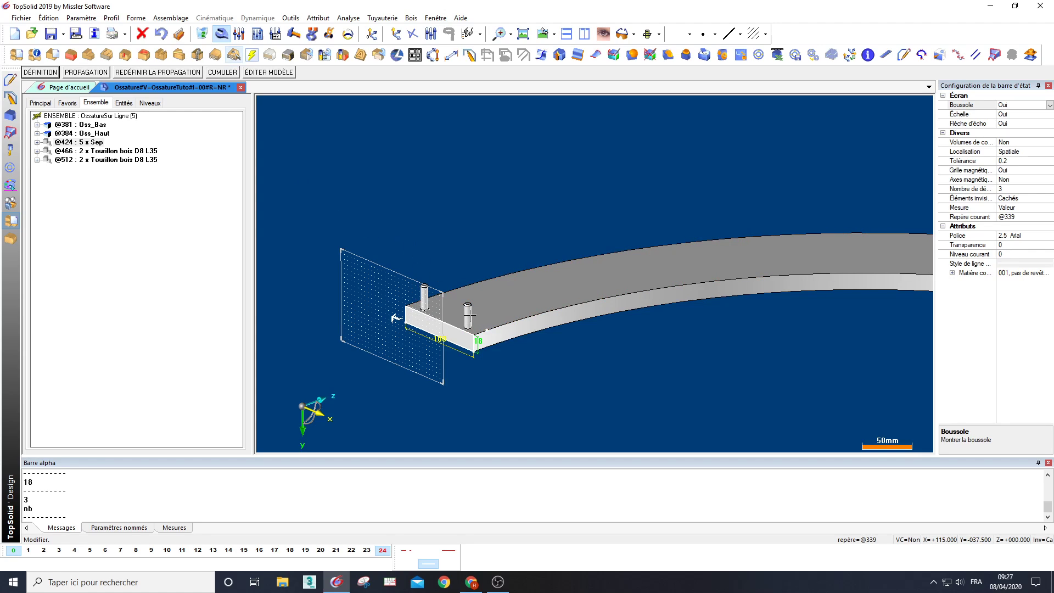
pyautogui.rightClick(468, 311)
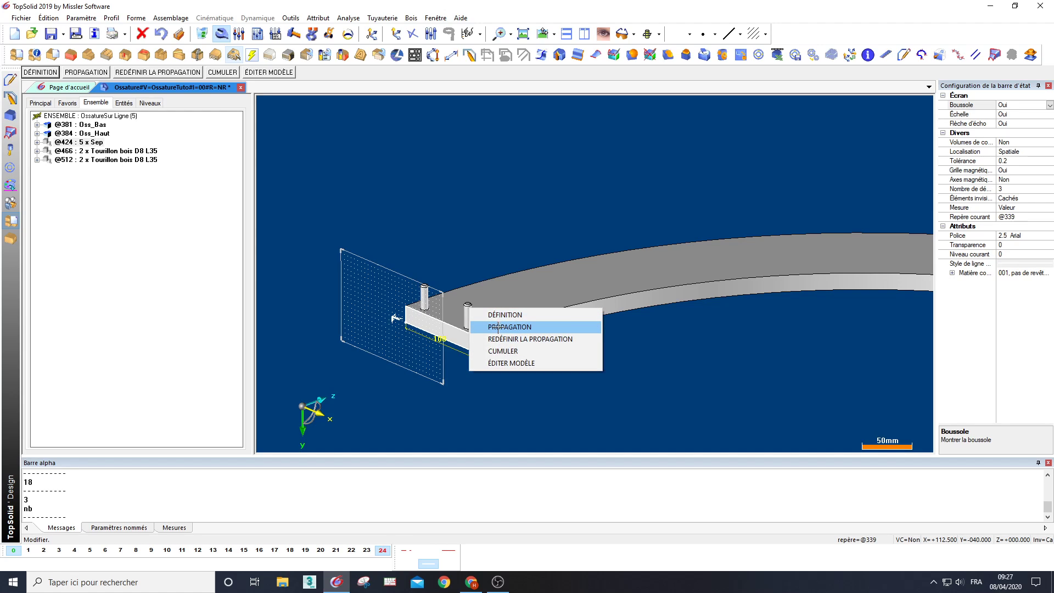
pyautogui.click(515, 351)
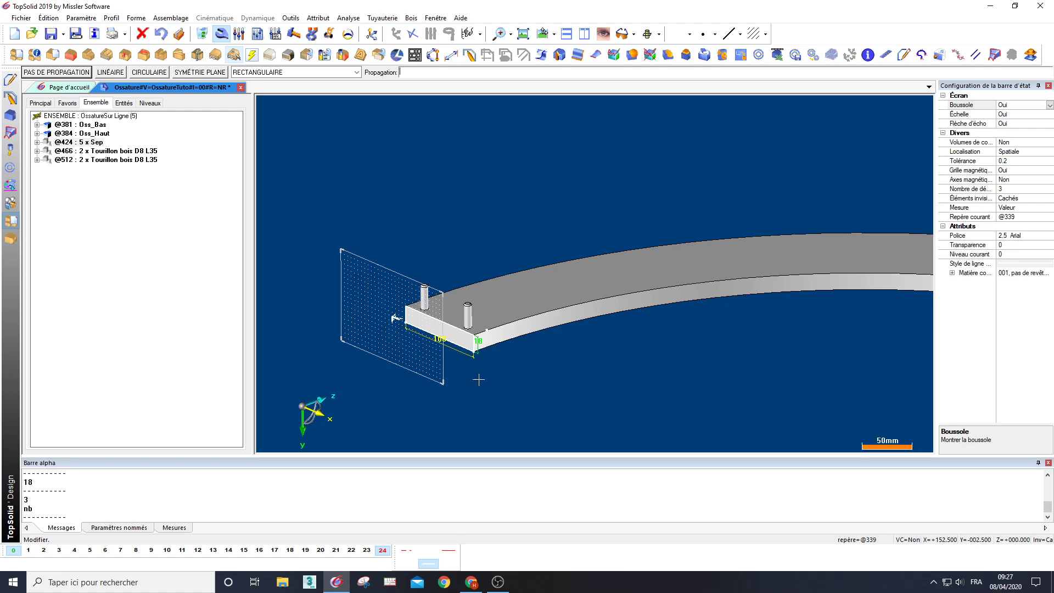
pyautogui.click(47, 551)
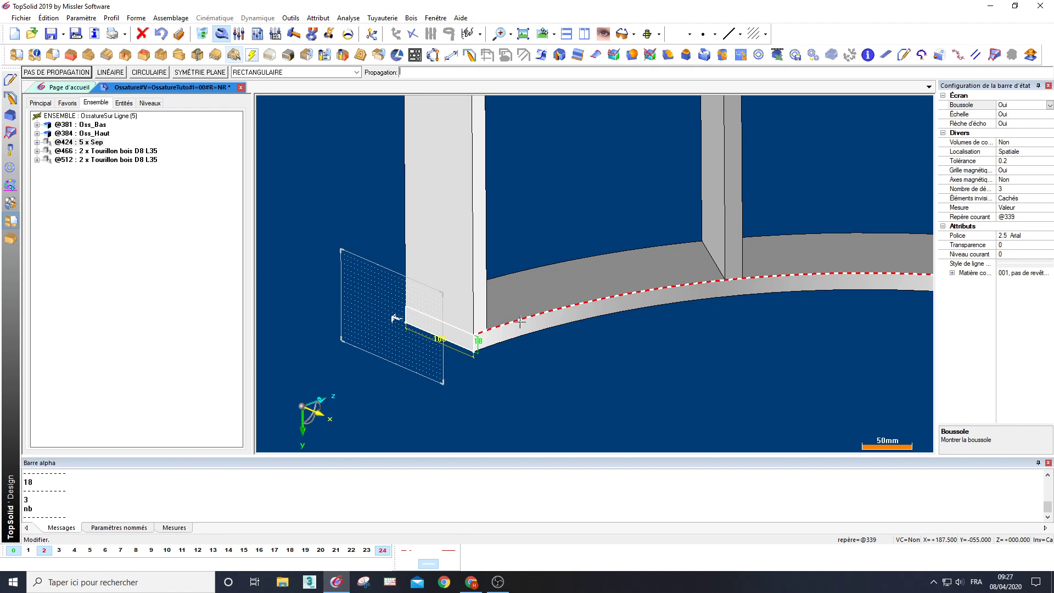
pyautogui.scroll(-2, 563, 329)
pyautogui.moveTo(563, 329); pyautogui.dragTo(592, 312, button='middle')
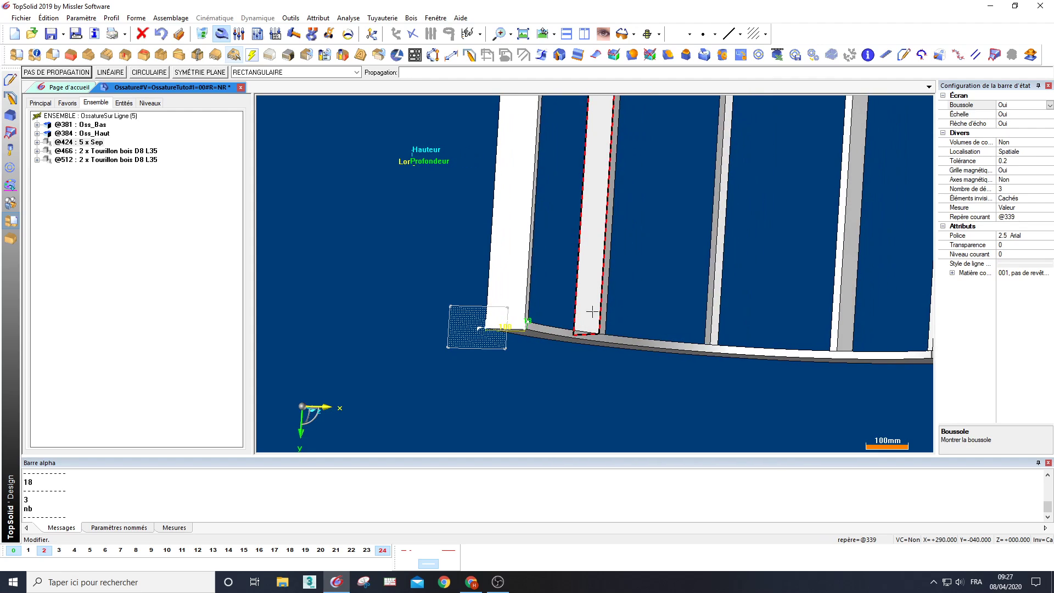
pyautogui.click(592, 236)
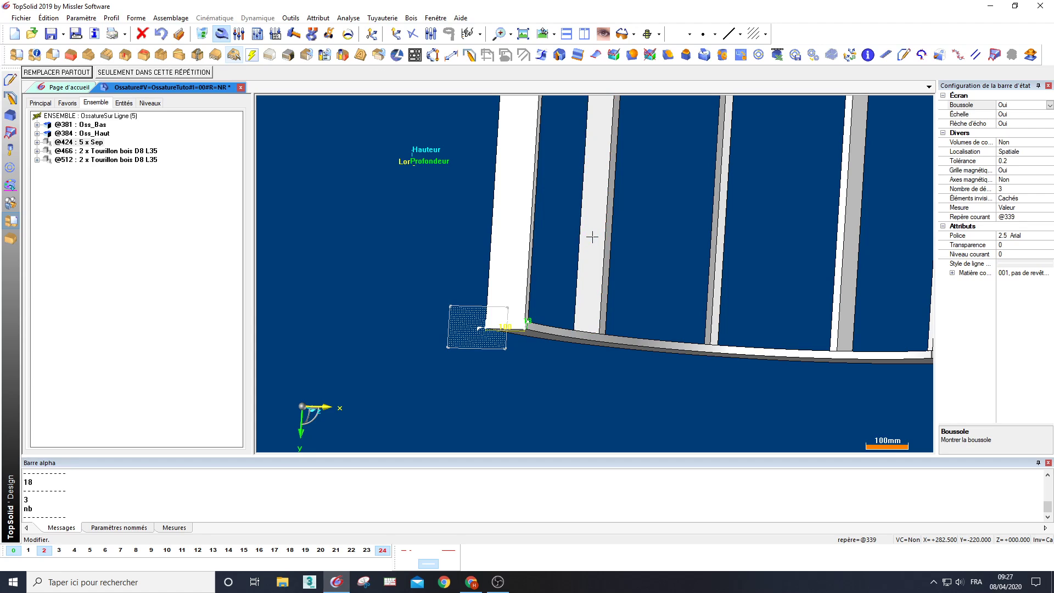
pyautogui.press('Down')
pyautogui.press('Down')
pyautogui.press('Down')
pyautogui.press('Down')
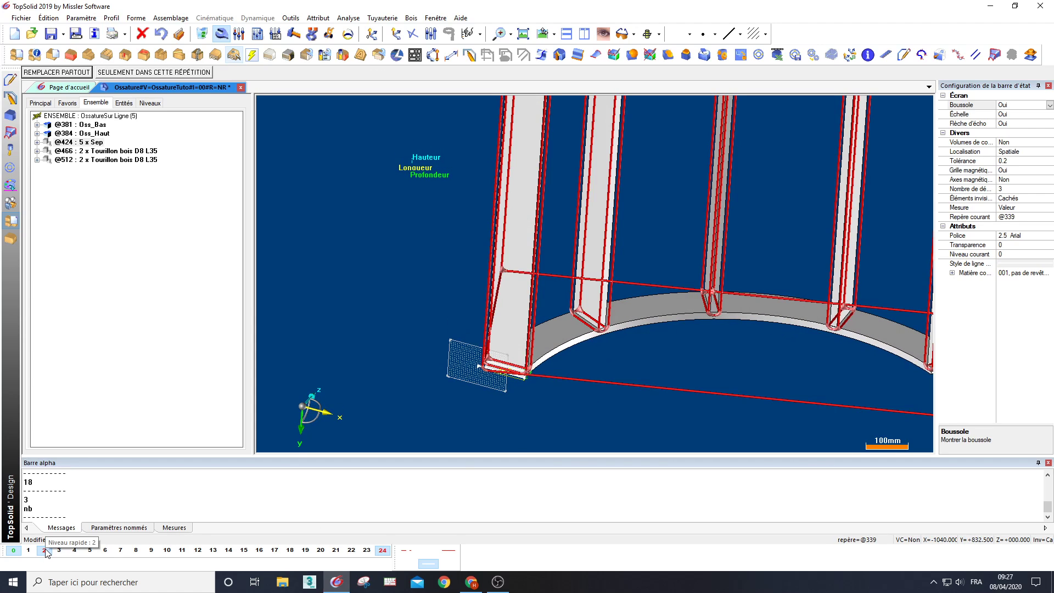
pyautogui.click(47, 552)
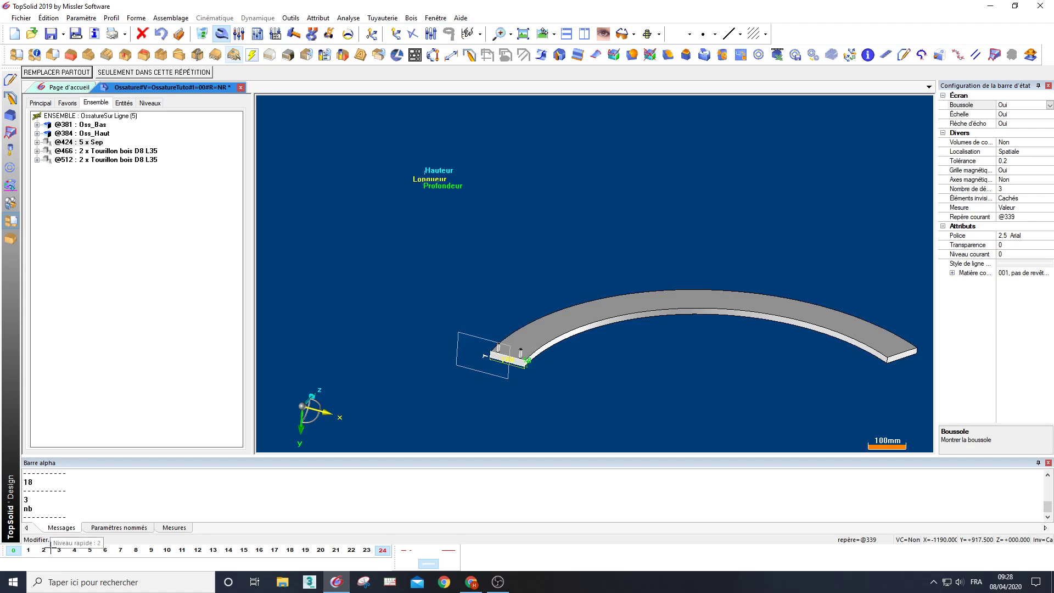
pyautogui.click(77, 77)
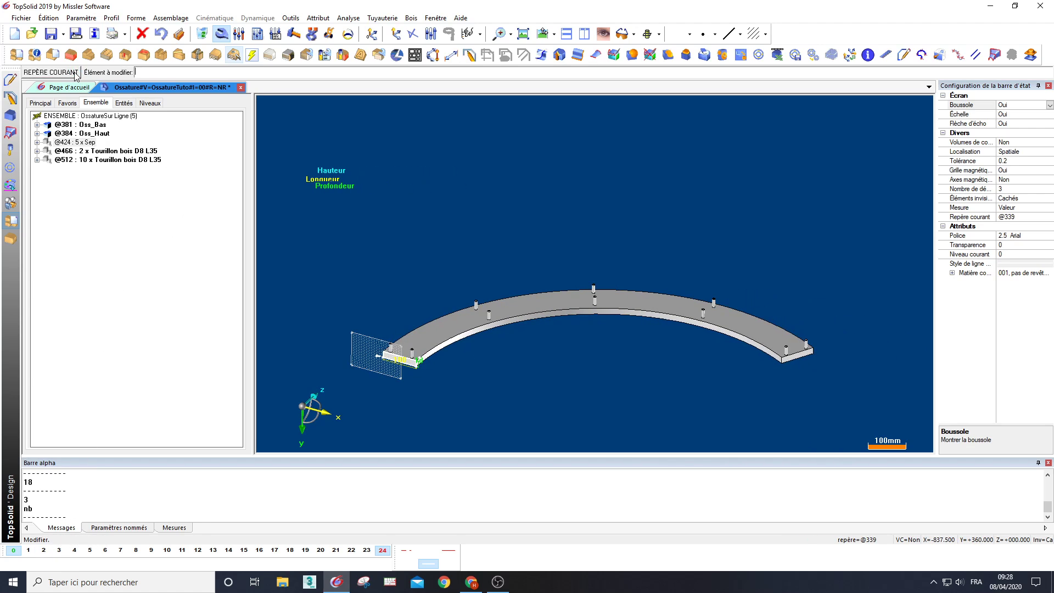
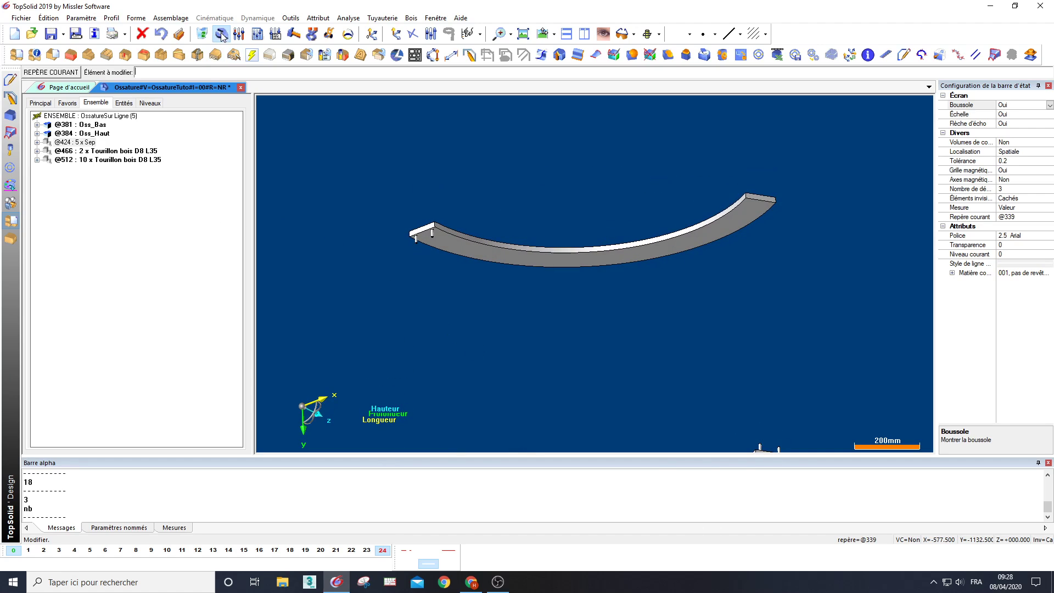
# Modify the upper rail dowels' propagation to follow the existing separator repetition, showing level 2 for the selection and replacing it everywhere
pyautogui.scroll(5, 406, 263)
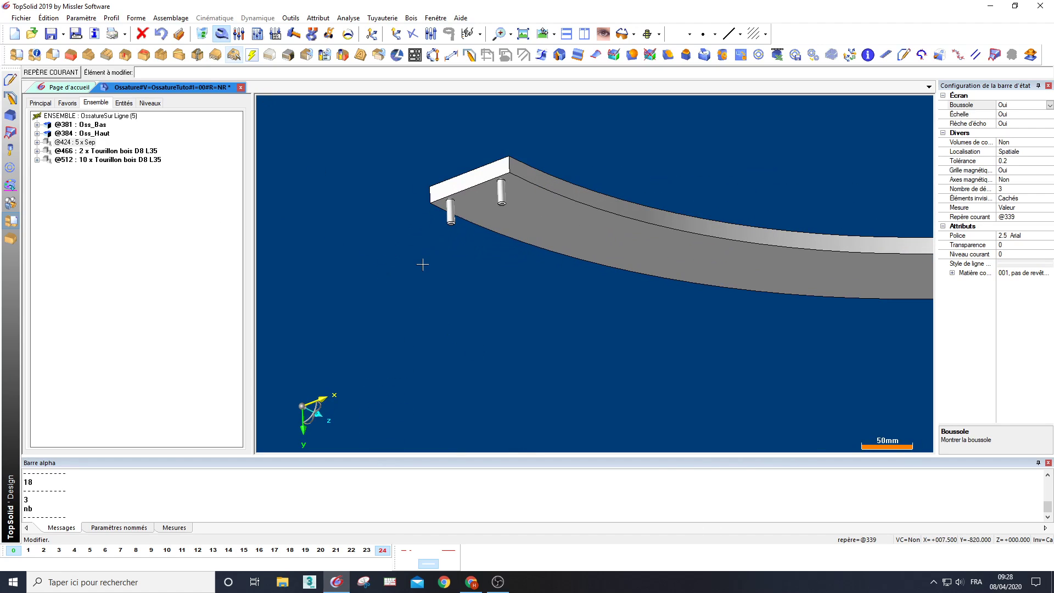
pyautogui.click(501, 195)
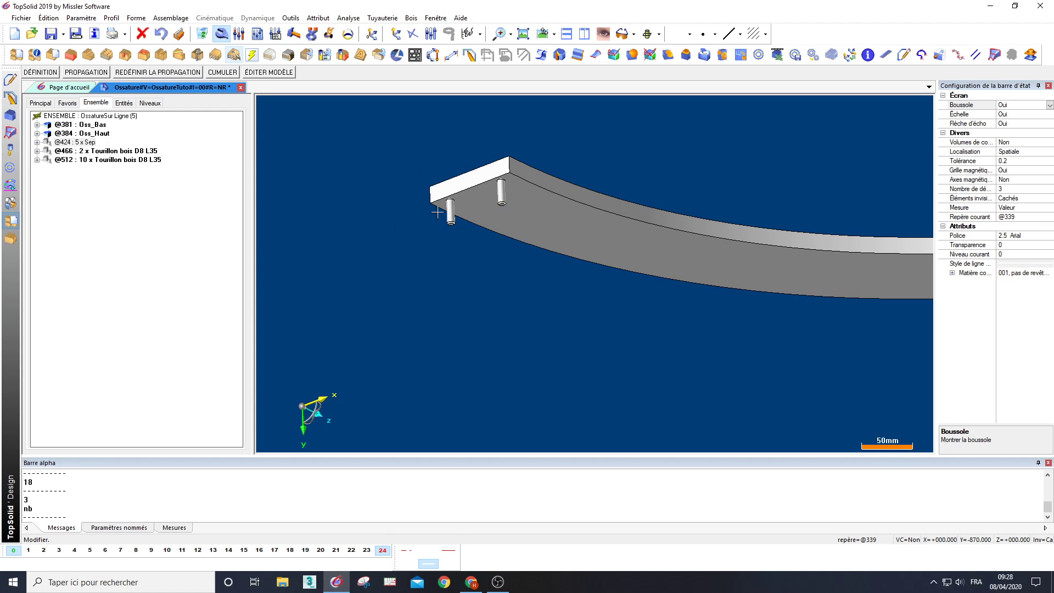
pyautogui.rightClick(502, 192)
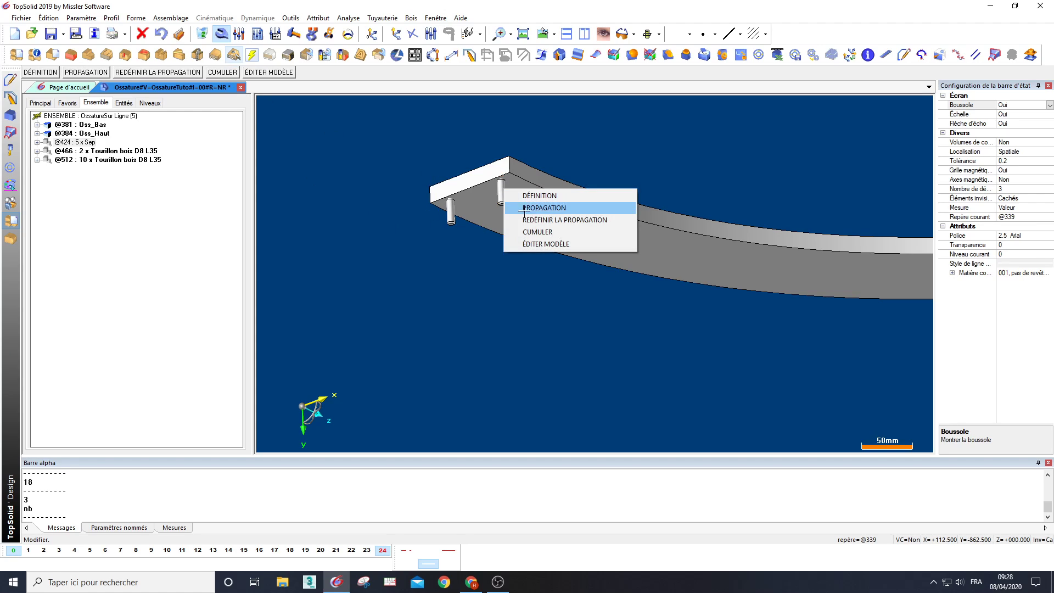
pyautogui.click(549, 208)
pyautogui.scroll(-2, 534, 327)
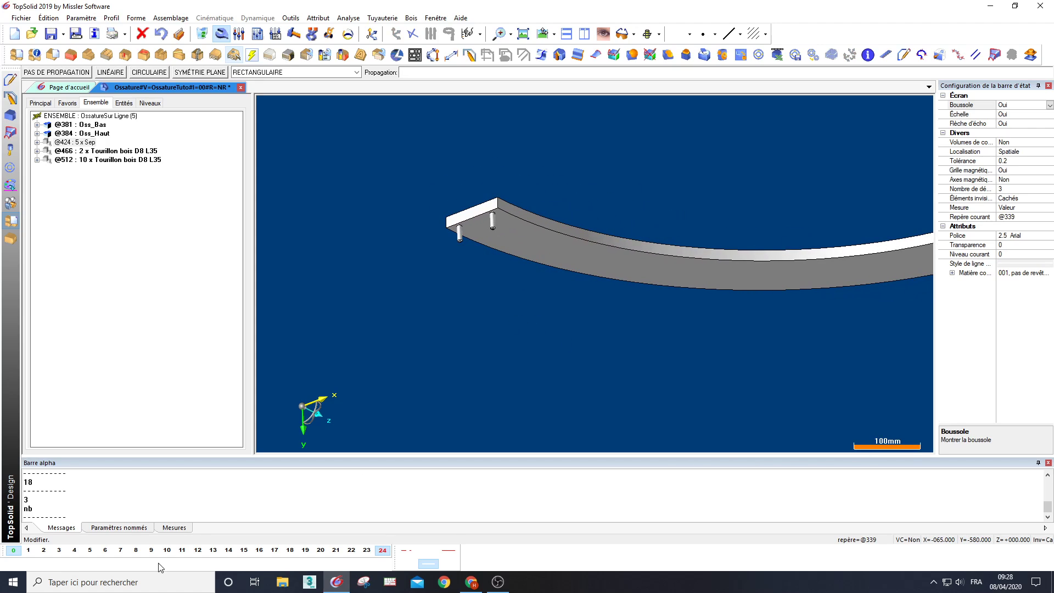
pyautogui.click(43, 551)
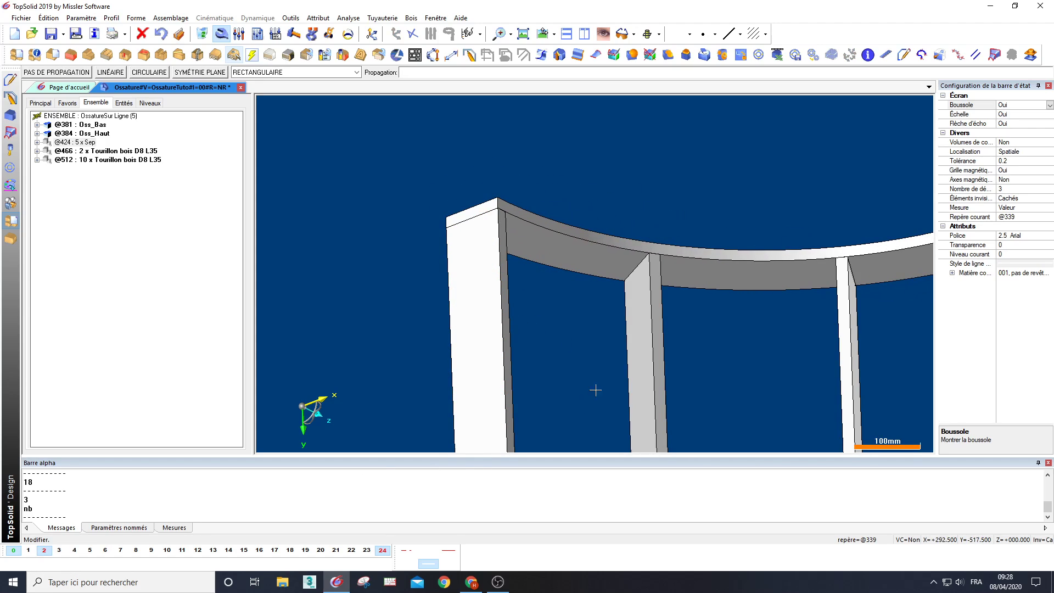
pyautogui.click(637, 332)
pyautogui.click(64, 72)
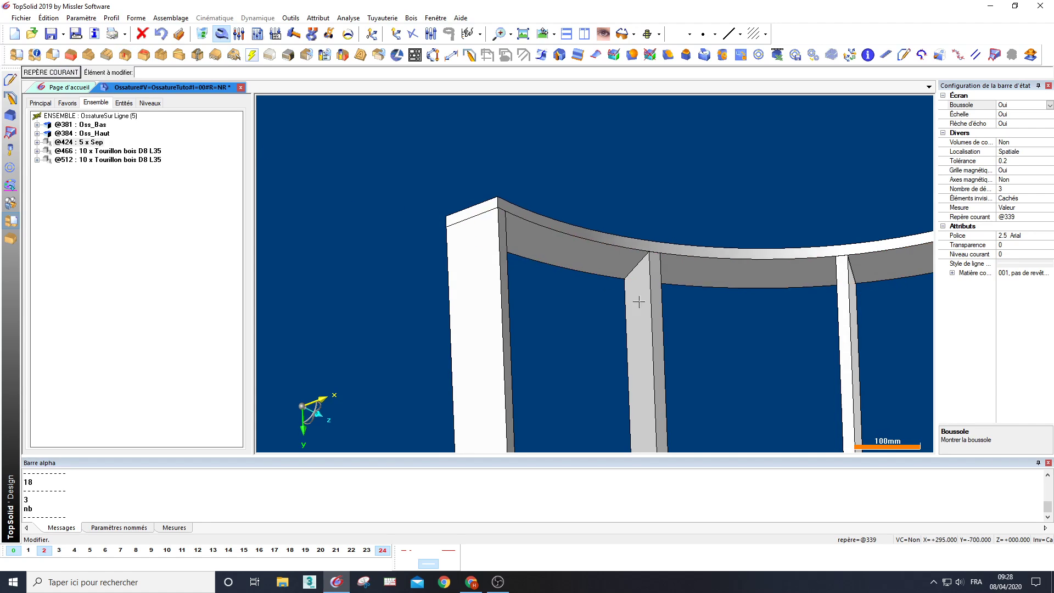
# Hide level 2 with the separators and inspect the propagated dowels on both curved rails
pyautogui.click(45, 551)
pyautogui.moveTo(535, 275); pyautogui.dragTo(552, 323, button='middle')
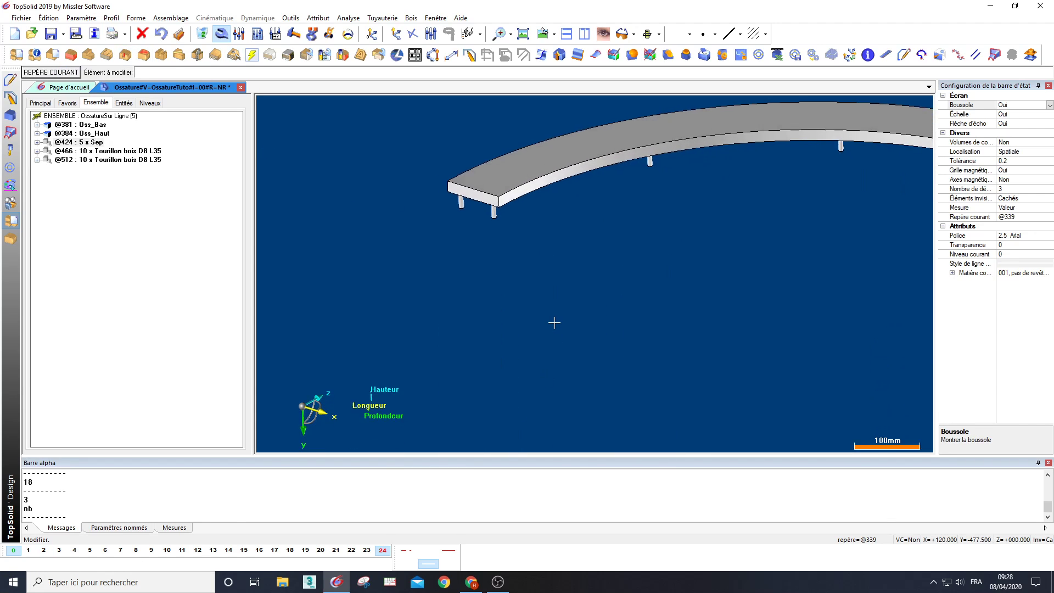
pyautogui.scroll(-5, 552, 322)
pyautogui.moveTo(475, 378); pyautogui.dragTo(474, 300, button='middle')
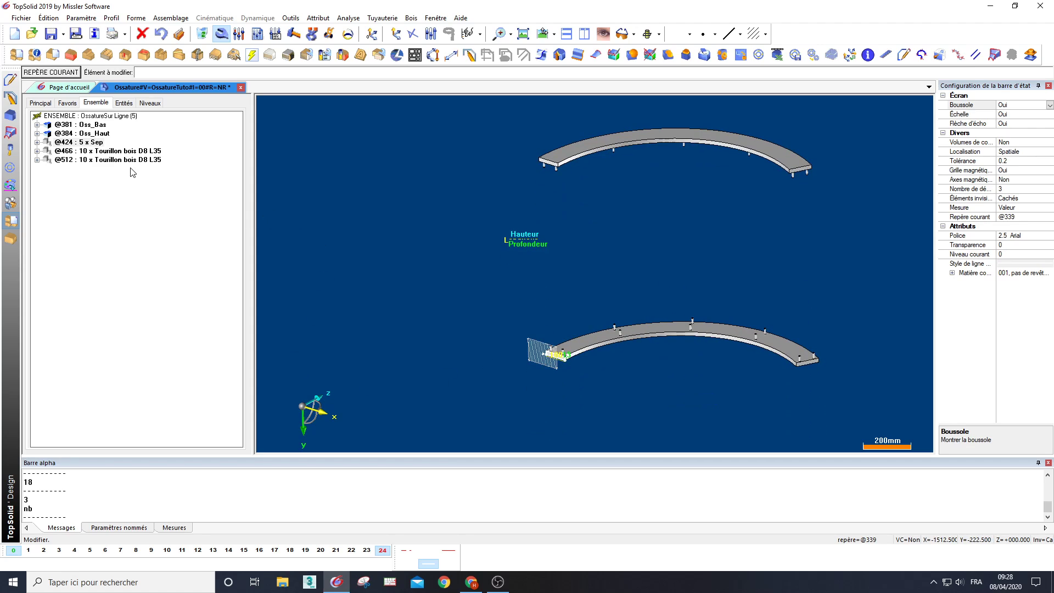
# Set the separator propagation's nb parameter to 7 and check the dowels on both rails
pyautogui.click(38, 143)
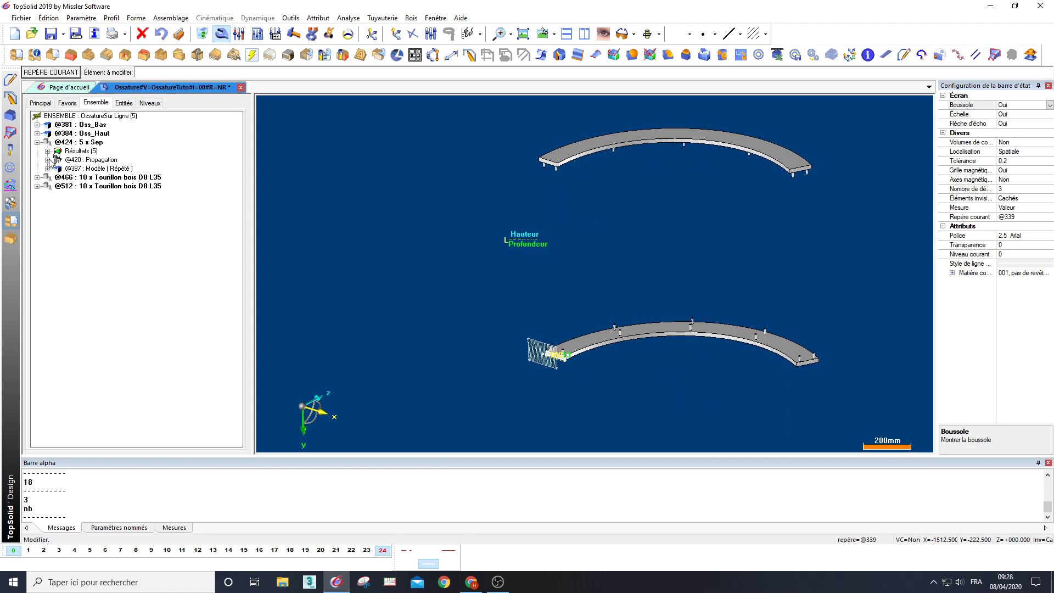
pyautogui.click(48, 160)
pyautogui.doubleClick(108, 178)
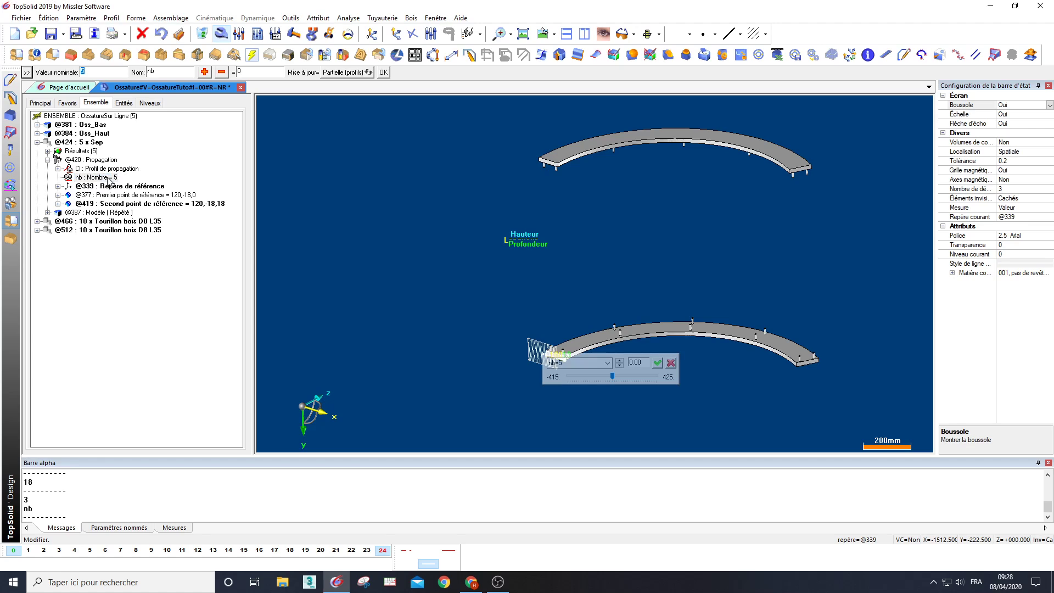
pyautogui.press('Return')
pyautogui.scroll(3, 651, 312)
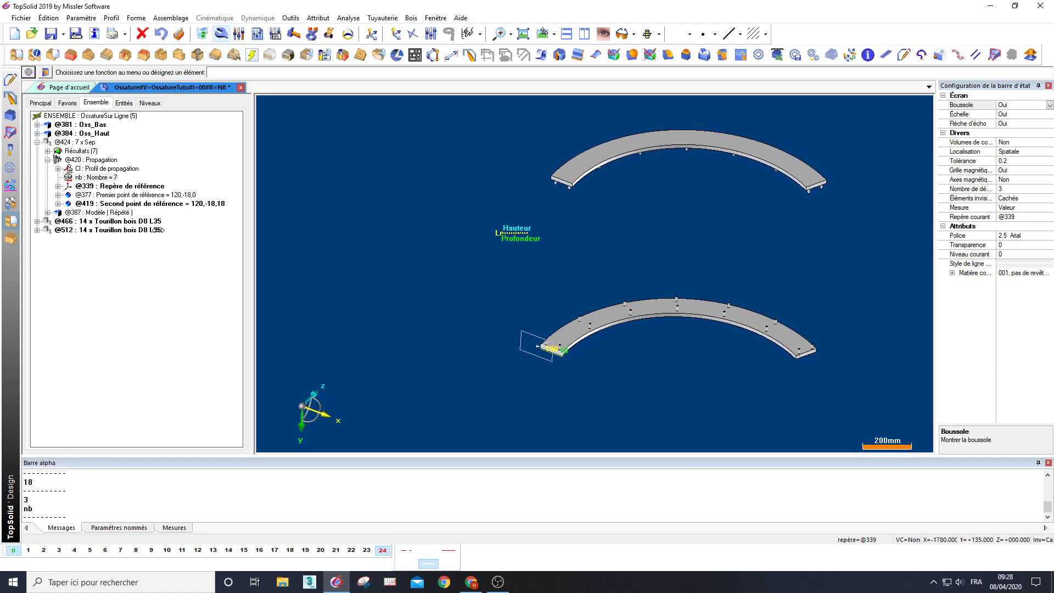
pyautogui.moveTo(652, 312); pyautogui.dragTo(646, 310, button='middle')
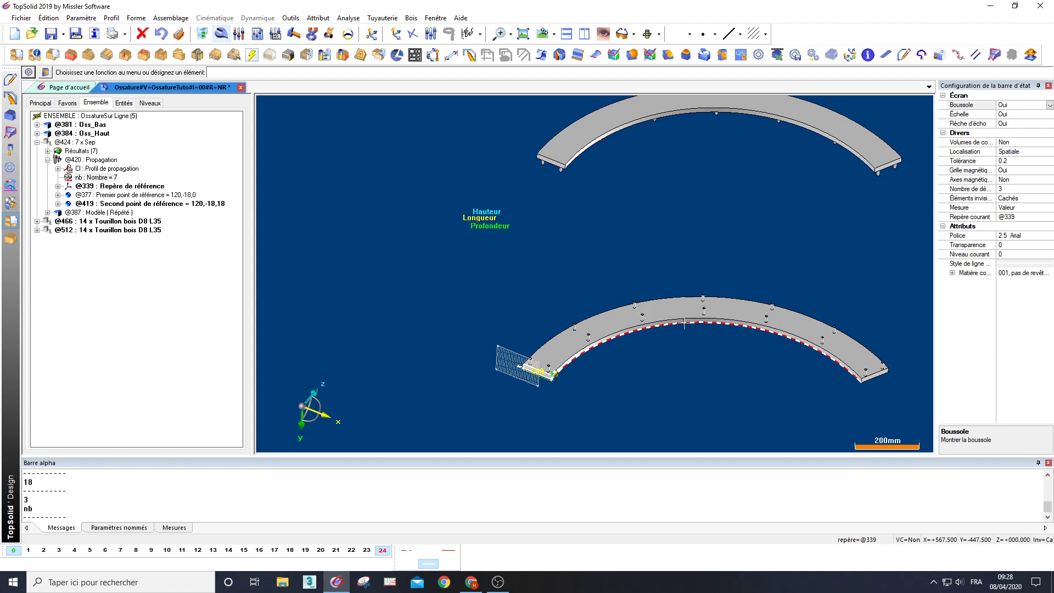
pyautogui.moveTo(789, 356)
pyautogui.mouseDown(button='middle')
pyautogui.moveTo(660, 354)
pyautogui.moveTo(668, 304)
pyautogui.moveTo(641, 333)
pyautogui.mouseUp(button='middle')
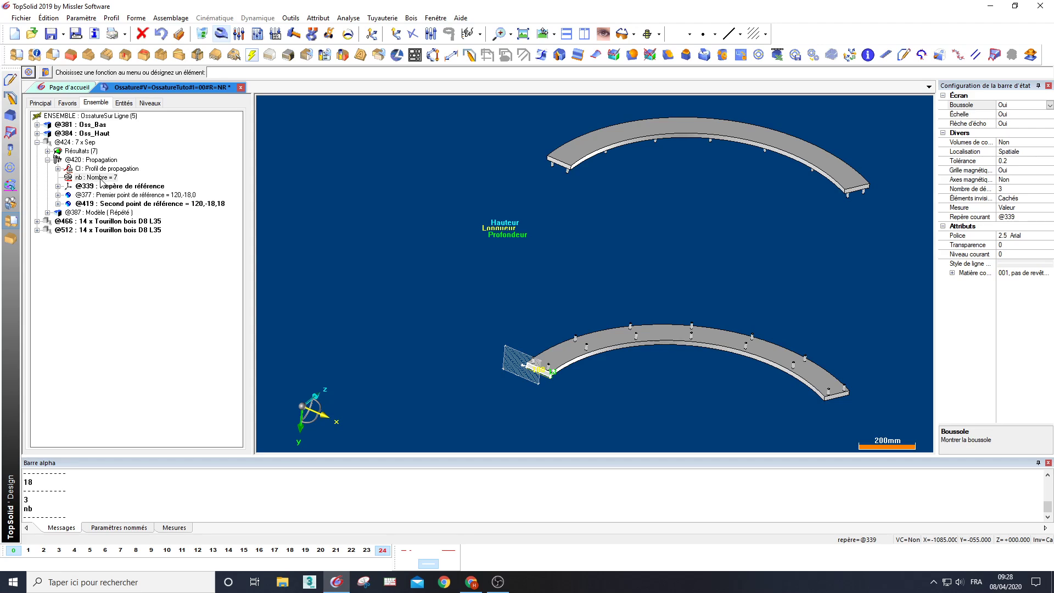
# Show the separators on level 2 again and save the frame assembly document
pyautogui.scroll(-2, 414, 305)
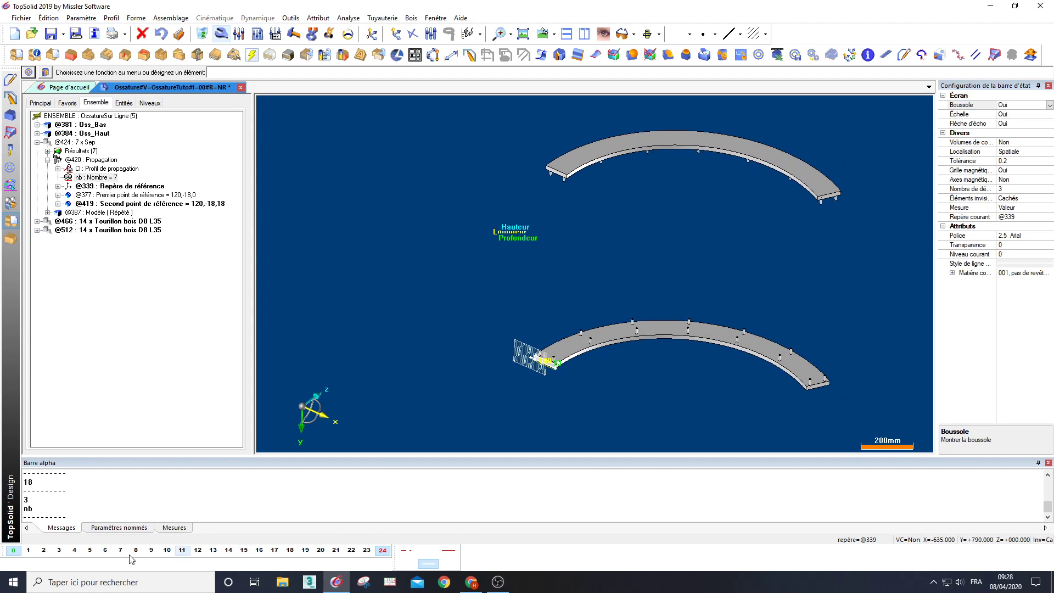
pyautogui.click(43, 550)
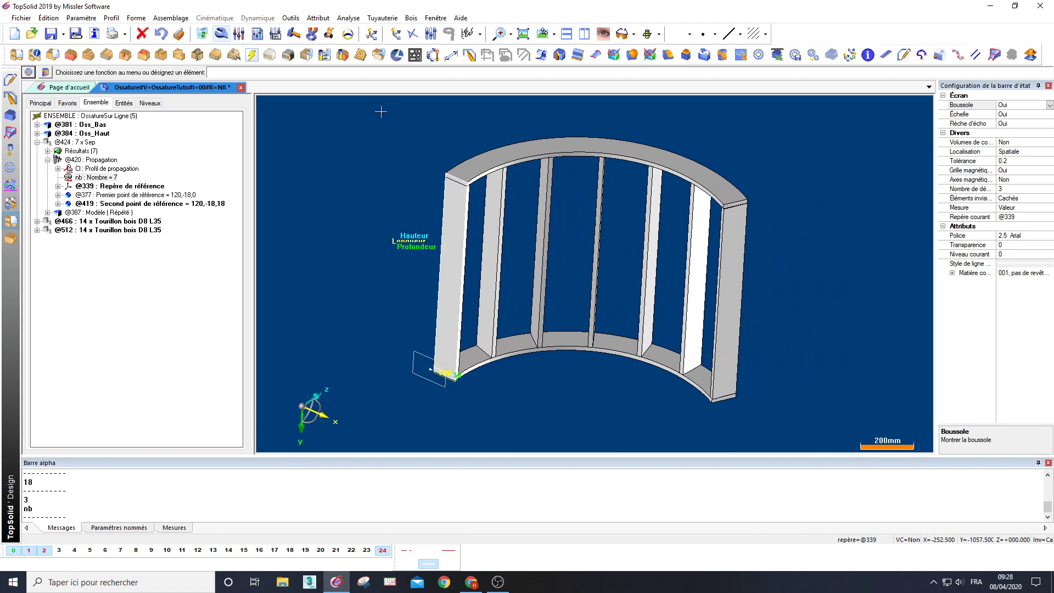
pyautogui.click(52, 35)
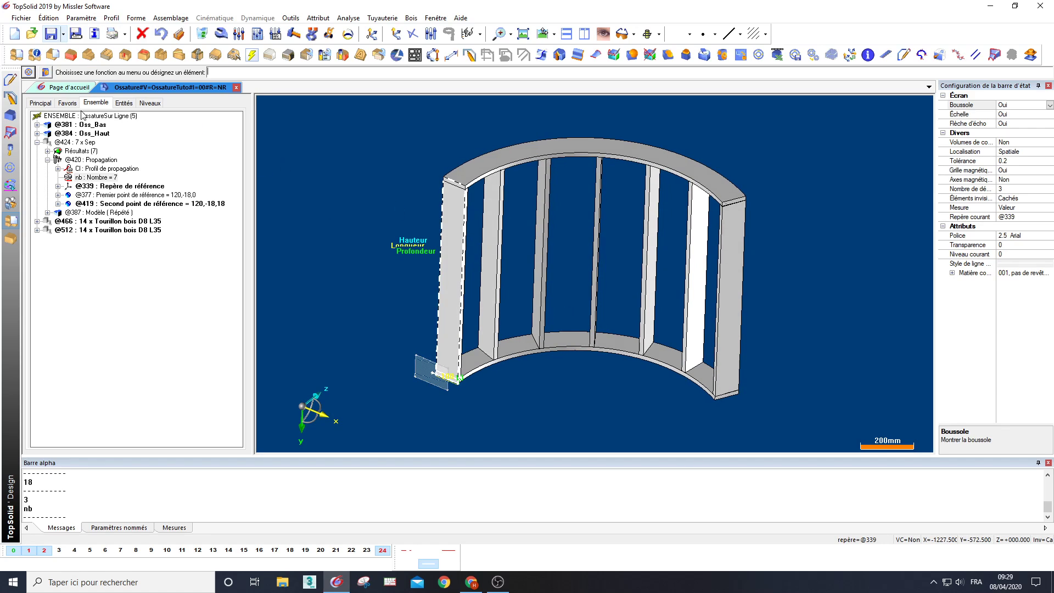
# Create a new Design document from the perso.top template and delete its default block and base sketch
pyautogui.click(15, 34)
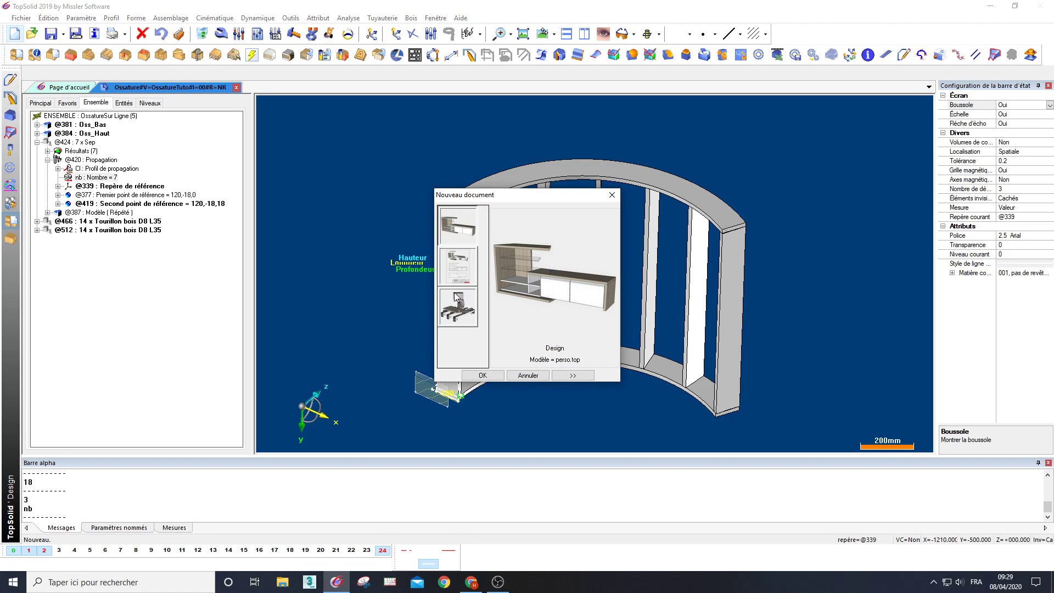
pyautogui.click(483, 375)
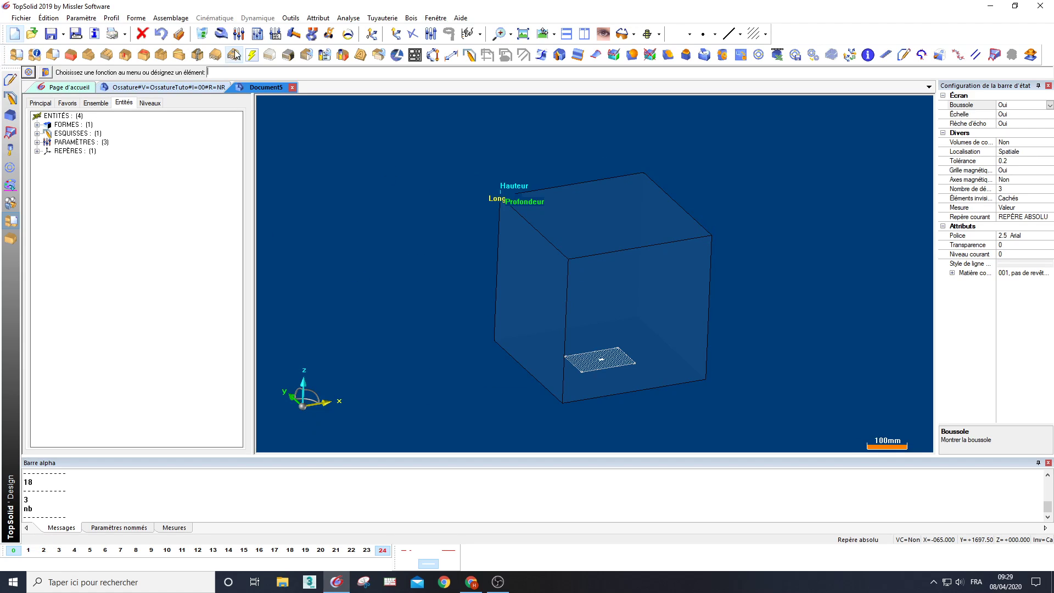
pyautogui.click(207, 38)
pyautogui.click(616, 394)
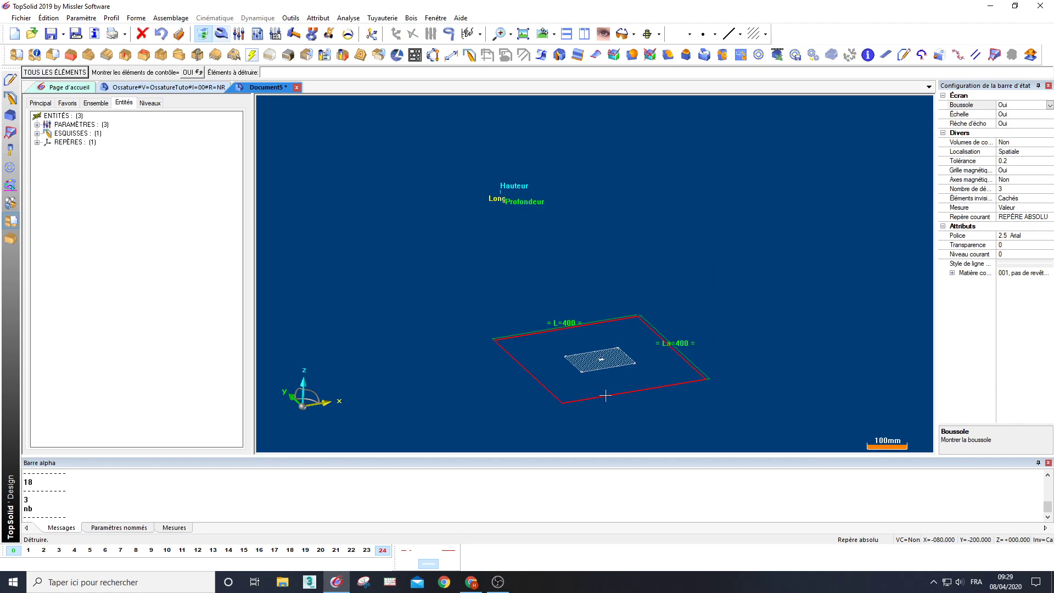
pyautogui.click(606, 395)
# Draw an open interpolation curve through three points, starting at the origin and arching to an end point along X
pyautogui.click(15, 84)
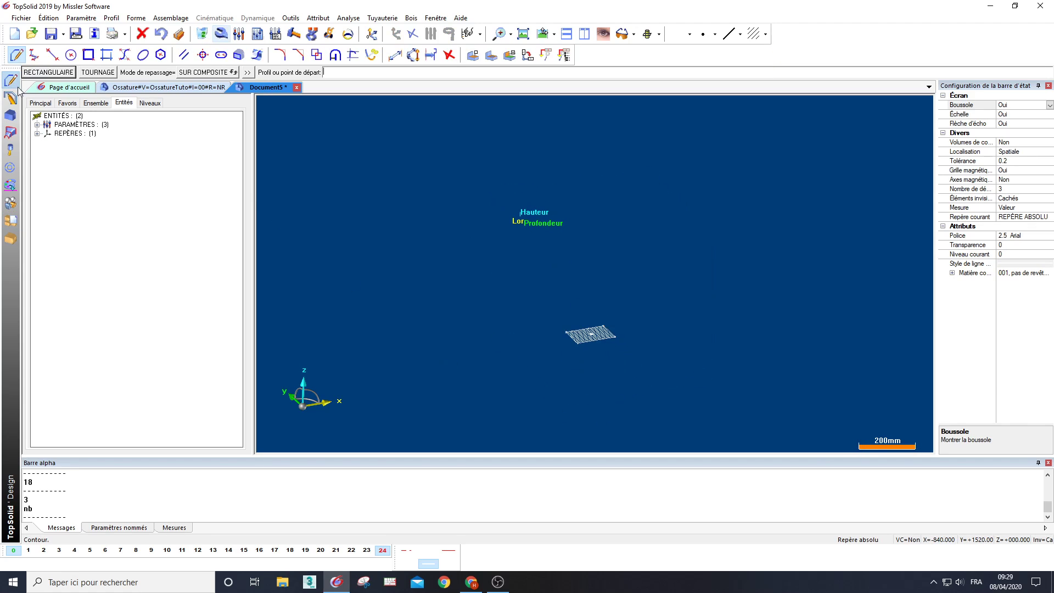
pyautogui.click(125, 57)
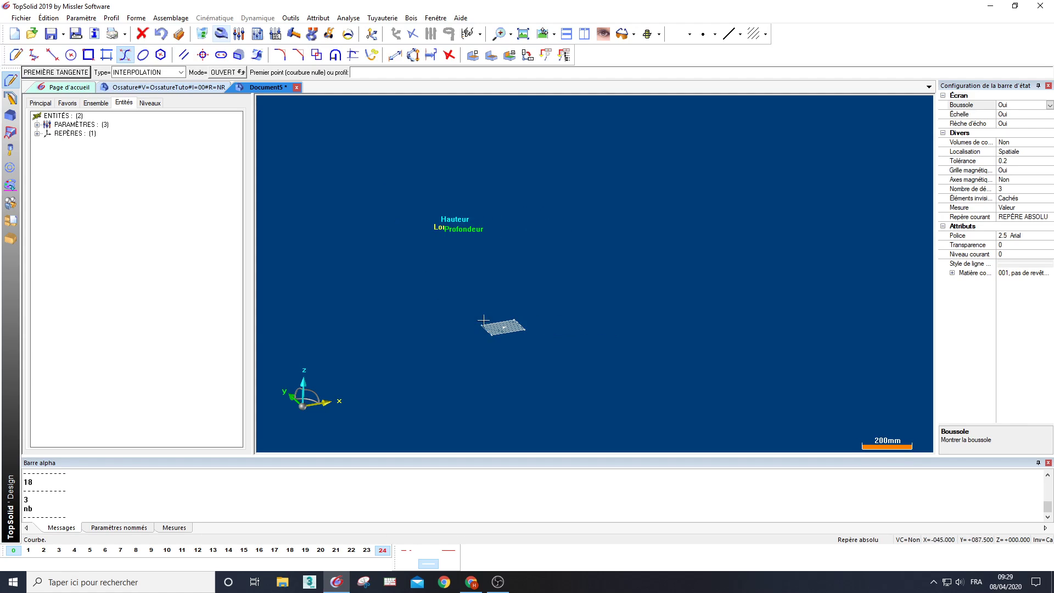
pyautogui.click(503, 327)
pyautogui.click(637, 173)
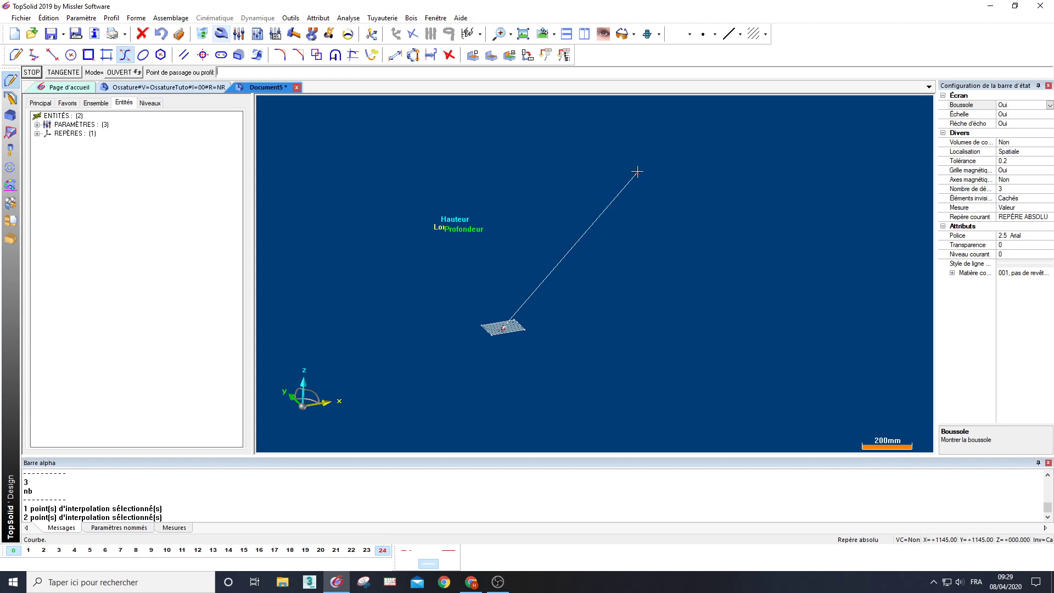
pyautogui.click(896, 299)
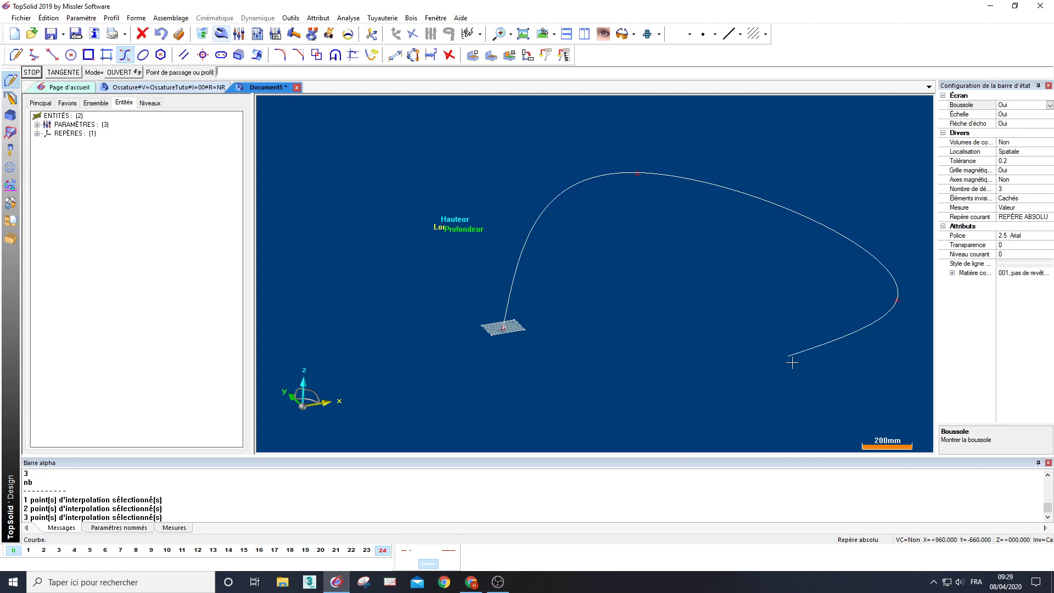
pyautogui.press('Return')
pyautogui.scroll(-1, 768, 341)
pyautogui.moveTo(602, 315); pyautogui.dragTo(504, 301, button='middle')
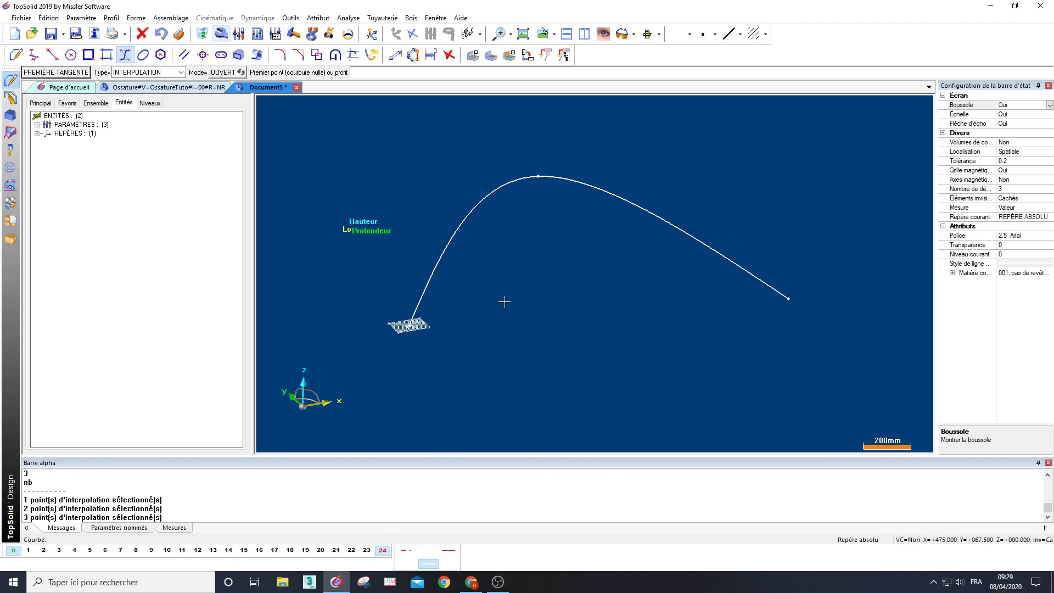
pyautogui.press('Escape')
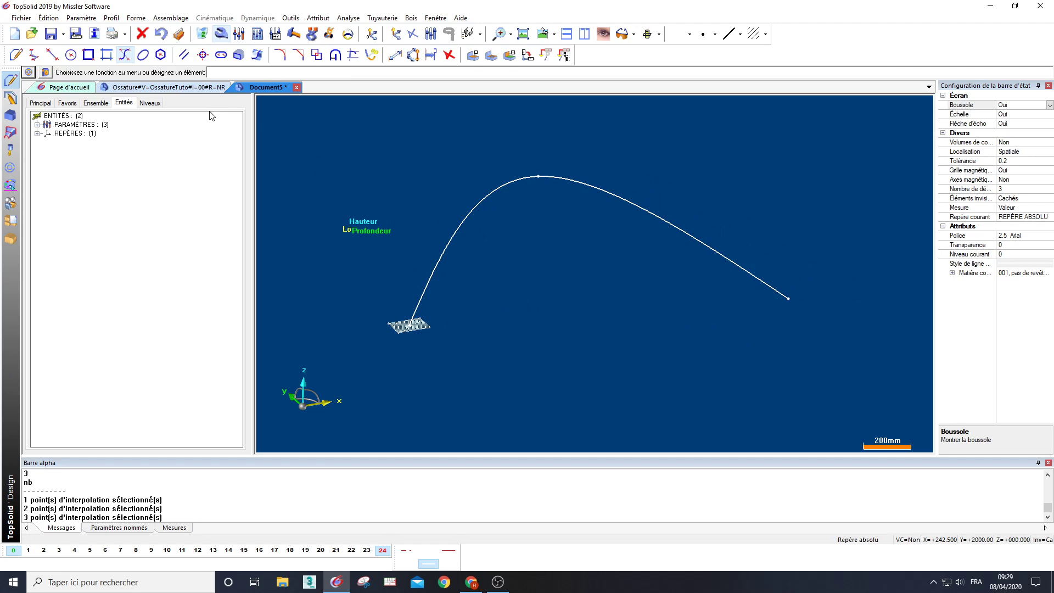
pyautogui.click(34, 54)
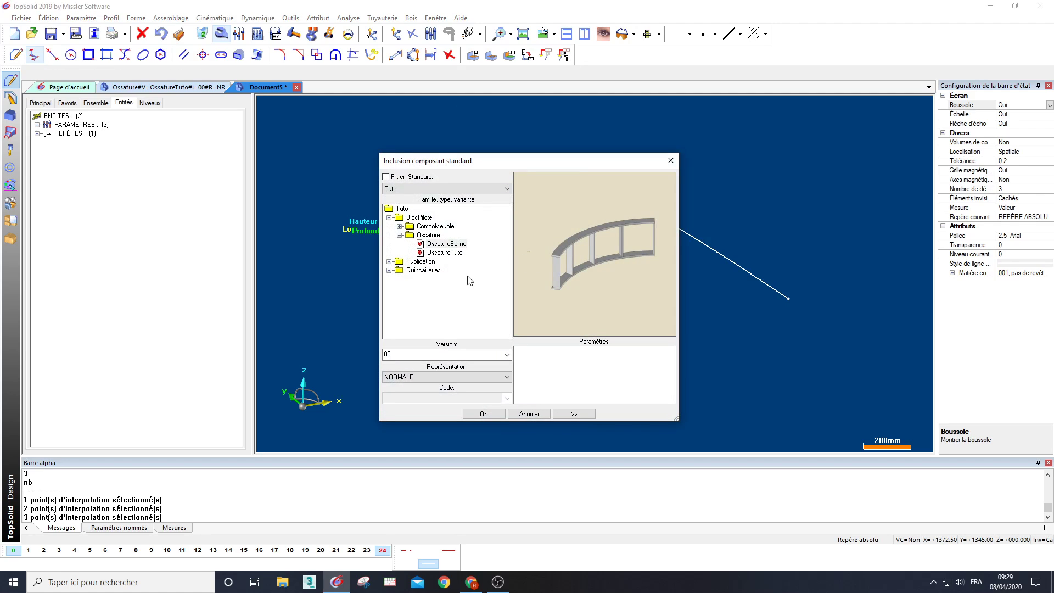
pyautogui.click(445, 253)
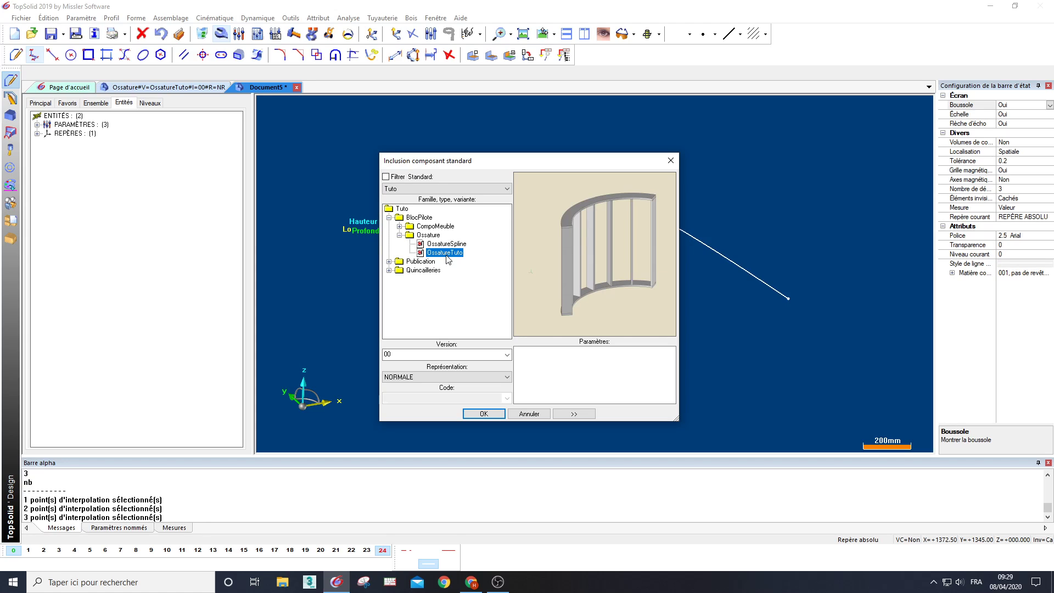
pyautogui.click(484, 413)
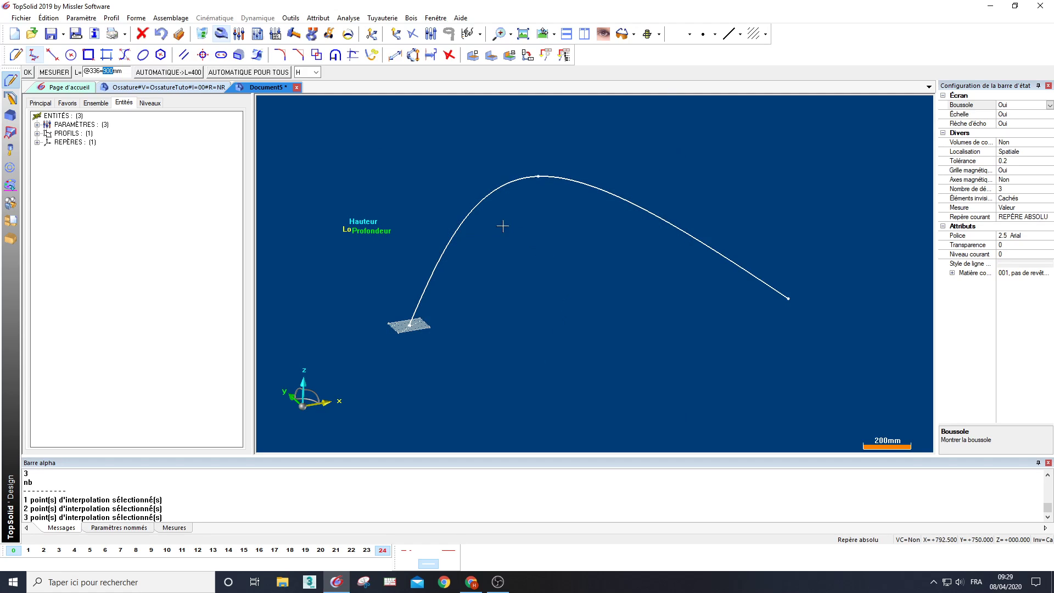
pyautogui.press('Return')
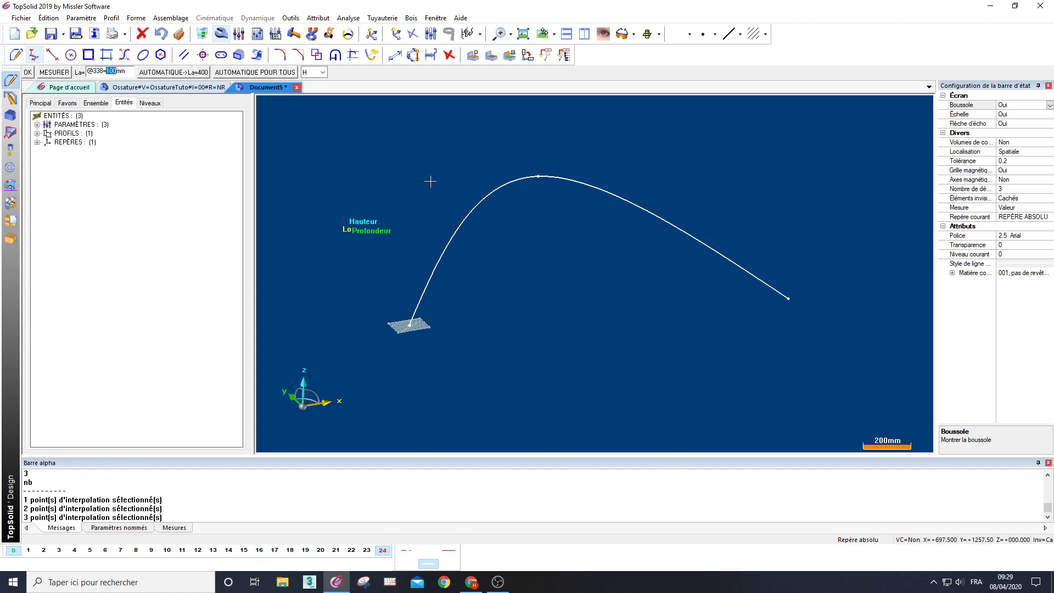
pyautogui.press('Return')
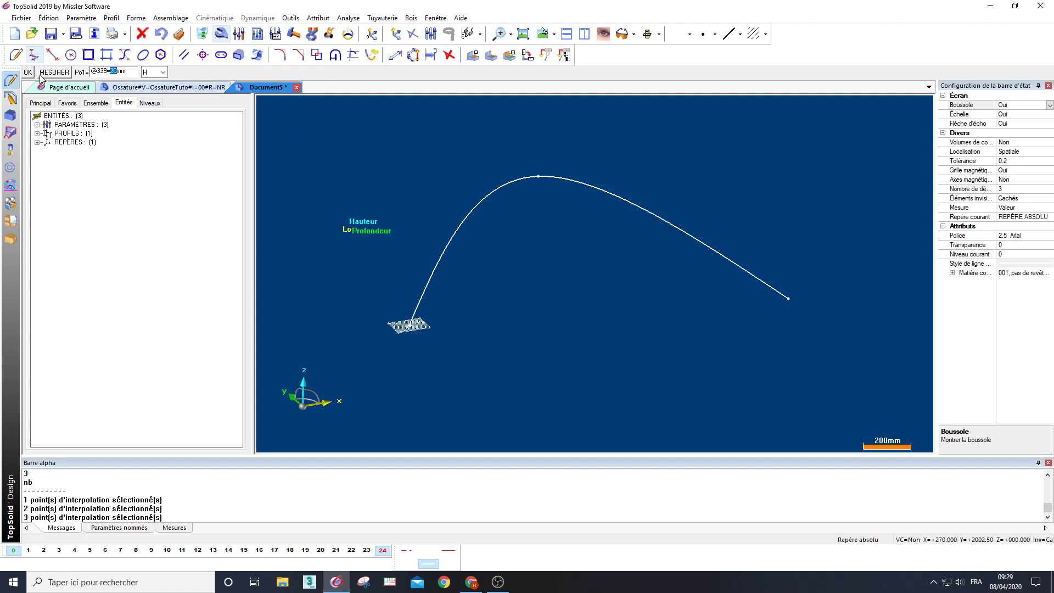
pyautogui.press('Return')
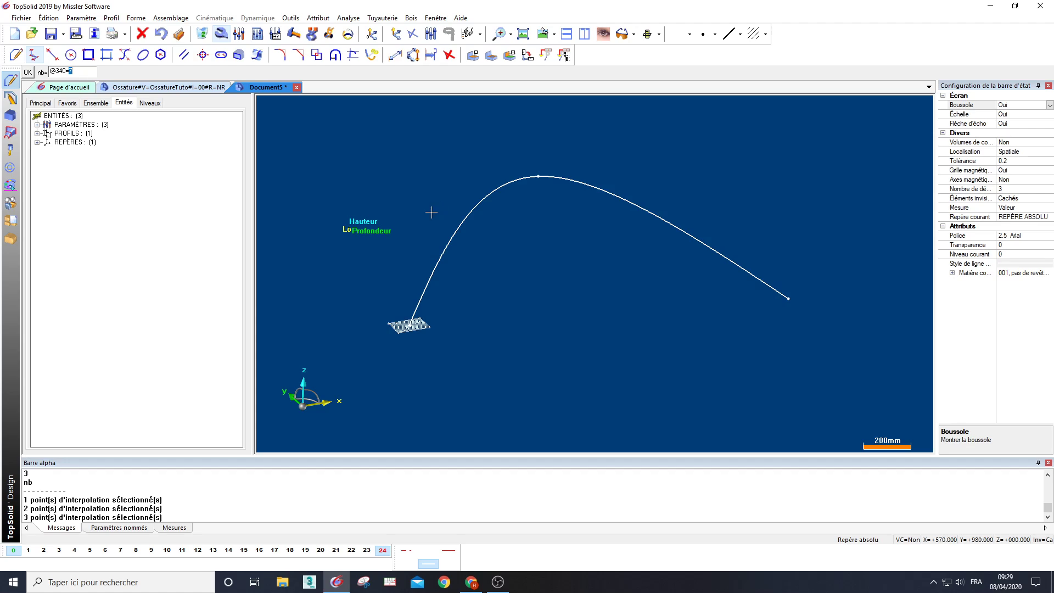
pyautogui.press('Return')
pyautogui.press('Return')
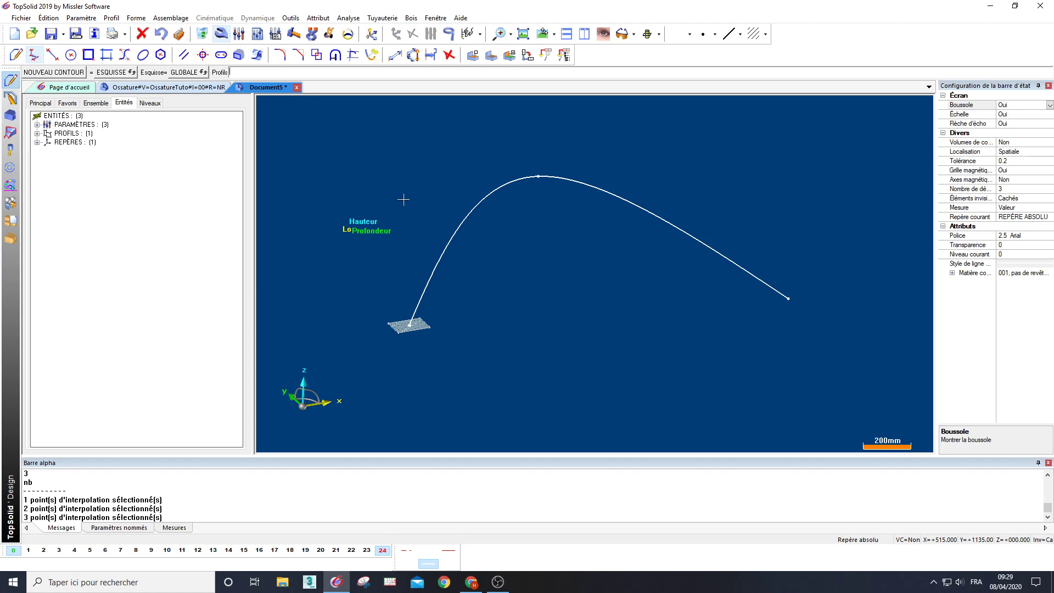
pyautogui.click(463, 217)
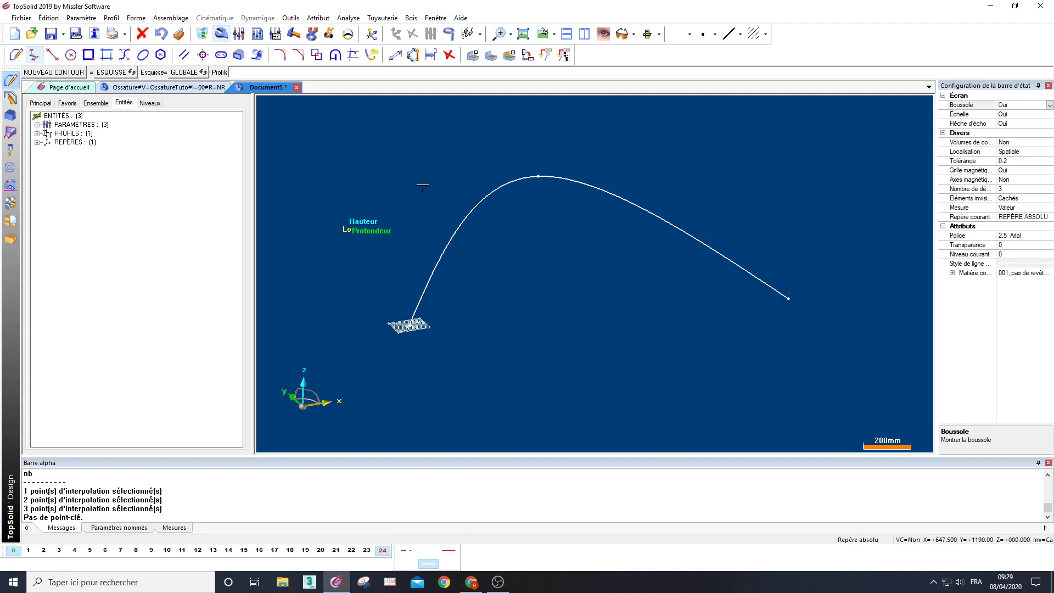
pyautogui.click(461, 223)
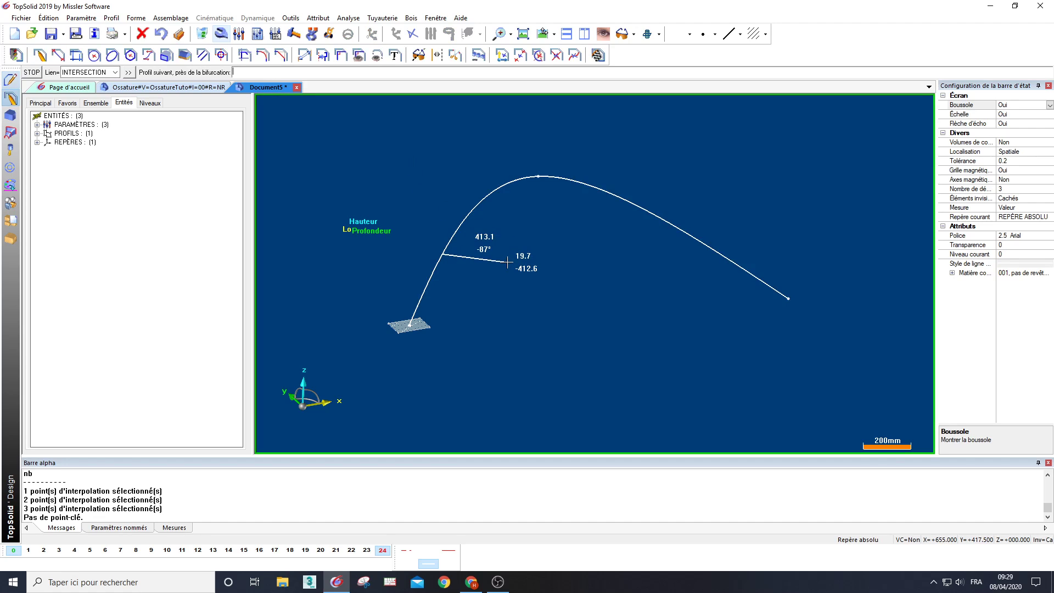
pyautogui.press('Escape')
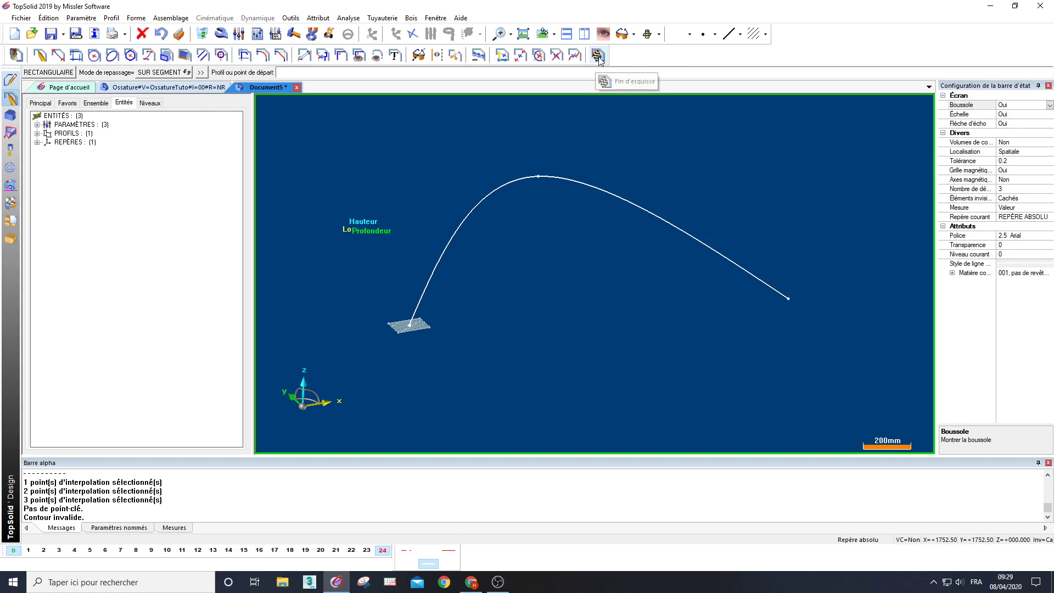
pyautogui.press('Escape')
# In the OssatureTuto document's parameter list, set the driver status of L and La to Facultatif
pyautogui.click(176, 88)
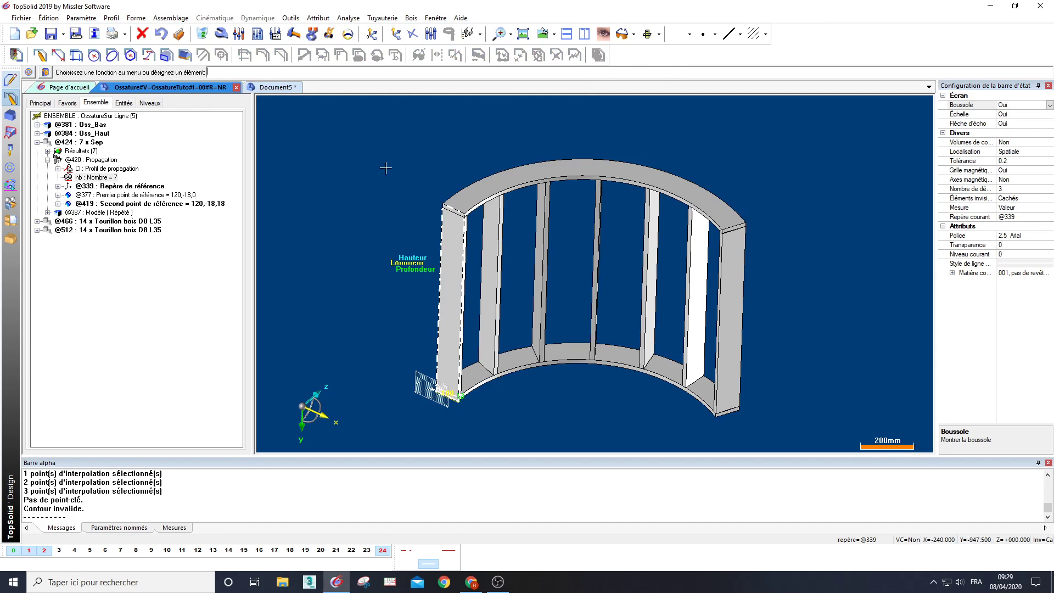
pyautogui.click(278, 37)
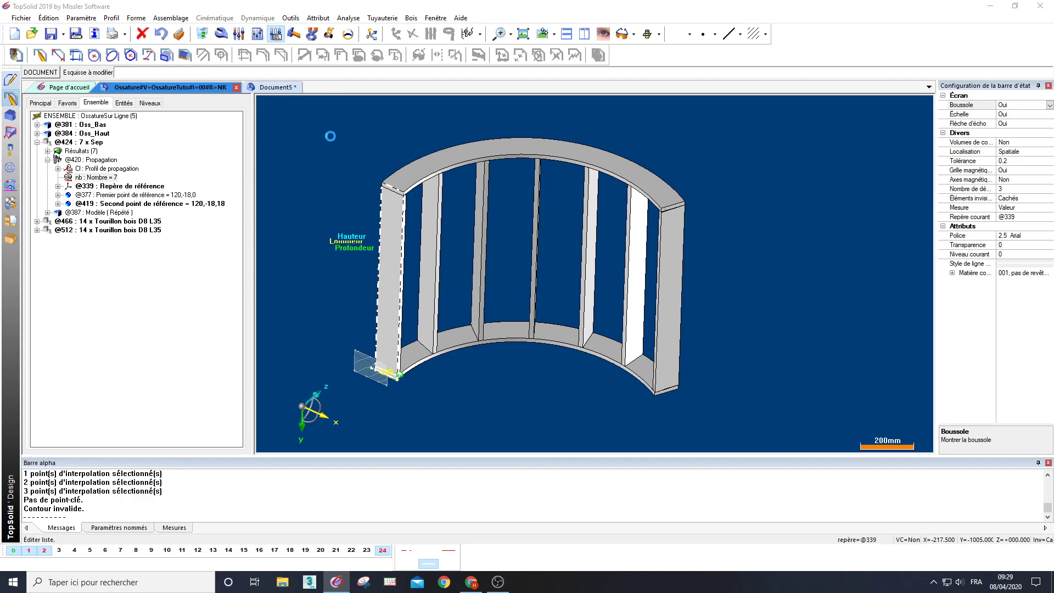
pyautogui.click(795, 256)
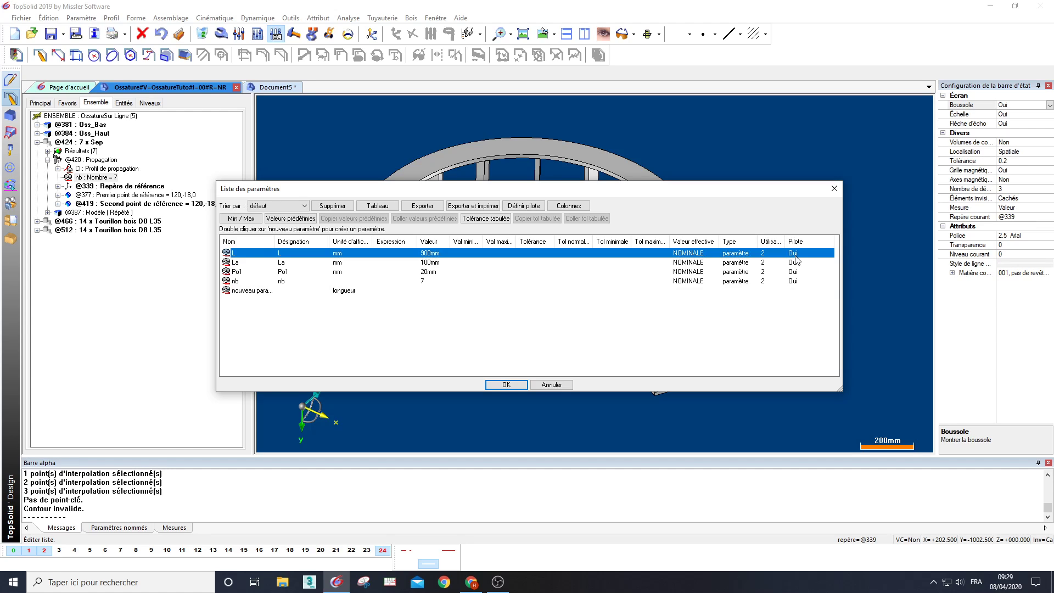
pyautogui.click(794, 255)
pyautogui.click(806, 276)
pyautogui.click(802, 263)
pyautogui.click(802, 263)
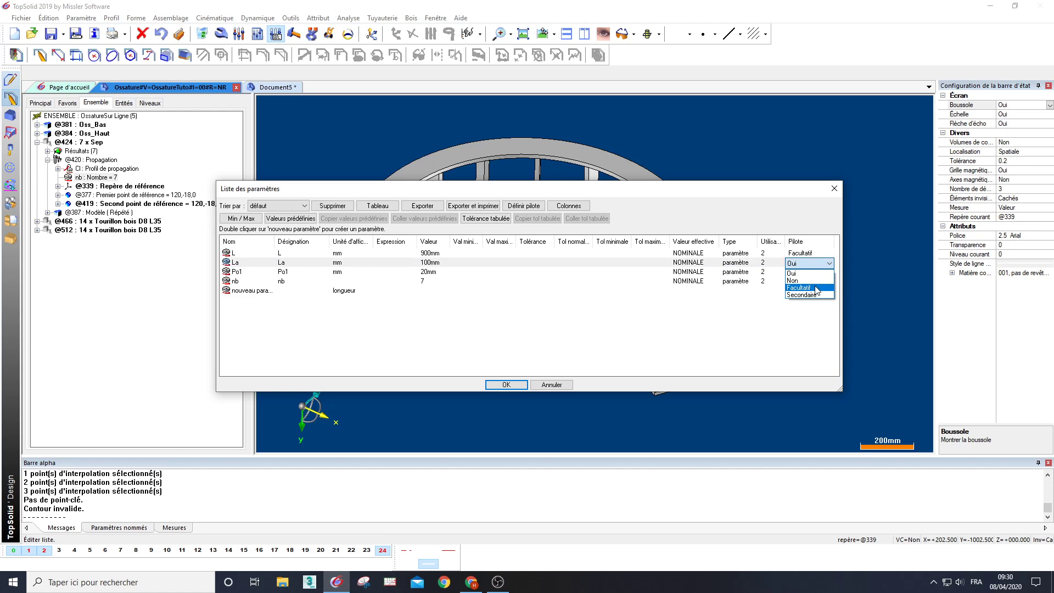
pyautogui.click(816, 288)
# Set the driver status of Po1 and nb to Facultatif and validate the parameter list
pyautogui.click(794, 271)
pyautogui.click(794, 272)
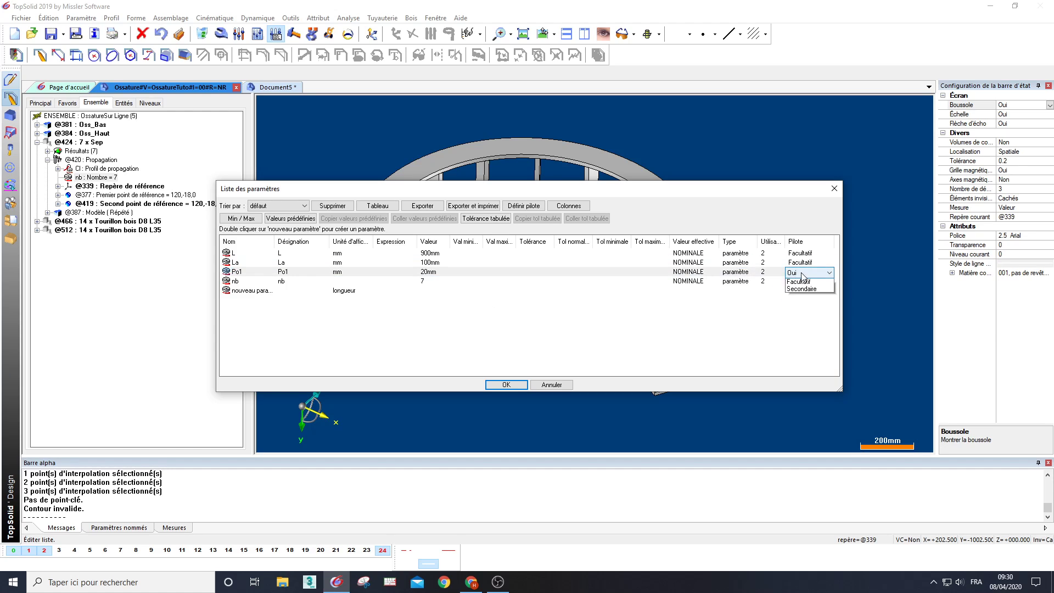
pyautogui.click(794, 295)
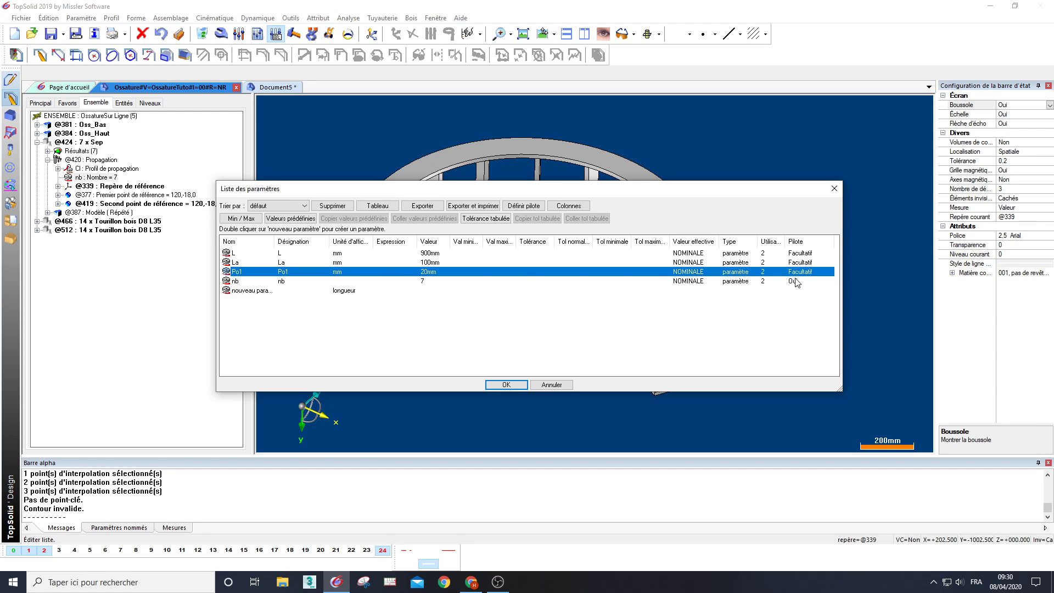
pyautogui.click(795, 281)
pyautogui.click(795, 281)
pyautogui.click(805, 308)
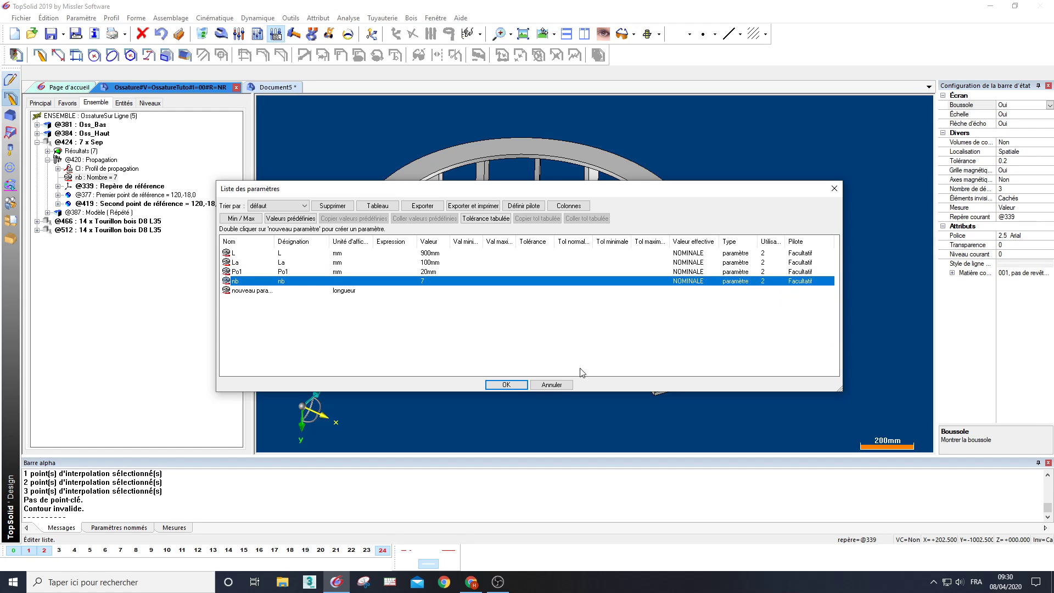
pyautogui.click(506, 384)
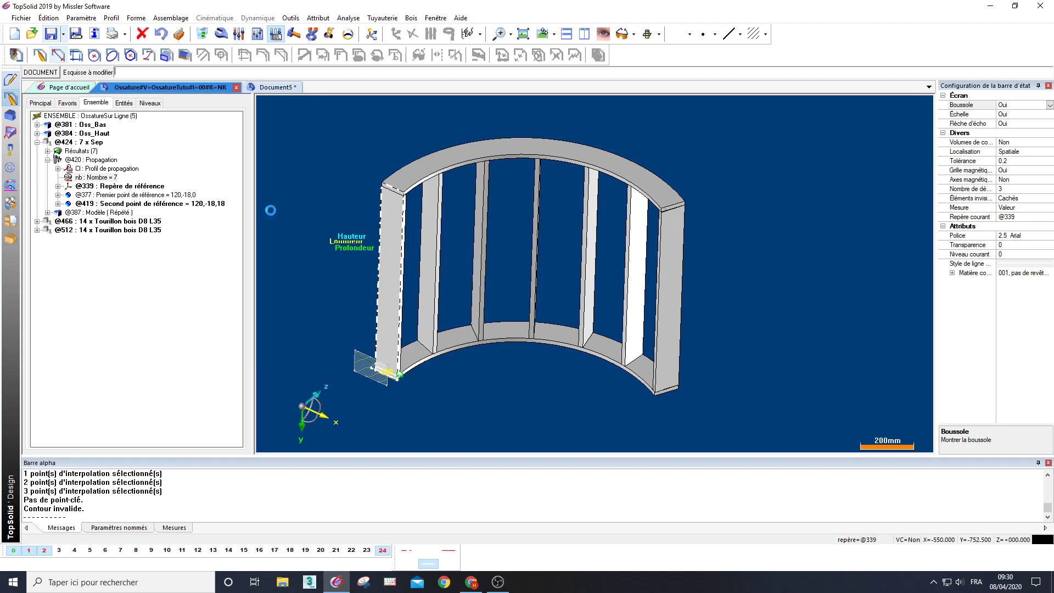
# Include the standard component OssatureTuto in Document5, using the interpolation curve as its driving profile
pyautogui.click(279, 88)
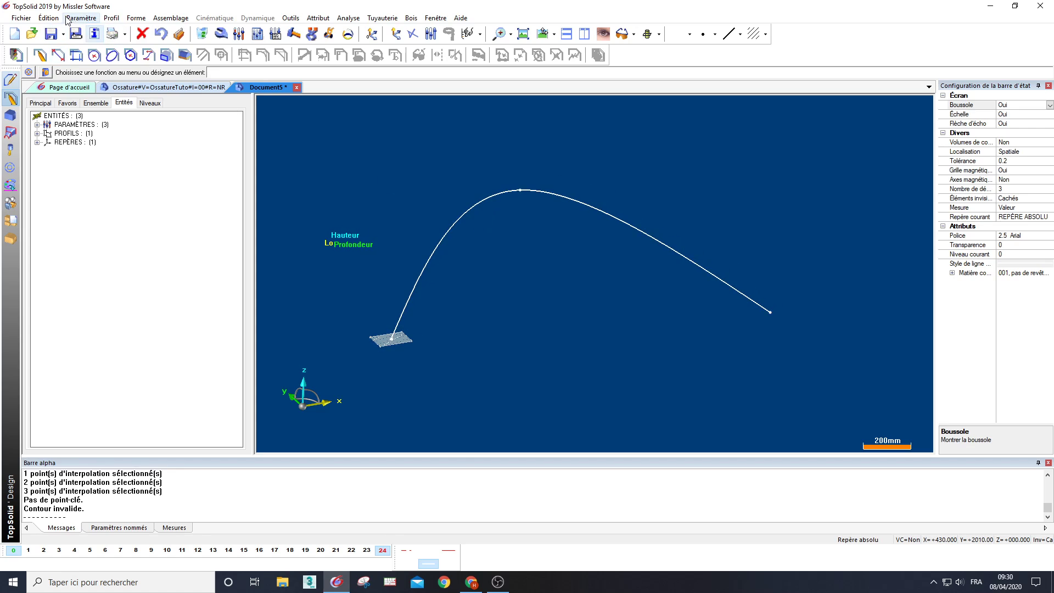
pyautogui.click(30, 72)
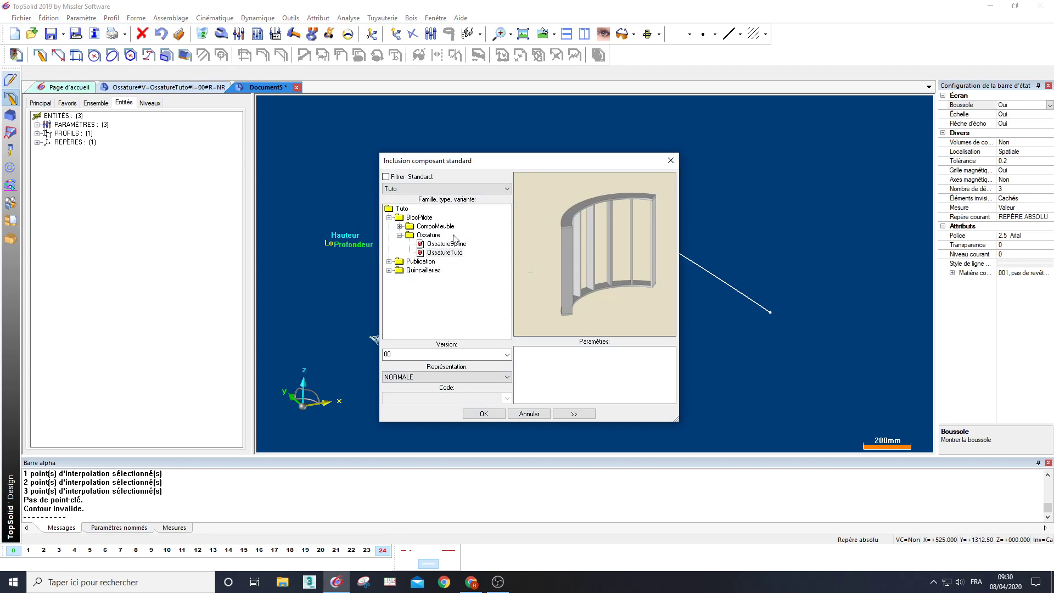
pyautogui.click(445, 252)
pyautogui.click(483, 413)
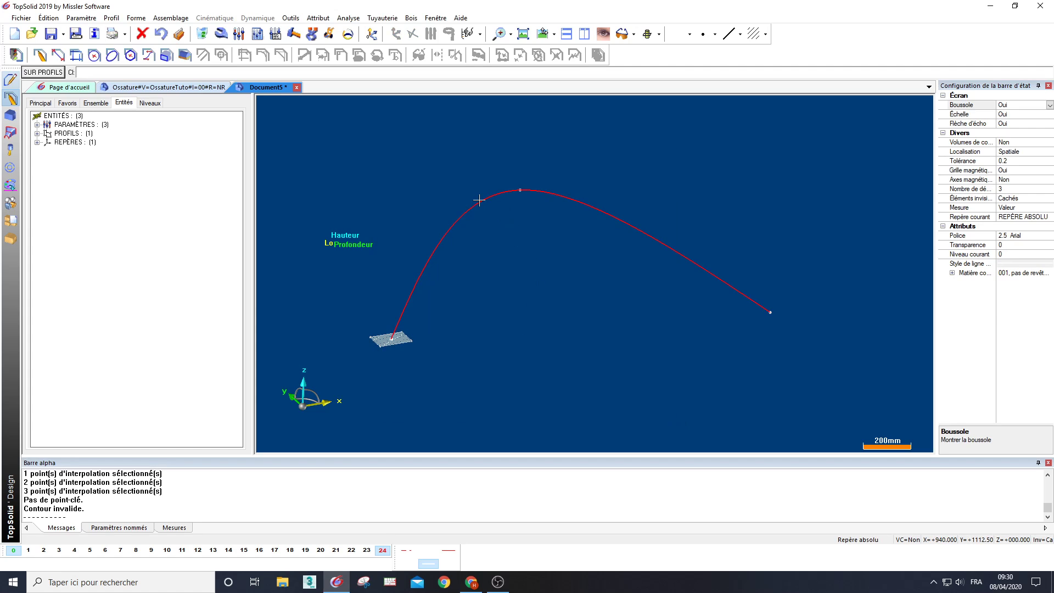
pyautogui.click(479, 201)
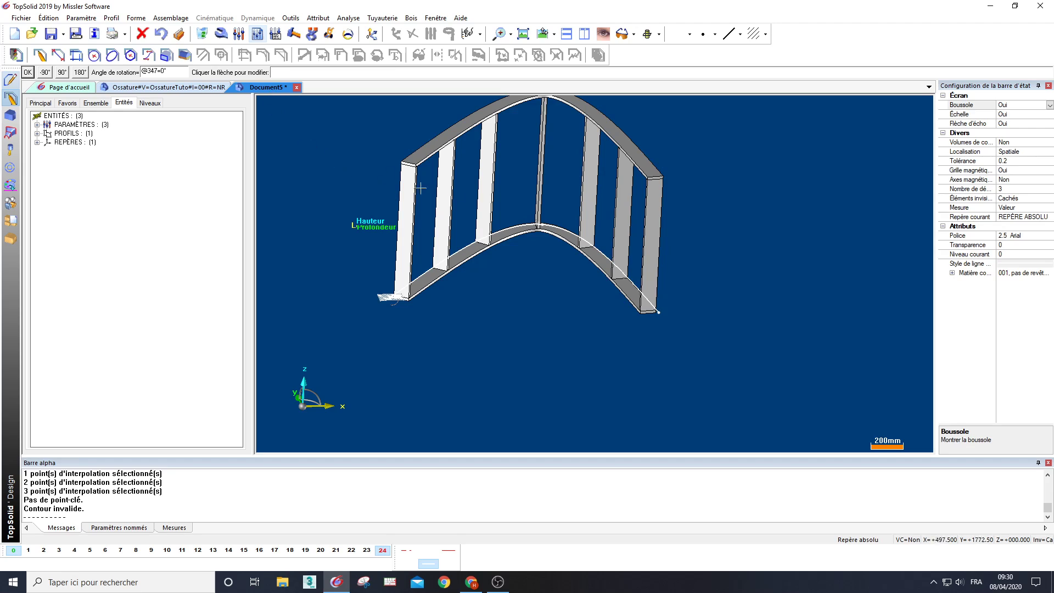
pyautogui.press('Escape')
# Move the driving curve's end point further along X and pull its middle point far out to stretch the frame
pyautogui.click(328, 35)
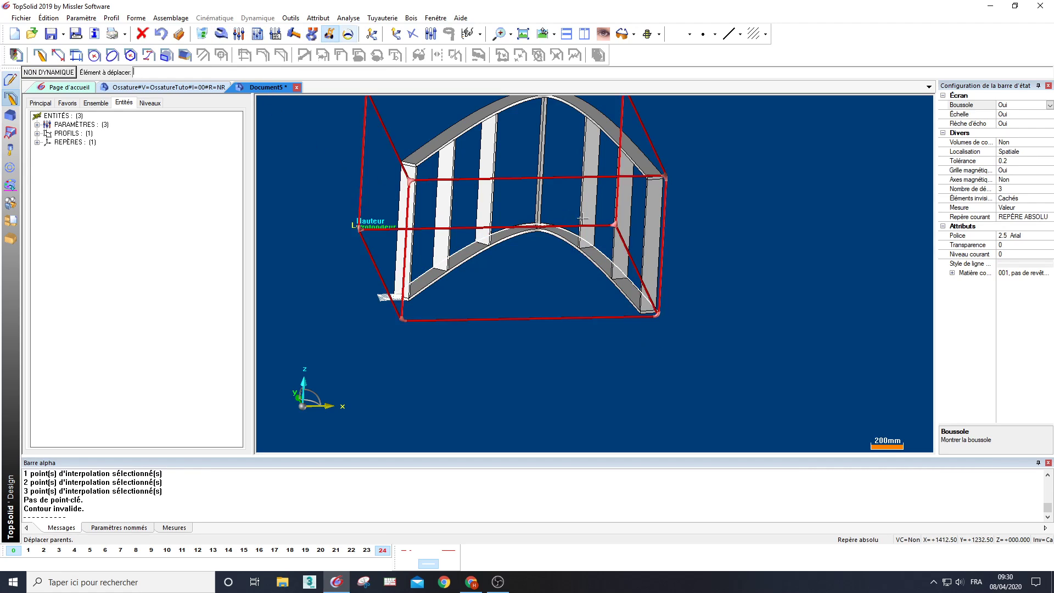
pyautogui.click(658, 313)
pyautogui.click(776, 308)
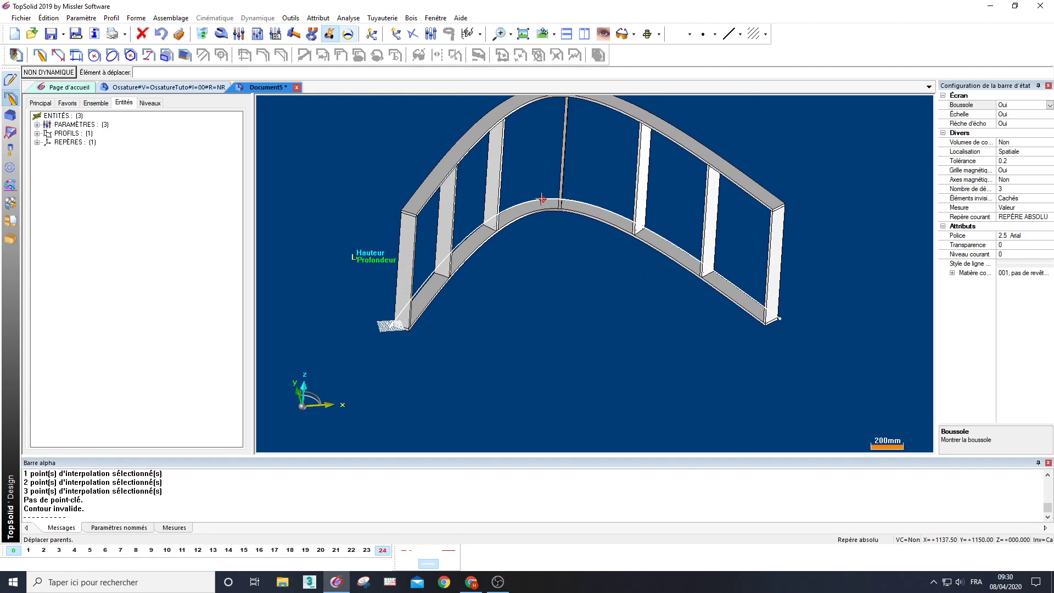
pyautogui.click(554, 146)
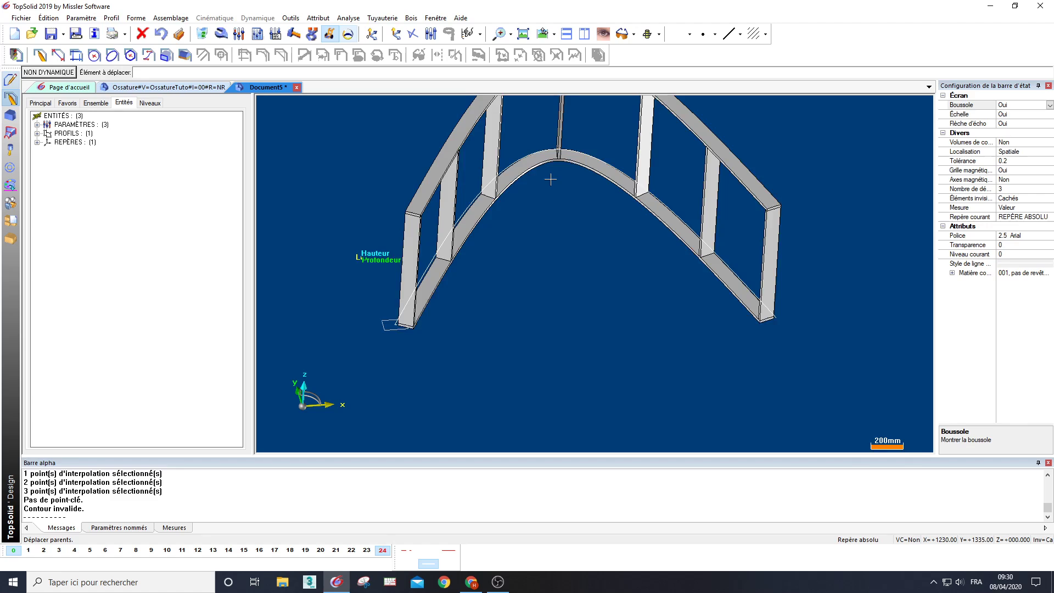
pyautogui.scroll(-5, 551, 179)
pyautogui.click(560, 253)
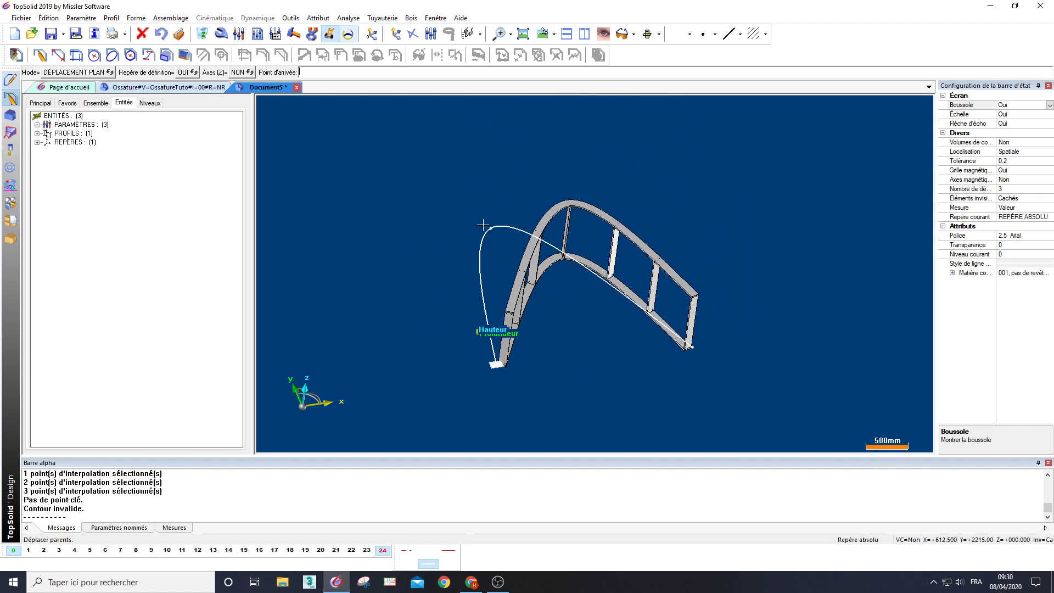
pyautogui.click(262, 184)
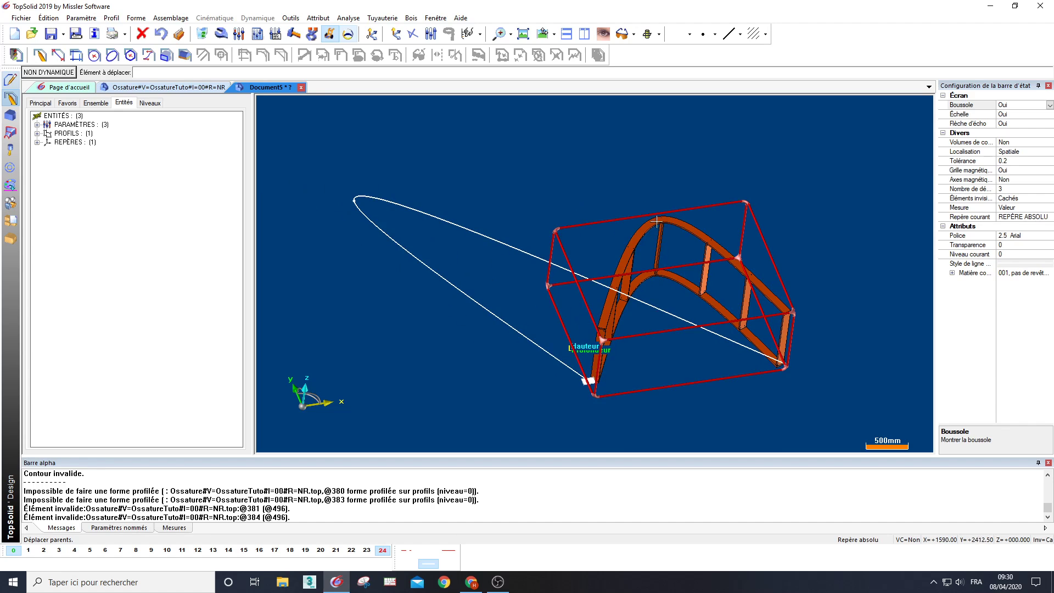
# Bring the driving curve's middle point back between its ends and move the end point further out along X
pyautogui.click(353, 201)
pyautogui.click(598, 222)
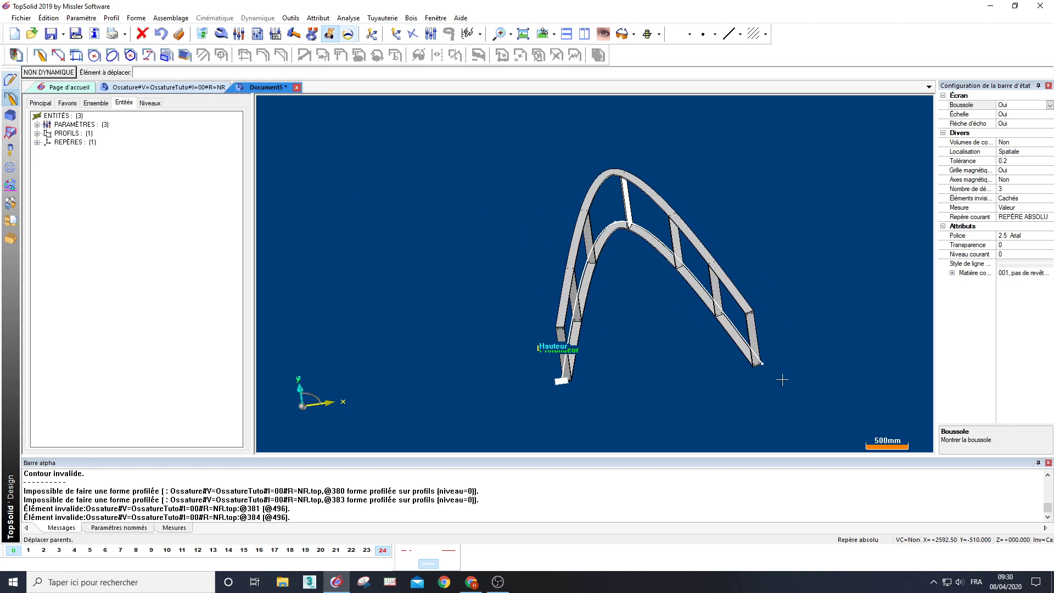
pyautogui.click(762, 364)
pyautogui.click(874, 275)
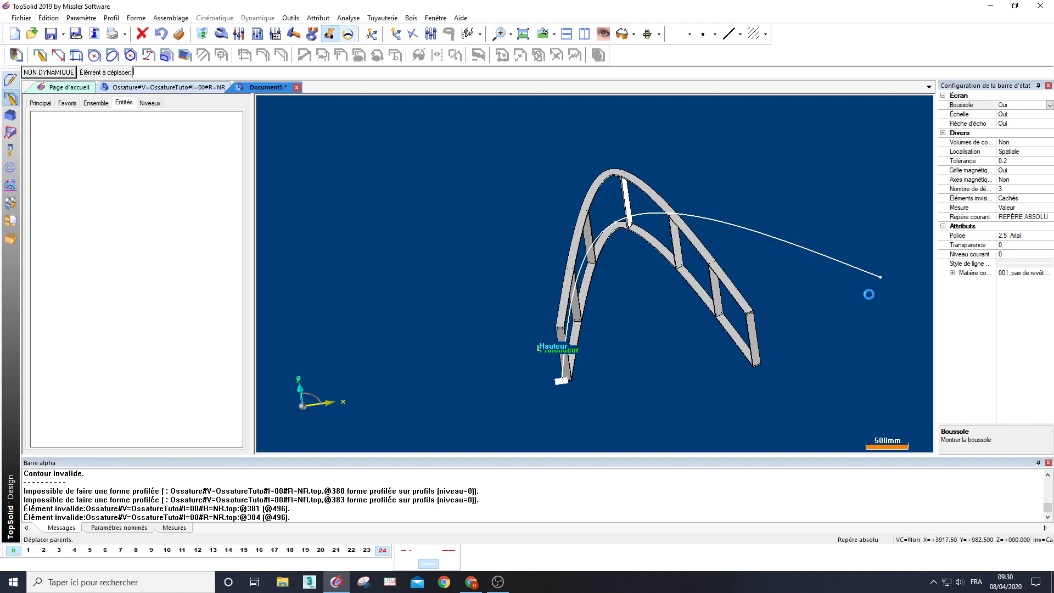
pyautogui.scroll(-3, 868, 295)
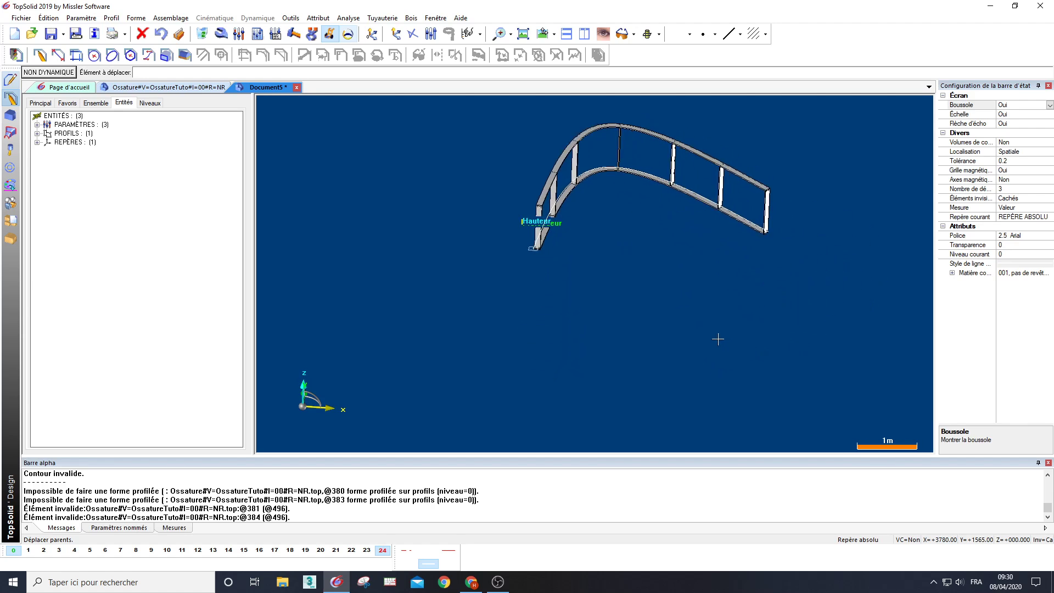
pyautogui.moveTo(655, 320); pyautogui.dragTo(380, 261, button='middle')
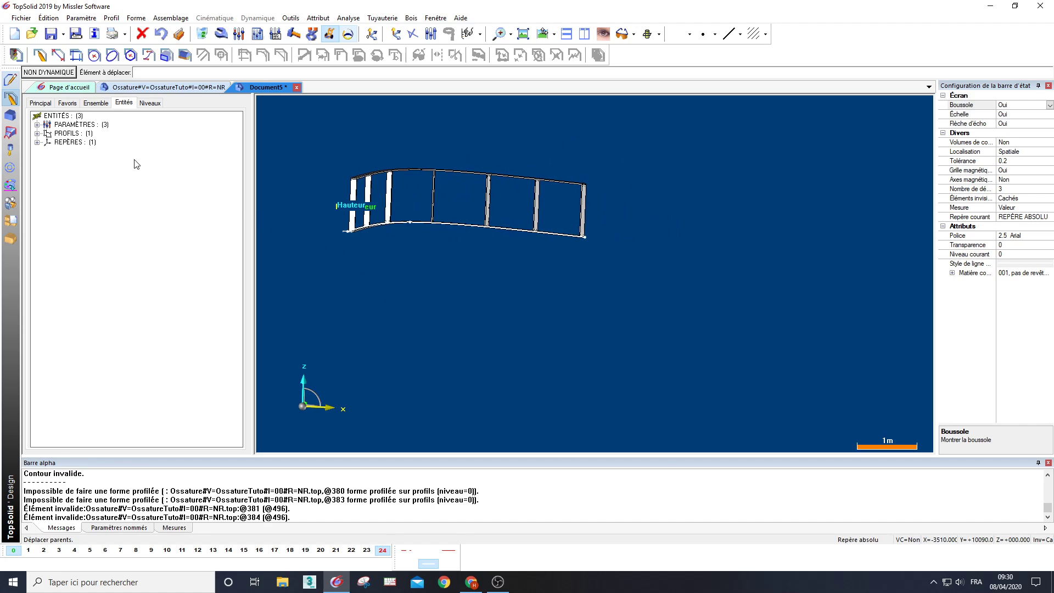
# Draw an open circular arc through three points in free space in front of the frame
pyautogui.click(11, 81)
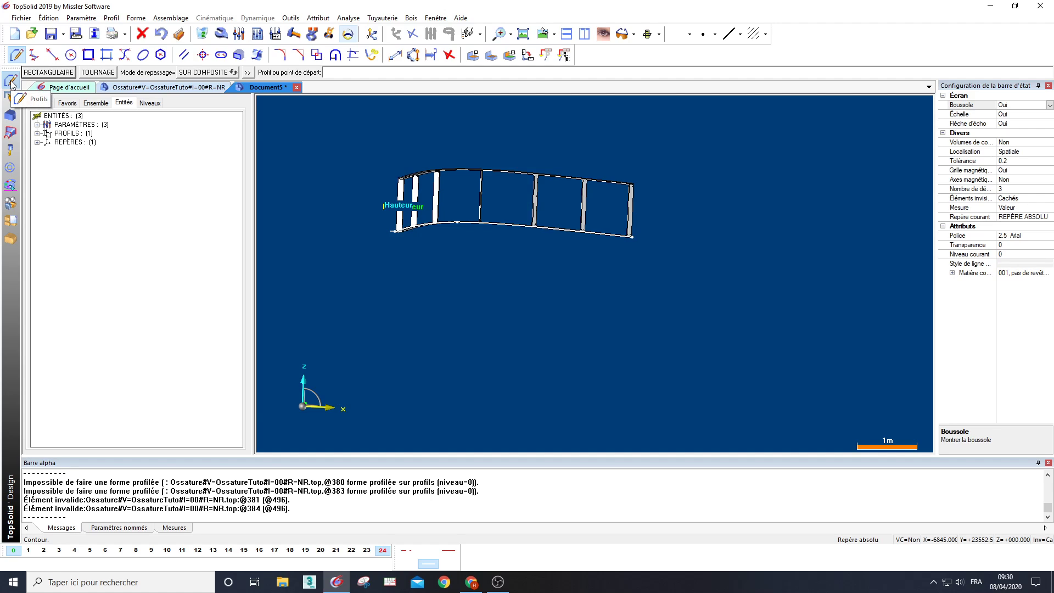
pyautogui.click(71, 55)
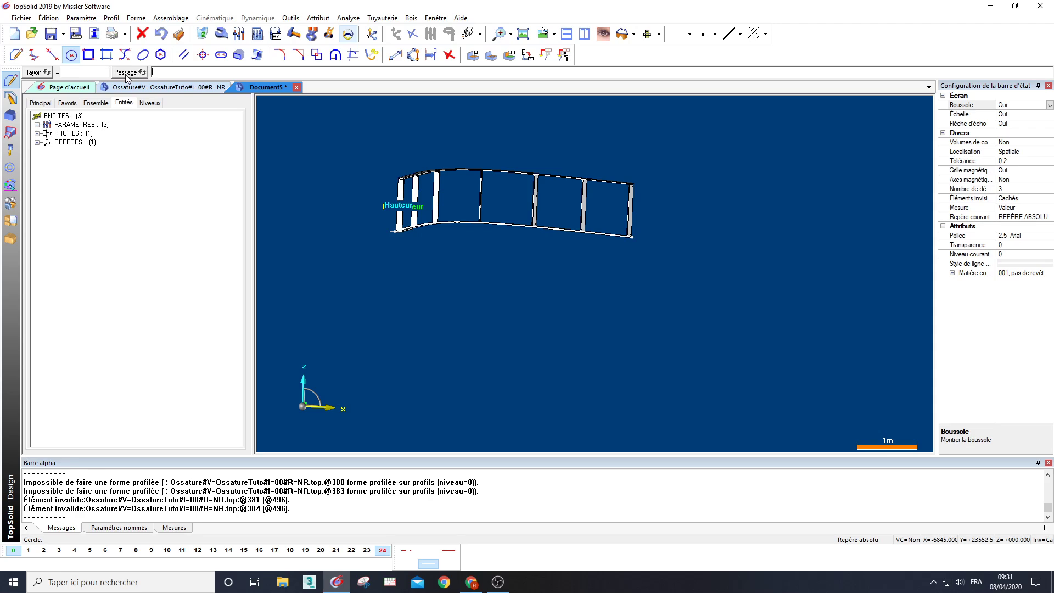
pyautogui.moveTo(412, 314)
pyautogui.mouseDown(button='middle')
pyautogui.moveTo(430, 312)
pyautogui.moveTo(415, 334)
pyautogui.mouseUp(button='middle')
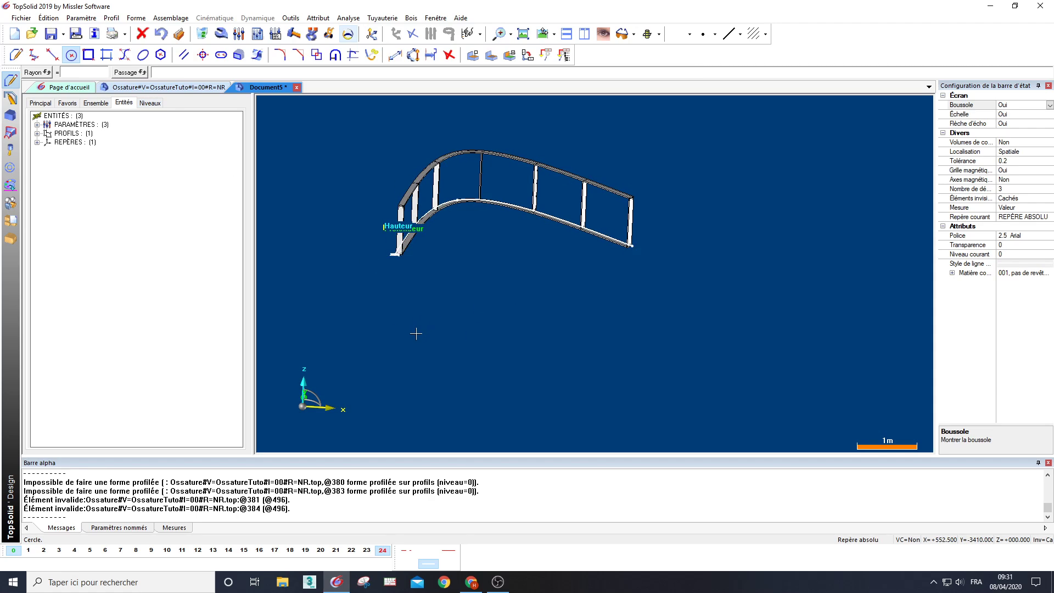
pyautogui.click(663, 273)
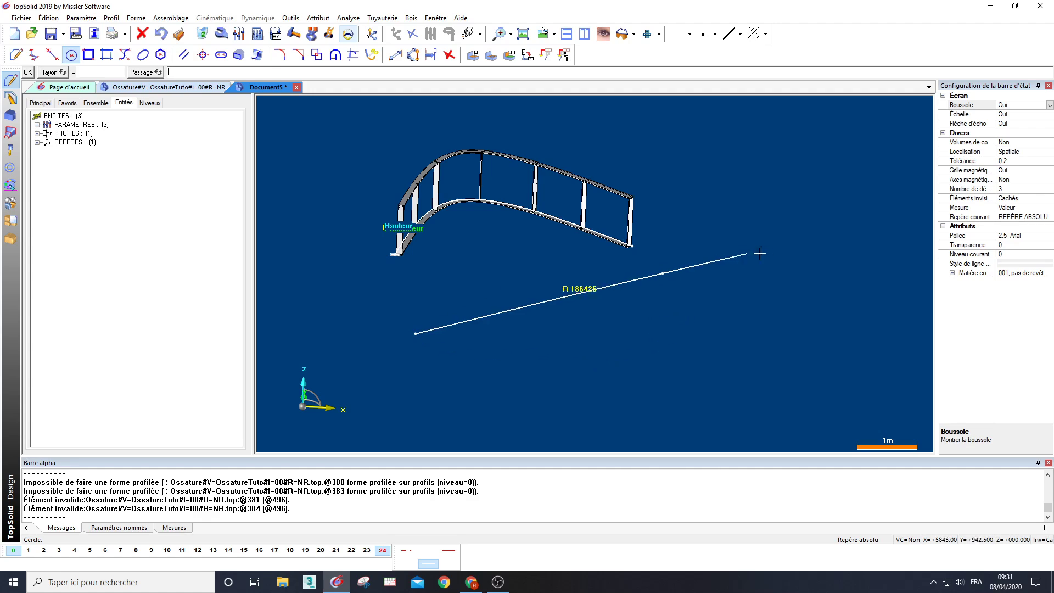
pyautogui.click(900, 362)
pyautogui.moveTo(858, 399); pyautogui.dragTo(637, 292, button='middle')
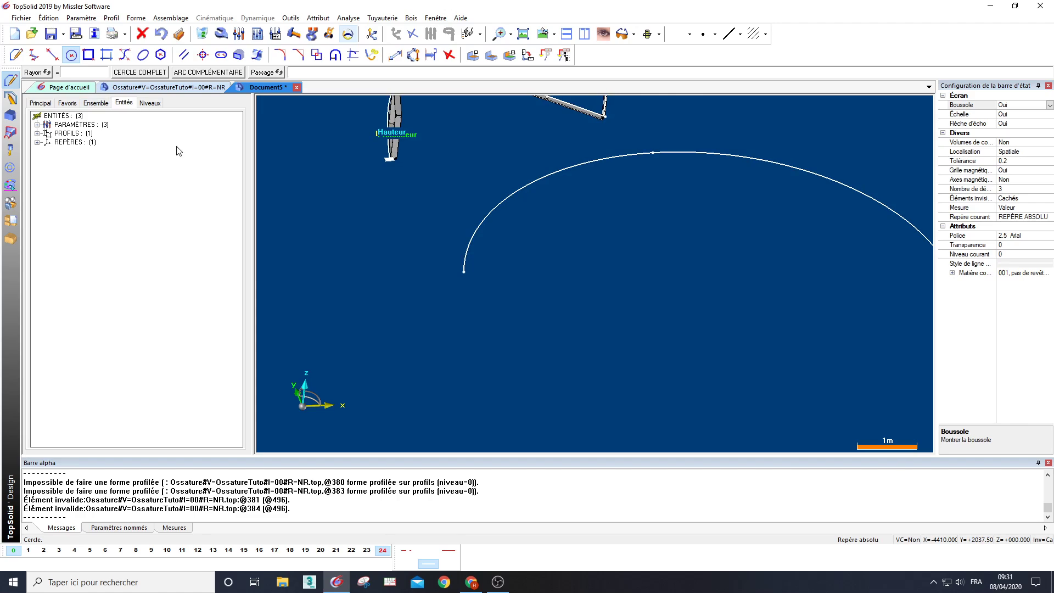
pyautogui.press('Escape')
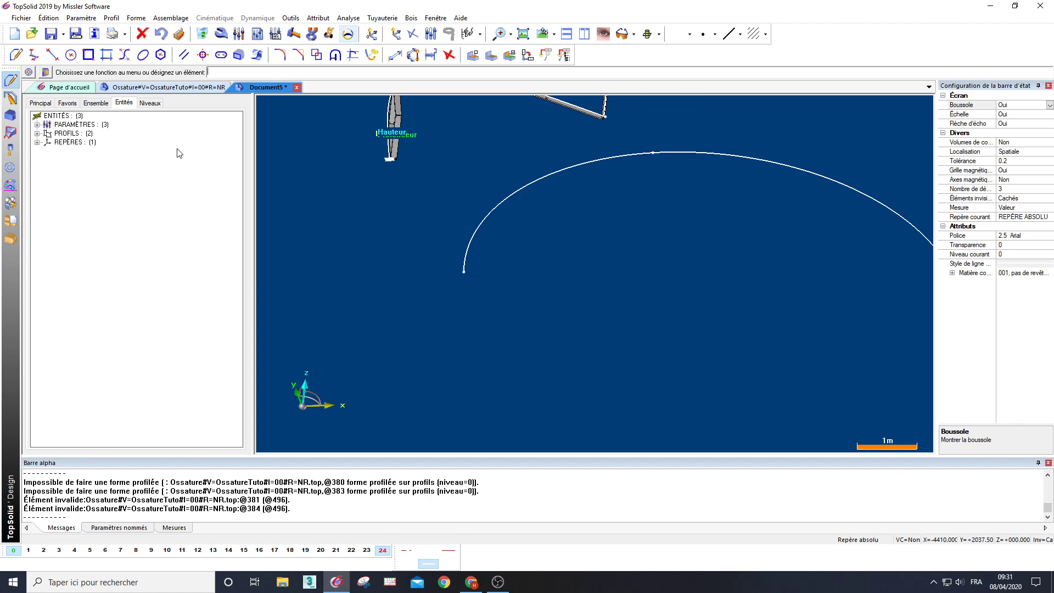
# Draw an open, wavy interpolation curve through six points in front of the arc
pyautogui.click(126, 56)
pyautogui.scroll(-2, 481, 307)
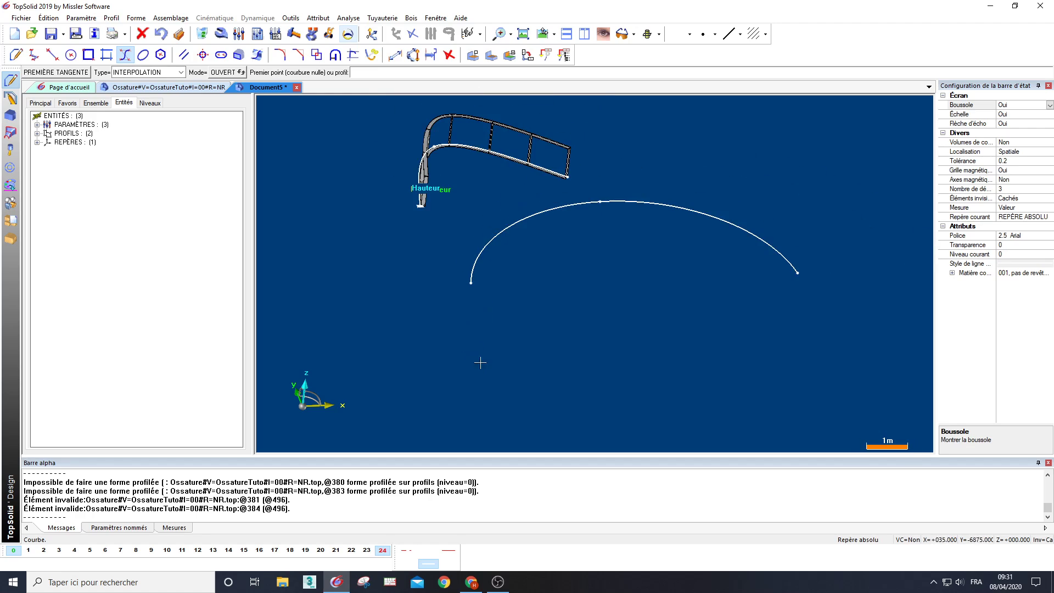
pyautogui.moveTo(480, 362); pyautogui.dragTo(408, 288, button='middle')
pyautogui.click(386, 311)
pyautogui.click(508, 295)
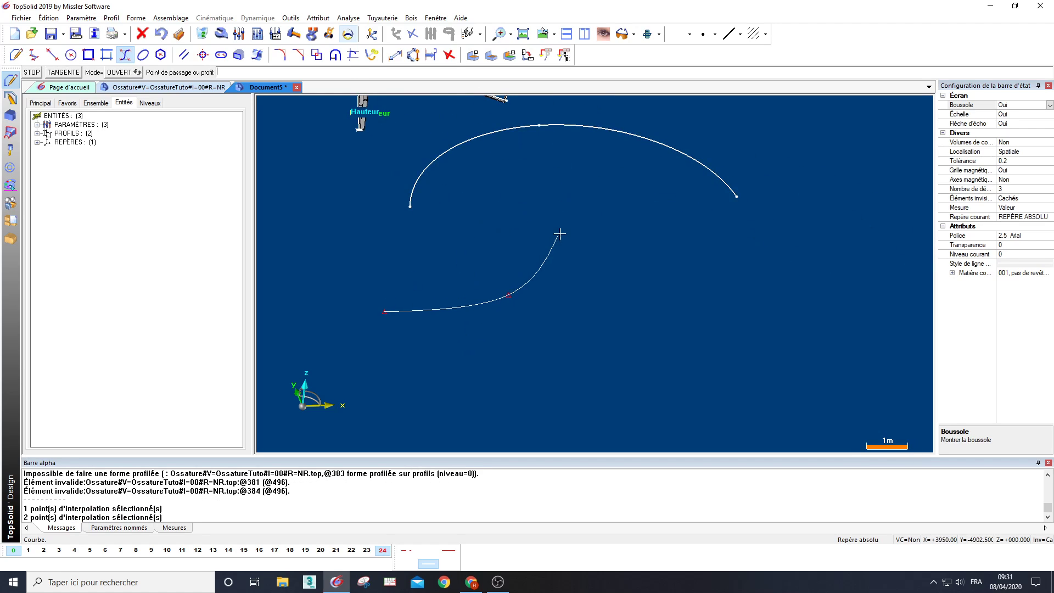
pyautogui.click(563, 233)
pyautogui.click(672, 252)
pyautogui.click(817, 260)
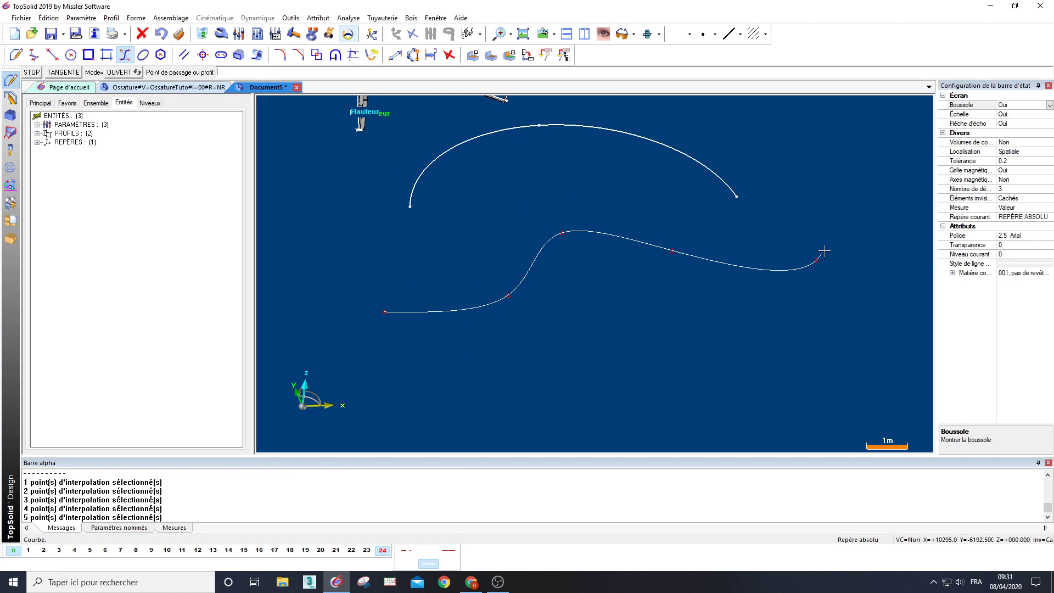
pyautogui.click(874, 354)
pyautogui.press('Return')
# Draw an S-shaped contour in front of the wavy curve: three straight segments joined by two arcs of about 4361 and 6488 mm radius
pyautogui.keyDown('ctrl'); pyautogui.scroll(-1, 718, 375); pyautogui.keyUp('ctrl')
pyautogui.scroll(-2, 635, 346)
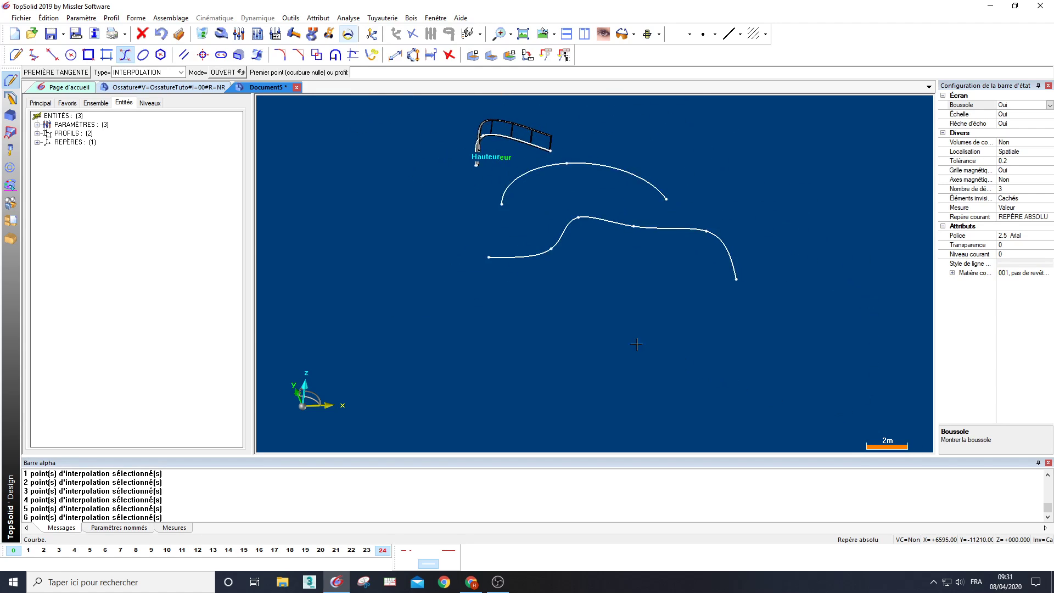
pyautogui.click(18, 55)
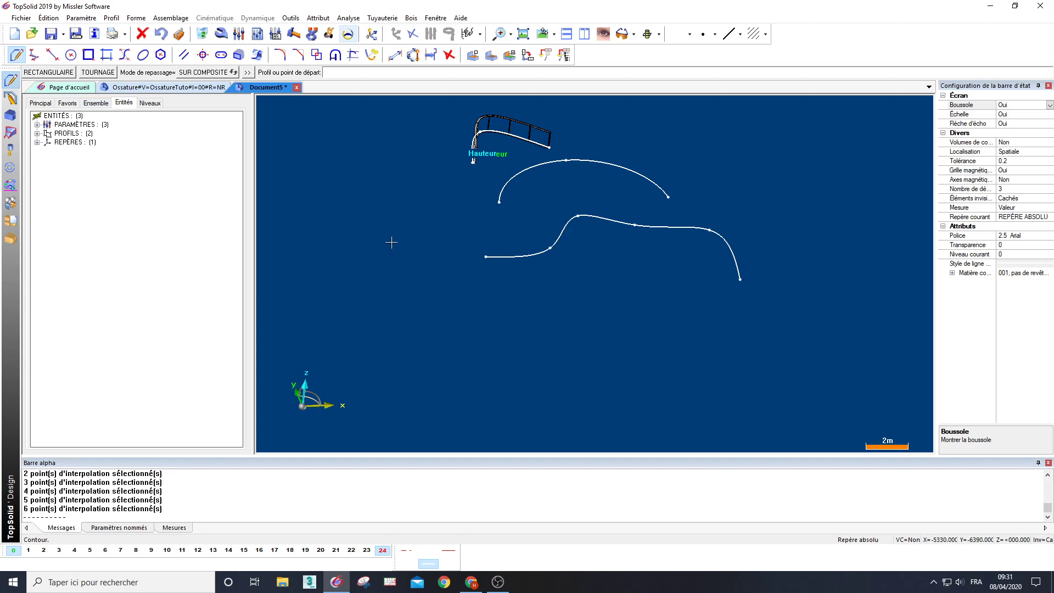
pyautogui.click(442, 325)
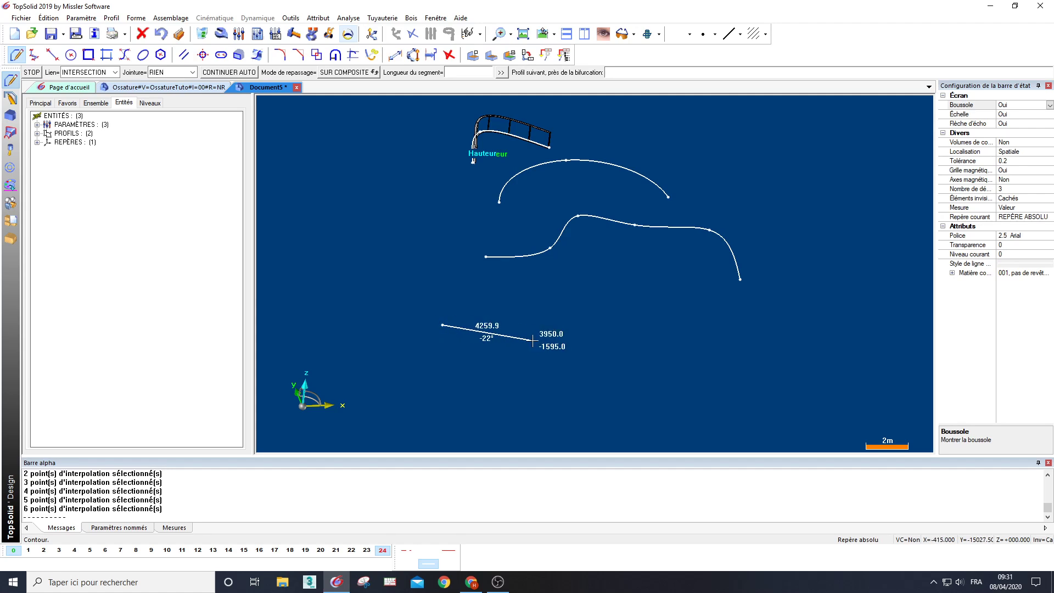
pyautogui.click(551, 345)
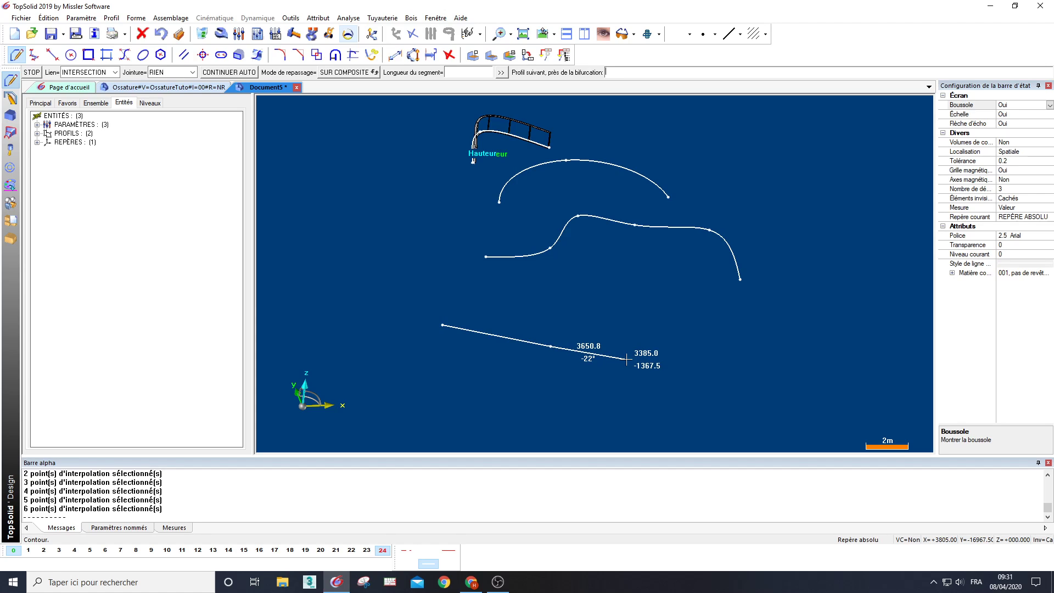
pyautogui.press('a')
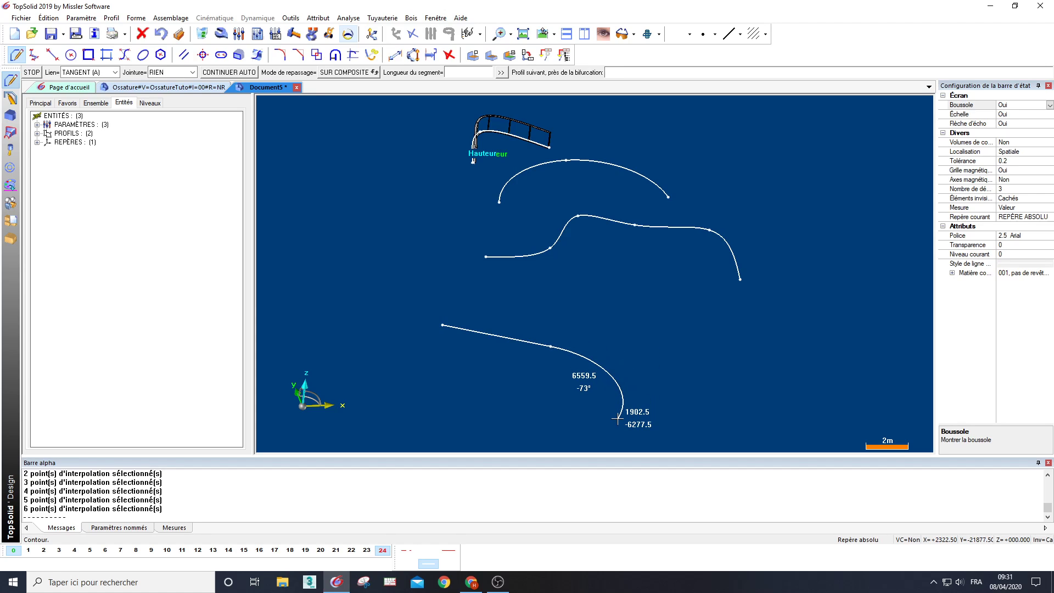
pyautogui.click(617, 419)
pyautogui.moveTo(618, 419); pyautogui.dragTo(610, 269, button='middle')
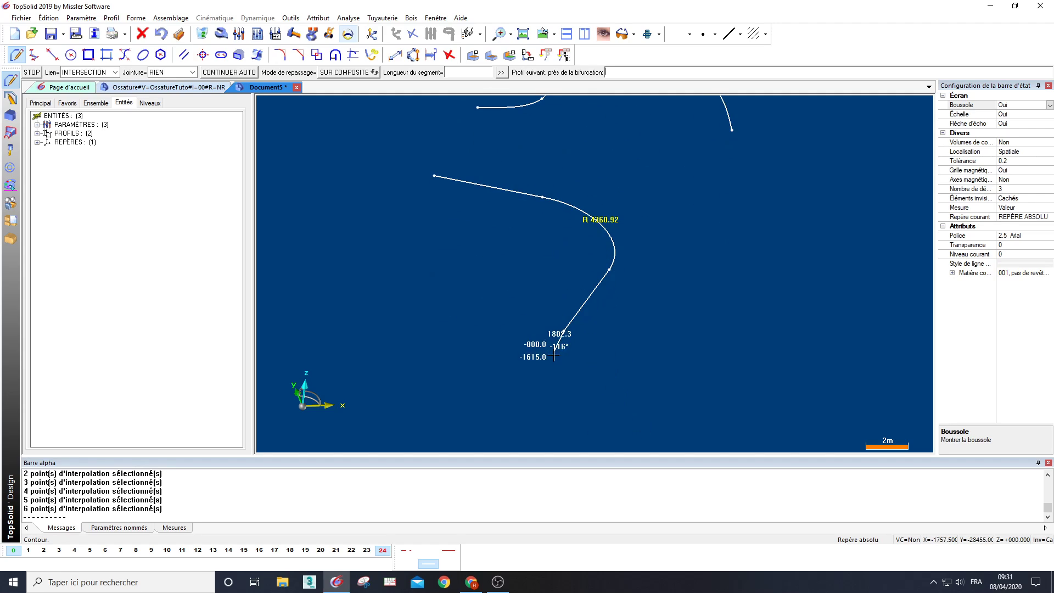
pyautogui.click(617, 426)
pyautogui.click(673, 448)
pyautogui.press('Escape')
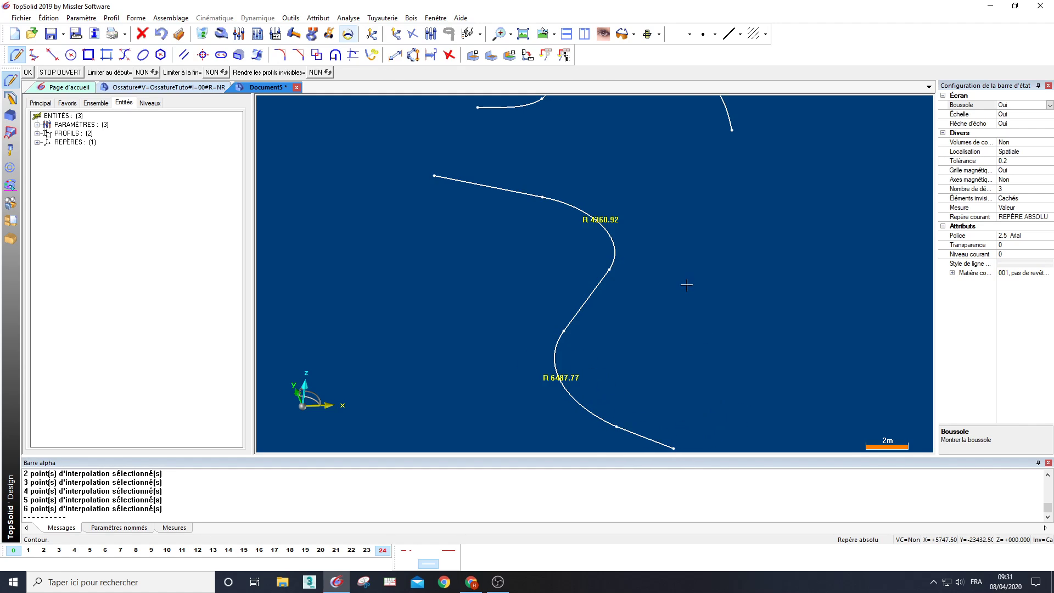
# Examine the arc, the wavy curve and the S-shaped contour laid out beside the existing frame
pyautogui.moveTo(675, 260); pyautogui.dragTo(603, 281, button='middle')
pyautogui.scroll(-3, 604, 281)
pyautogui.scroll(-1, 604, 281)
pyautogui.moveTo(603, 246); pyautogui.dragTo(620, 285, button='middle')
pyautogui.scroll(-1, 504, 194)
pyautogui.scroll(5, 502, 163)
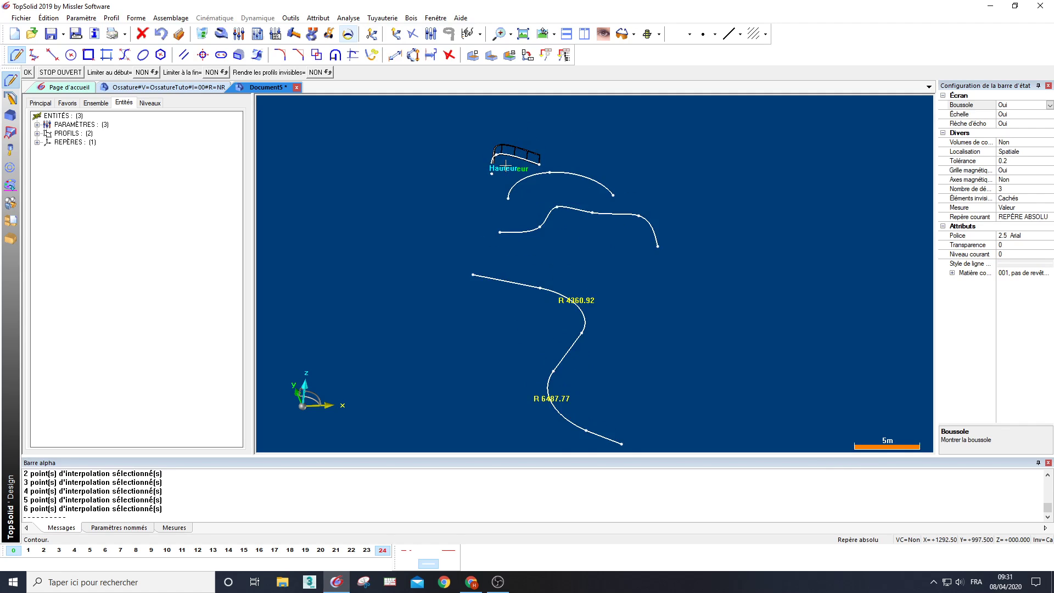
pyautogui.moveTo(577, 233)
pyautogui.mouseDown(button='middle')
pyautogui.moveTo(528, 247)
pyautogui.moveTo(546, 252)
pyautogui.moveTo(529, 289)
pyautogui.moveTo(607, 393)
pyautogui.moveTo(624, 451)
pyautogui.mouseUp(button='middle')
pyautogui.scroll(3, 567, 253)
pyautogui.moveTo(532, 210); pyautogui.dragTo(555, 253, button='middle')
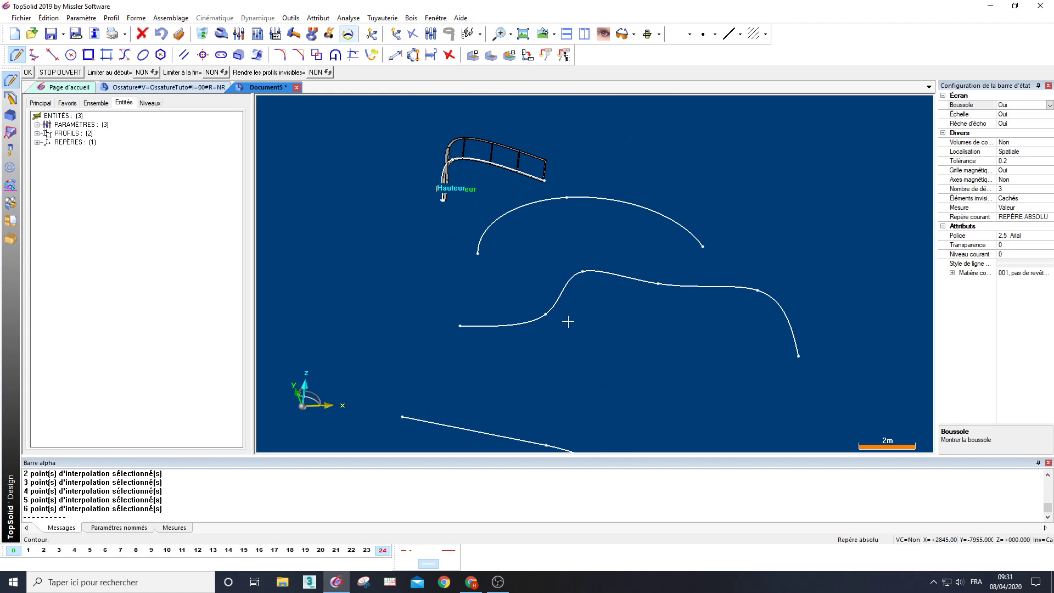
pyautogui.moveTo(594, 396); pyautogui.dragTo(595, 245, button='middle')
pyautogui.moveTo(652, 352); pyautogui.dragTo(658, 421, button='middle')
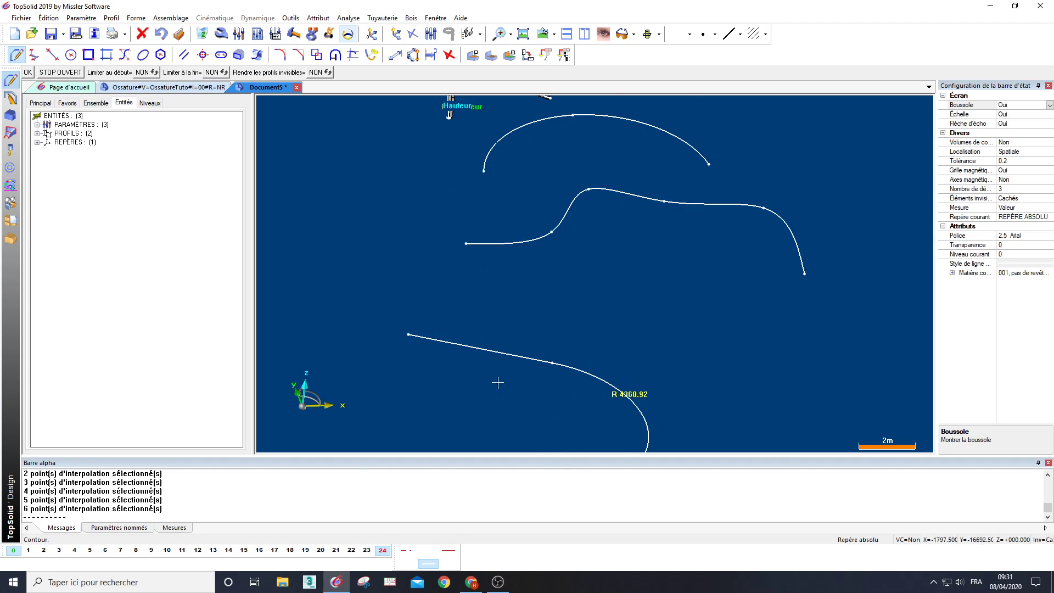
# Clear the message log and validate the S-shaped contour
pyautogui.rightClick(228, 501)
pyautogui.click(252, 507)
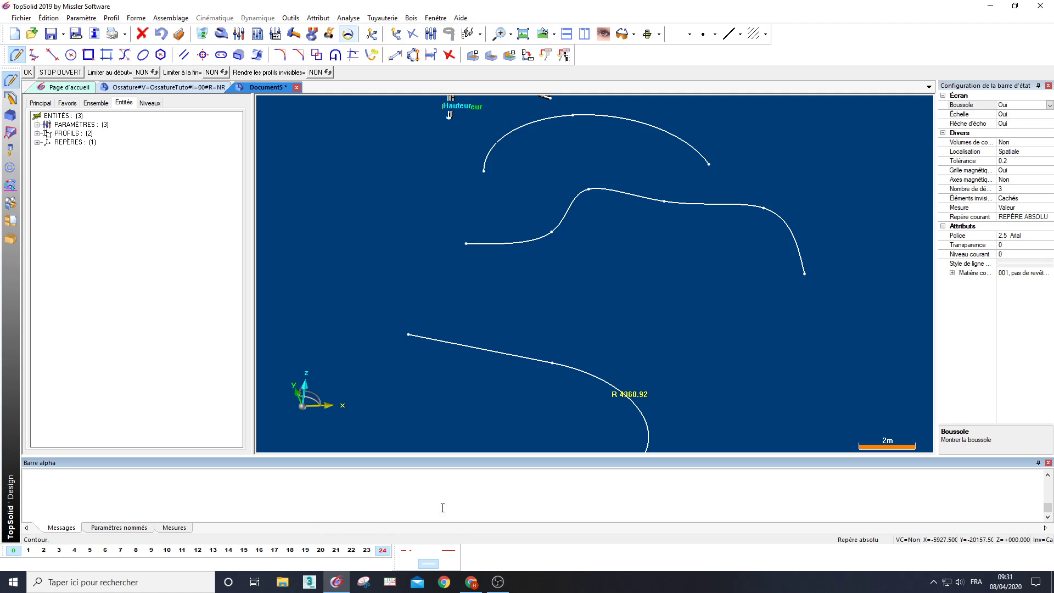
pyautogui.moveTo(538, 132); pyautogui.dragTo(498, 244, button='middle')
pyautogui.scroll(2, 478, 185)
pyautogui.moveTo(520, 206); pyautogui.dragTo(509, 240, button='middle')
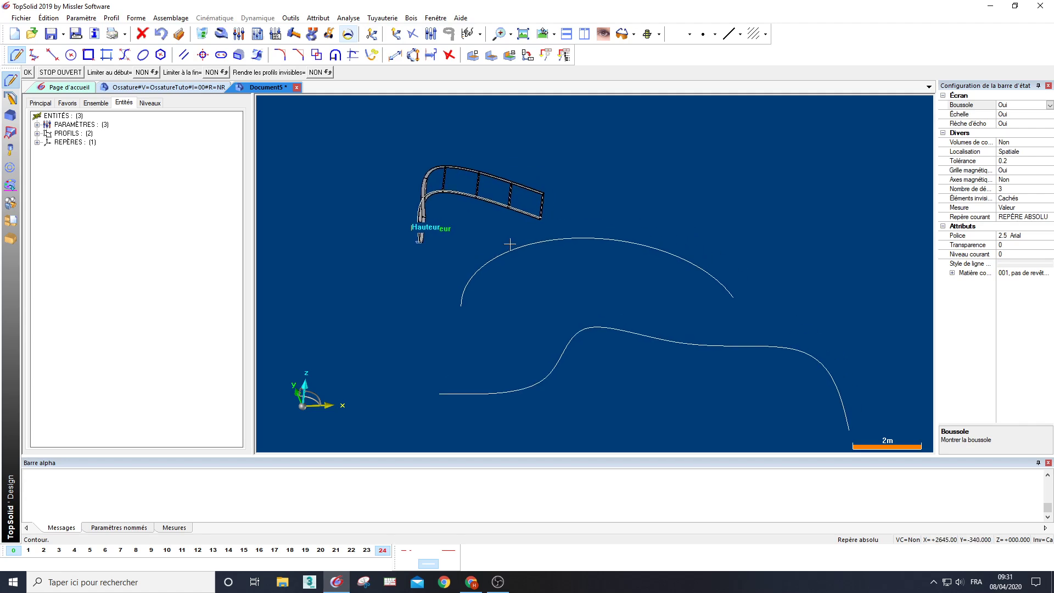
pyautogui.click(29, 74)
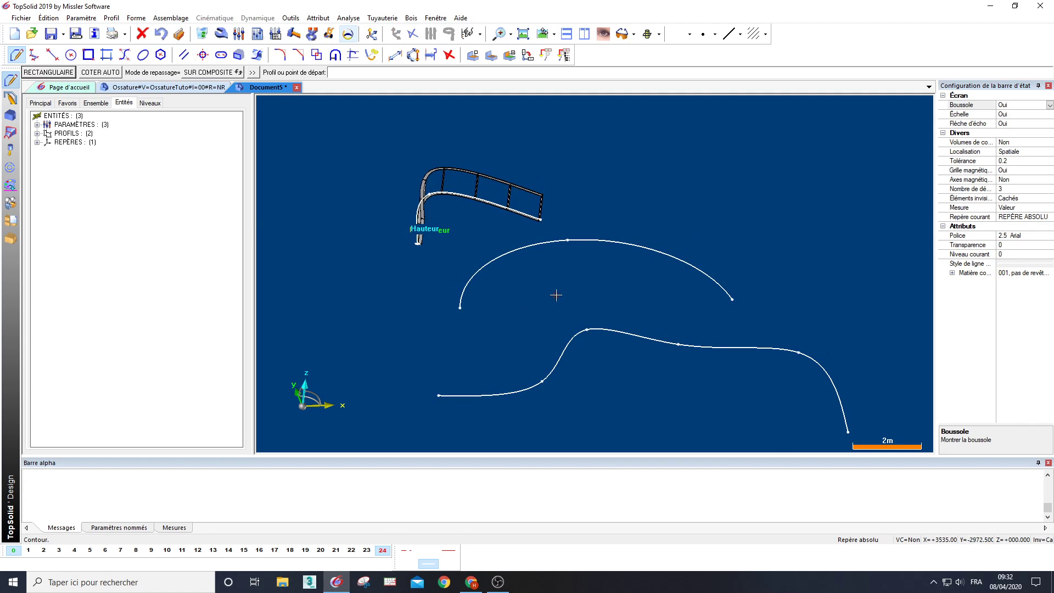
# Include the standard component OssatureTuto again, using the three-point arc as its driving profile
pyautogui.moveTo(556, 296); pyautogui.dragTo(494, 294, button='middle')
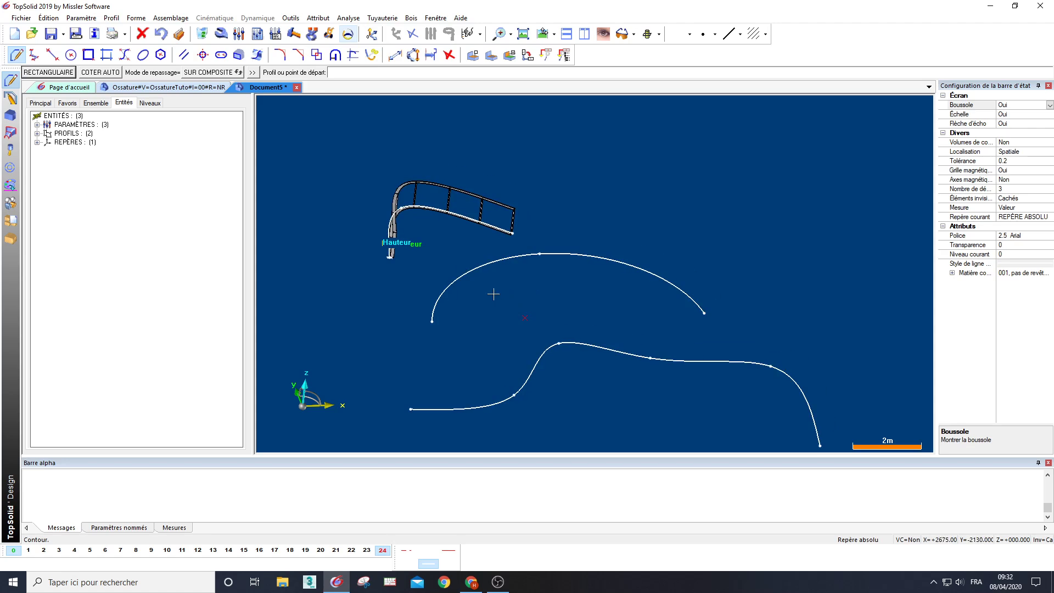
pyautogui.scroll(2, 473, 269)
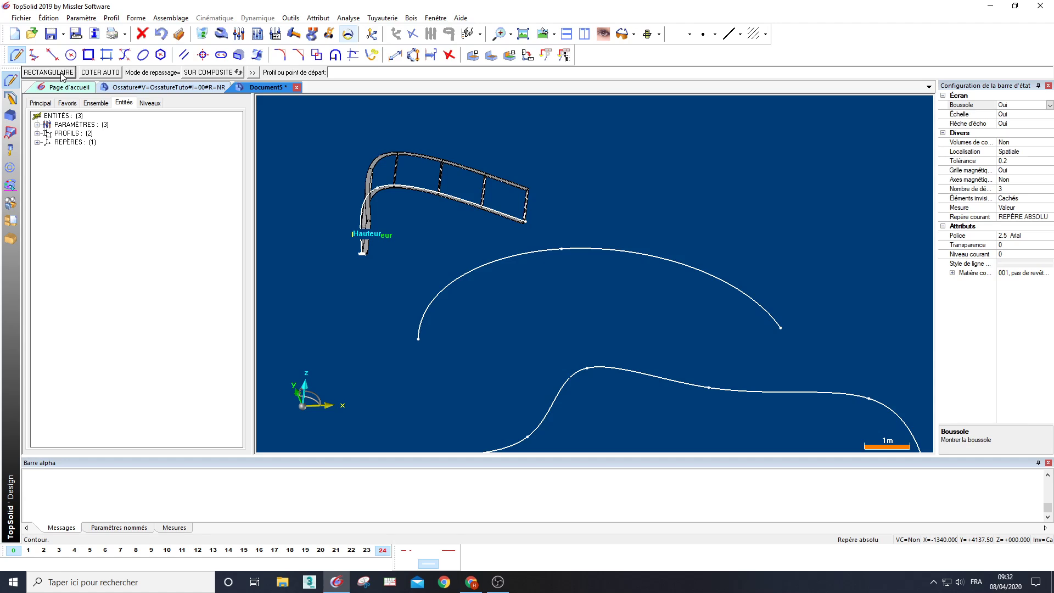
pyautogui.press('Escape')
pyautogui.click(29, 71)
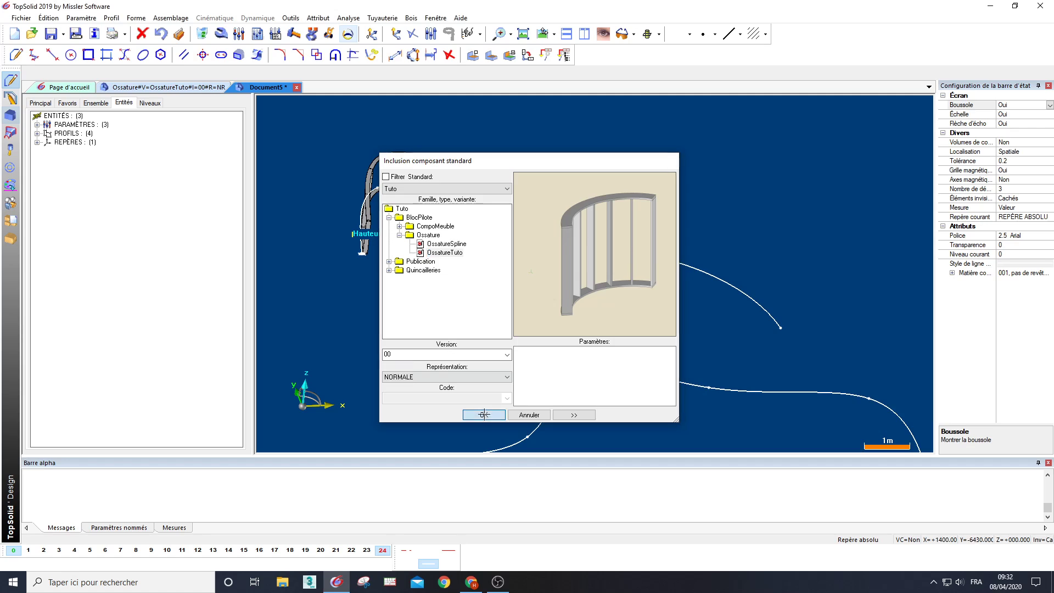
pyautogui.click(484, 414)
pyautogui.click(461, 282)
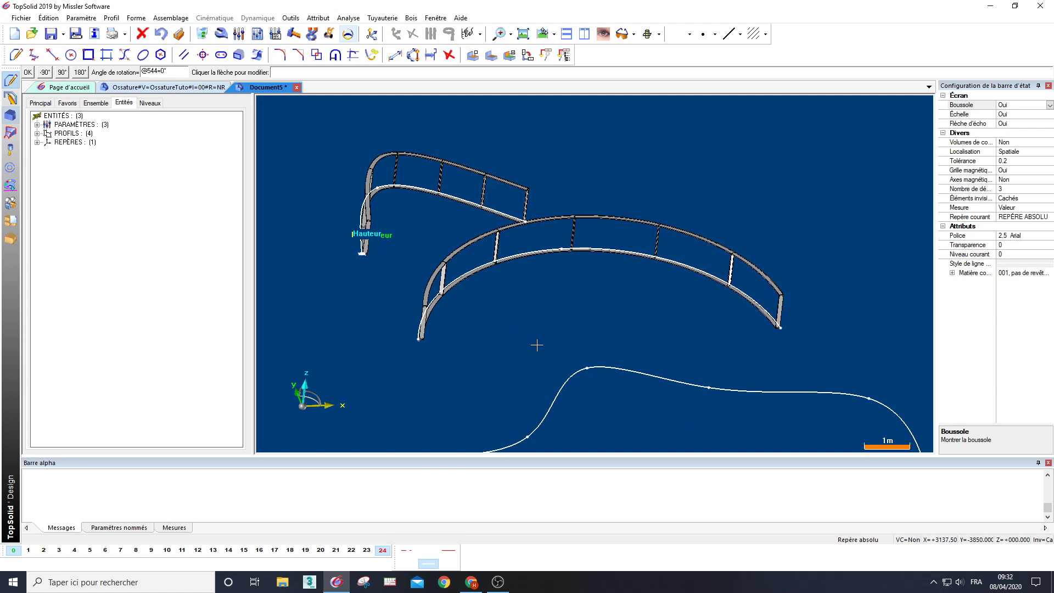
# Include the standard component OssatureTuto again, using the wavy spline as its driving profile and keeping the 0° rotation angle
pyautogui.moveTo(542, 347); pyautogui.dragTo(534, 242, button='middle')
pyautogui.moveTo(575, 319); pyautogui.dragTo(631, 250, button='middle')
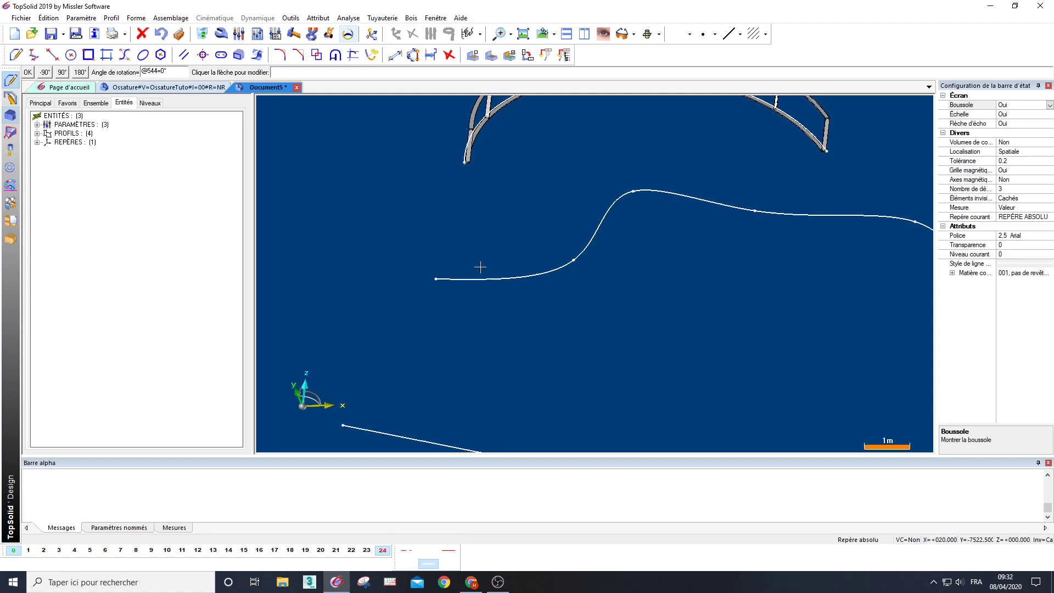
pyautogui.press('Escape')
pyautogui.press('Escape')
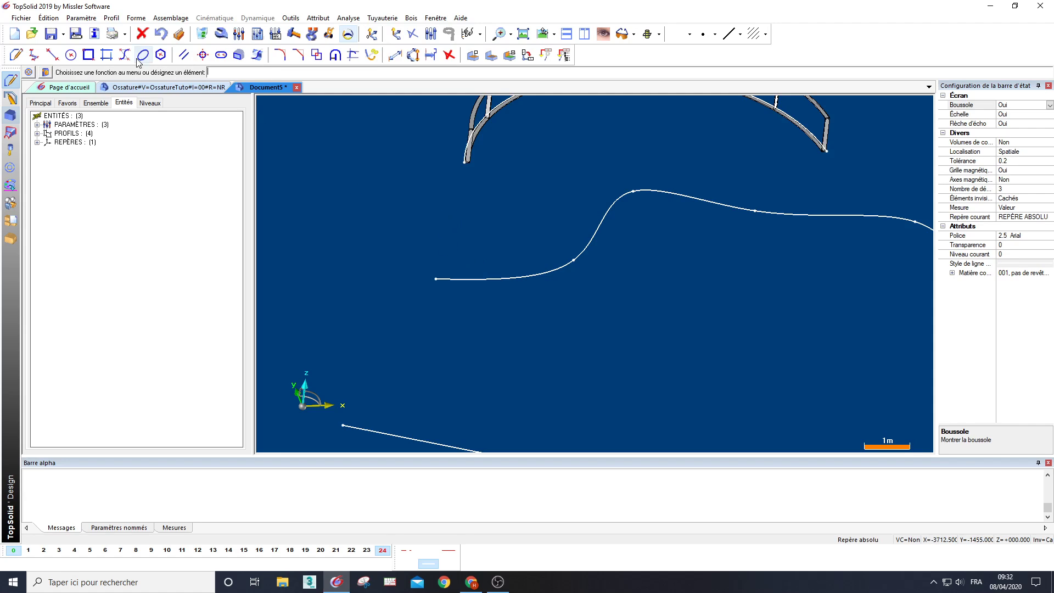
pyautogui.click(30, 74)
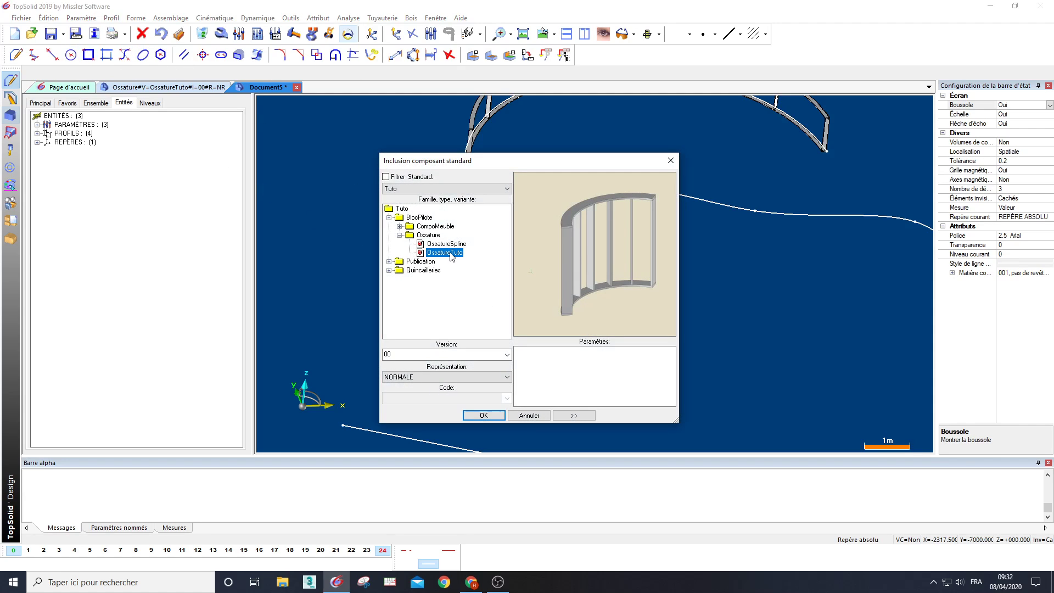
pyautogui.click(483, 415)
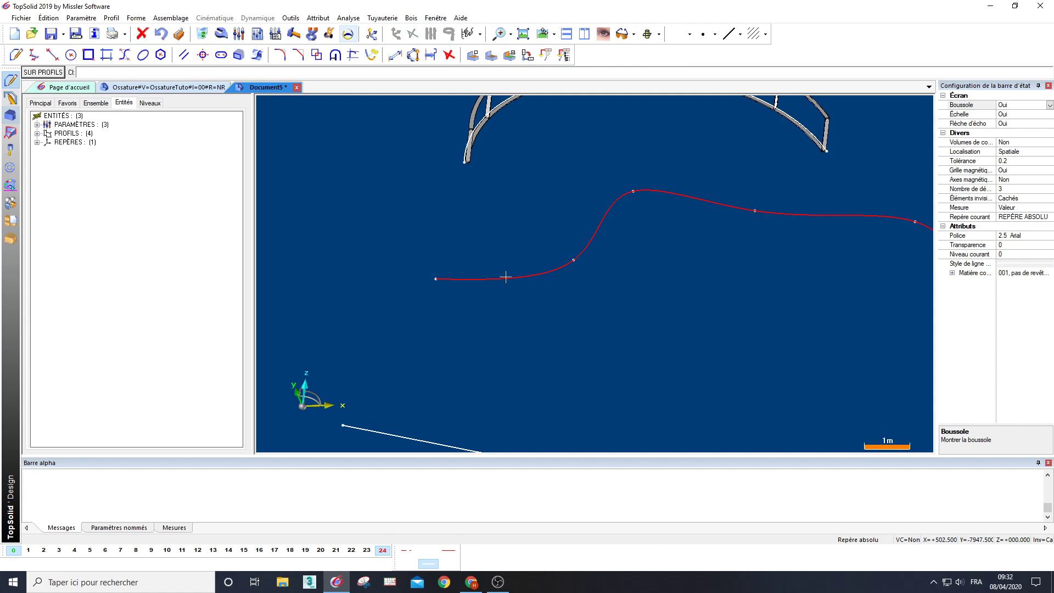
pyautogui.moveTo(671, 308); pyautogui.dragTo(470, 319, button='middle')
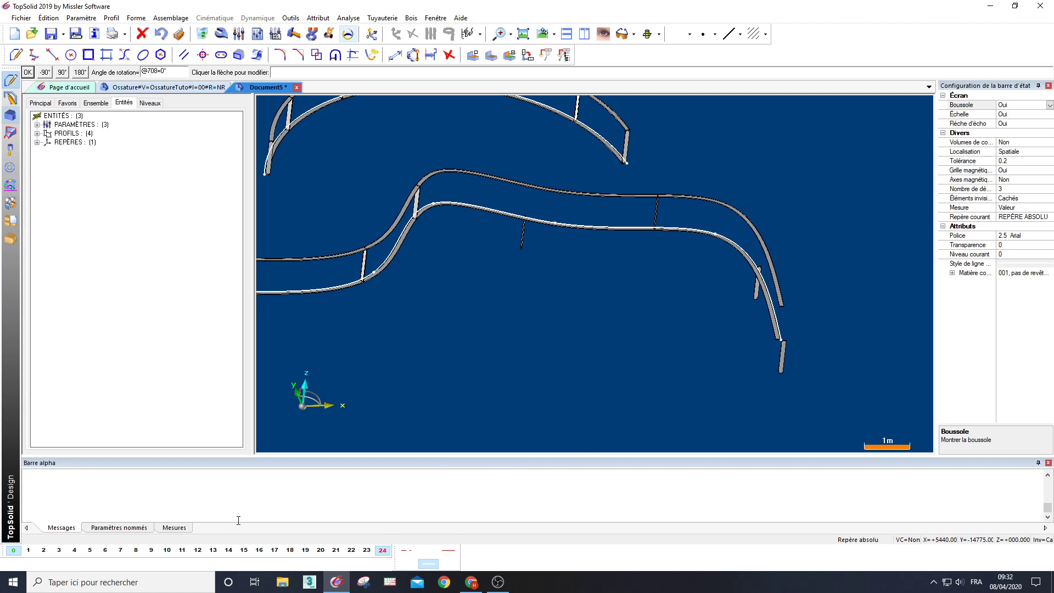
pyautogui.moveTo(492, 364); pyautogui.dragTo(625, 322, button='middle')
pyautogui.scroll(-3, 555, 336)
pyautogui.moveTo(554, 399); pyautogui.dragTo(521, 279, button='middle')
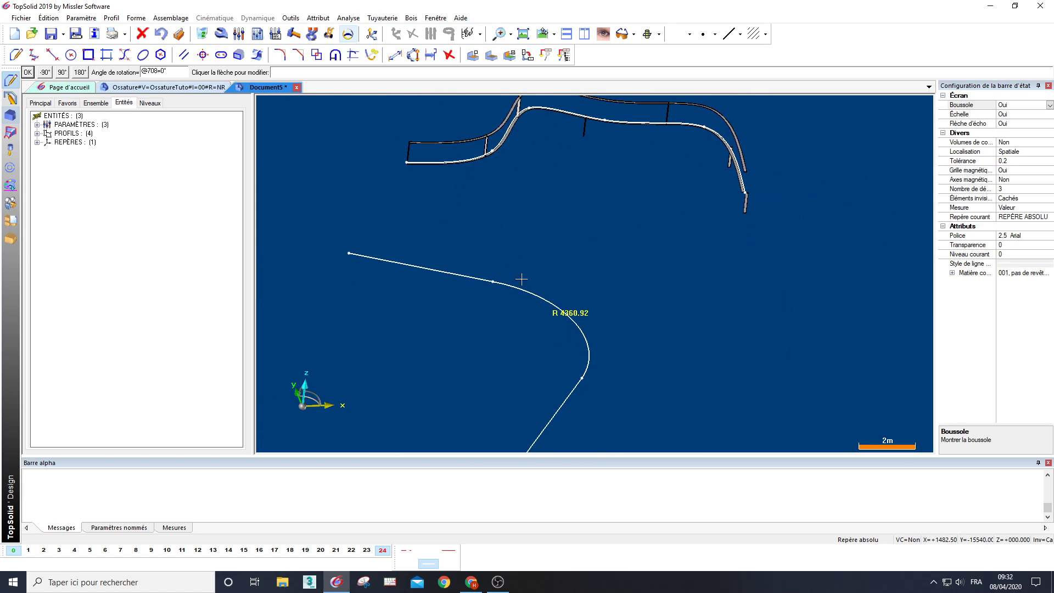
pyautogui.moveTo(418, 335); pyautogui.dragTo(424, 277, button='middle')
pyautogui.press('Return')
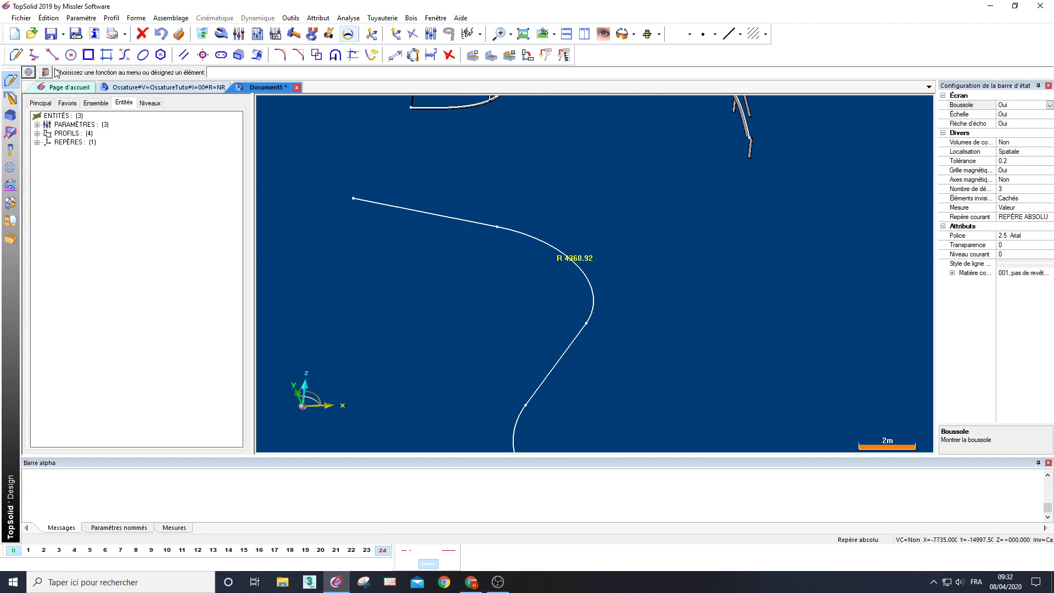
# Include another OssatureTuto component in version 00, using the S-shaped contour as its driving profile
pyautogui.click(31, 73)
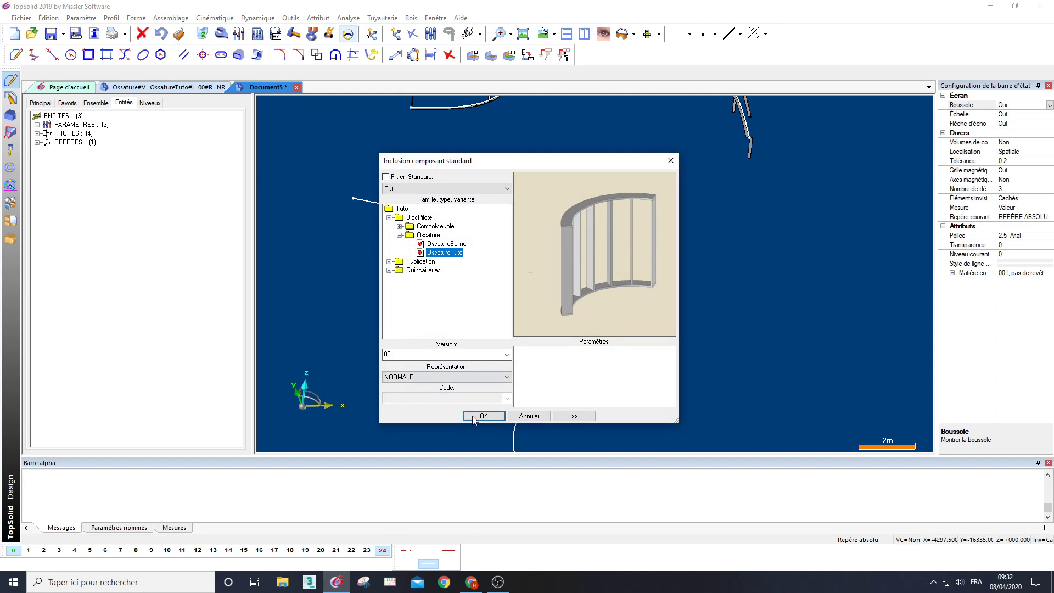
pyautogui.click(483, 416)
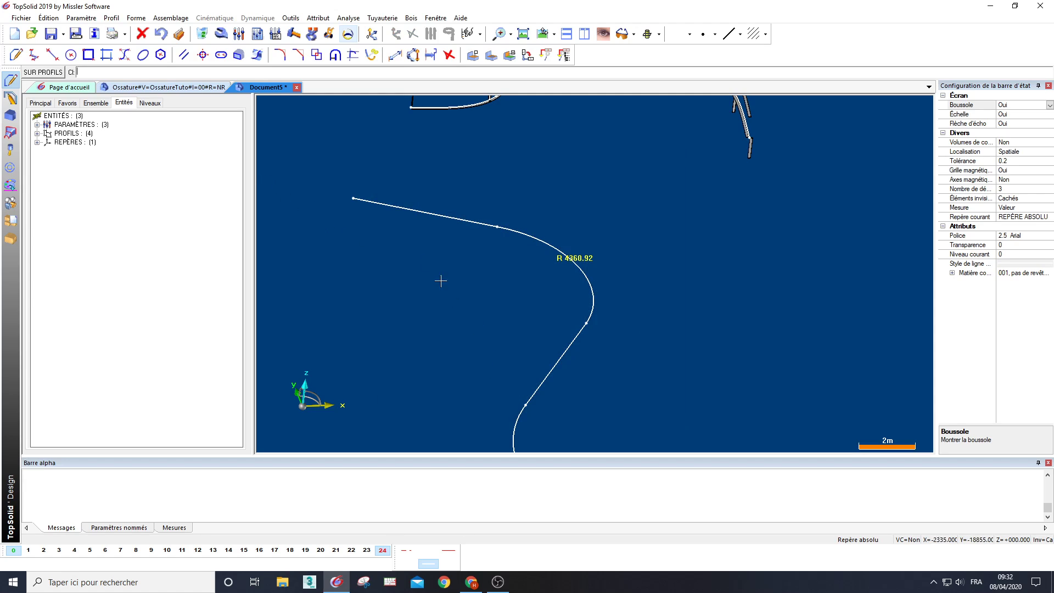
pyautogui.click(367, 201)
pyautogui.moveTo(422, 317); pyautogui.dragTo(414, 162, button='middle')
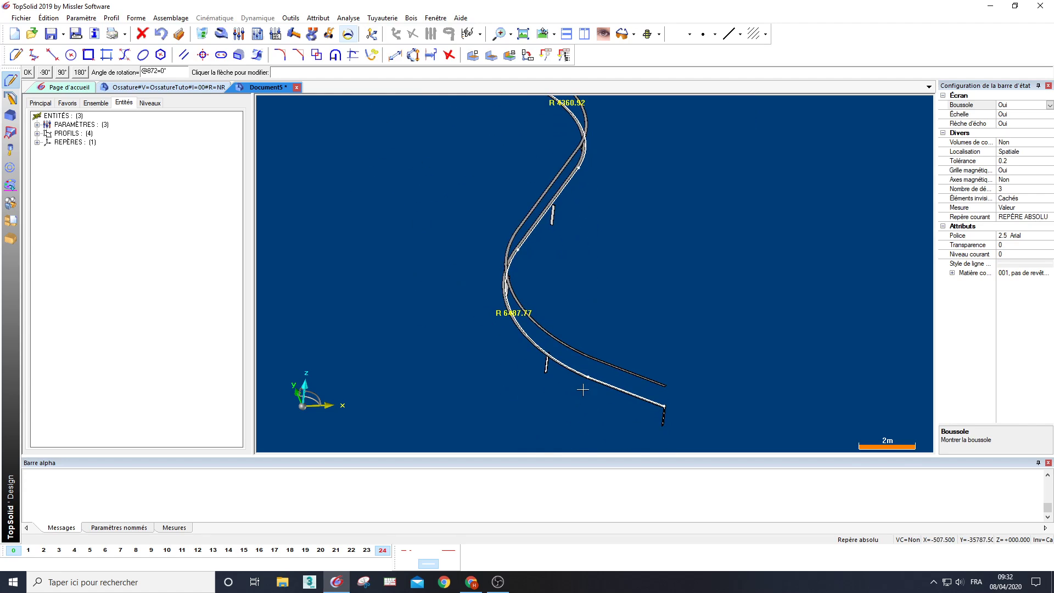
# Increase the number of uprights (NB) of the frame that follows the S-shaped contour
pyautogui.scroll(-1, 583, 390)
pyautogui.scroll(3, 573, 245)
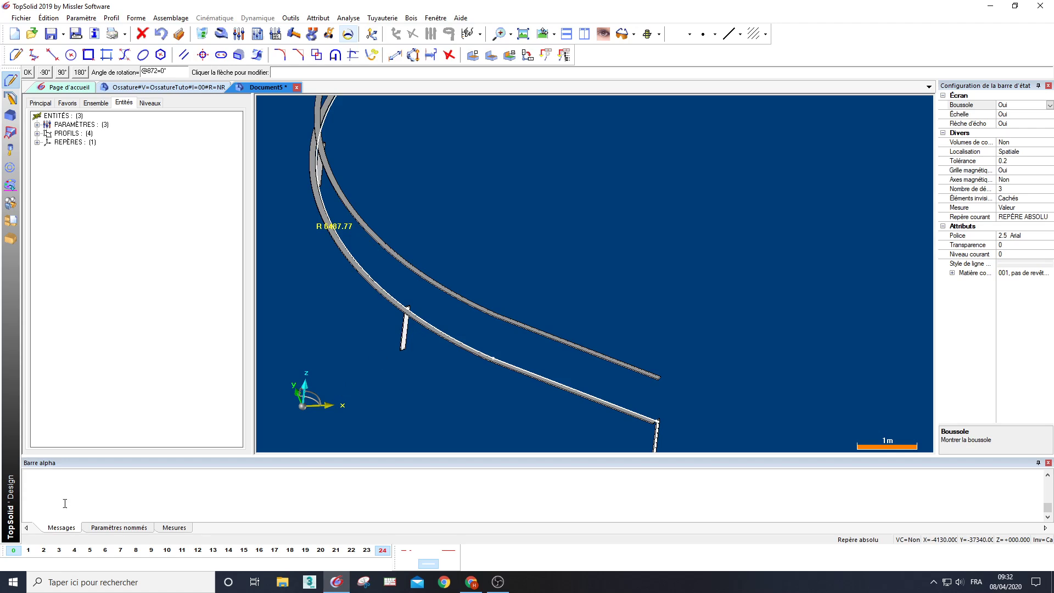
pyautogui.scroll(-3, 401, 329)
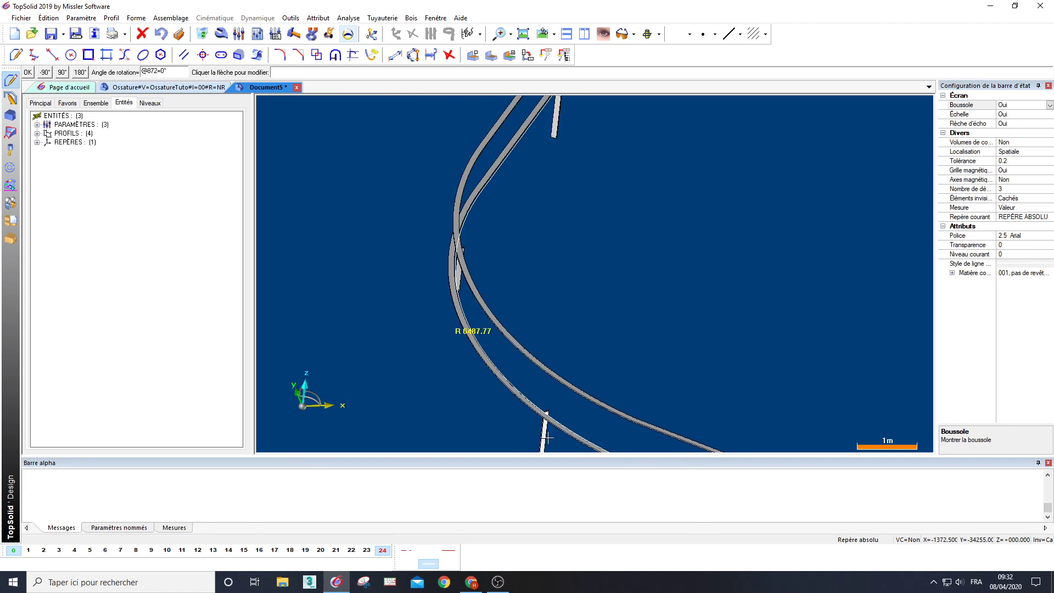
pyautogui.scroll(-1, 516, 243)
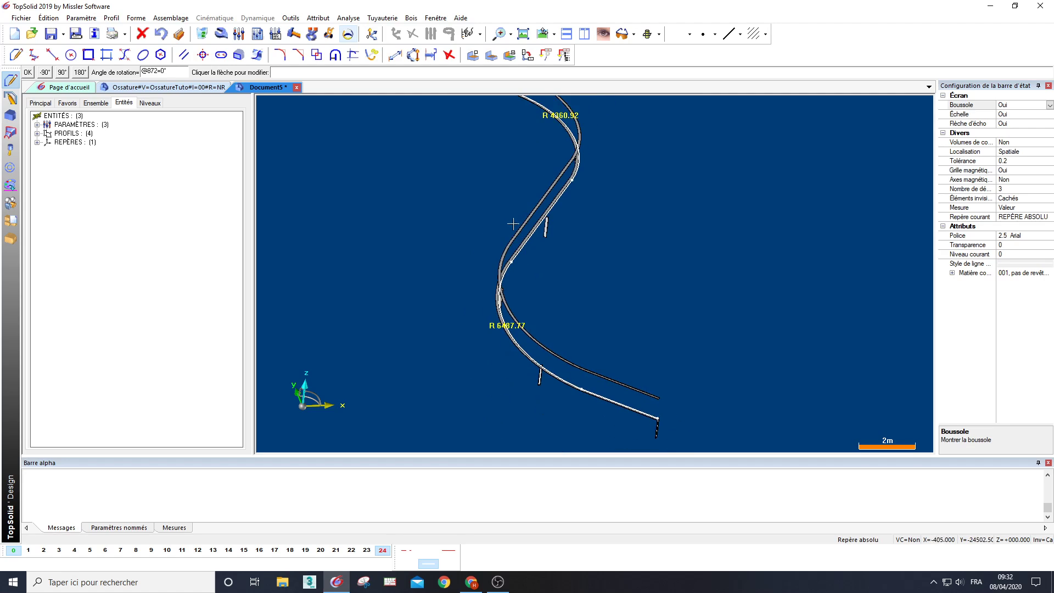
pyautogui.moveTo(482, 169); pyautogui.dragTo(286, 203, button='middle')
pyautogui.click(239, 37)
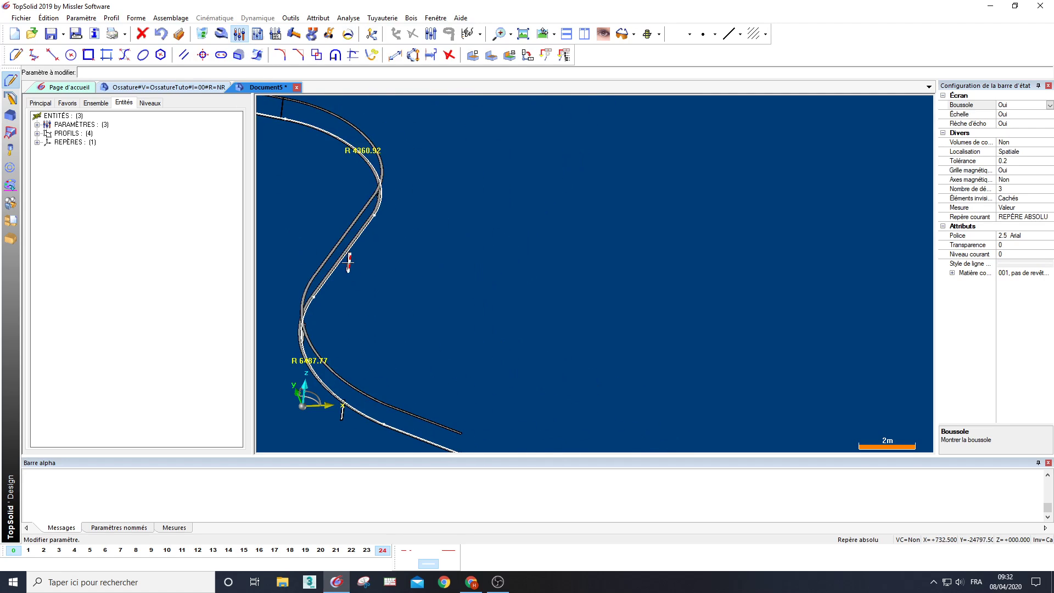
pyautogui.click(349, 262)
pyautogui.click(143, 73)
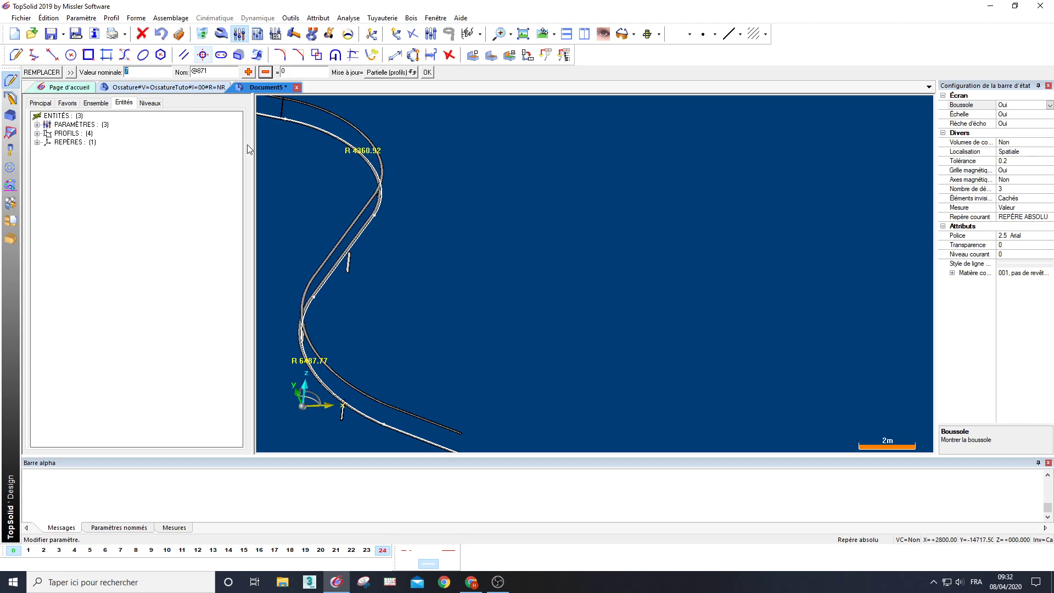
pyautogui.press('Return')
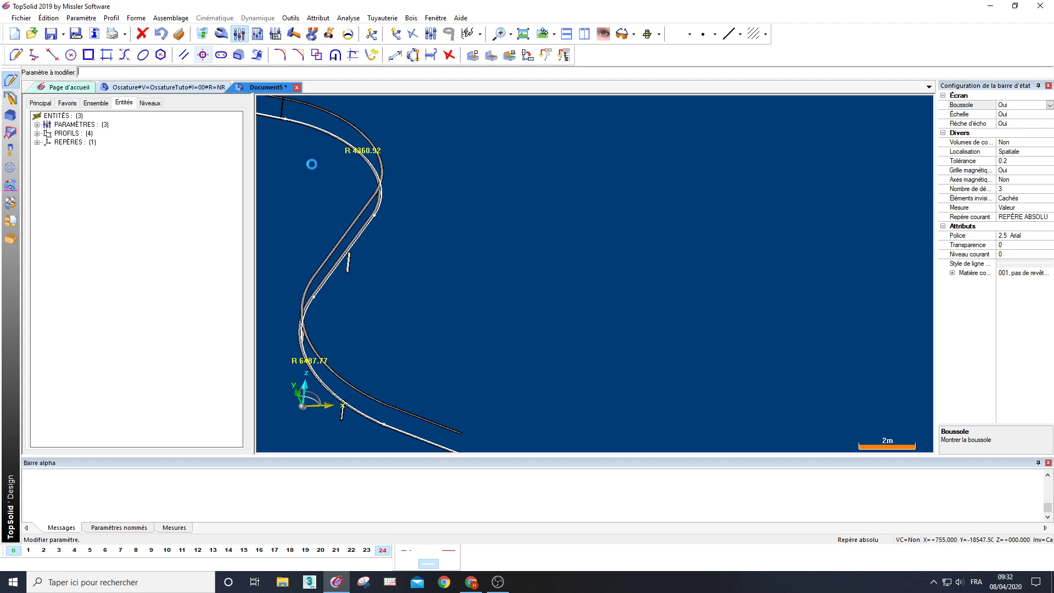
# Reshape the wavy spline by moving its third, fourth and fifth points back toward the arc-shaped frame
pyautogui.moveTo(419, 284); pyautogui.dragTo(533, 203, button='middle')
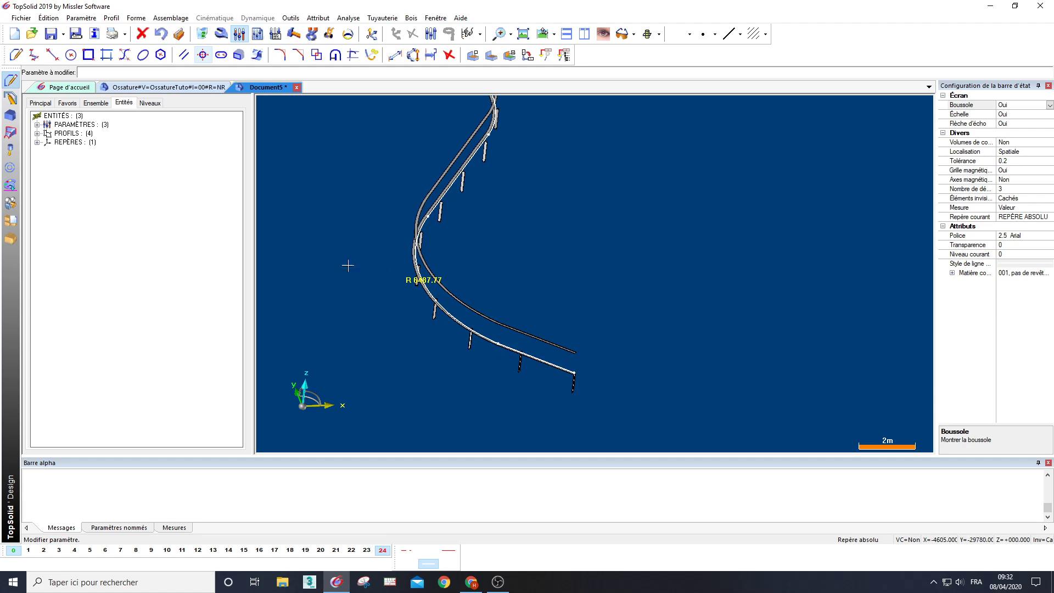
pyautogui.moveTo(456, 222); pyautogui.dragTo(498, 366, button='middle')
pyautogui.scroll(-5, 501, 235)
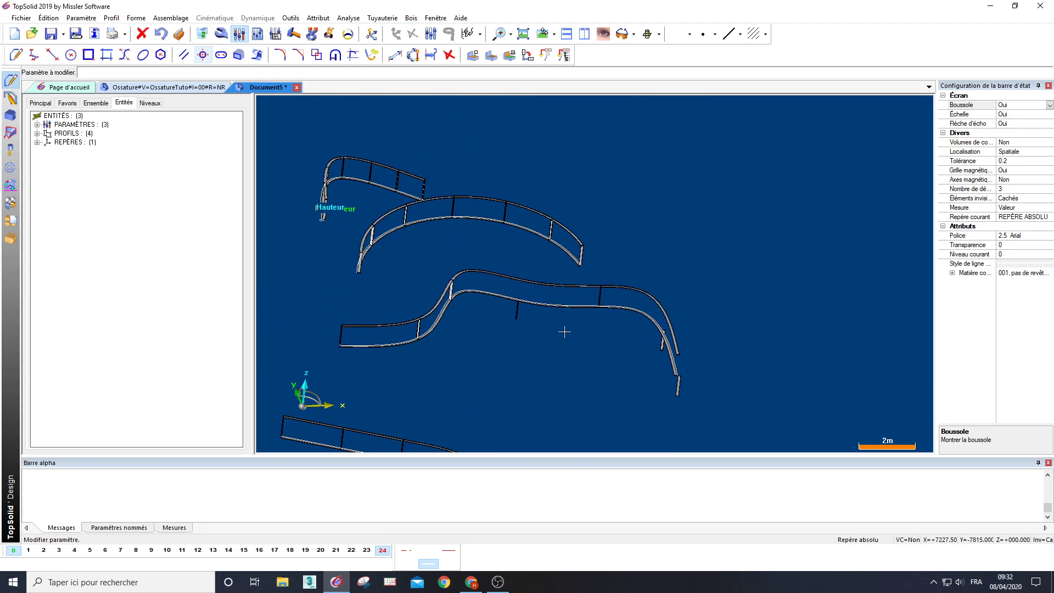
pyautogui.click(329, 36)
pyautogui.scroll(4, 494, 333)
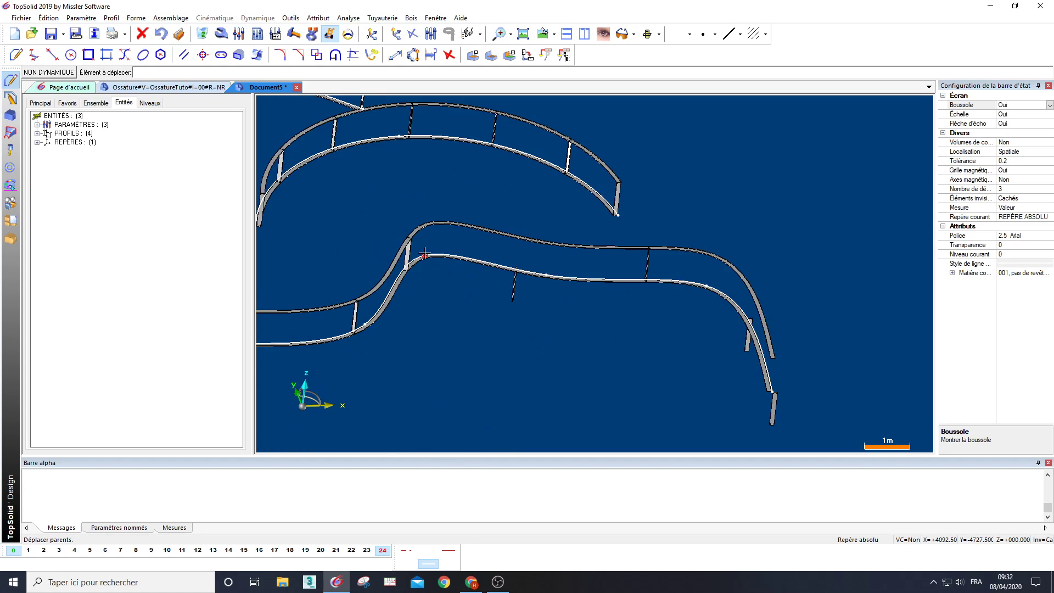
pyautogui.click(425, 254)
pyautogui.click(458, 217)
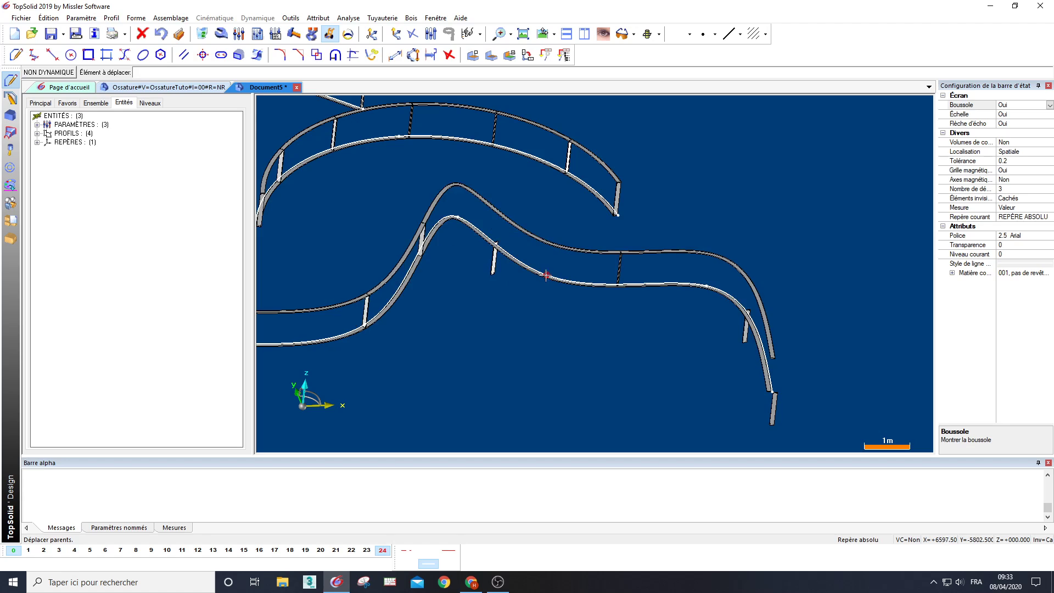
pyautogui.click(547, 275)
pyautogui.click(615, 240)
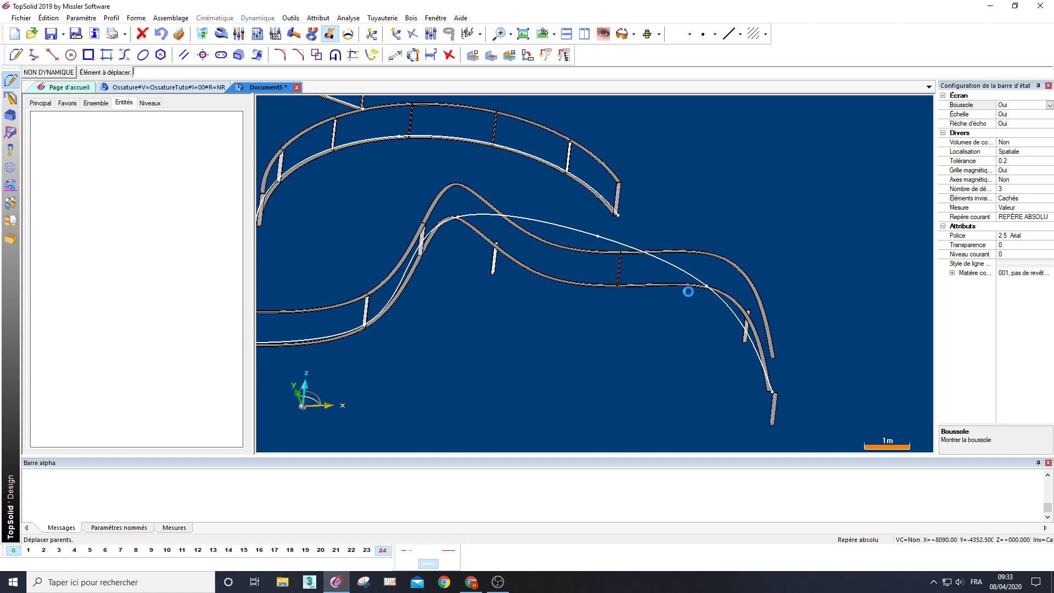
pyautogui.click(708, 286)
pyautogui.click(738, 264)
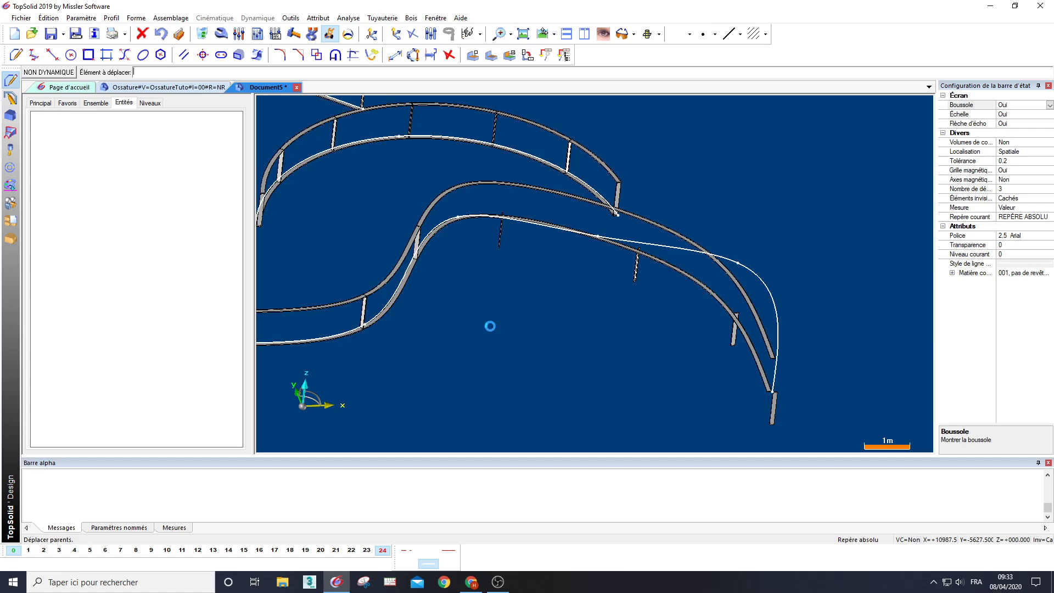
# Move the wavy spline's second point backward and outward, and reposition its fourth point toward the front to form a dip
pyautogui.moveTo(395, 322); pyautogui.dragTo(497, 280, button='middle')
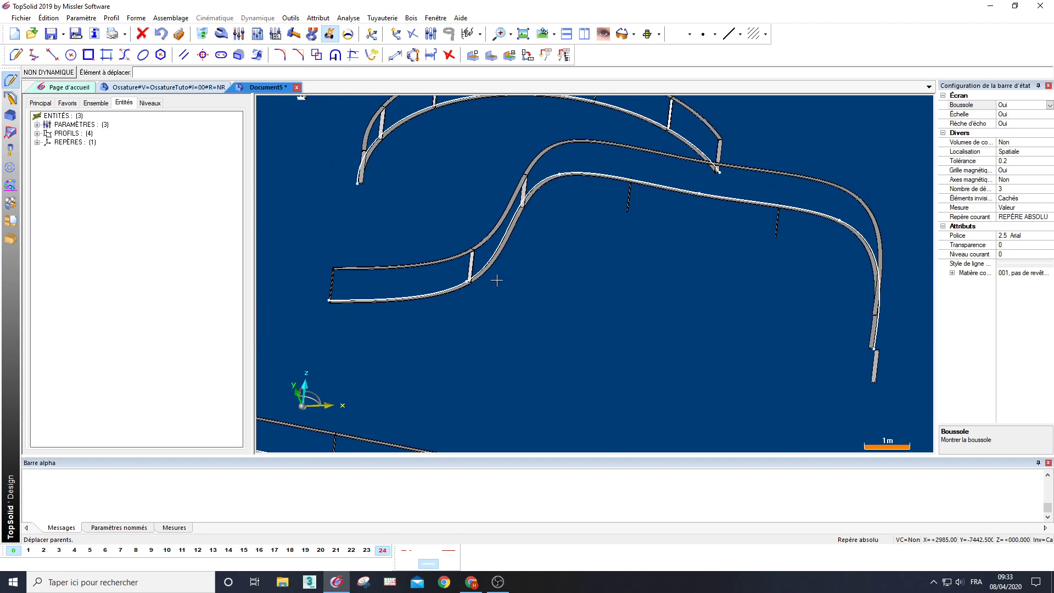
pyautogui.click(466, 281)
pyautogui.click(404, 225)
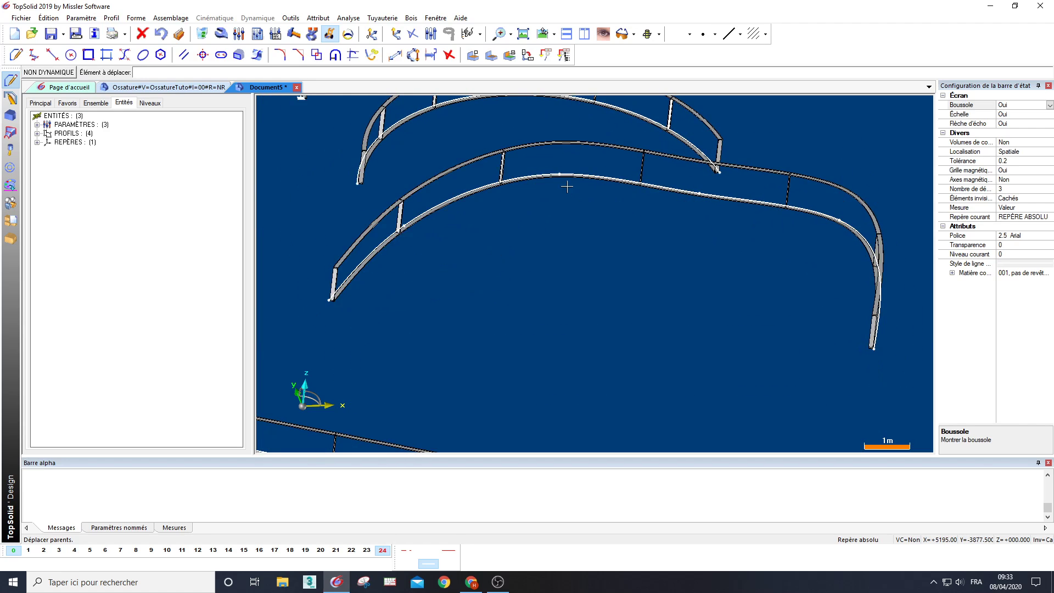
pyautogui.moveTo(618, 200); pyautogui.dragTo(592, 349, button='middle')
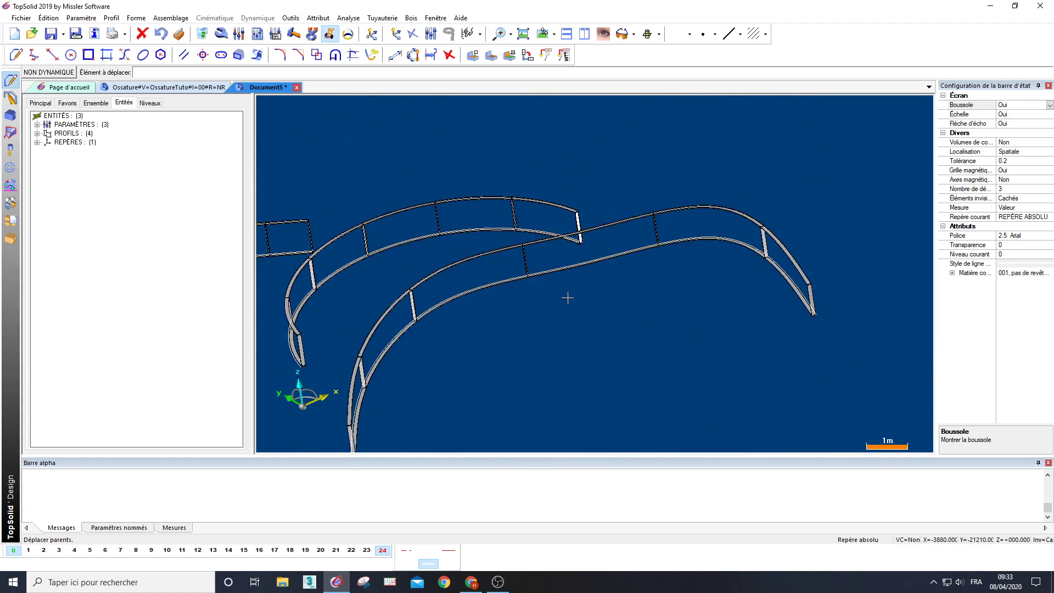
pyautogui.click(581, 218)
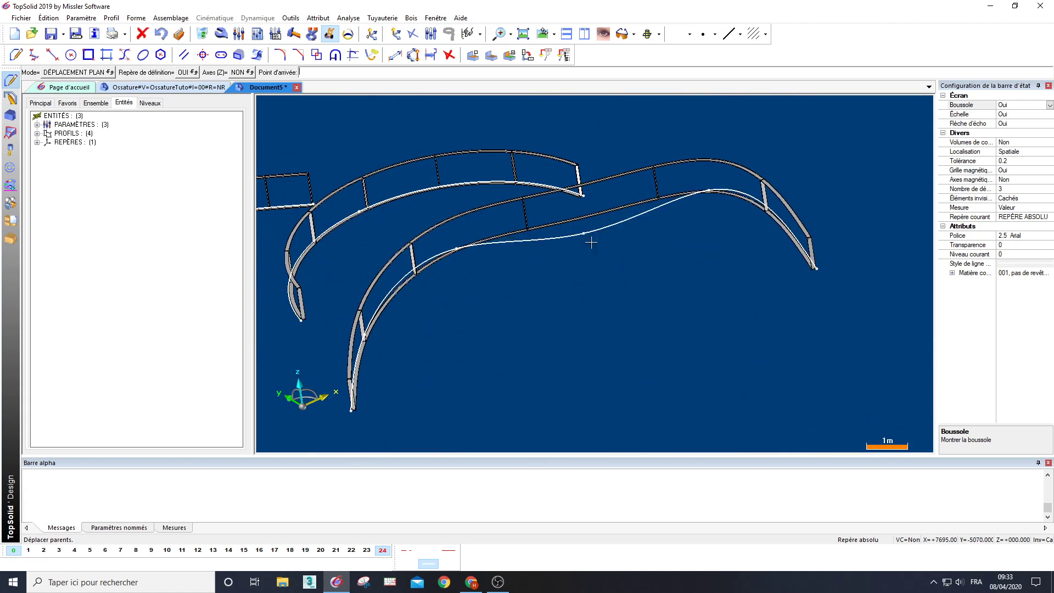
pyautogui.click(594, 264)
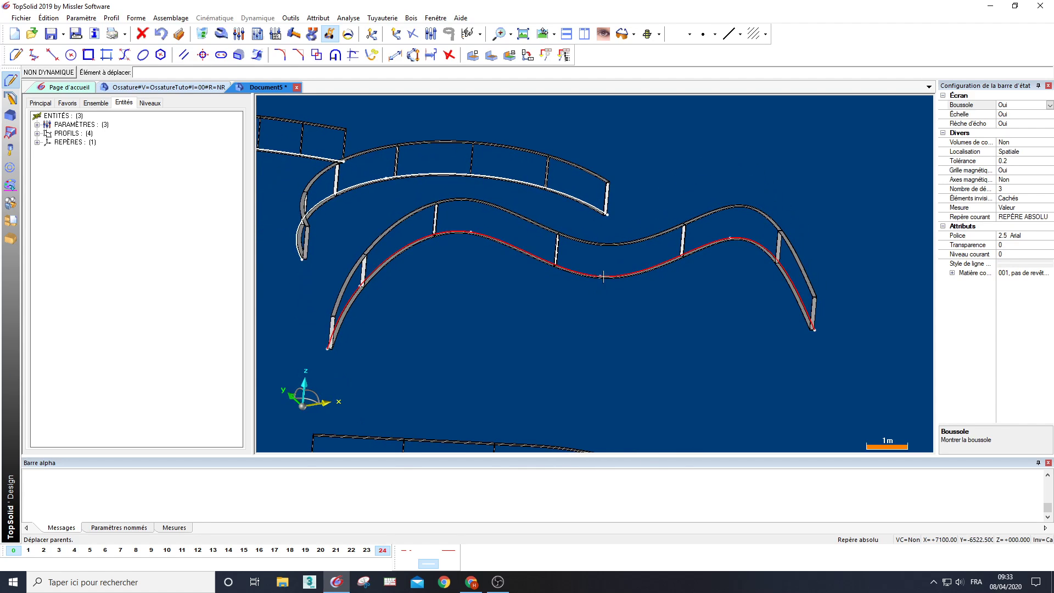
pyautogui.click(600, 276)
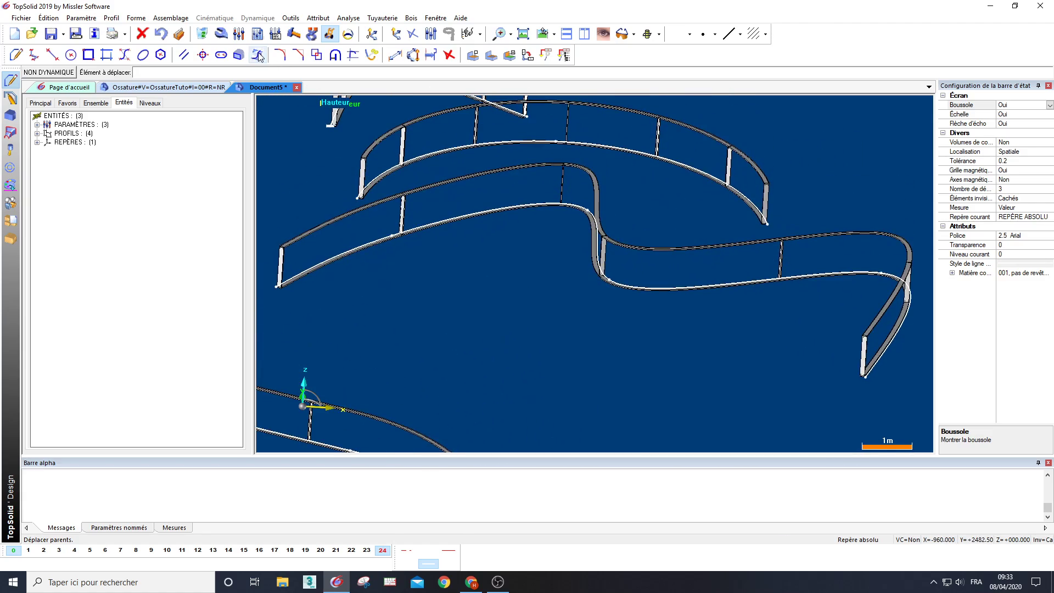
# Modify the number of uprights (NB) of the frame that follows the wavy spline
pyautogui.click(241, 34)
pyautogui.click(404, 215)
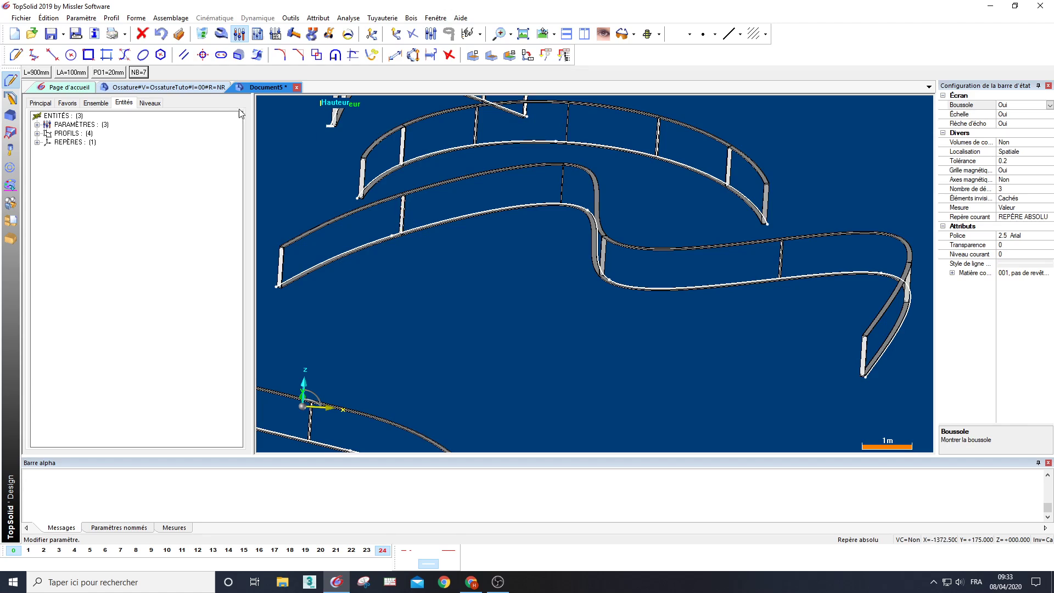
pyautogui.click(139, 73)
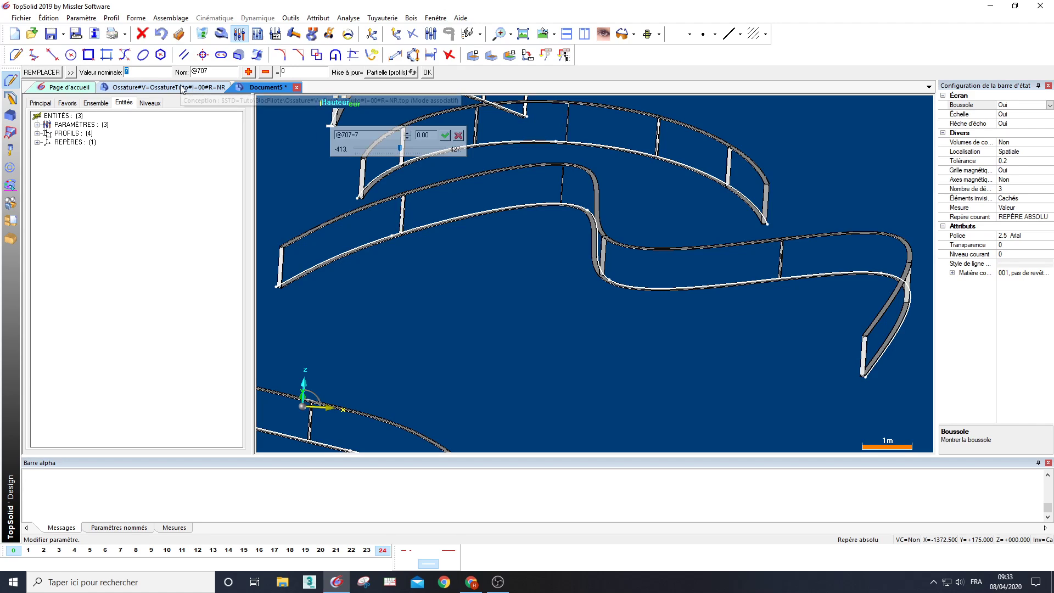
pyautogui.press('Return')
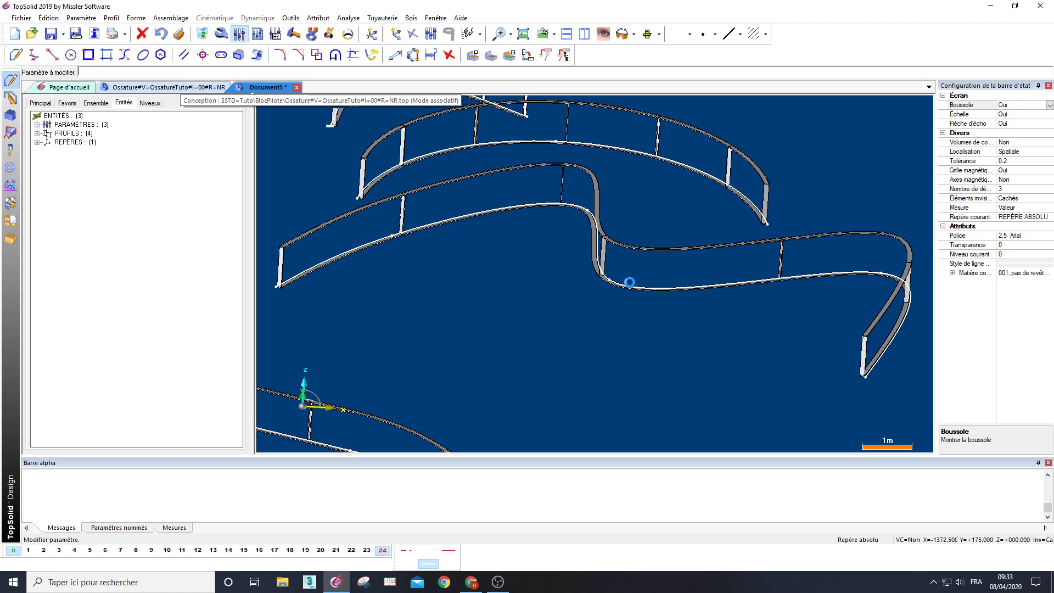
# Reshape the S-shaped contour by moving the junction point between its second arc and last straight segment
pyautogui.moveTo(761, 321); pyautogui.dragTo(739, 322, button='middle')
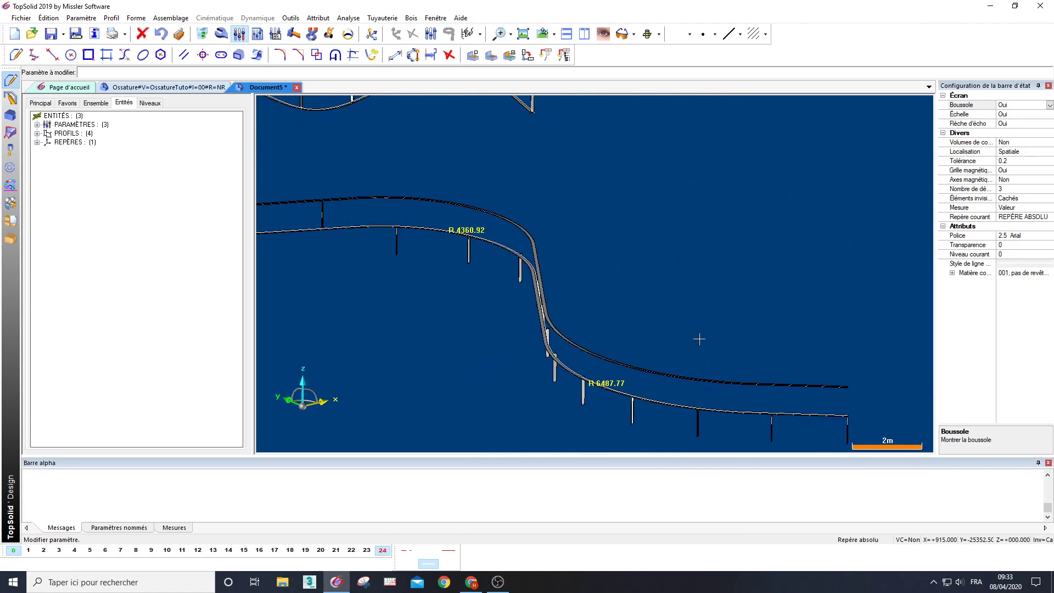
pyautogui.moveTo(655, 292); pyautogui.dragTo(571, 285, button='middle')
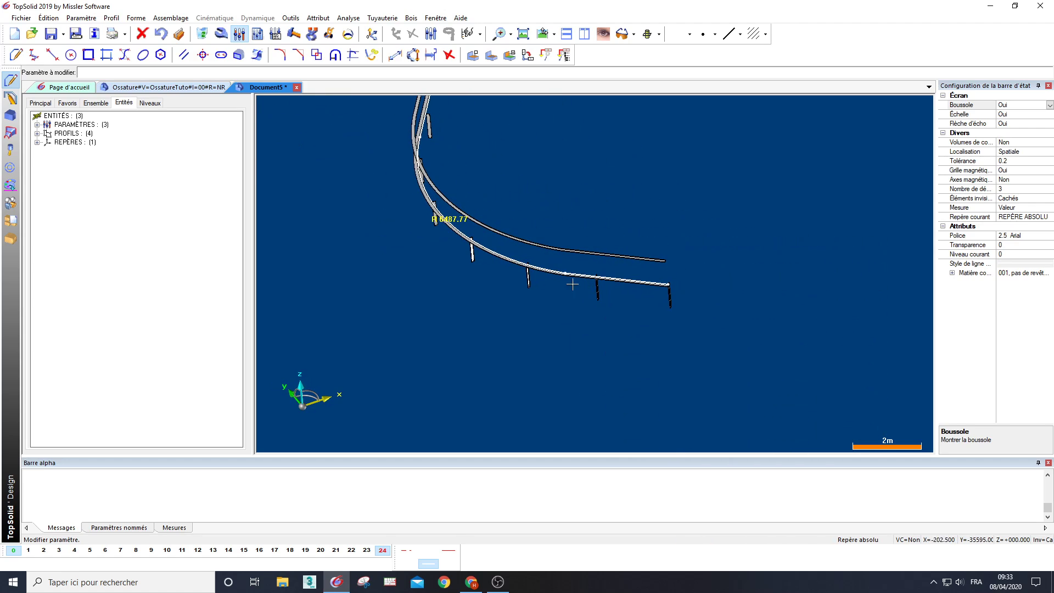
pyautogui.click(329, 34)
pyautogui.click(572, 324)
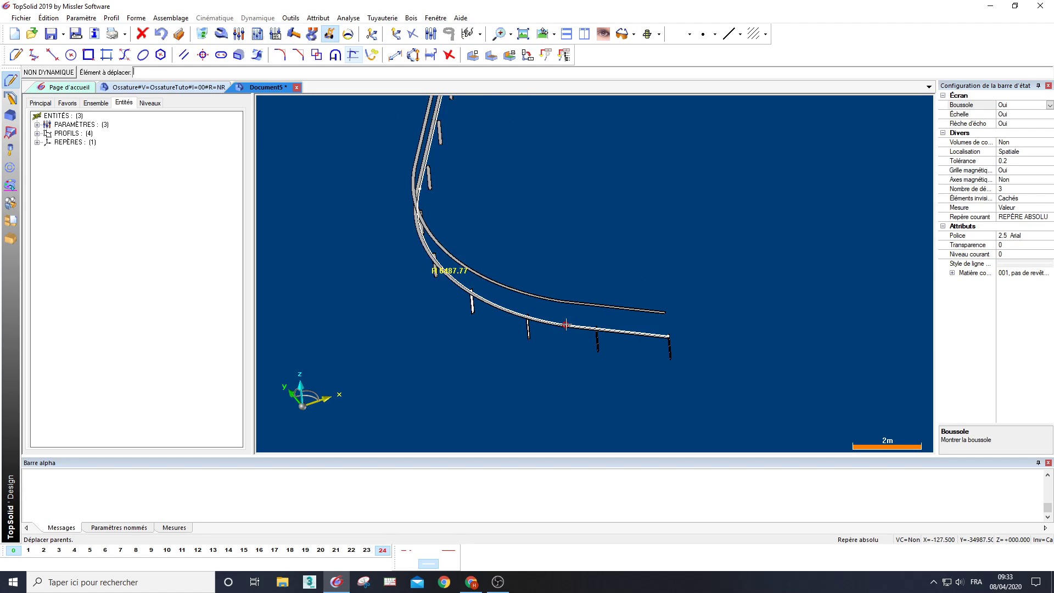
pyautogui.click(648, 256)
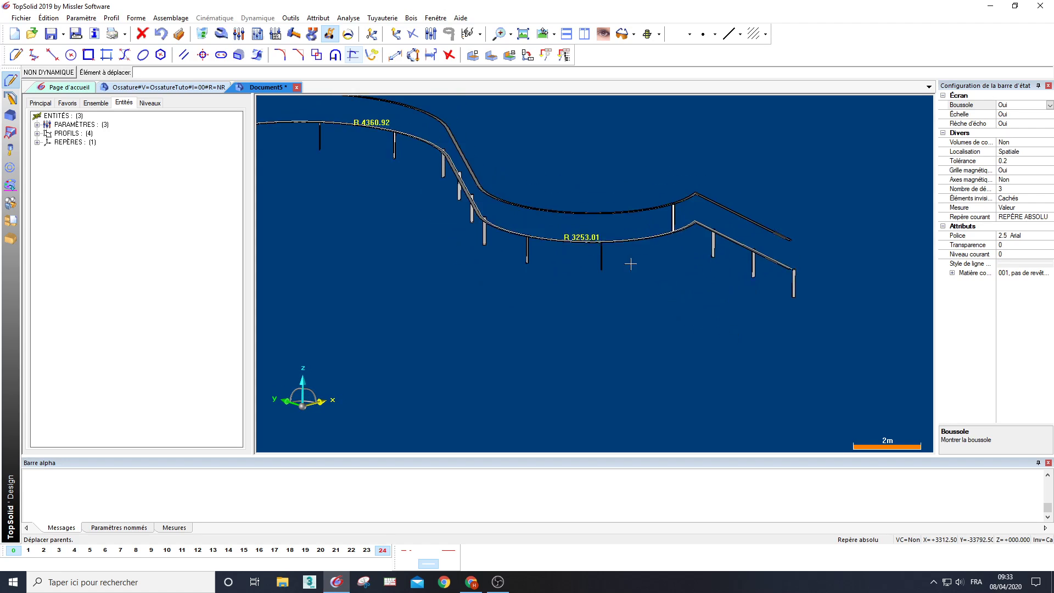
# Reshape the S-shaped contour further by moving the second arc's junction with the last straight segment and that segment's free end point
pyautogui.click(471, 207)
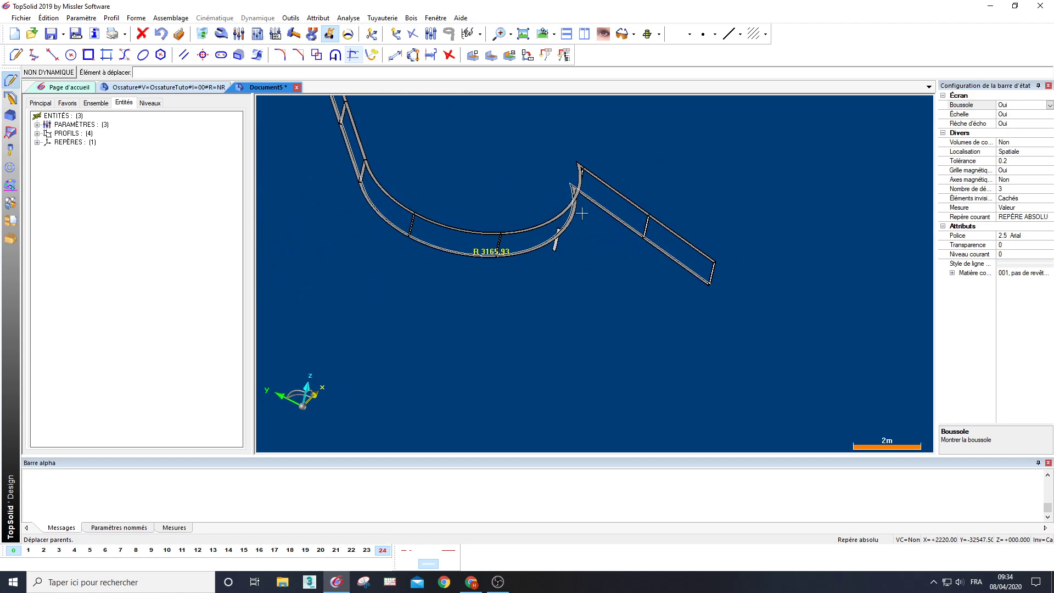
pyautogui.click(572, 185)
pyautogui.click(549, 142)
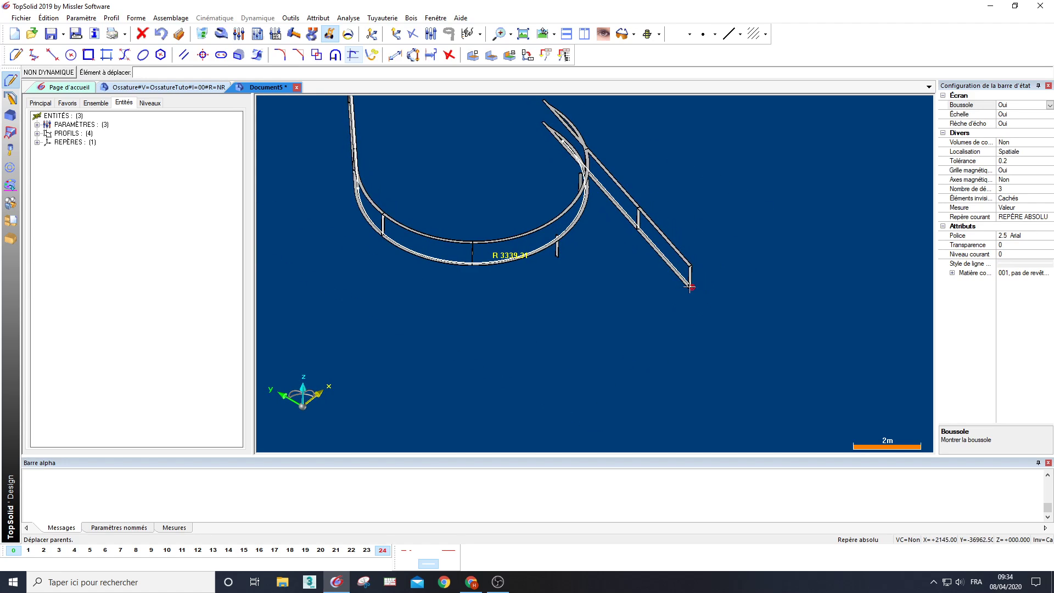
pyautogui.click(690, 286)
pyautogui.click(762, 155)
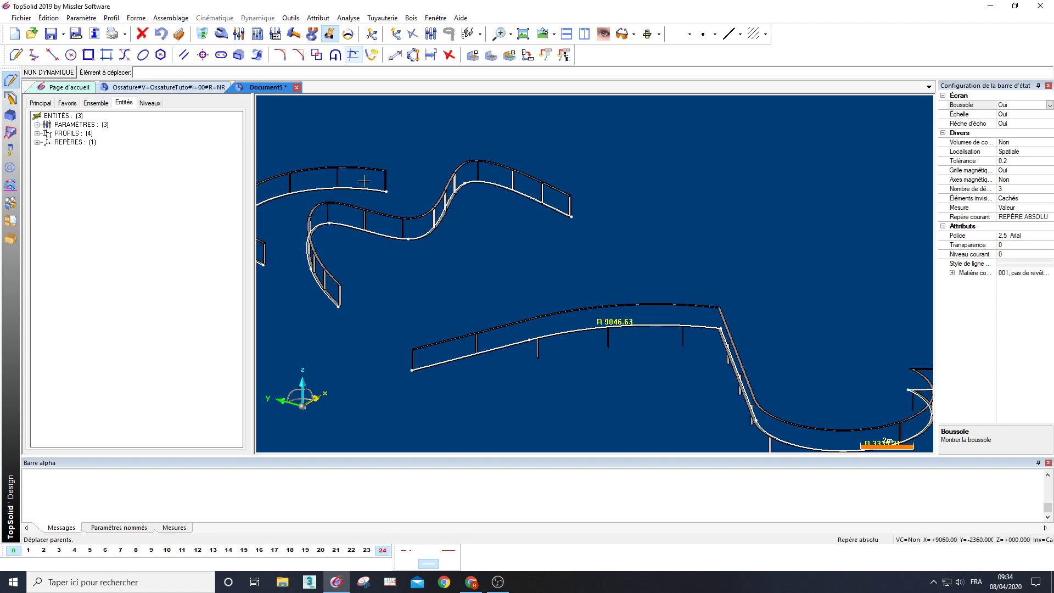
# Switch to the OssatureTuto component document and display its main ENSEMBLE contents in the tree with the 7 x Sep group collapsed
pyautogui.moveTo(467, 265); pyautogui.dragTo(603, 243, button='middle')
pyautogui.click(159, 91)
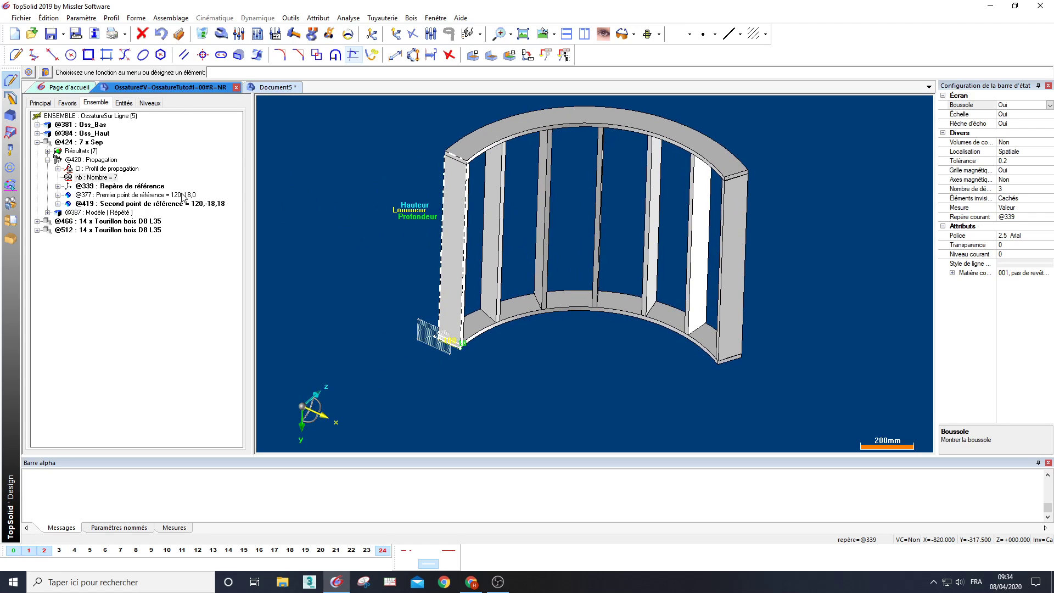
pyautogui.click(37, 142)
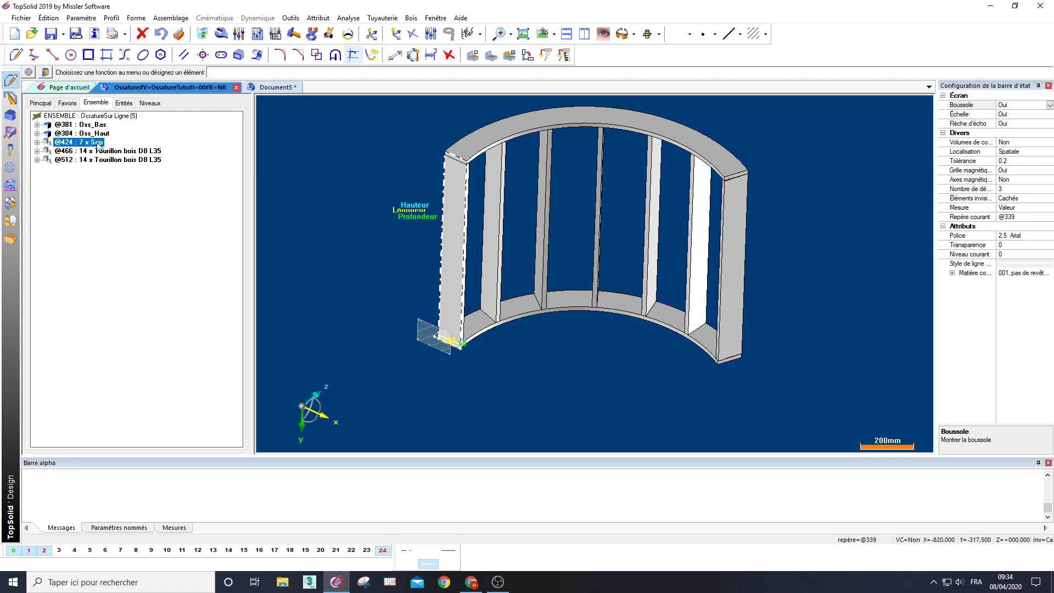
pyautogui.click(36, 142)
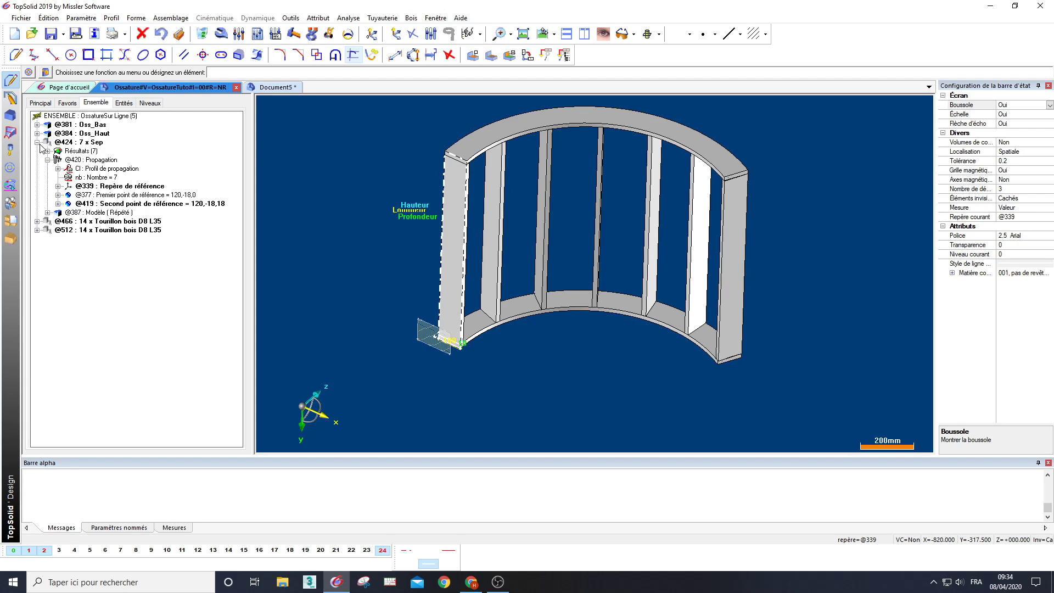
pyautogui.click(37, 142)
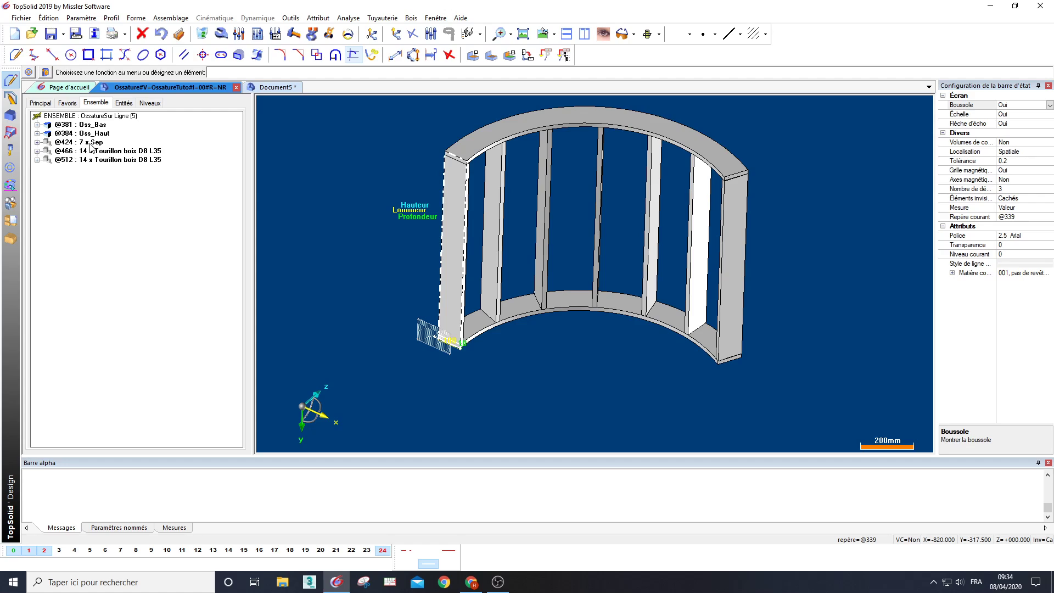
pyautogui.rightClick(100, 281)
pyautogui.moveTo(169, 302)
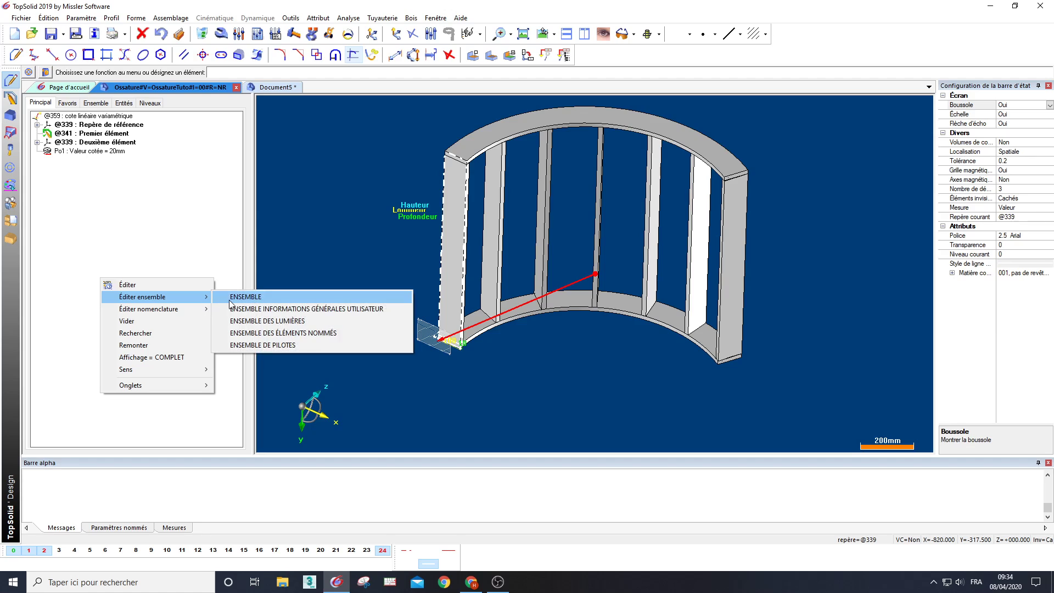
pyautogui.click(230, 301)
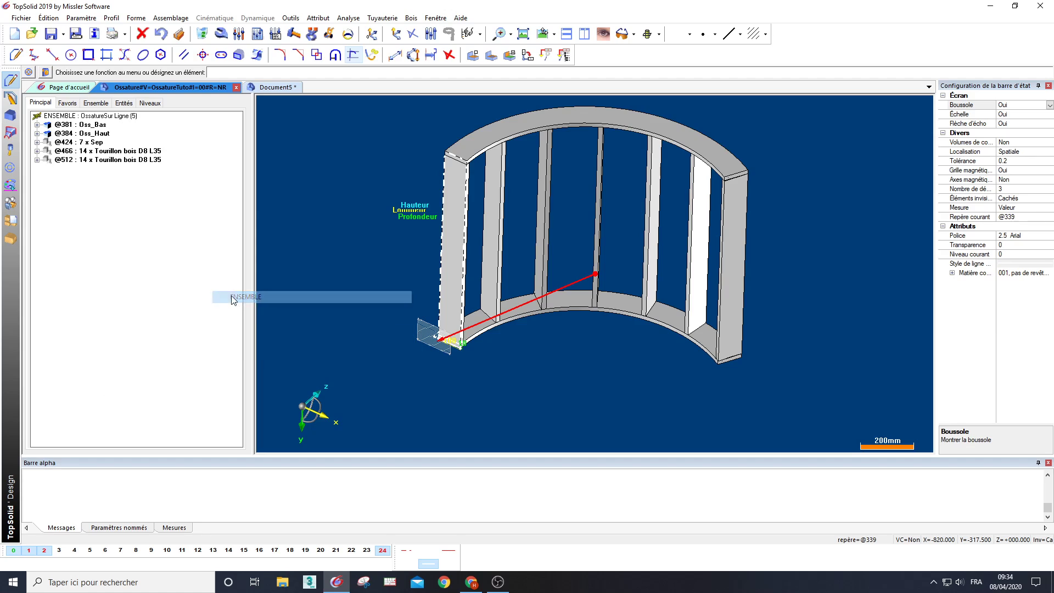
# Enable conditional deactivation of the 7 x Sep uprights, entering Supp=0 as the condition
pyautogui.click(91, 143)
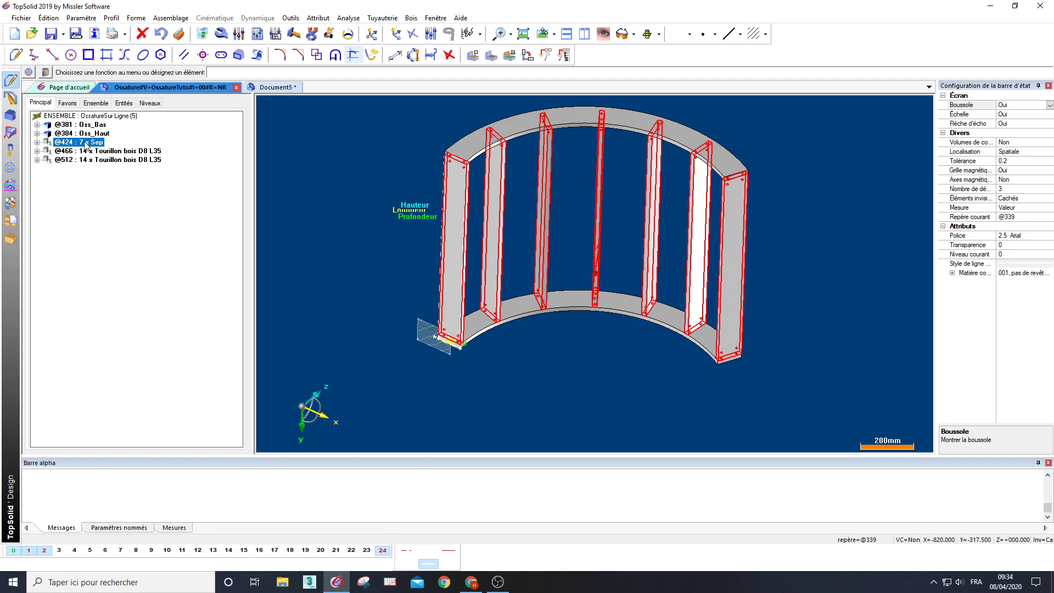
pyautogui.rightClick(86, 145)
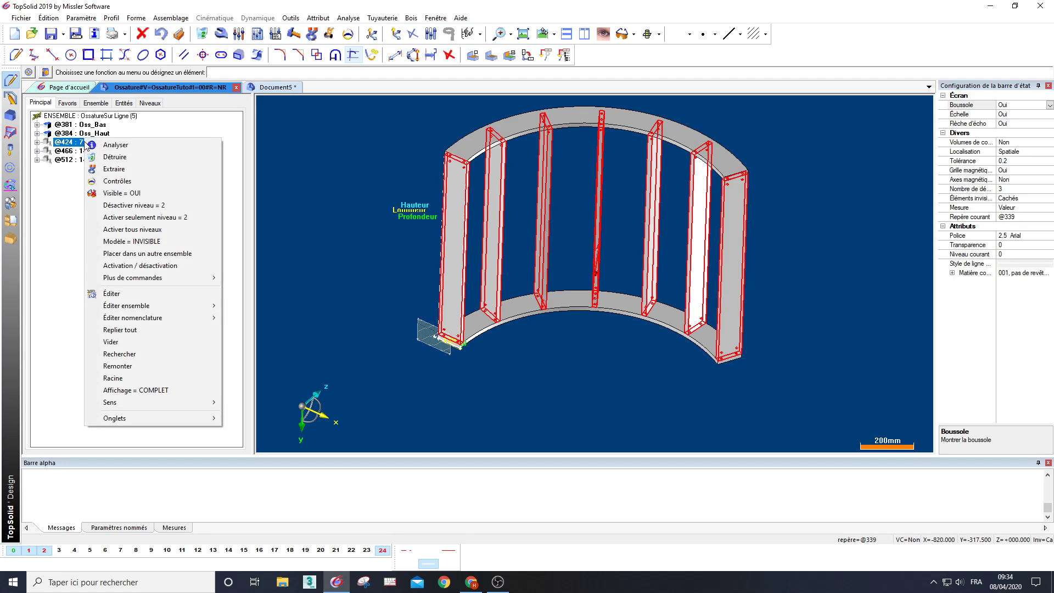
pyautogui.click(152, 267)
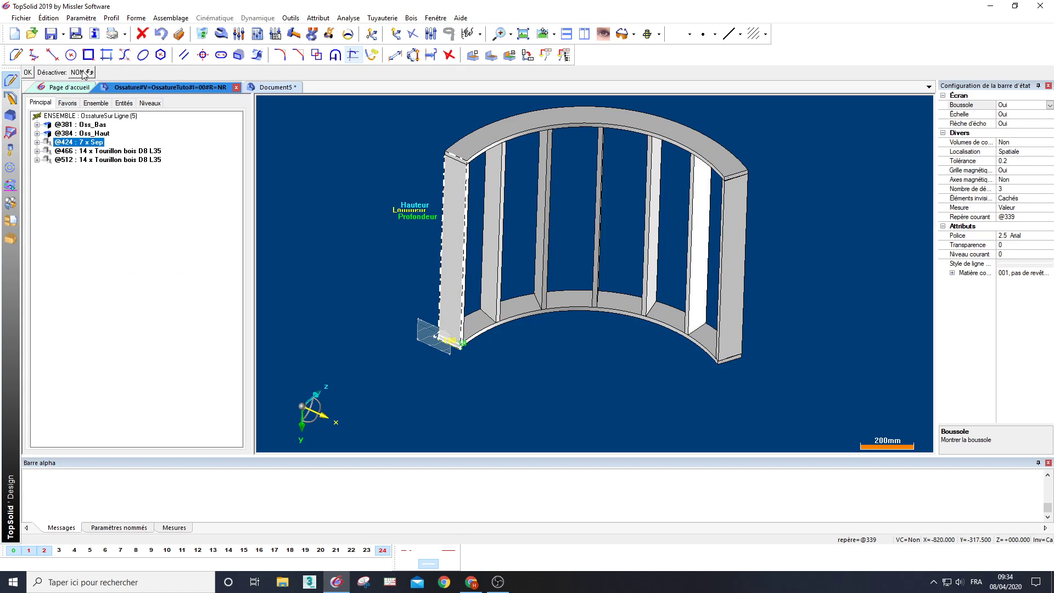
pyautogui.moveTo(166, 71); pyautogui.dragTo(93, 69)
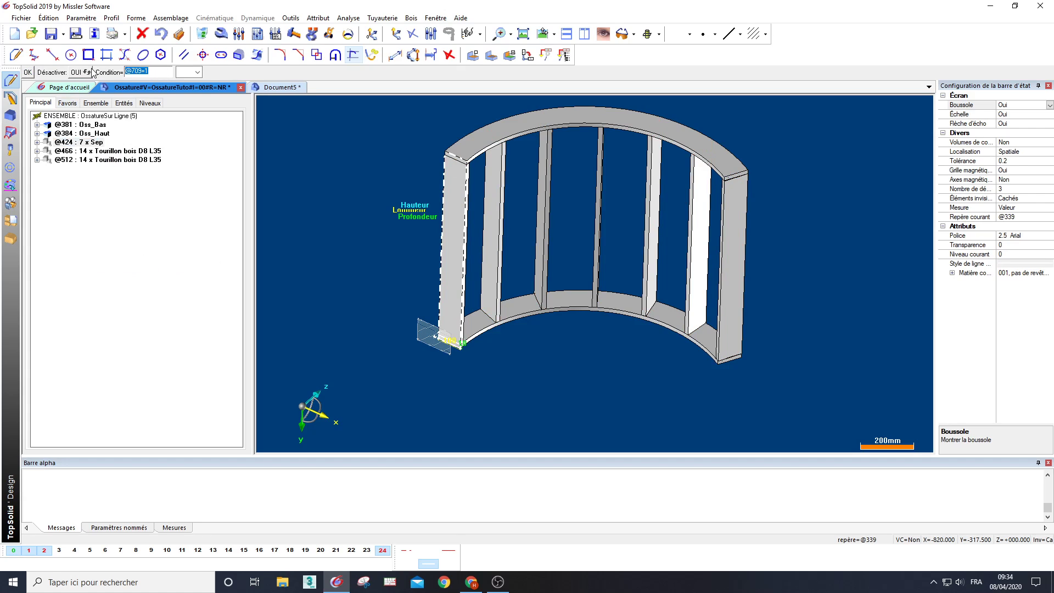
pyautogui.write('Supp=0')
pyautogui.moveTo(151, 71); pyautogui.dragTo(92, 69)
pyautogui.click(31, 73)
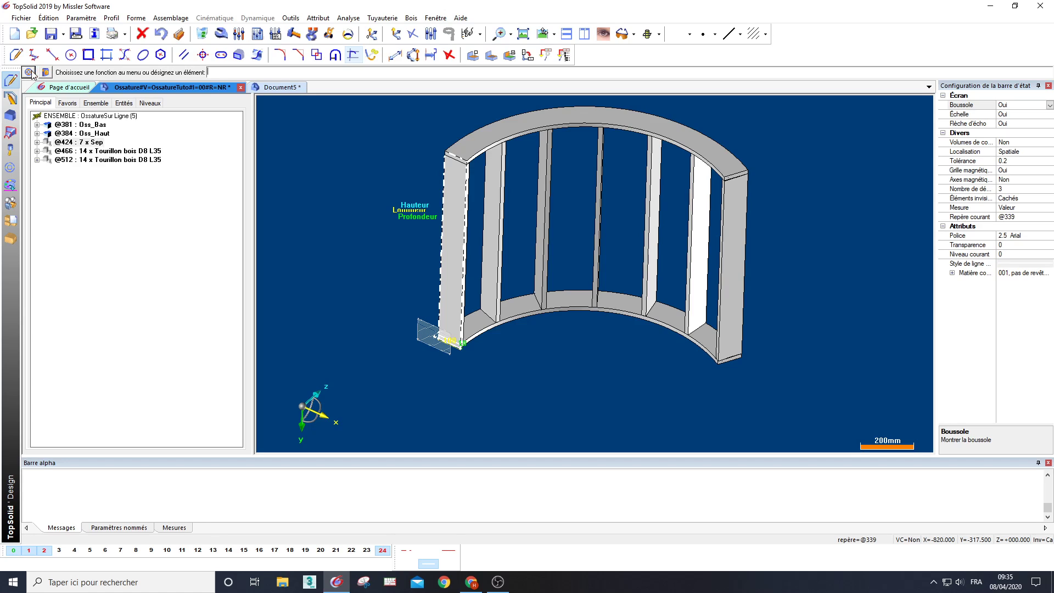
# Enable deactivation of both 14 x Tourillon bois D8 L35 dowel groups with the Supp parameter as the condition
pyautogui.click(123, 153)
pyautogui.keyDown('ctrl'); pyautogui.click(125, 160); pyautogui.keyUp('ctrl')
pyautogui.rightClick(125, 159)
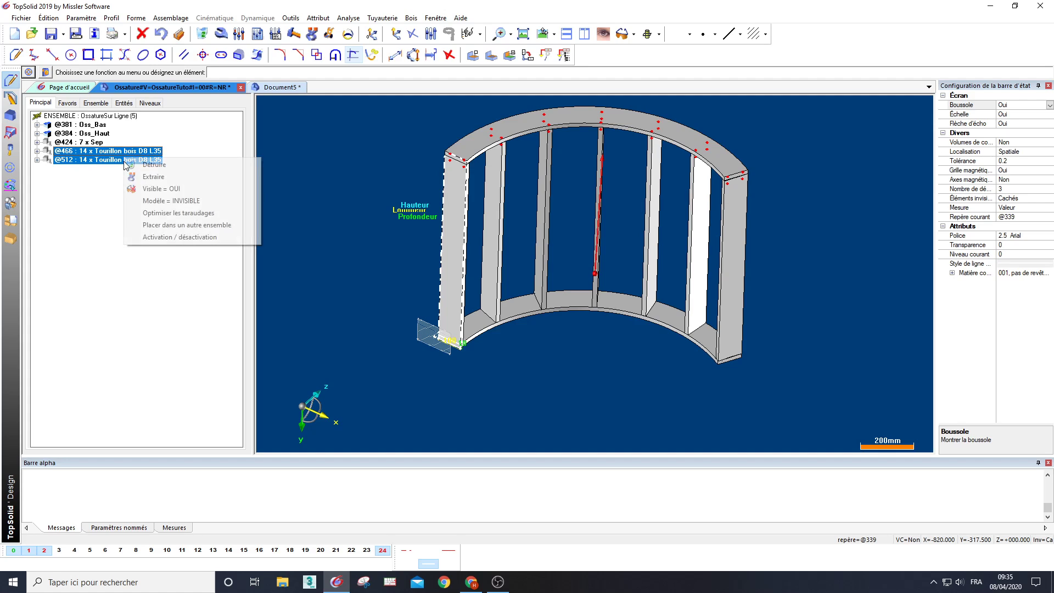
pyautogui.click(185, 244)
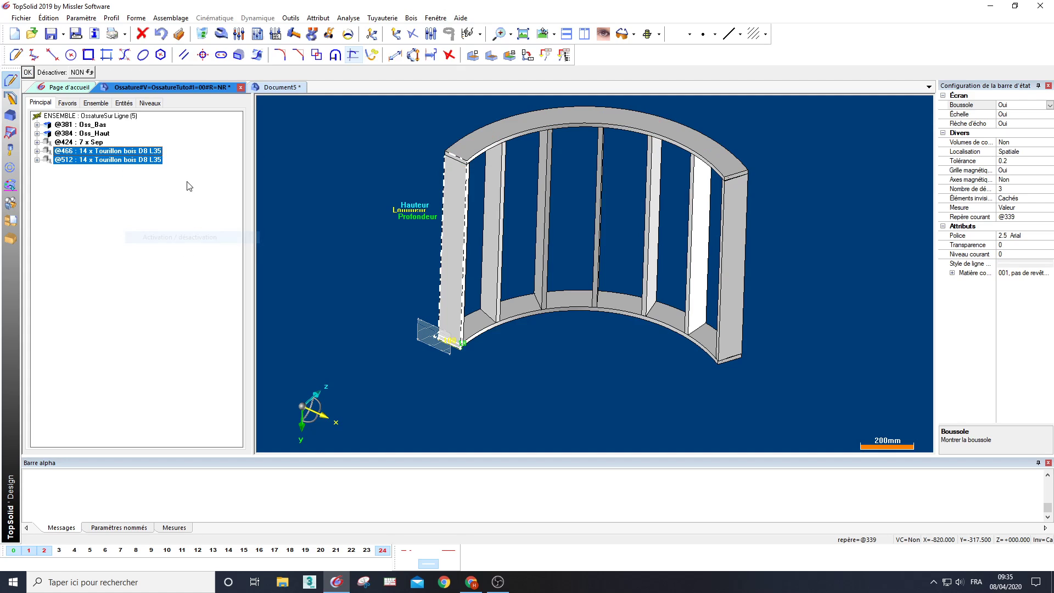
pyautogui.click(199, 73)
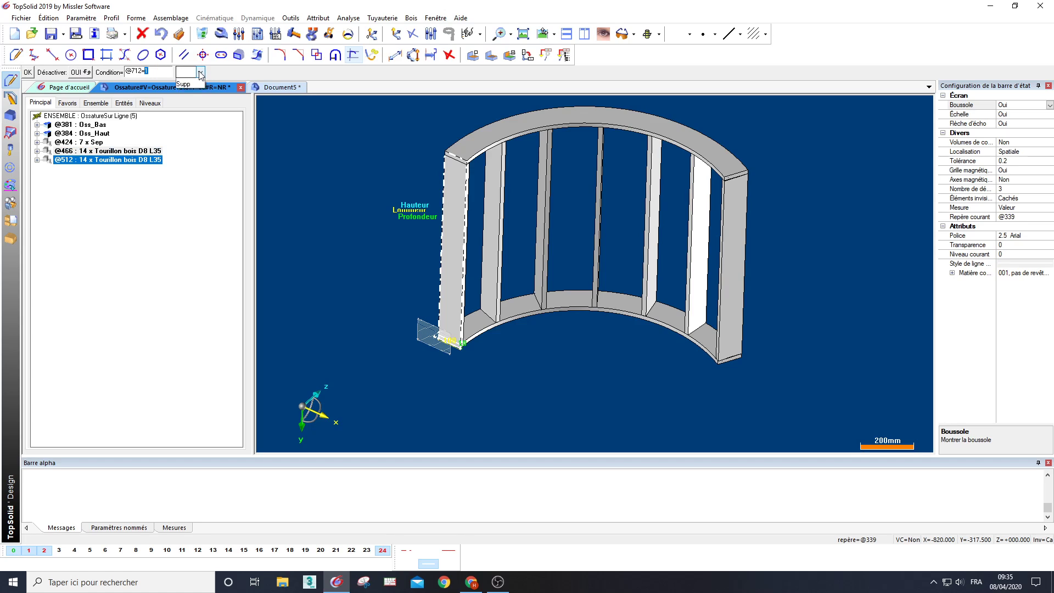
pyautogui.click(190, 92)
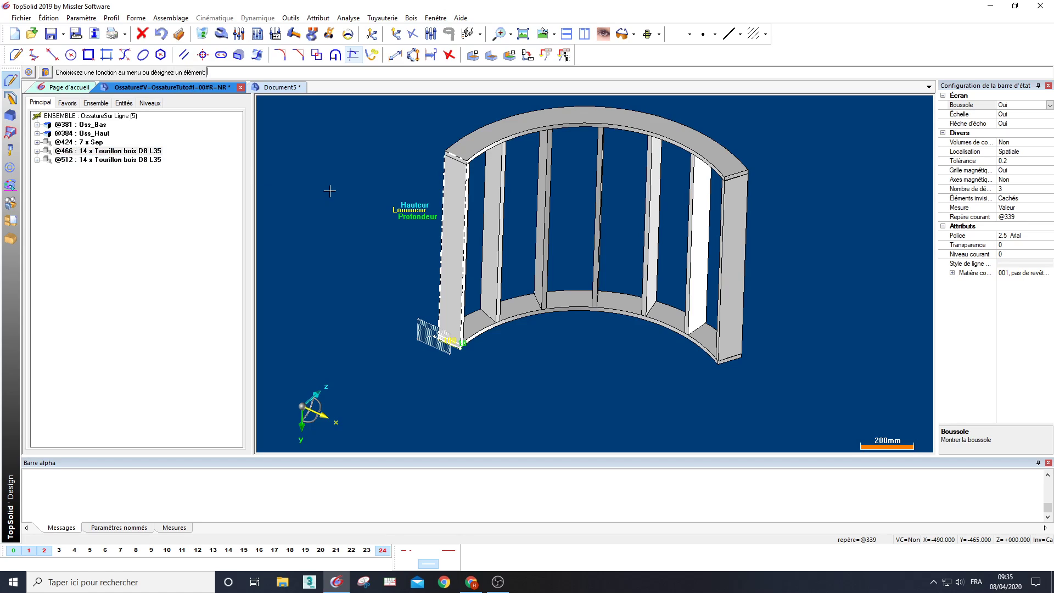
# Define the Supp parameter as an optional boolean driver (Booléen facultatif) in the document's parameter list
pyautogui.click(278, 36)
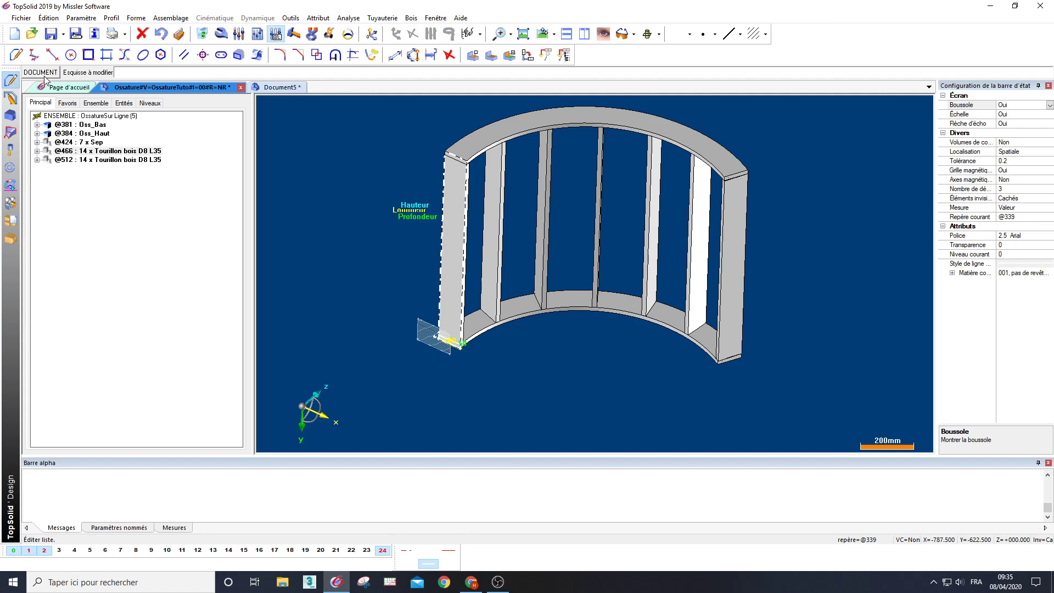
pyautogui.click(799, 296)
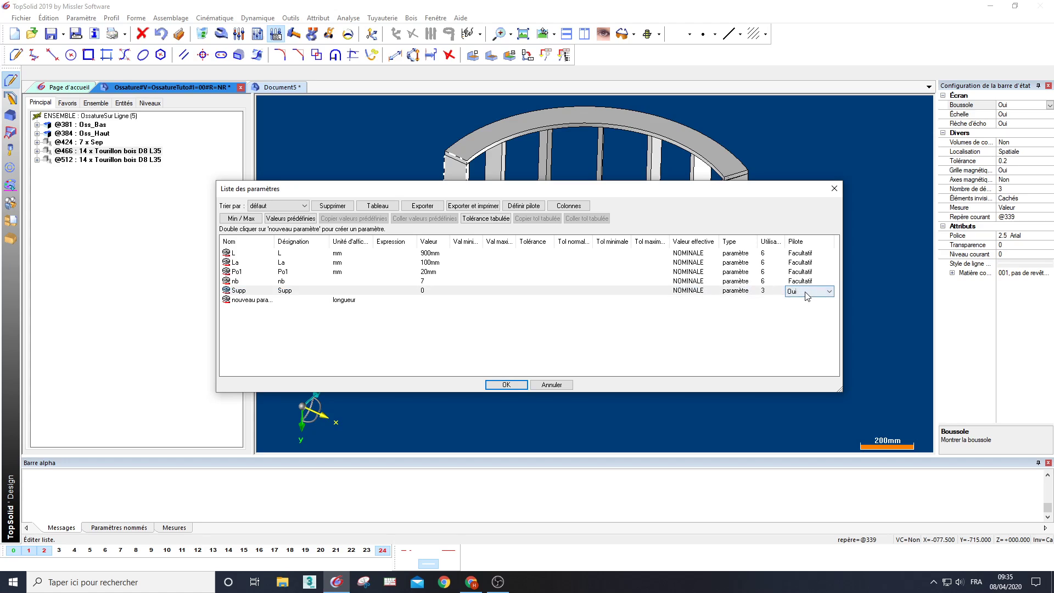
pyautogui.click(802, 292)
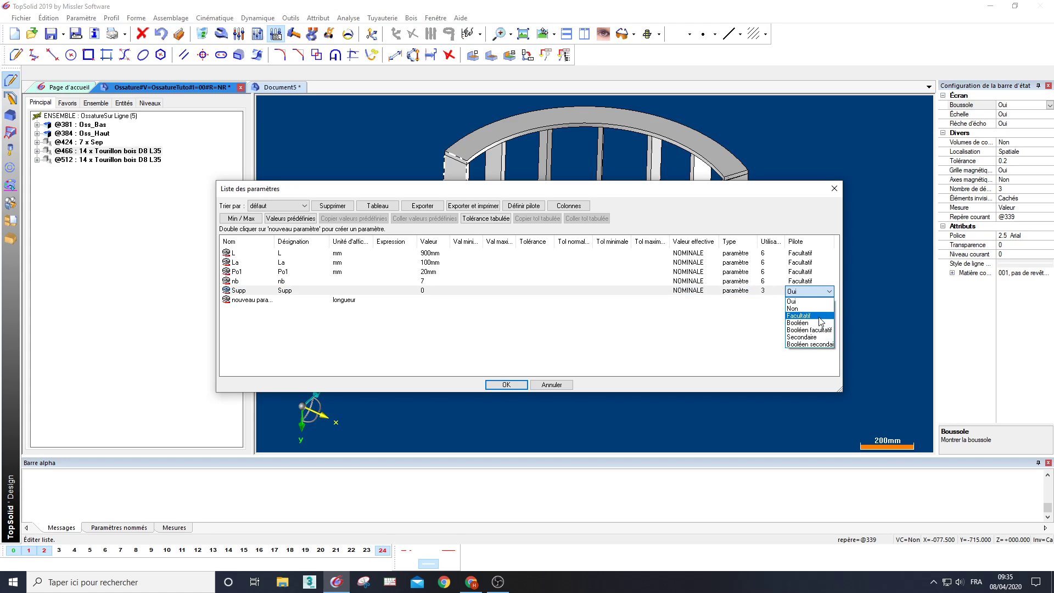
pyautogui.click(818, 330)
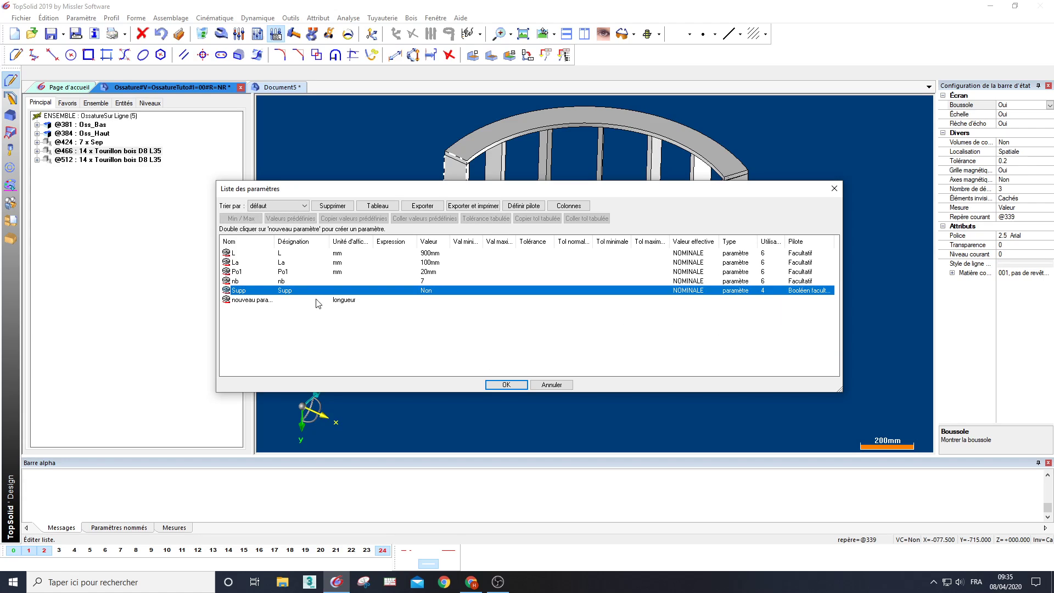
# Set the Supp parameter's designation to SuppSep, validate the parameter list and save the component
pyautogui.click(296, 294)
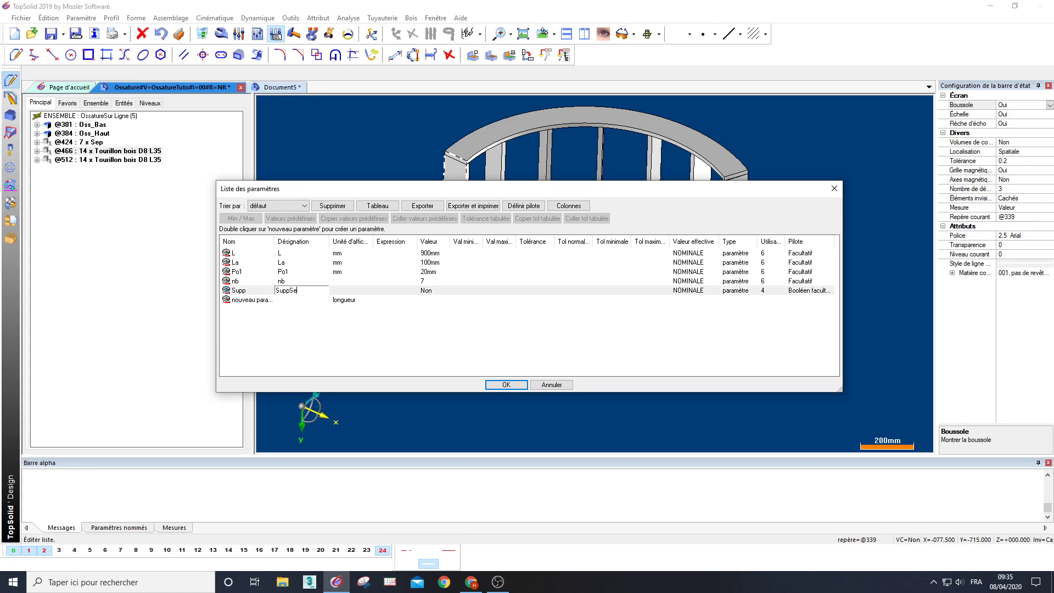
pyautogui.press('Return')
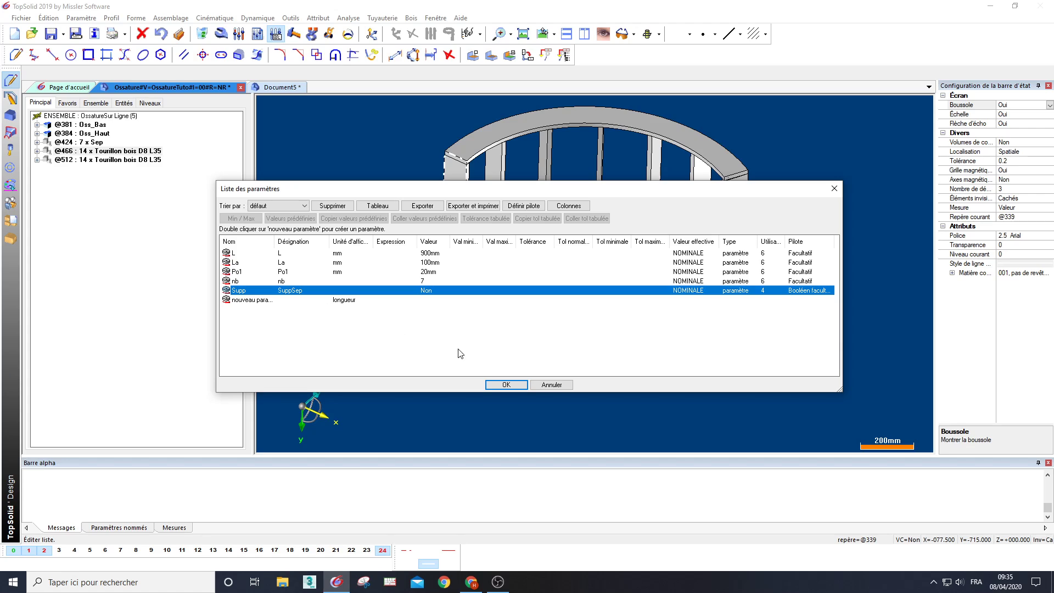
pyautogui.click(505, 385)
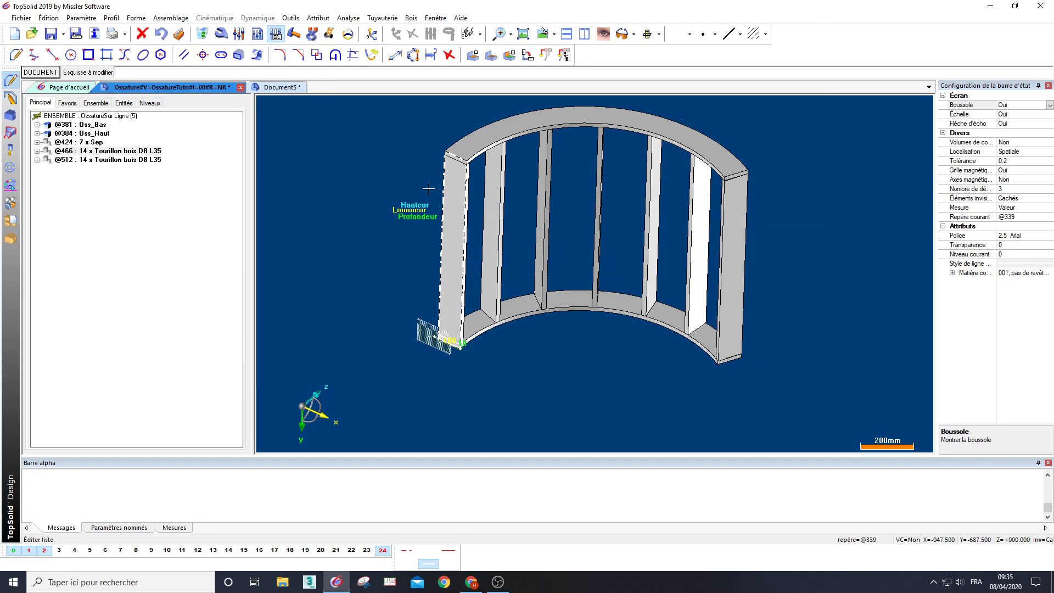
pyautogui.click(50, 33)
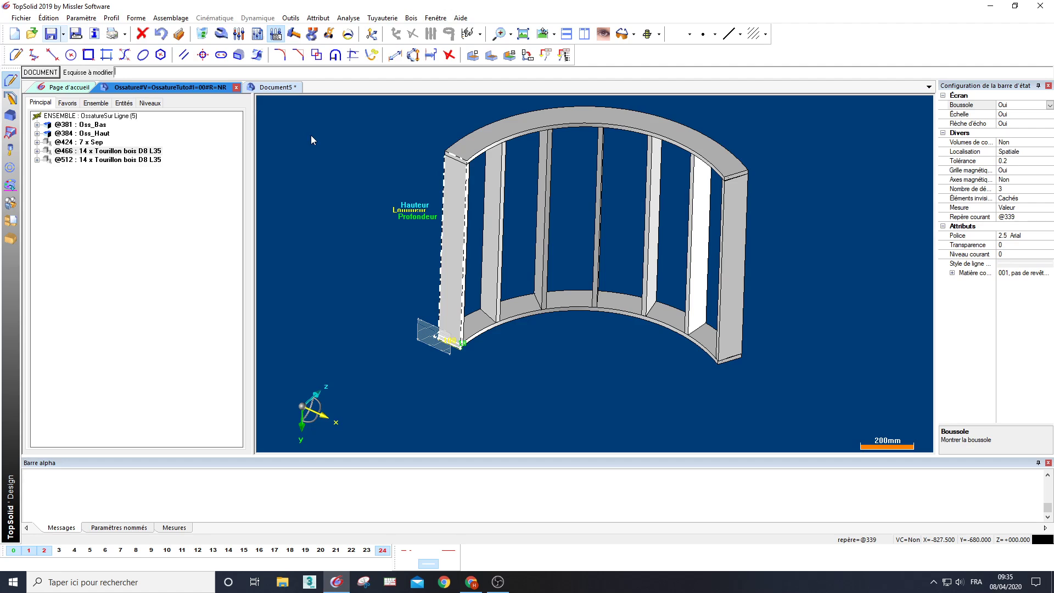
pyautogui.press('Escape')
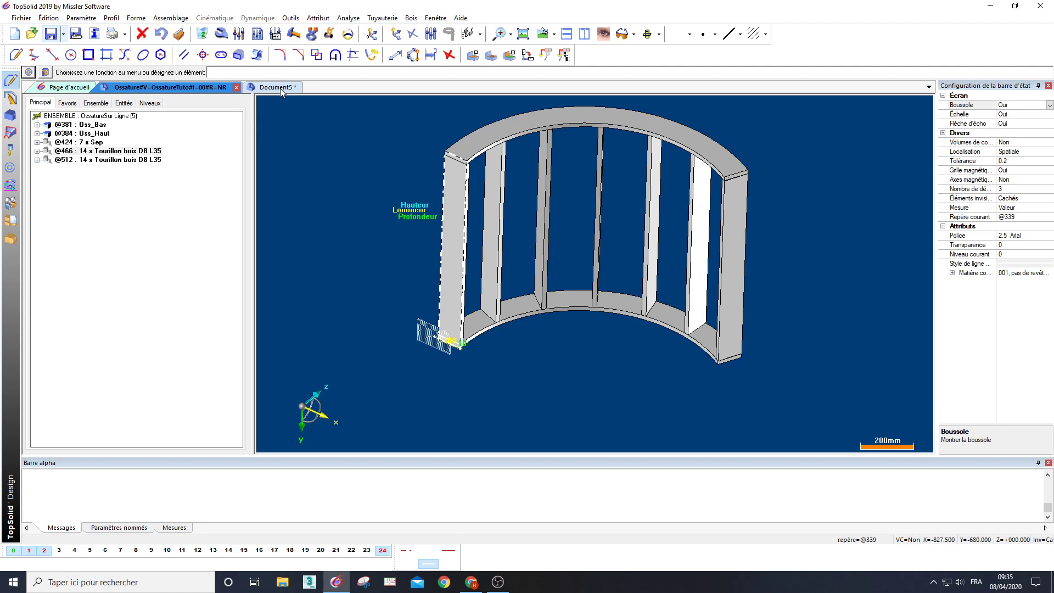
# Return to Document5 and add the new driver parameters to the frame that follows the S-shaped contour
pyautogui.click(280, 88)
pyautogui.moveTo(532, 269); pyautogui.dragTo(409, 245, button='middle')
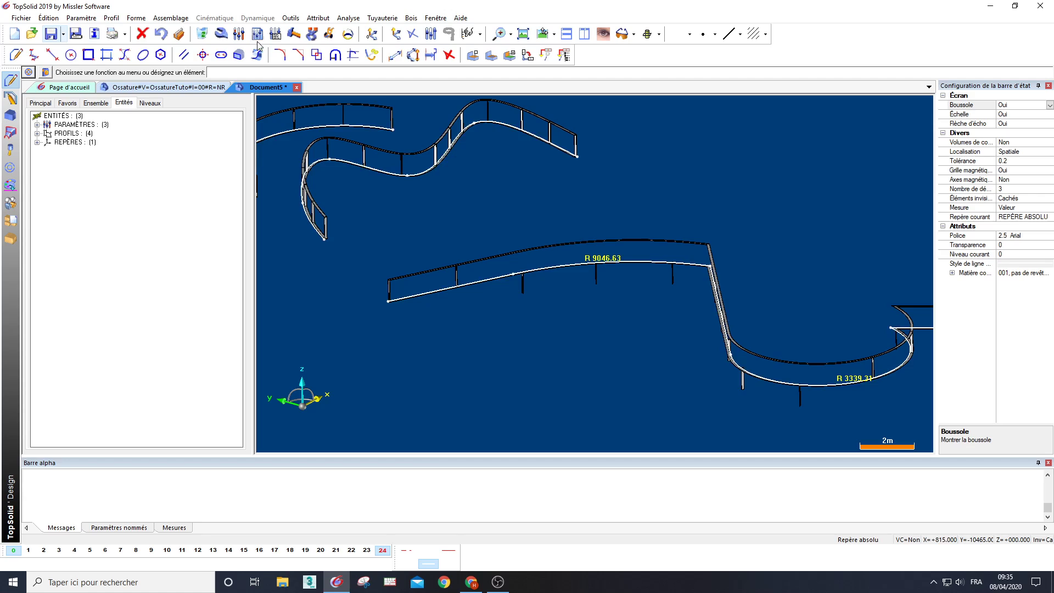
pyautogui.click(222, 34)
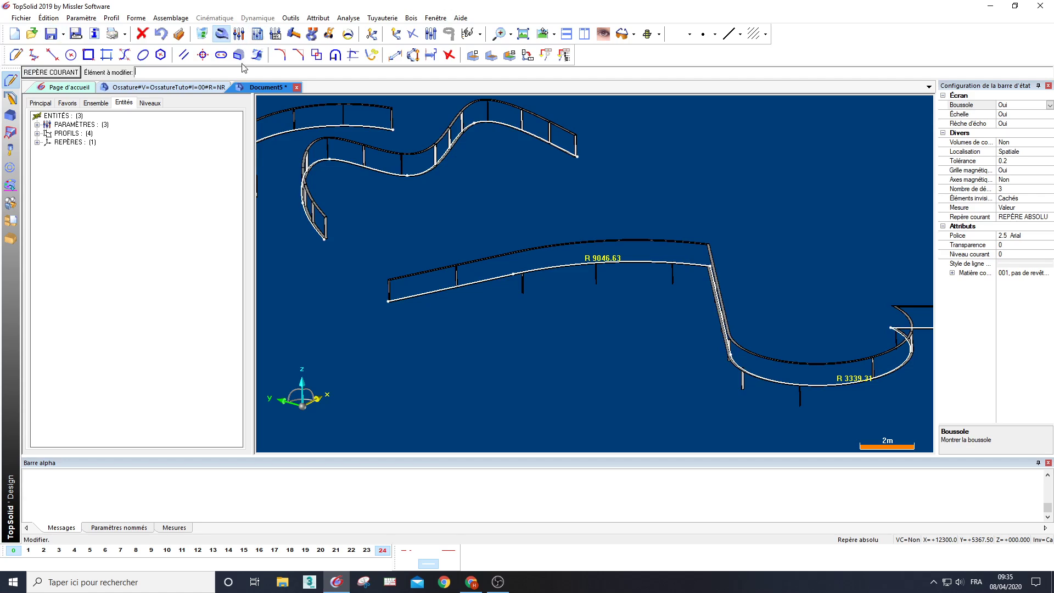
pyautogui.click(522, 289)
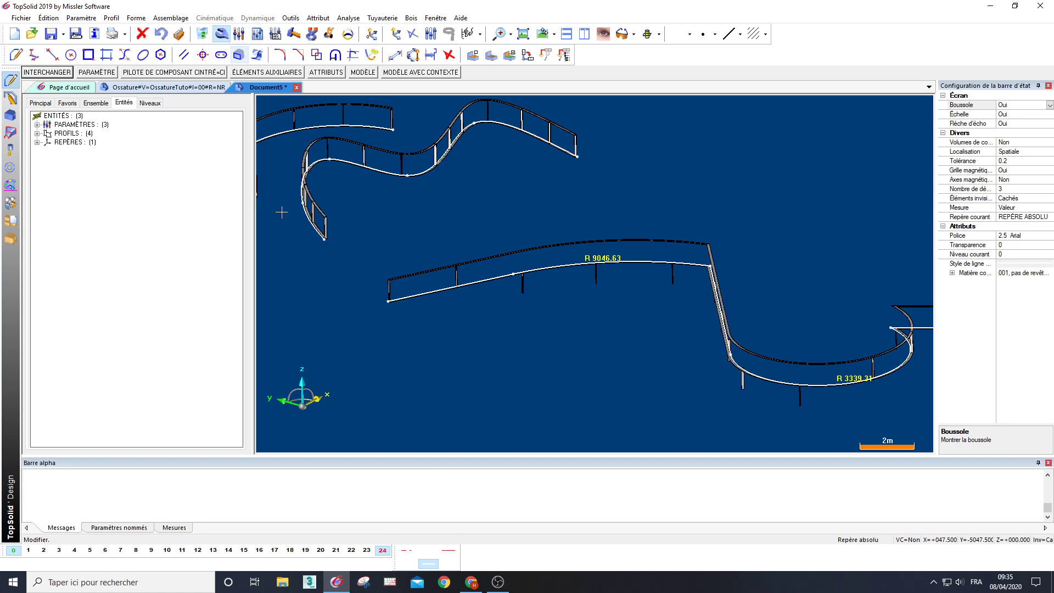
pyautogui.click(92, 73)
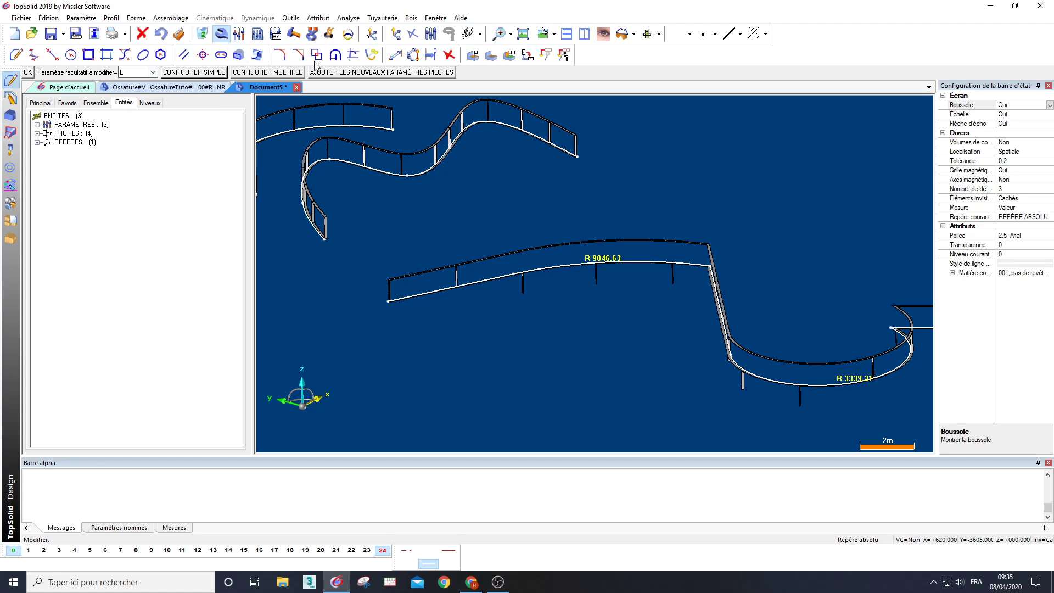
pyautogui.click(376, 75)
pyautogui.middleClick(460, 219)
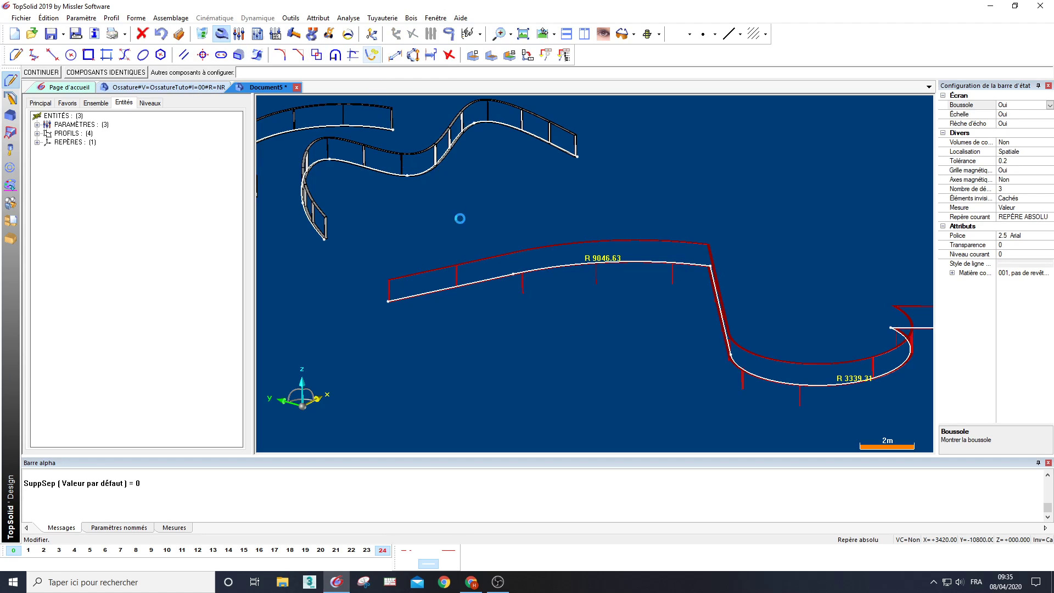
# Switch the SUPPSEP driver of the frame following the S-shaped contour to Oui
pyautogui.scroll(3, 501, 301)
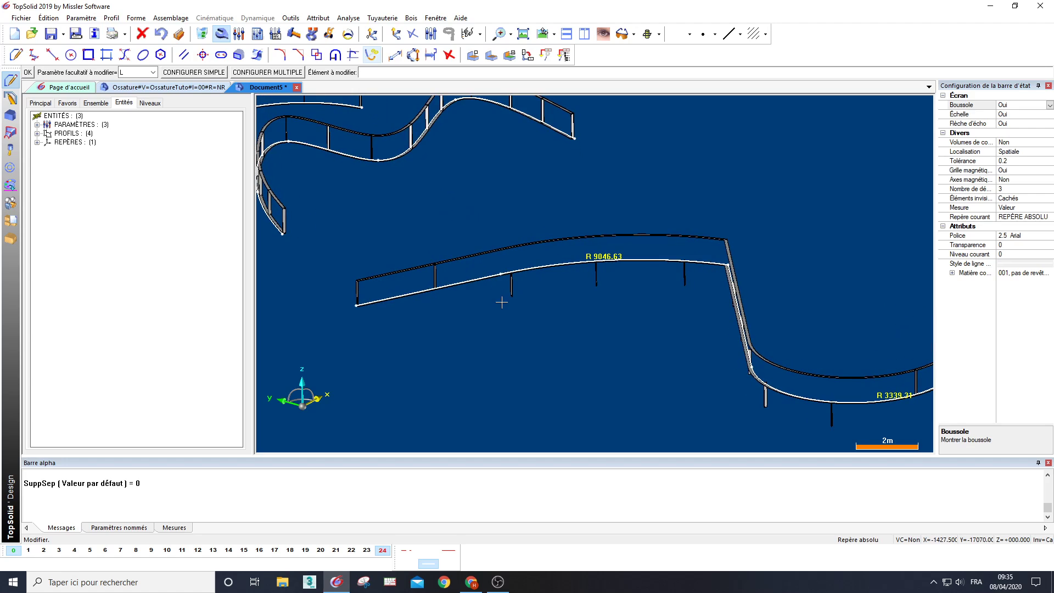
pyautogui.click(239, 35)
pyautogui.click(509, 284)
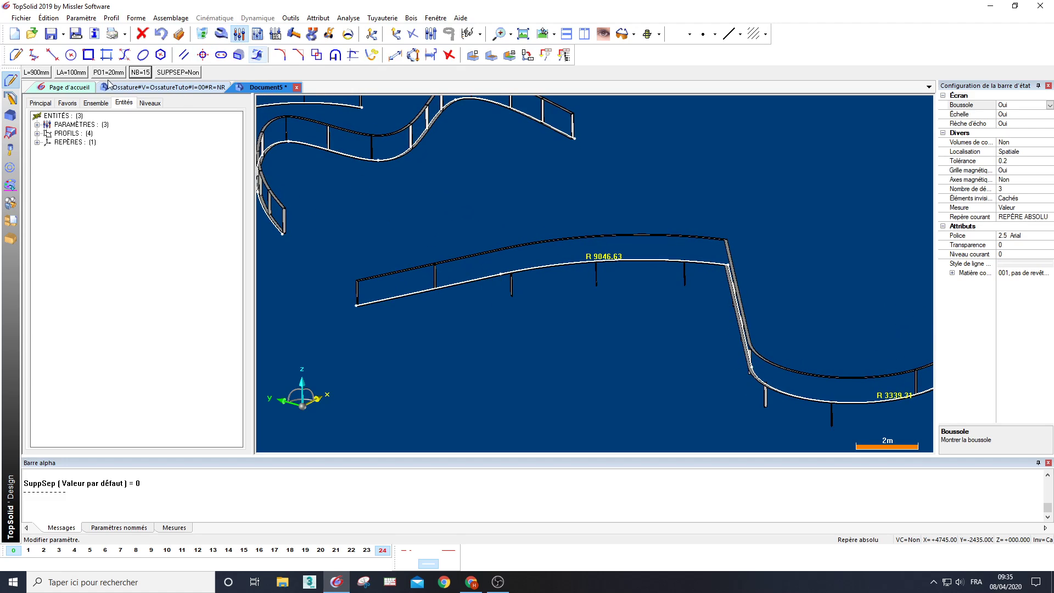
pyautogui.click(176, 72)
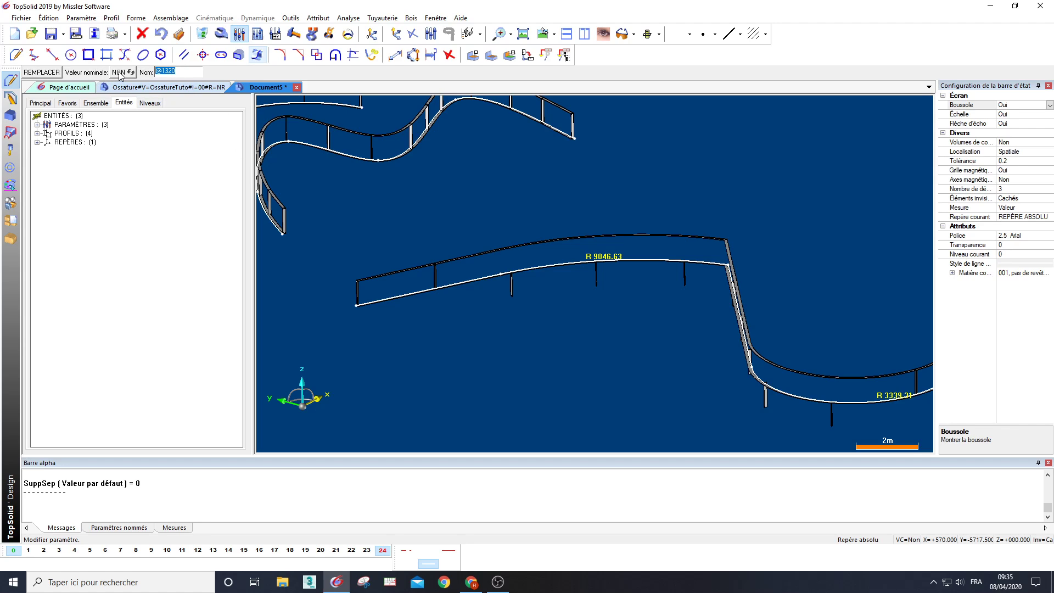
pyautogui.click(119, 75)
# Extrude the end edge of the frame's lower rail in UNE LIMITATION mode, using the upper rail's face as the limit
pyautogui.moveTo(473, 300); pyautogui.dragTo(477, 275, button='middle')
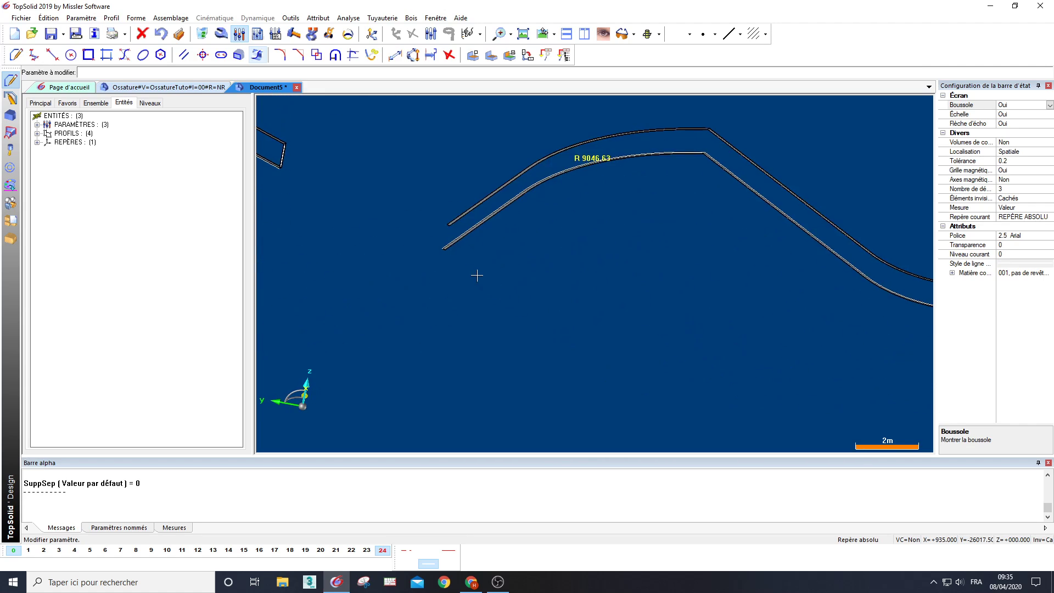
pyautogui.scroll(10, 477, 275)
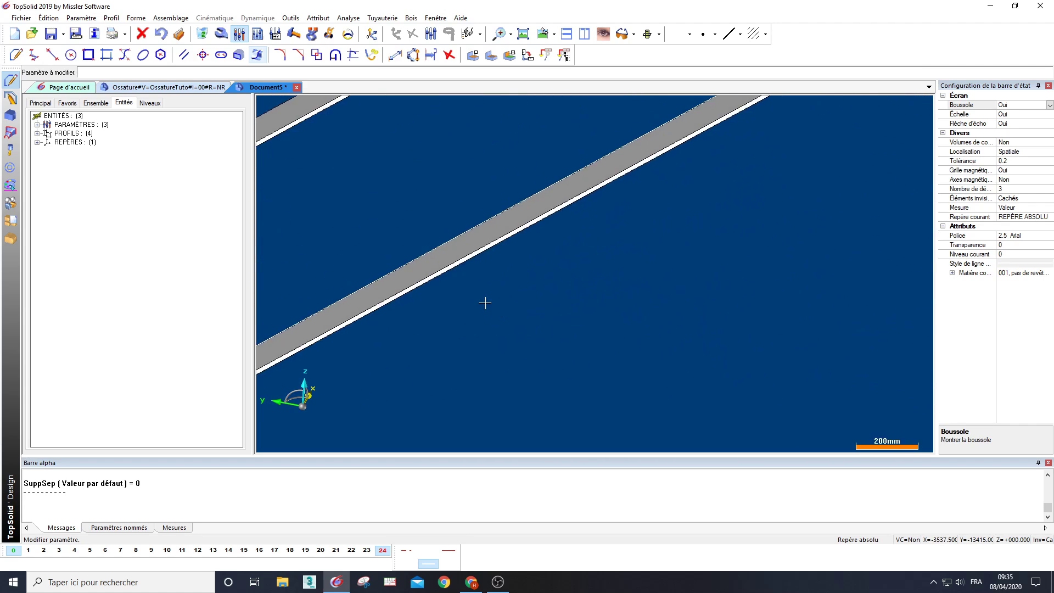
pyautogui.scroll(-3, 485, 303)
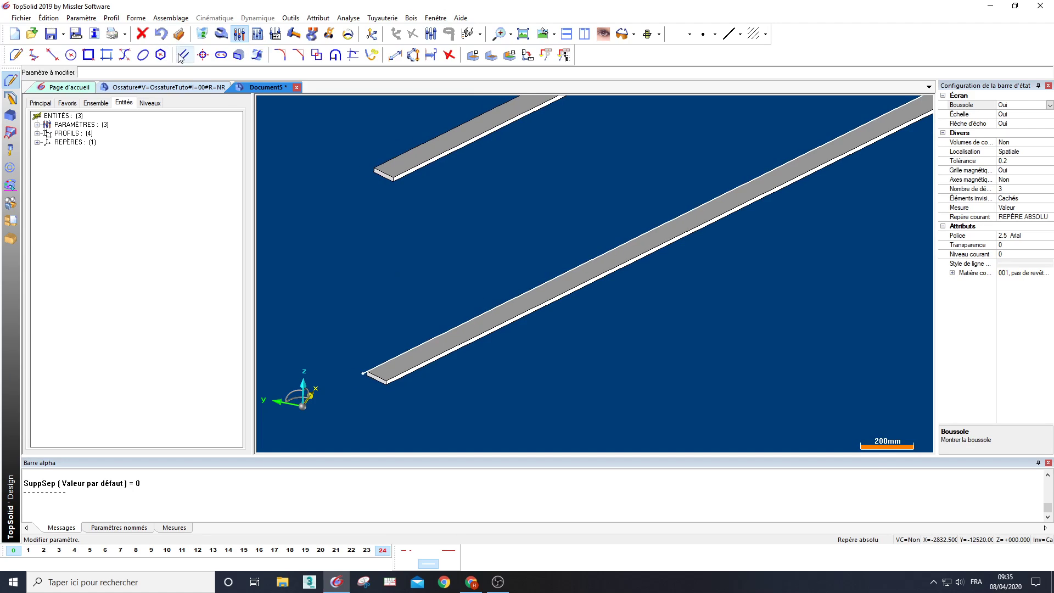
pyautogui.click(236, 61)
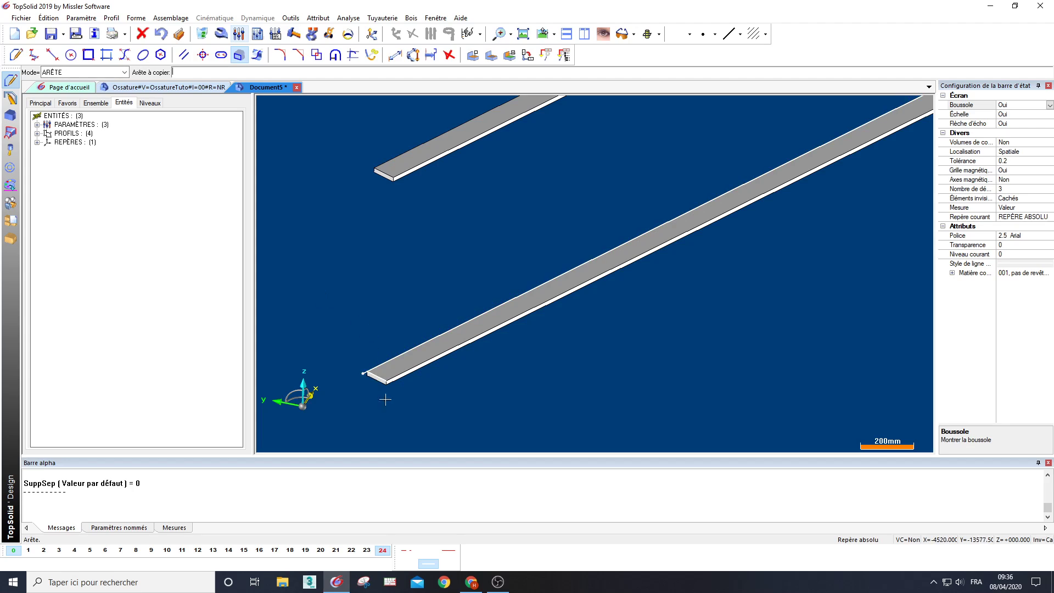
pyautogui.click(377, 378)
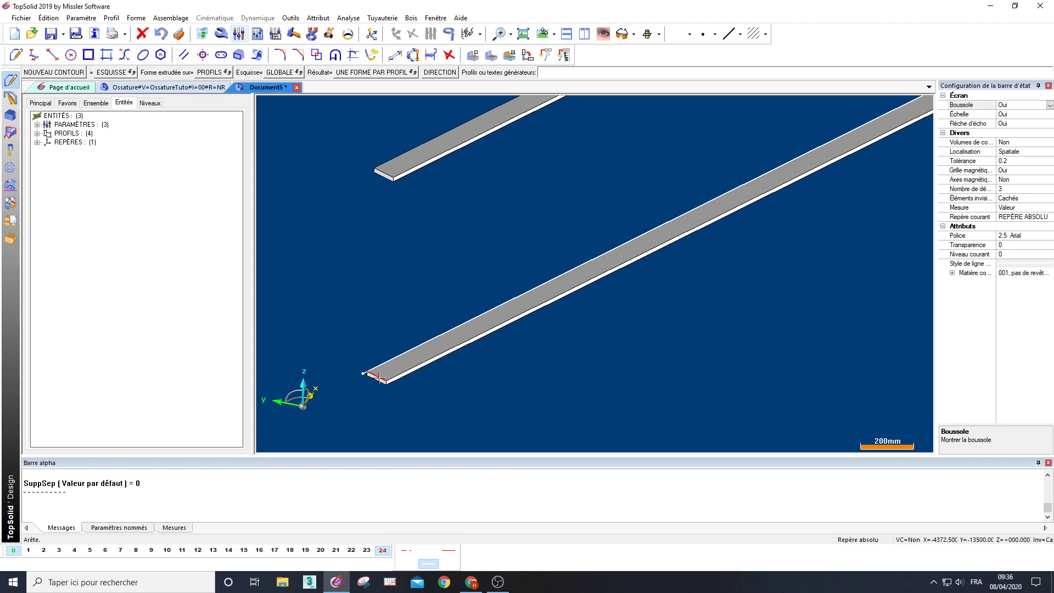
pyautogui.rightClick(427, 233)
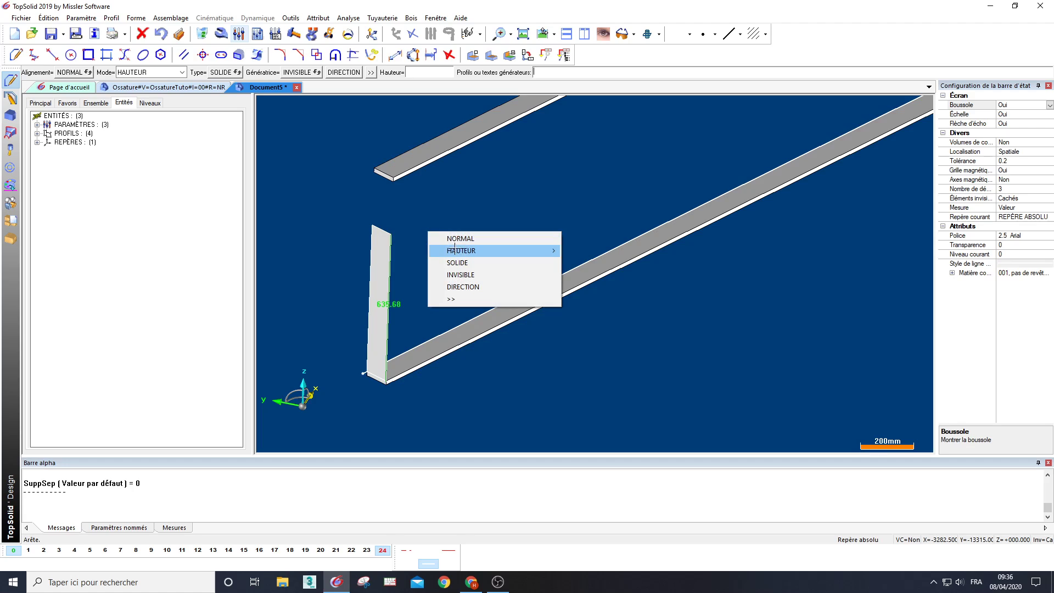
pyautogui.moveTo(473, 253)
pyautogui.click(601, 262)
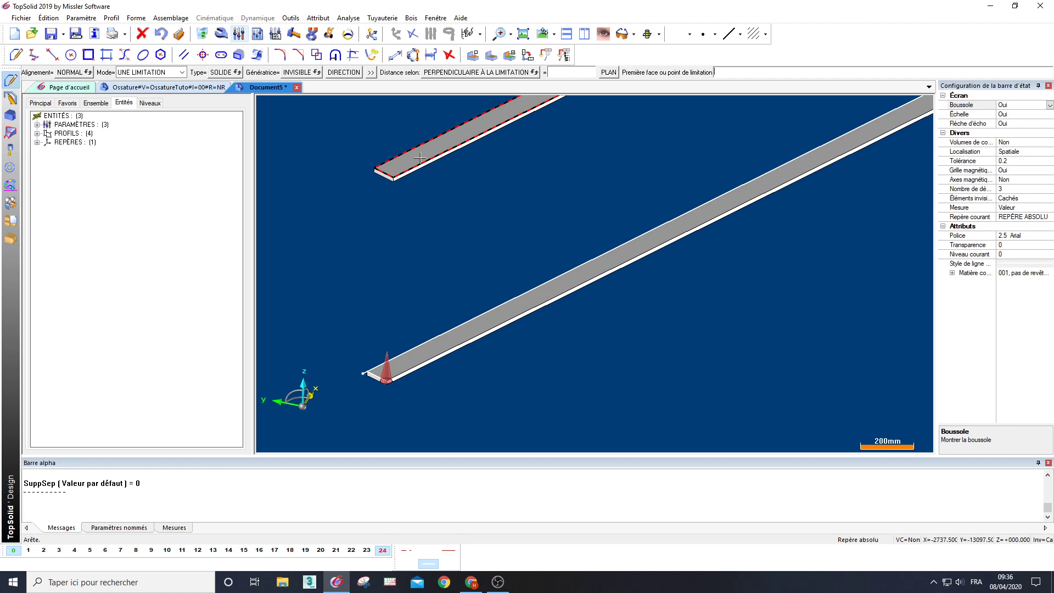
pyautogui.click(418, 157)
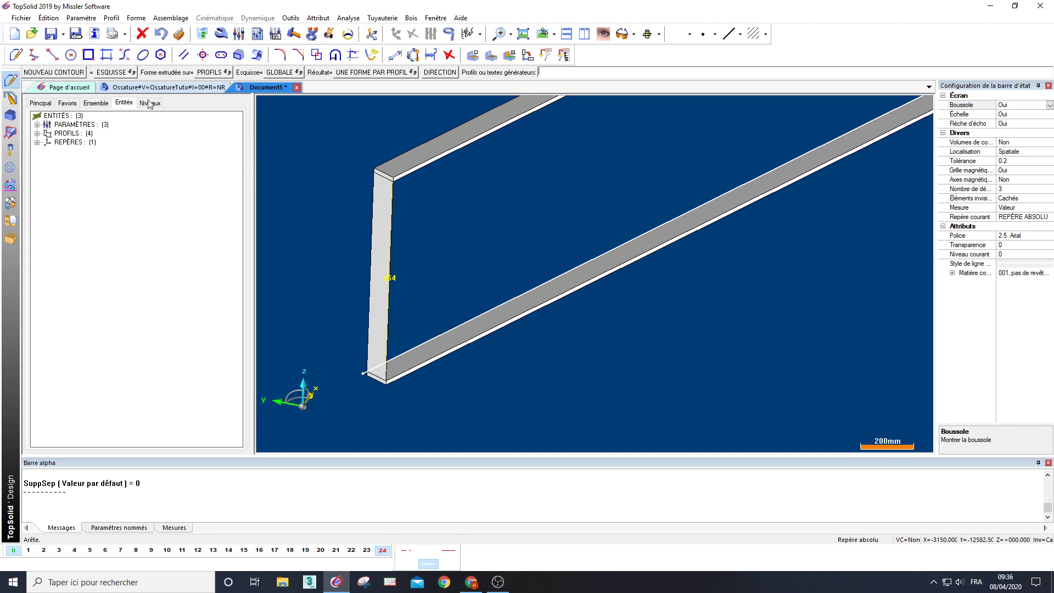
# Thicken the extruded end surface in EXACT mode by 18 mm, with a second thickness of 0 mm
pyautogui.click(11, 115)
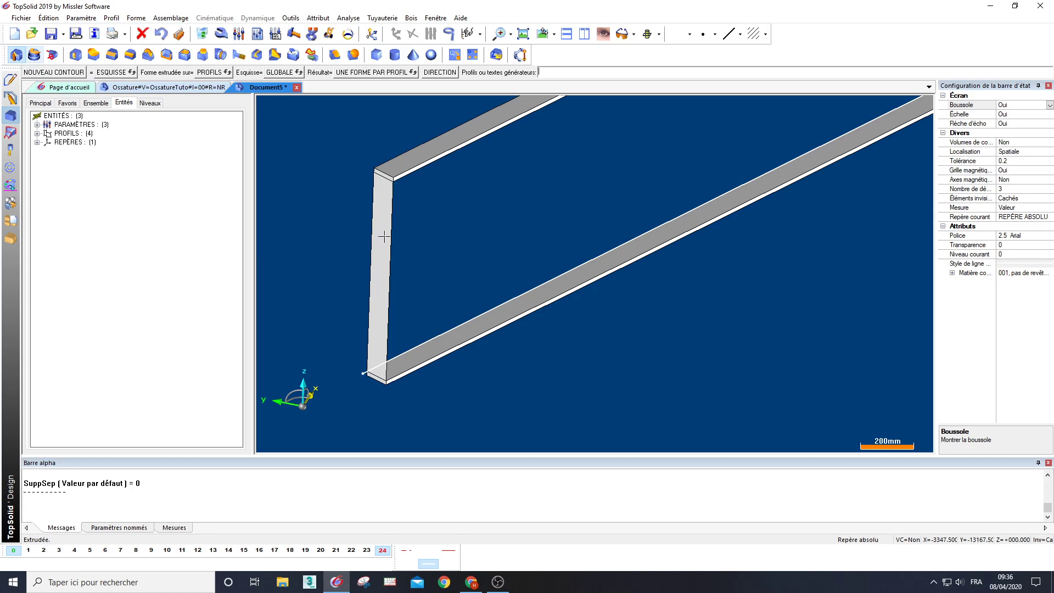
pyautogui.click(10, 221)
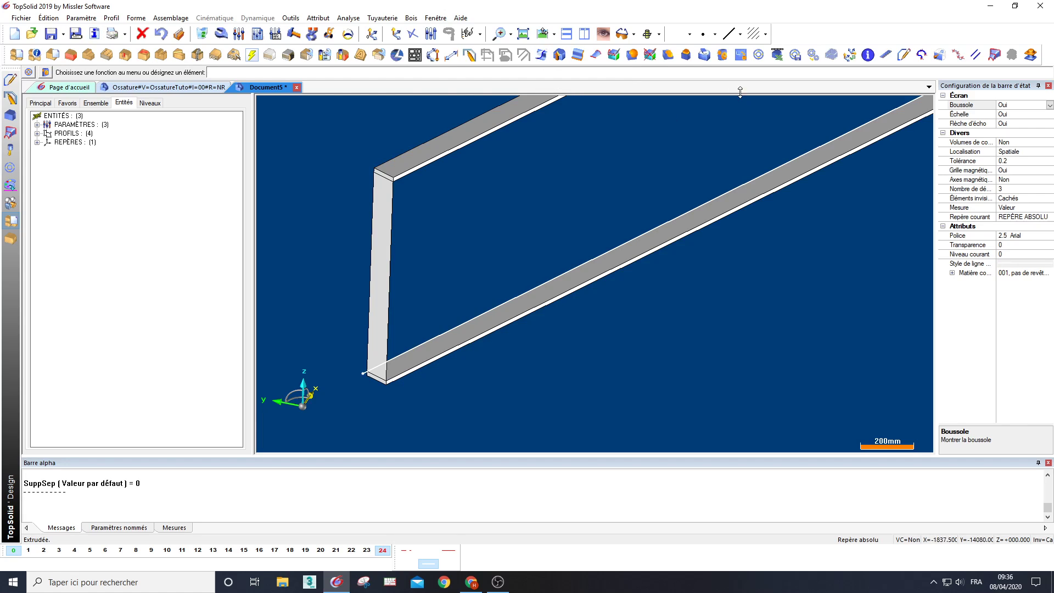
pyautogui.click(136, 18)
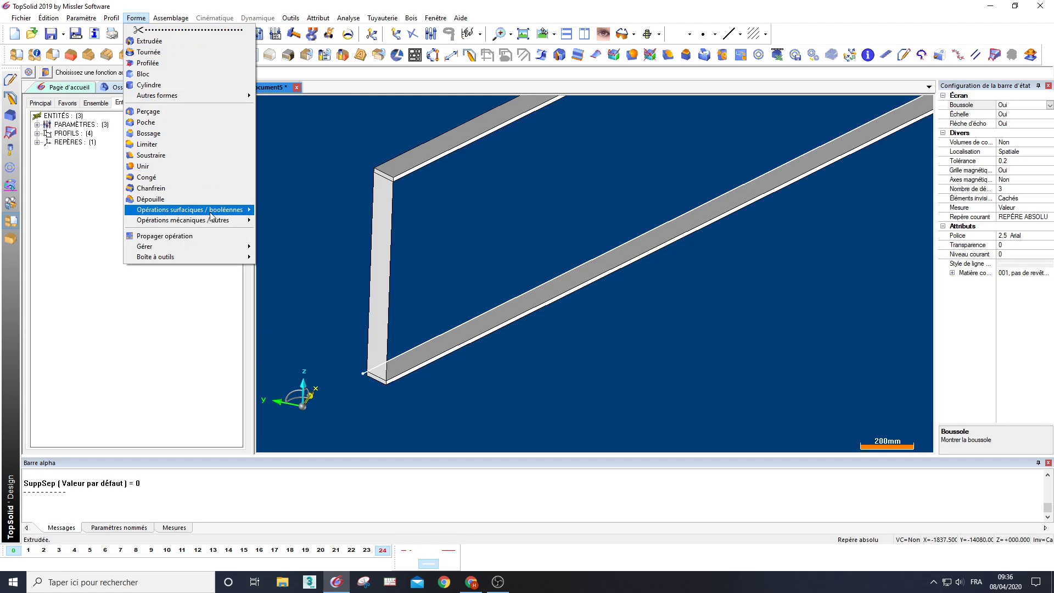
pyautogui.moveTo(216, 213)
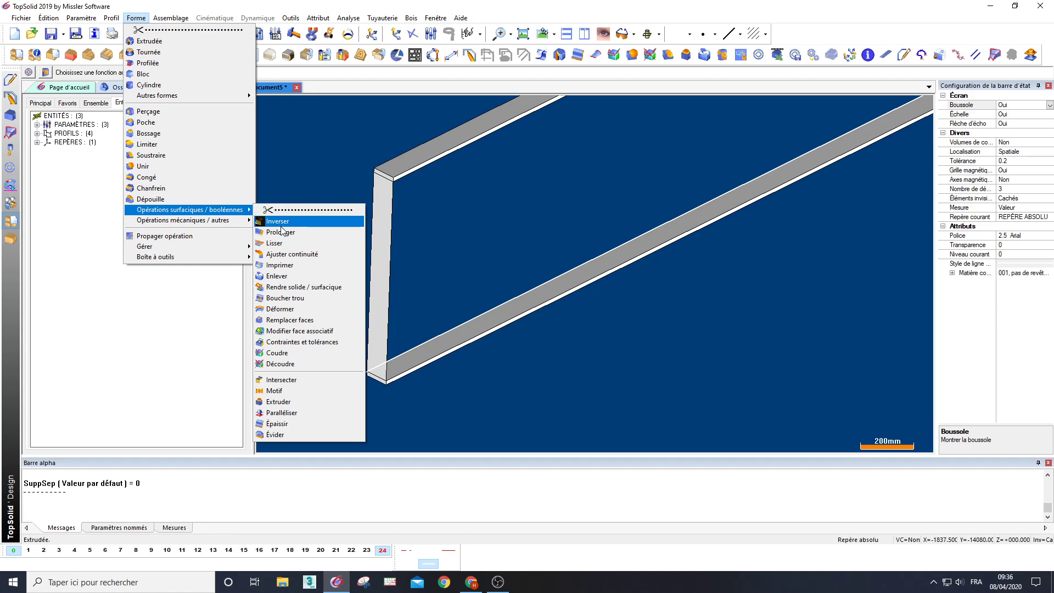
pyautogui.moveTo(217, 103)
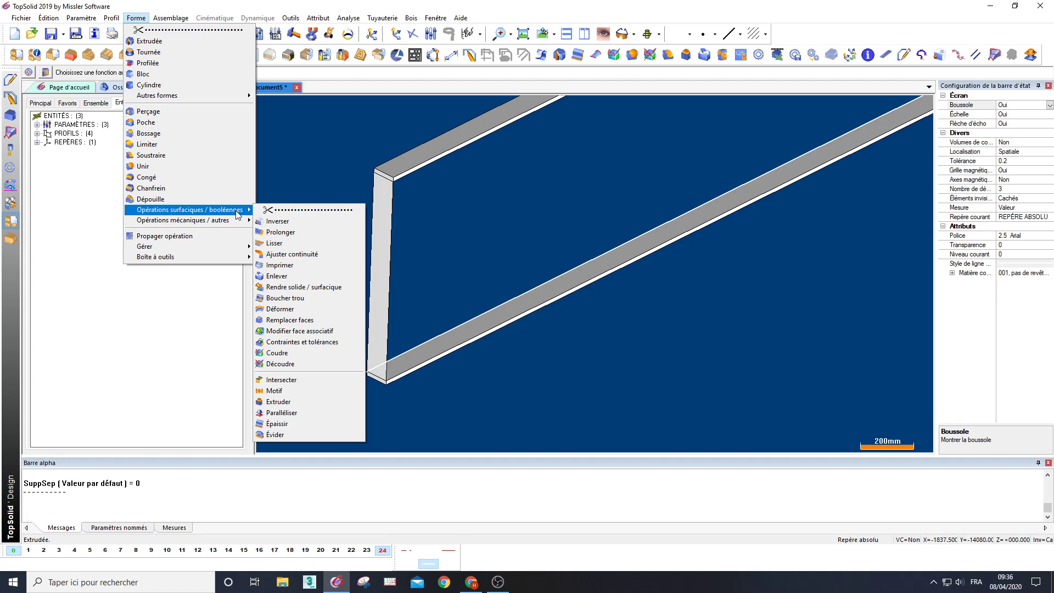
pyautogui.click(301, 427)
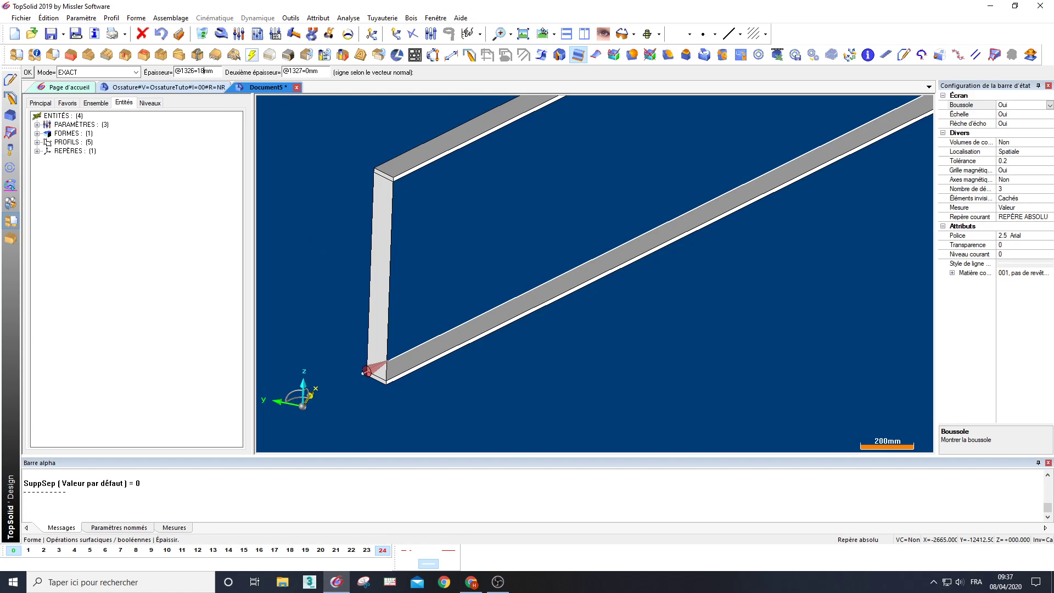
pyautogui.press('Return')
pyautogui.press('Escape')
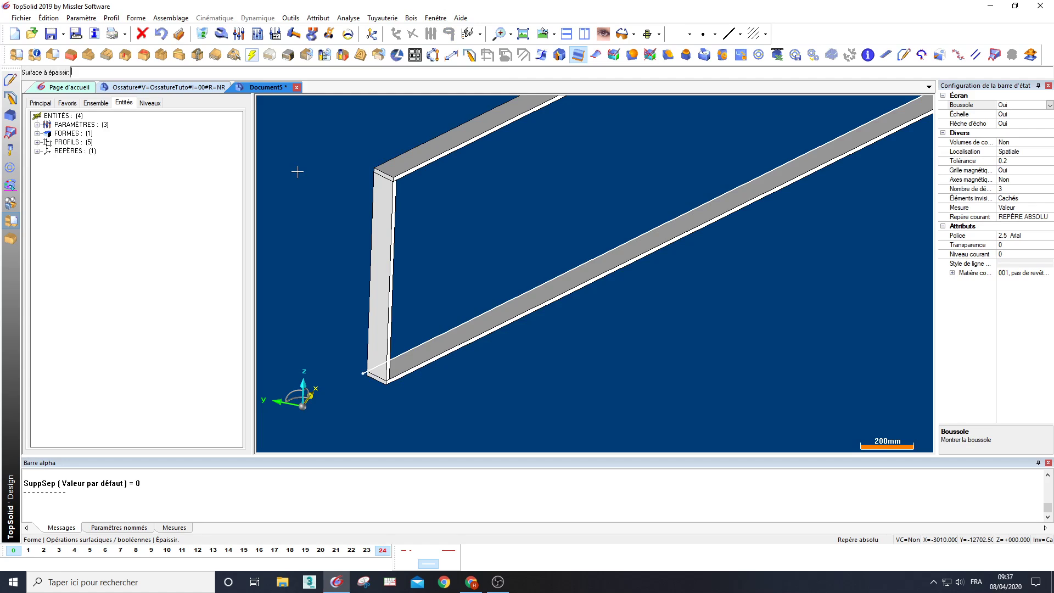
# Start repeating the new end upright with a SUR PROFIL propagation along the curve of the lower rail
pyautogui.scroll(-8, 296, 172)
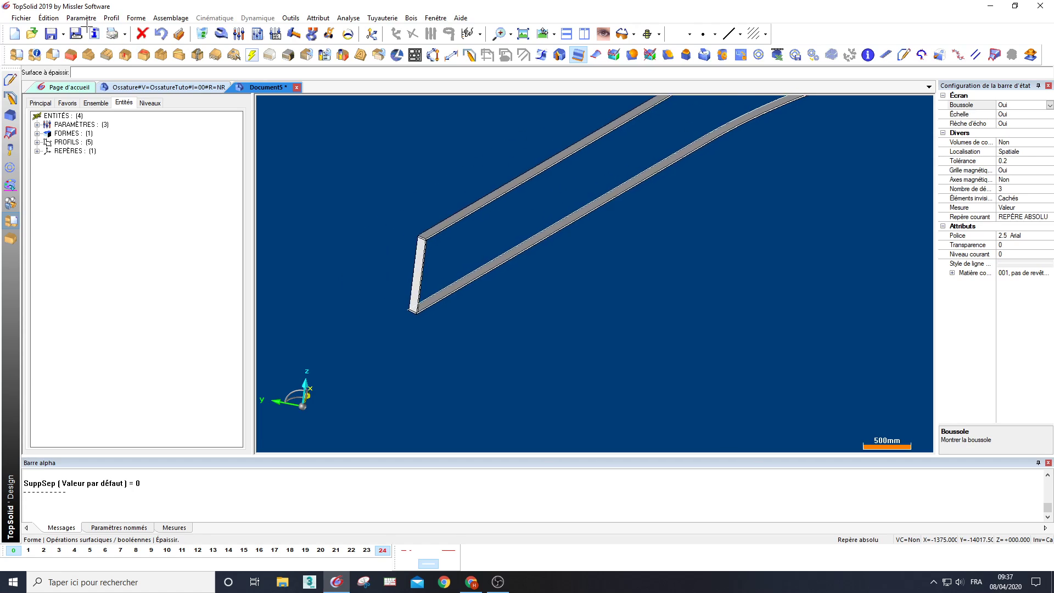
pyautogui.click(49, 17)
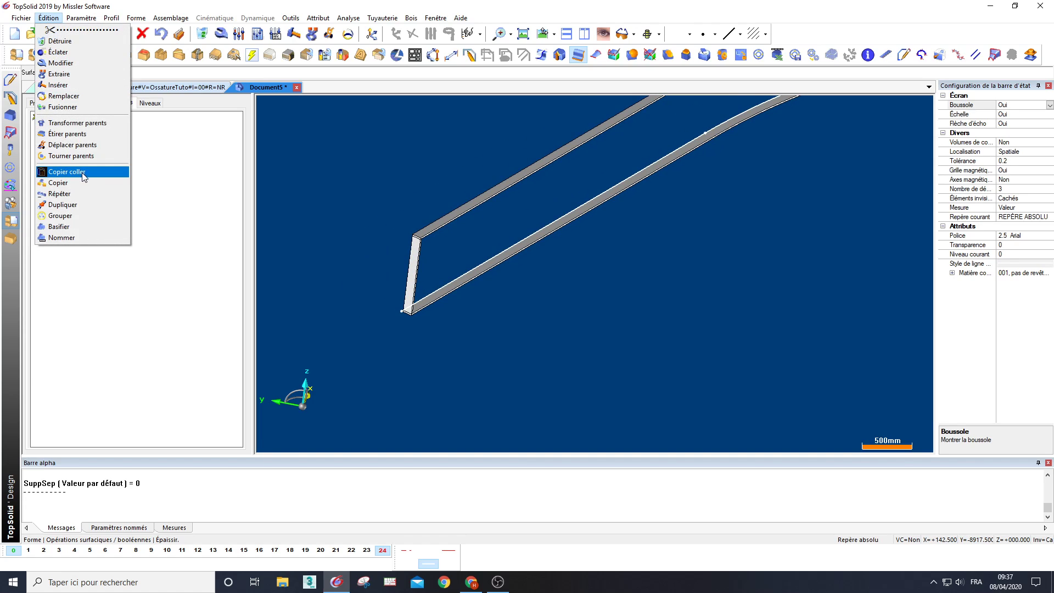
pyautogui.click(82, 193)
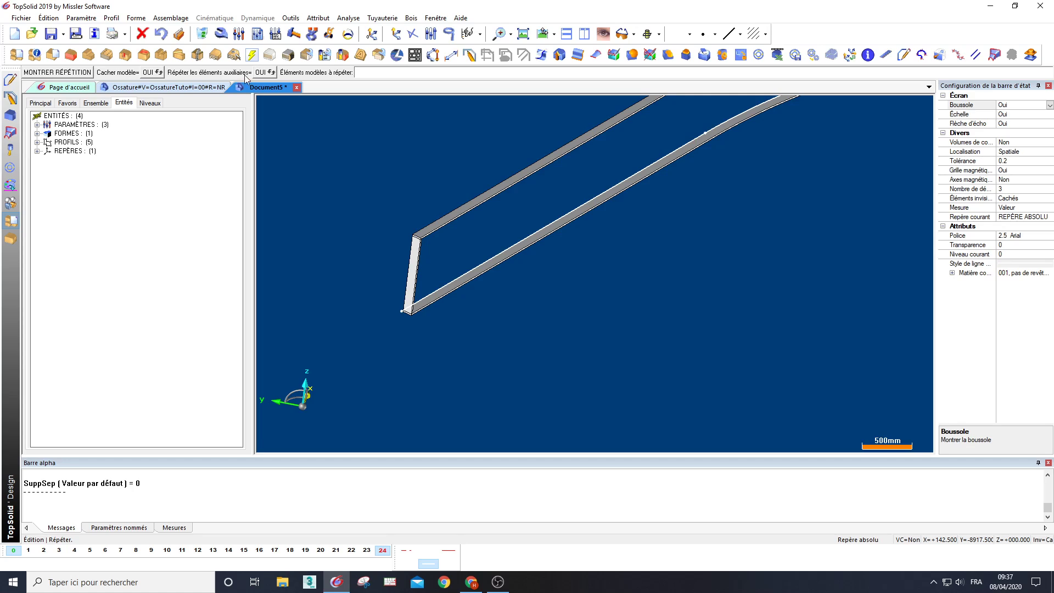
pyautogui.click(411, 269)
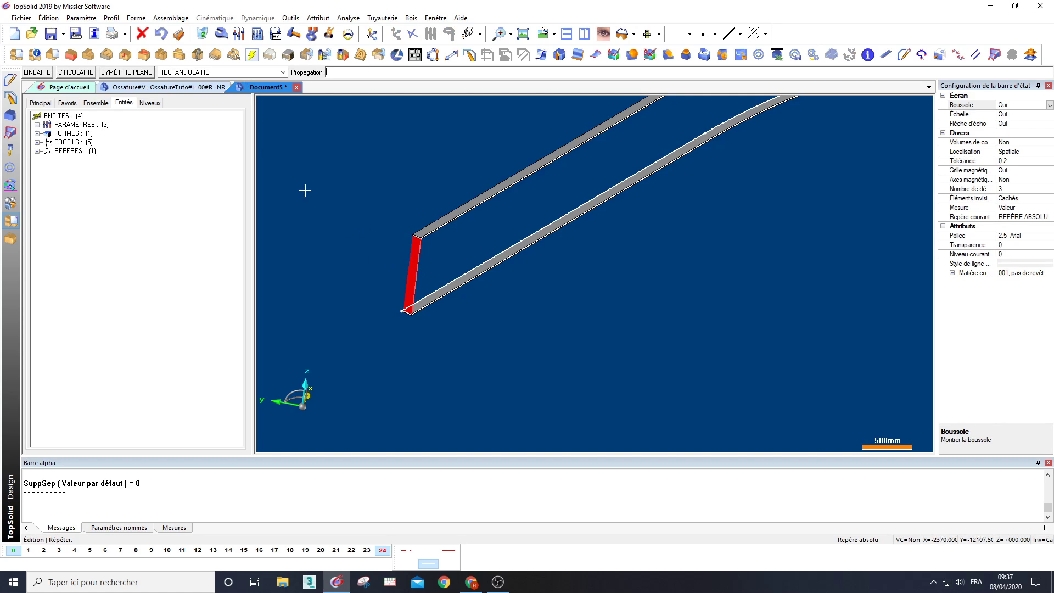
pyautogui.click(251, 73)
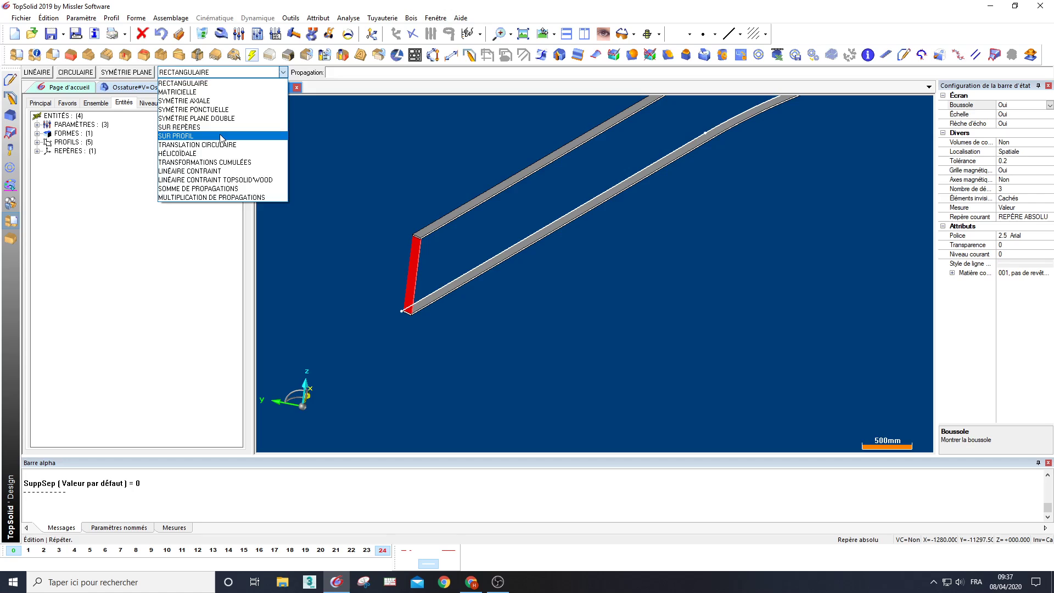
pyautogui.click(221, 138)
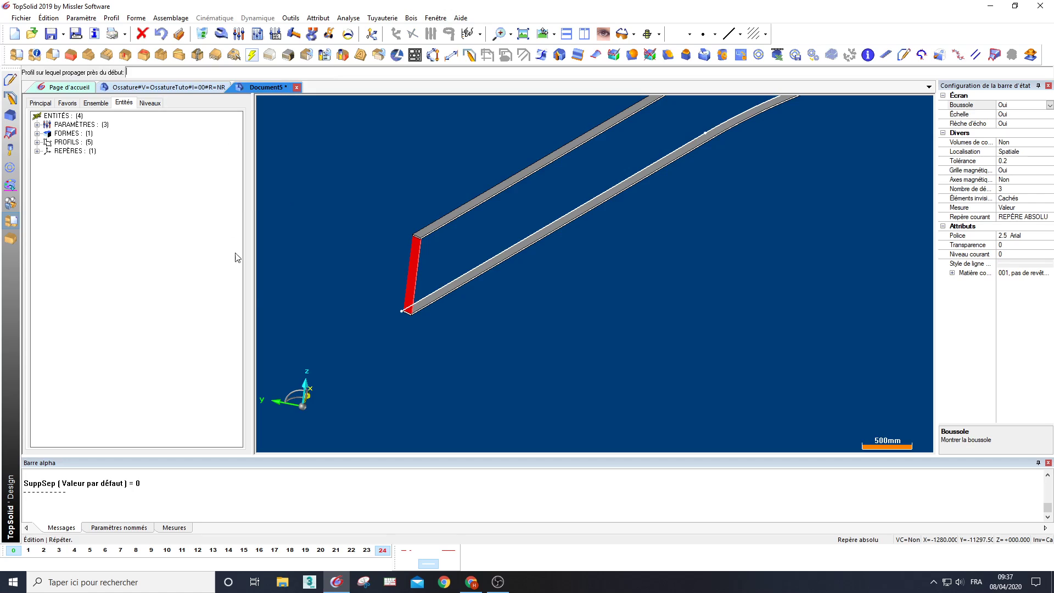
pyautogui.click(468, 270)
# Distribute 20 uprights by curvilinear abscissa in 2 POINTS mode, using the two lower corners across the upright's thickness as reference points
pyautogui.click(354, 182)
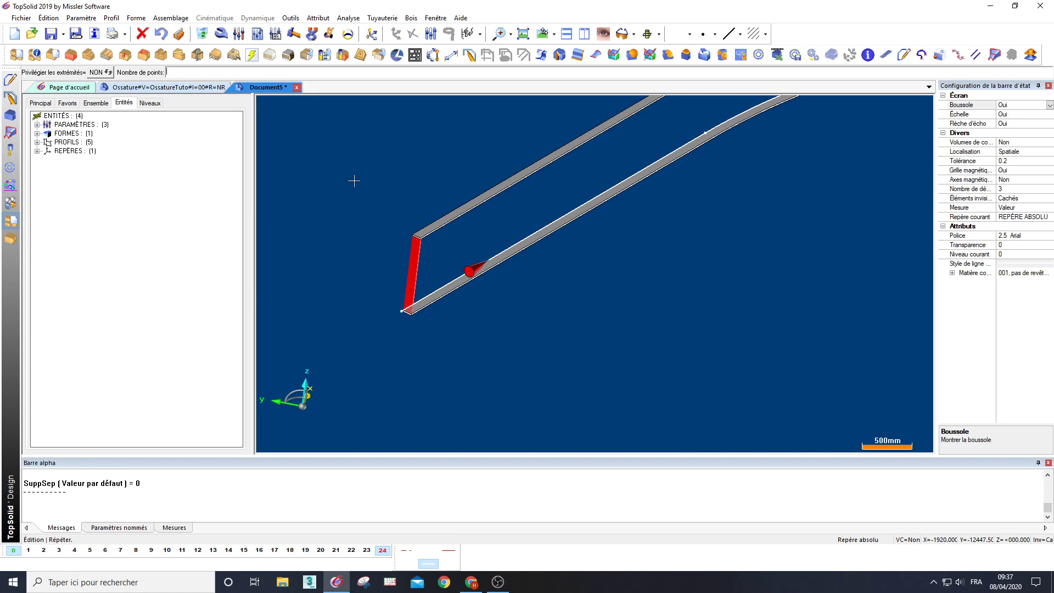
pyautogui.click(162, 36)
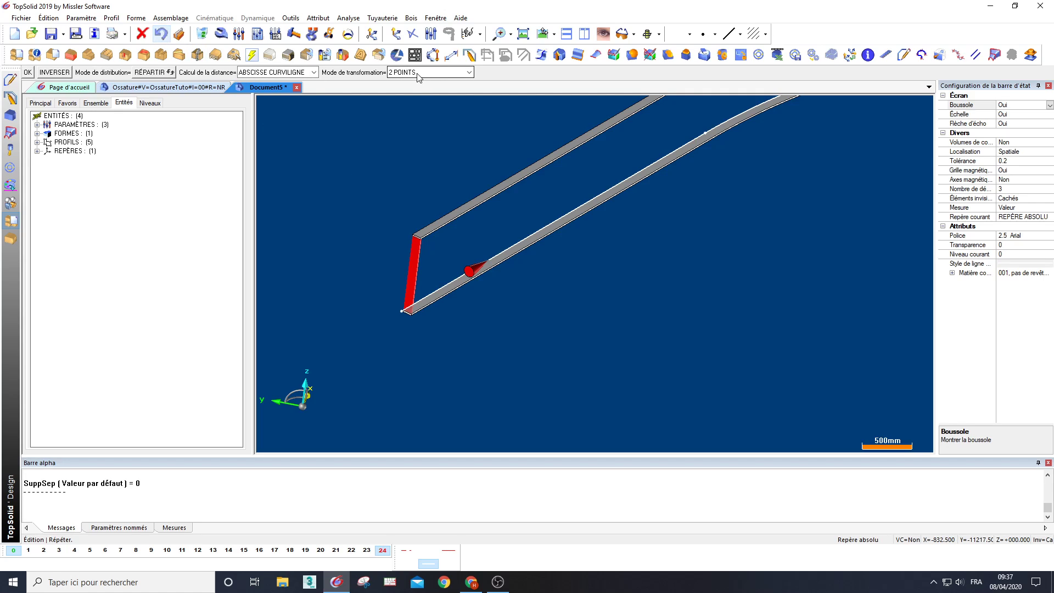
pyautogui.click(349, 200)
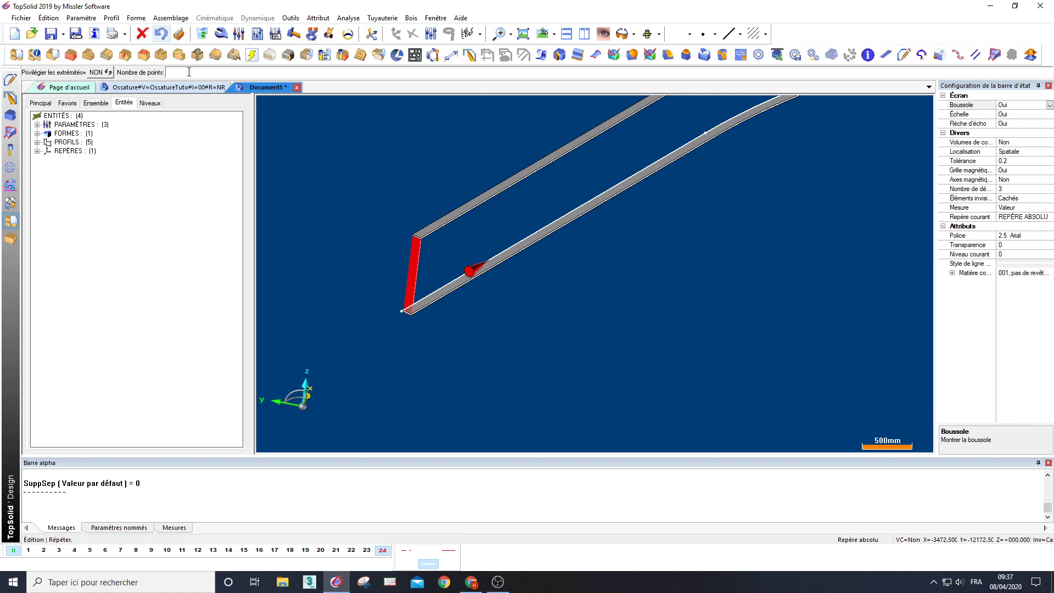
pyautogui.press('Return')
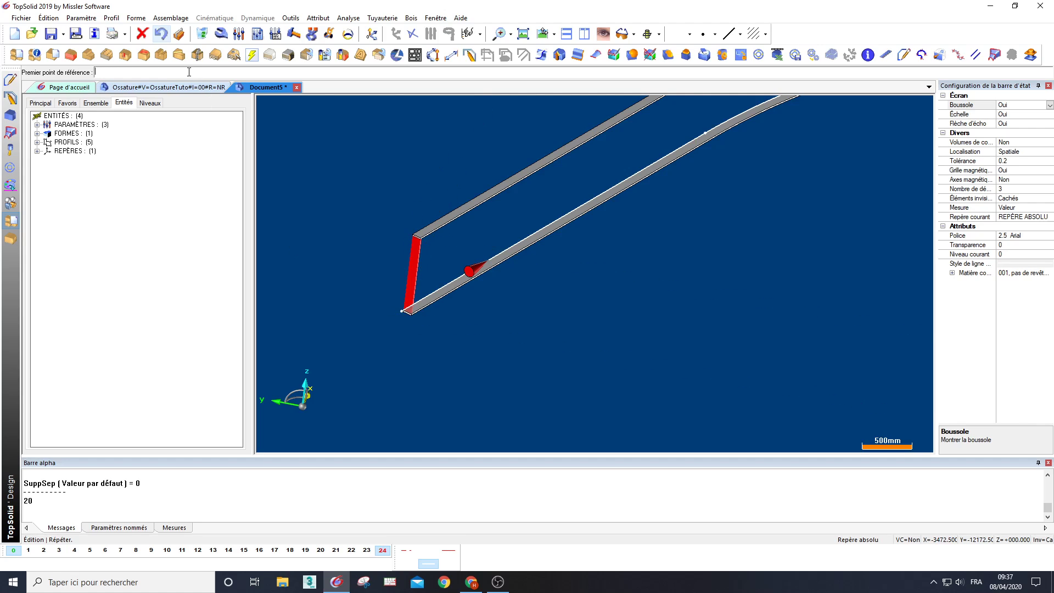
pyautogui.scroll(10, 439, 312)
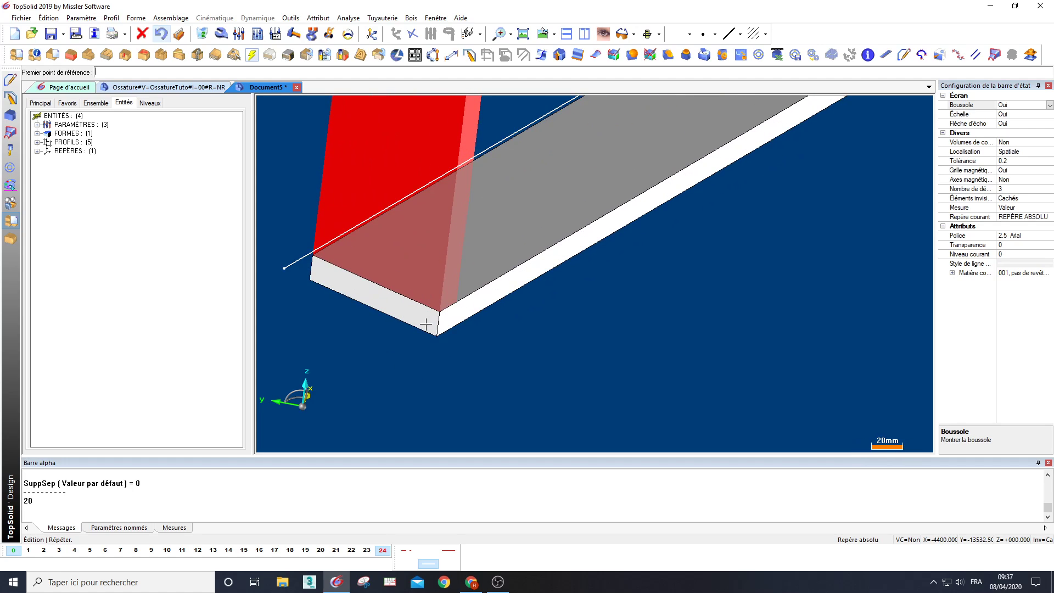
pyautogui.click(439, 311)
pyautogui.click(455, 303)
pyautogui.scroll(-12, 516, 330)
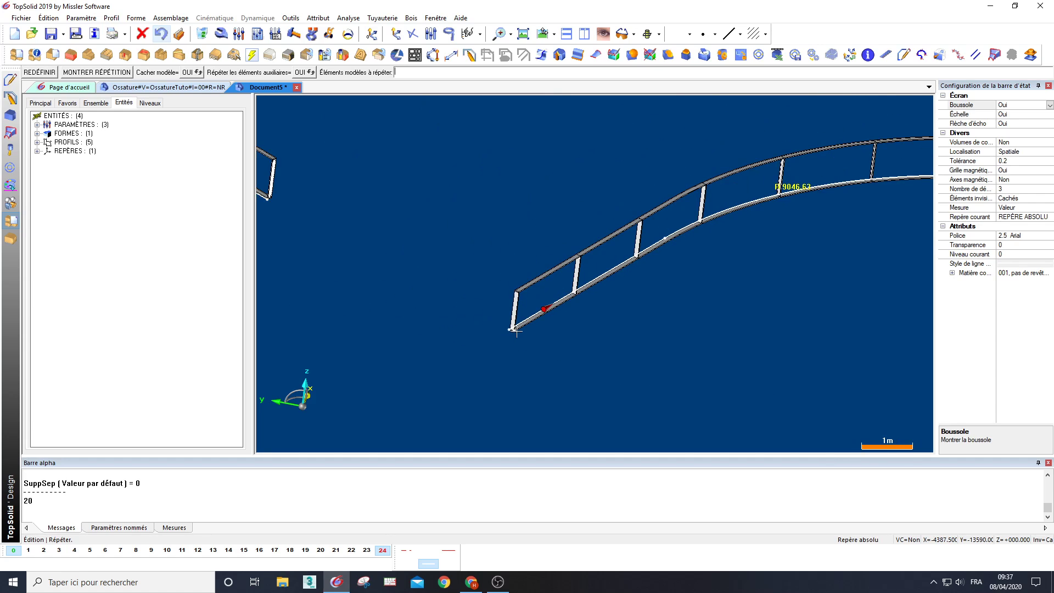
pyautogui.press('Escape')
pyautogui.scroll(-4, 669, 295)
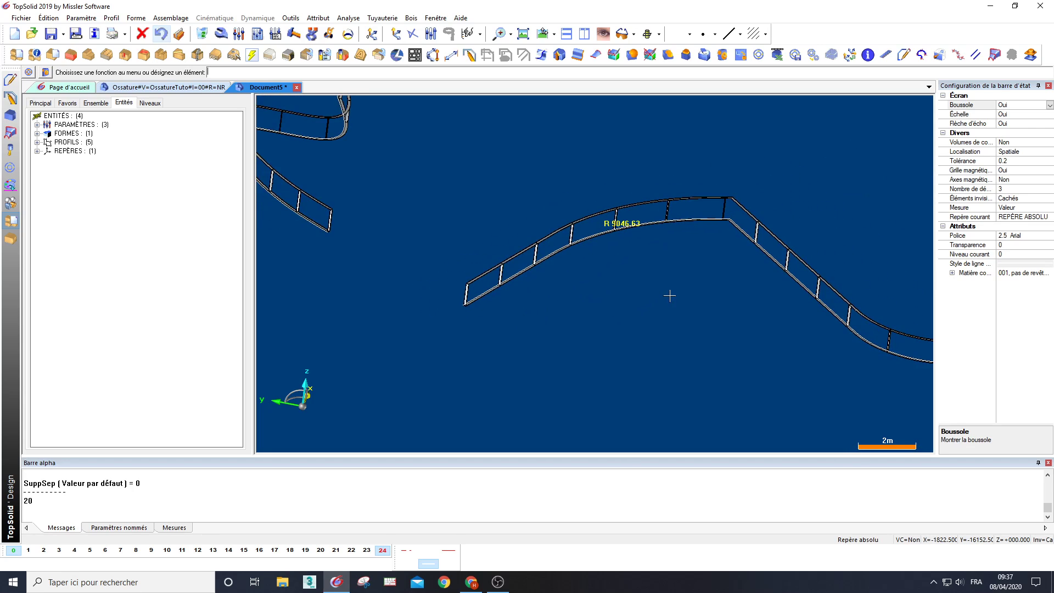
pyautogui.moveTo(670, 296); pyautogui.dragTo(607, 331, button='middle')
pyautogui.scroll(4, 730, 329)
pyautogui.scroll(-3, 634, 288)
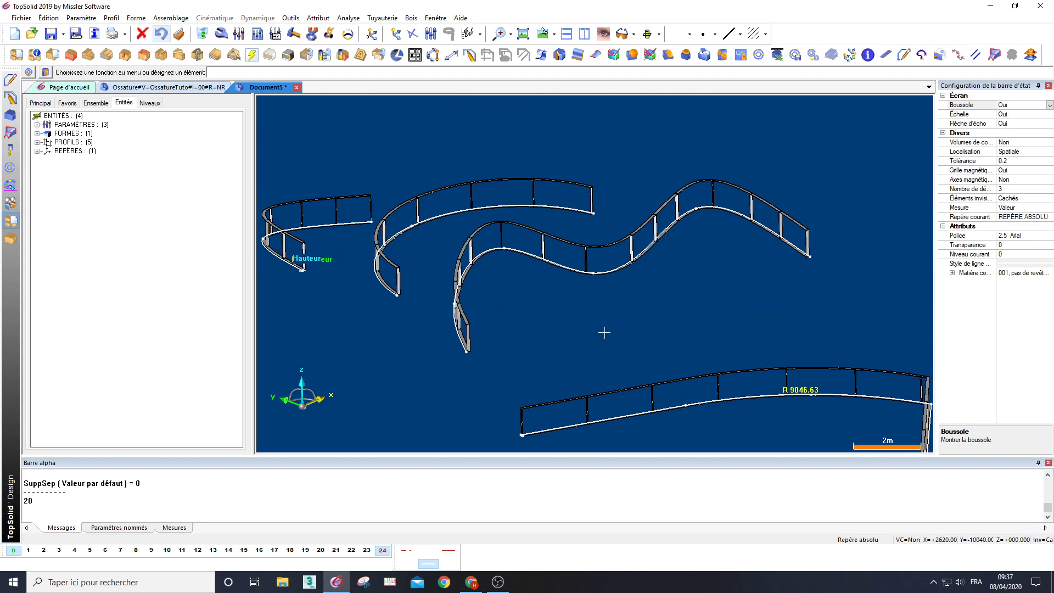